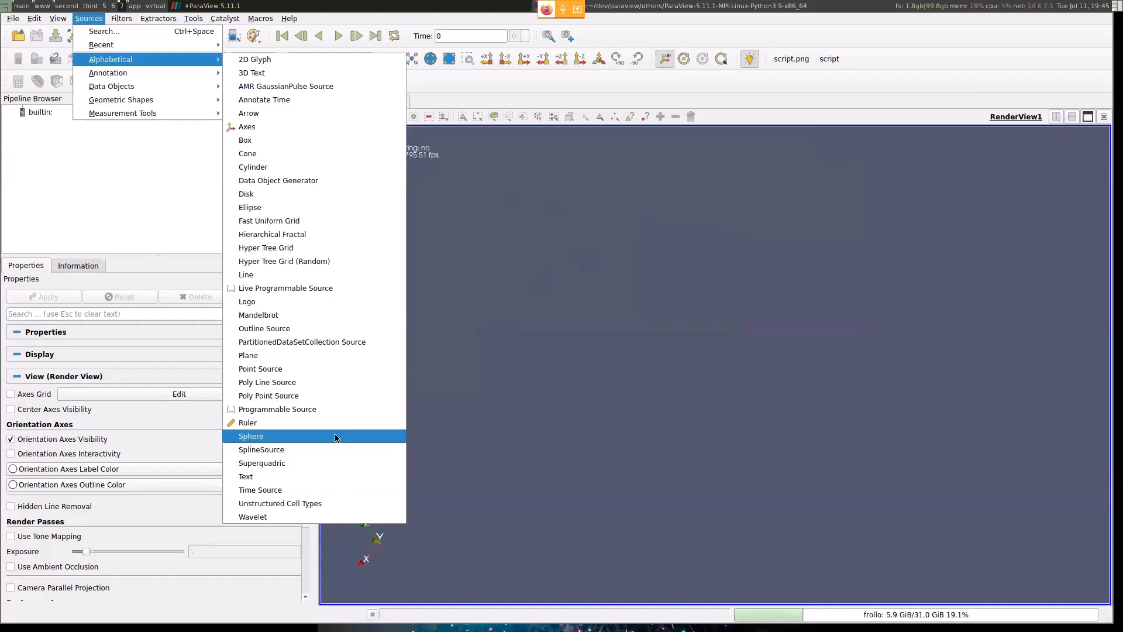
- Add a Sphere source by searching for "spher", and delete it without applying
click(559, 402)
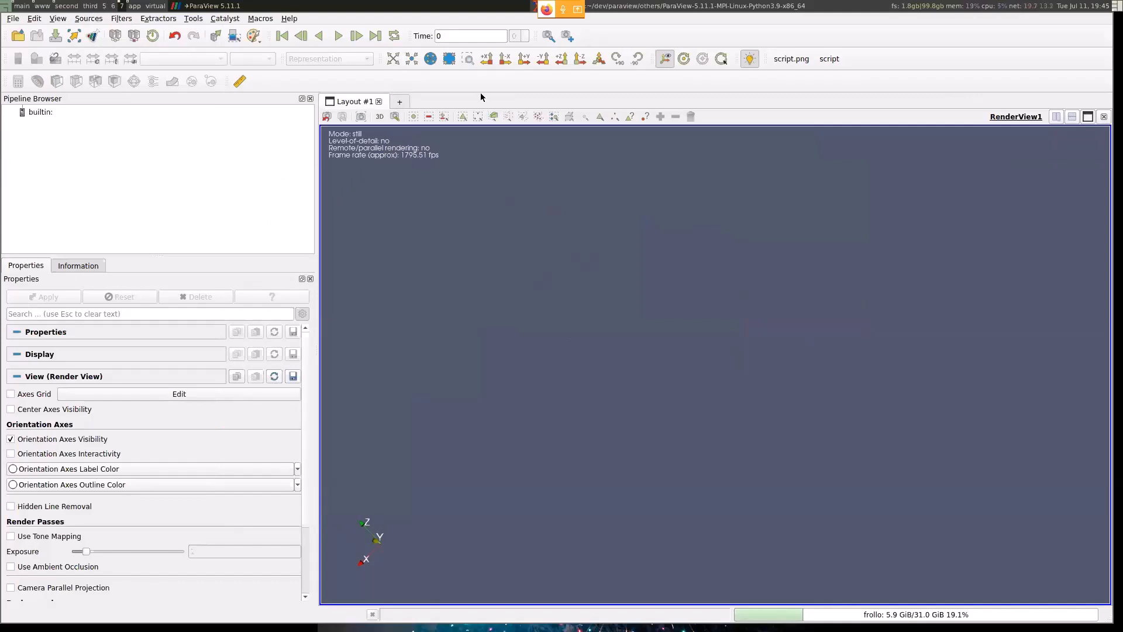
key(ctrl+space)
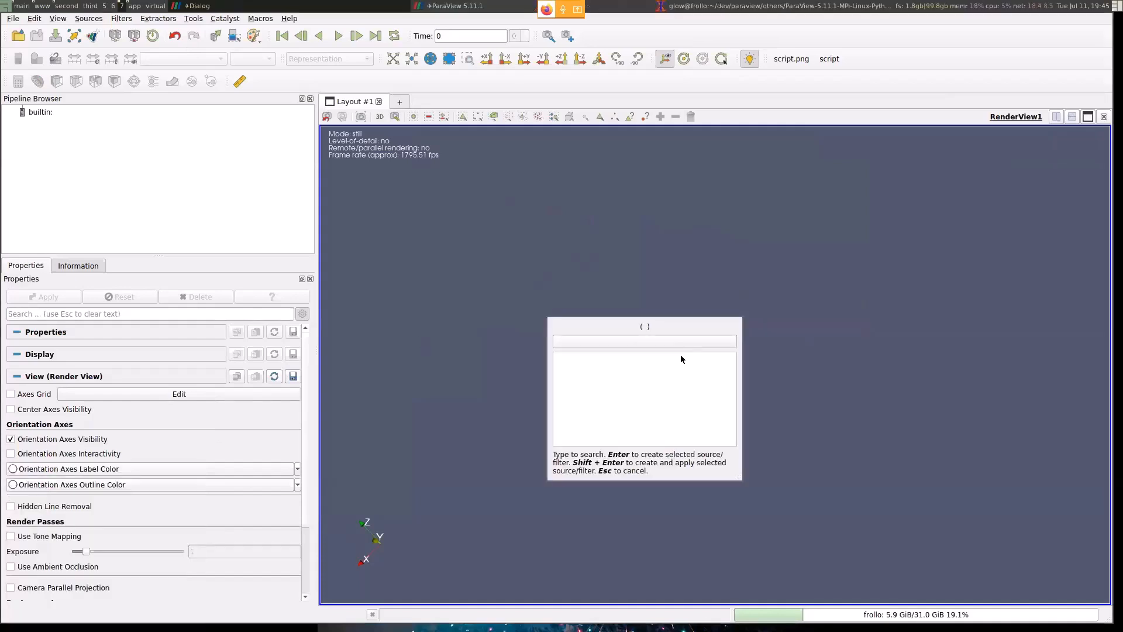
text(spher)
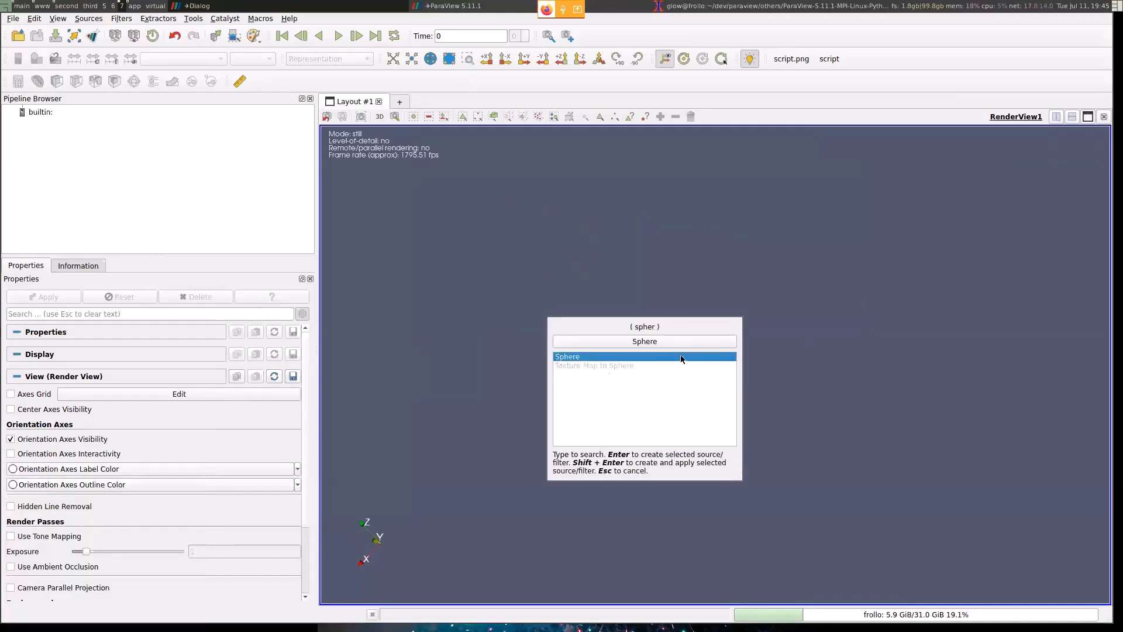
key(Return)
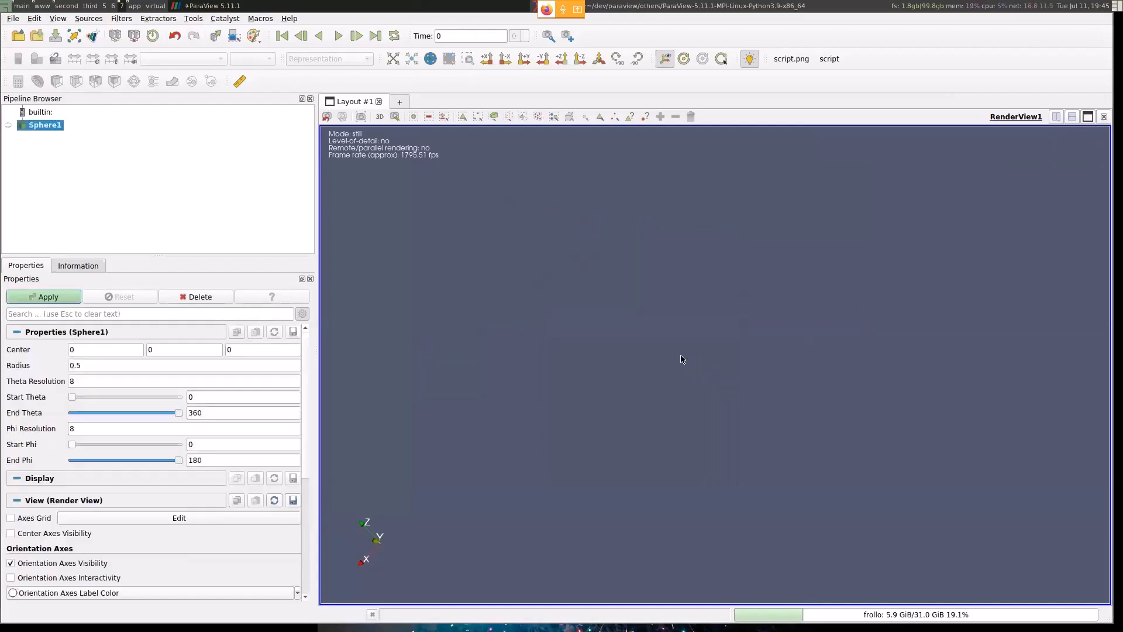
click(220, 300)
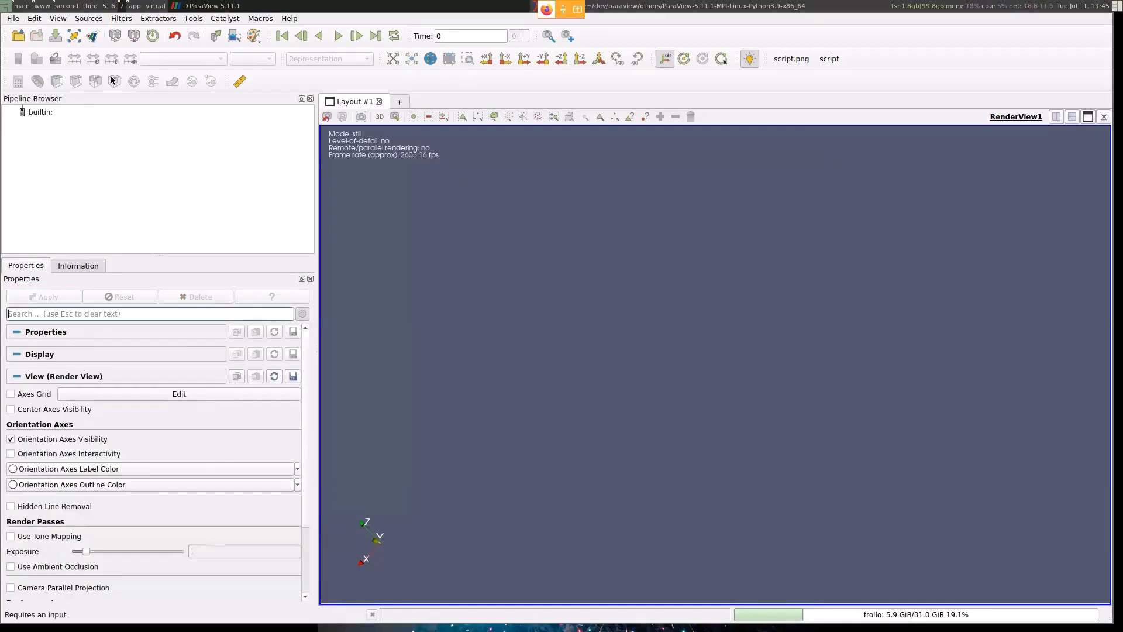
- Add a Sphere source from the alphabetical list of sources, and delete it without applying
click(88, 18)
mouse_move(101, 60)
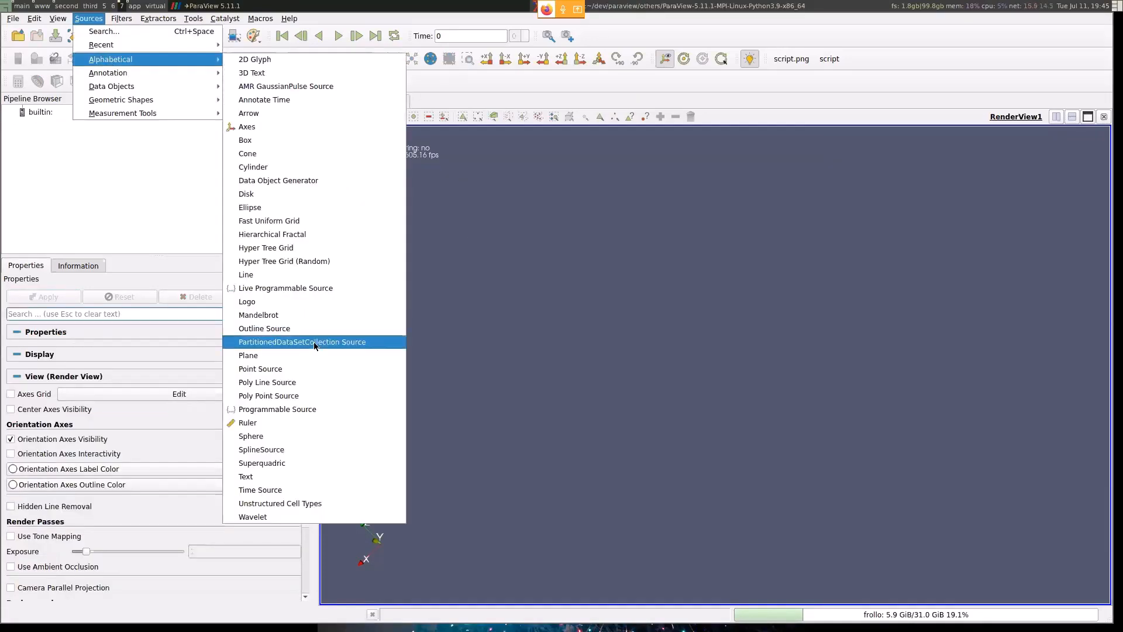
click(313, 438)
click(228, 298)
- Add a Sphere source to the pipeline by searching for "sphe"
key(ctrl+space)
text(sphe)
key(Return)
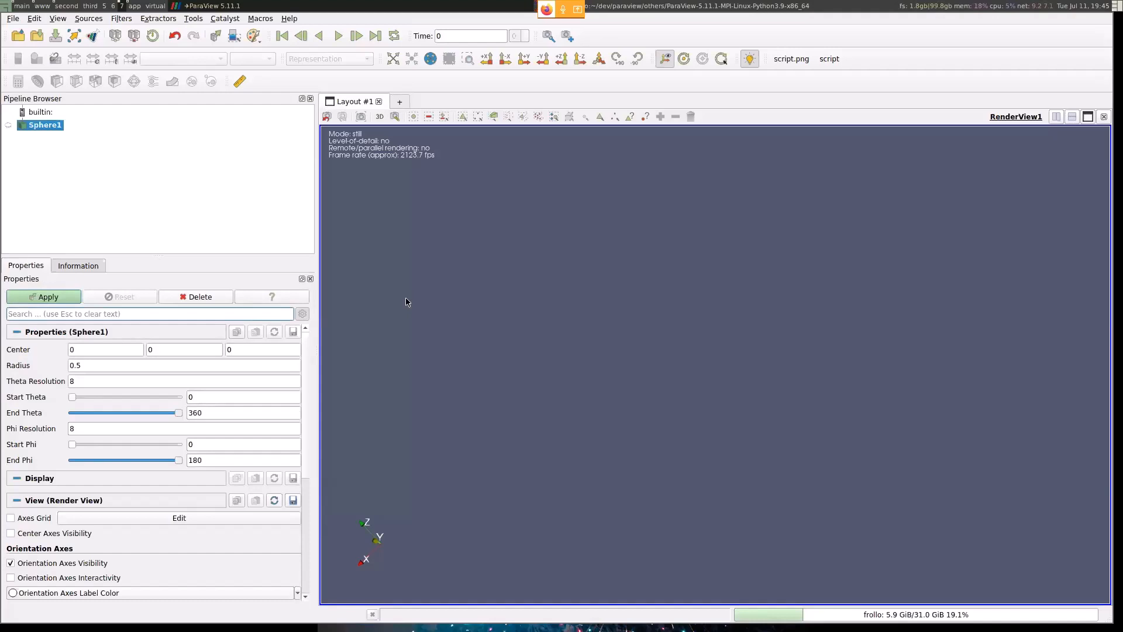
right_click(218, 187)
mouse_move(242, 358)
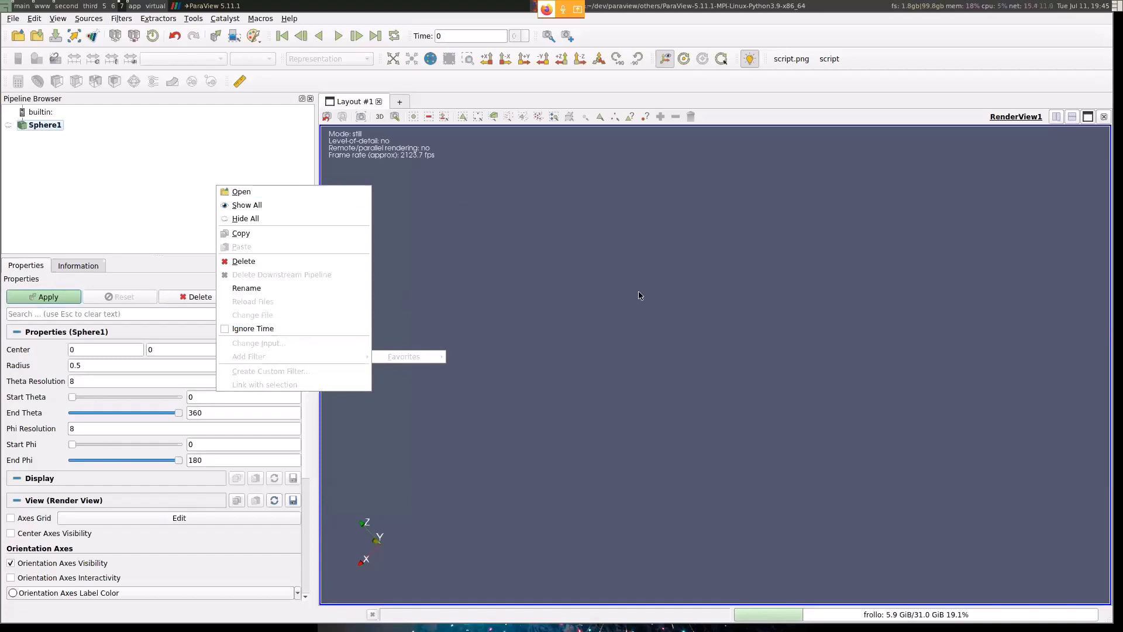
click(474, 255)
right_click(581, 264)
click(527, 246)
- Search the sources and filters for names matching "cl", and dismiss the search without creating anything
key(ctrl+space)
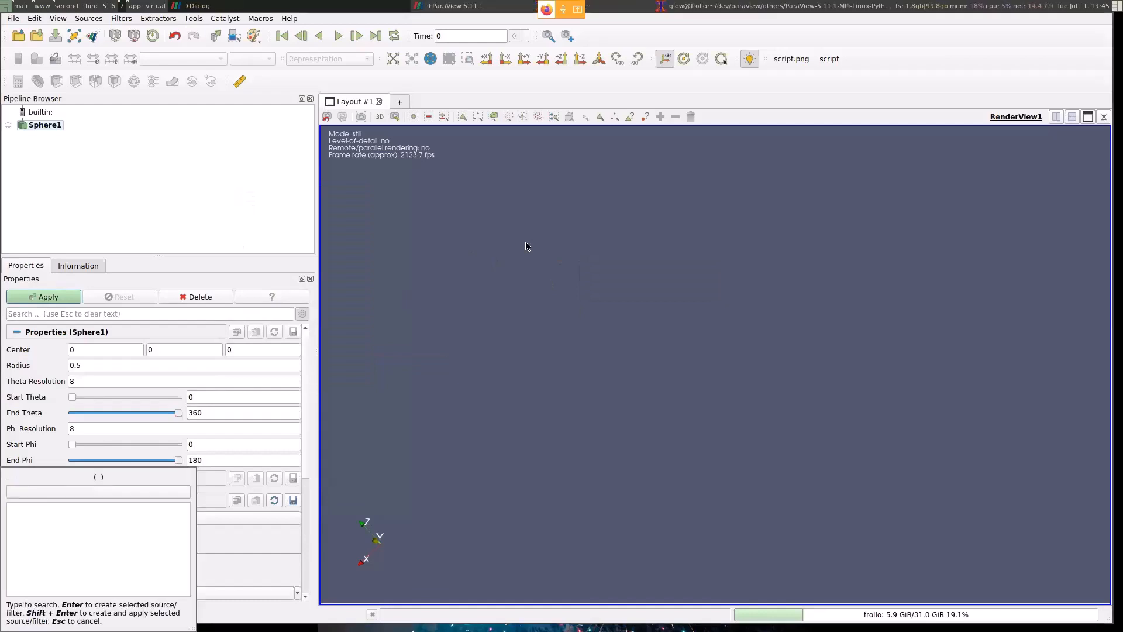
super+drag(564, 341, 625, 259)
text(sdfsl)
key(BackSpace)
key(BackSpace)
key(BackSpace)
key(BackSpace)
key(BackSpace)
text(cll)
key(BackSpace)
key(BackSpace)
key(BackSpace)
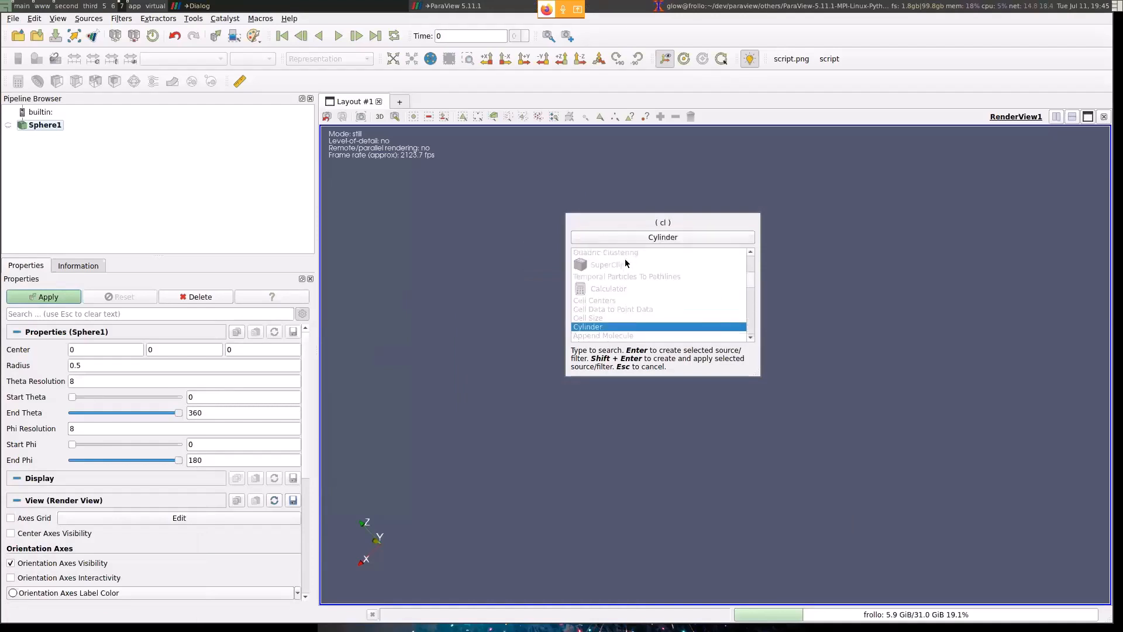
key(Escape)
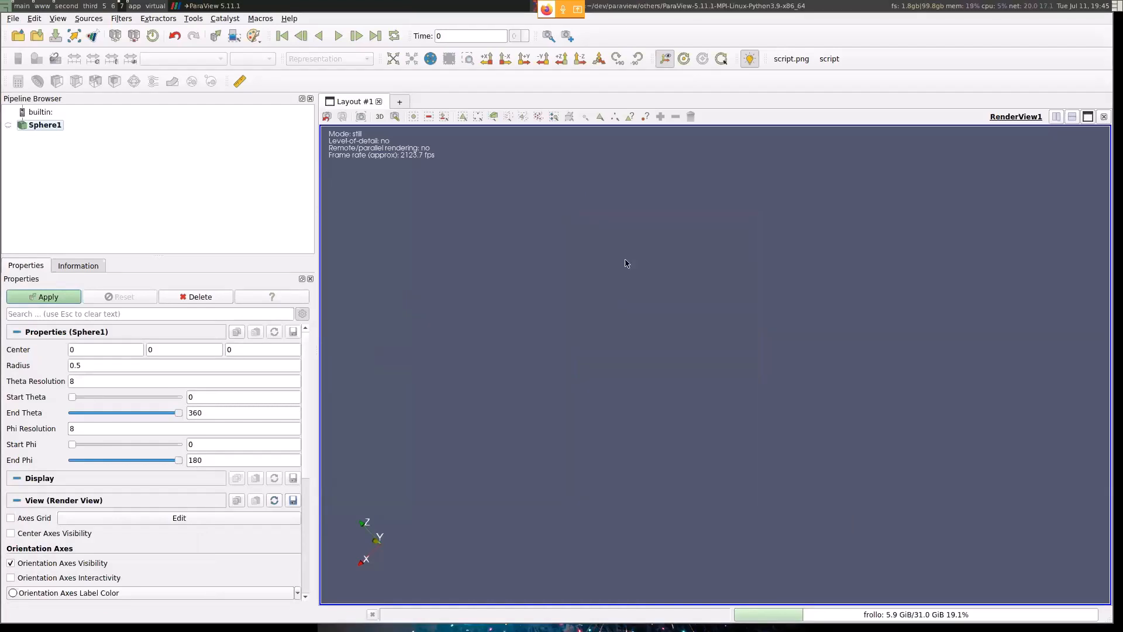
- Apply the Sphere source with its default parameters and show it in the render view
click(55, 300)
mouse_move(738, 319)
mouse_down()
mouse_move(745, 291)
mouse_move(744, 306)
mouse_up()
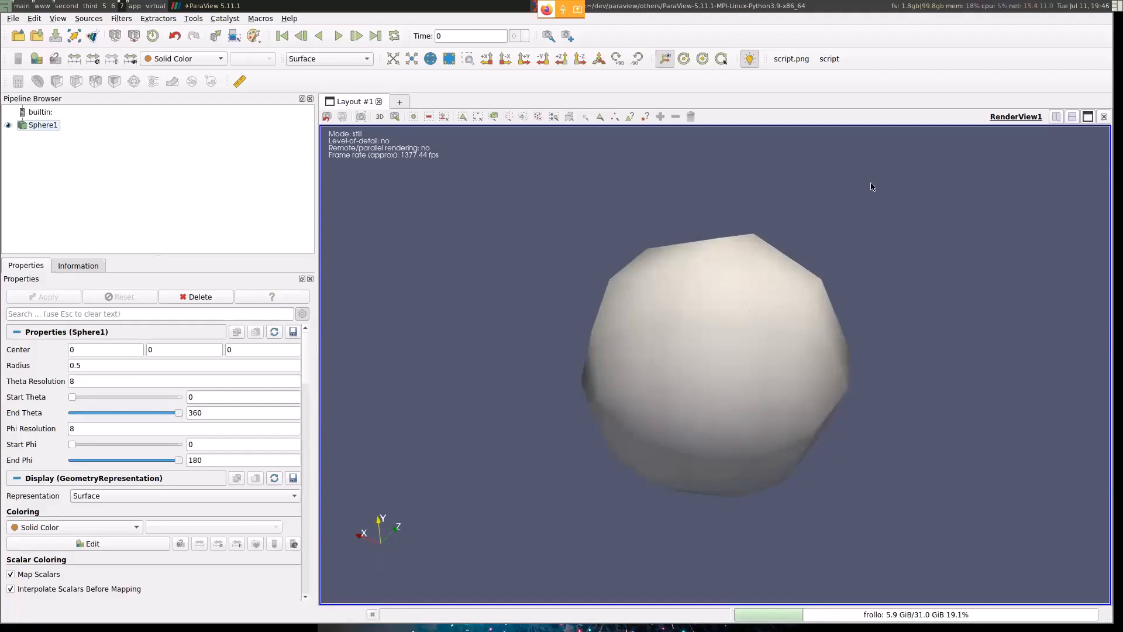
- Set the sphere's Start Theta to about 169.2 and its Theta Resolution to 80, and apply the changes
drag(72, 398, 123, 387)
click(97, 379)
text(0)
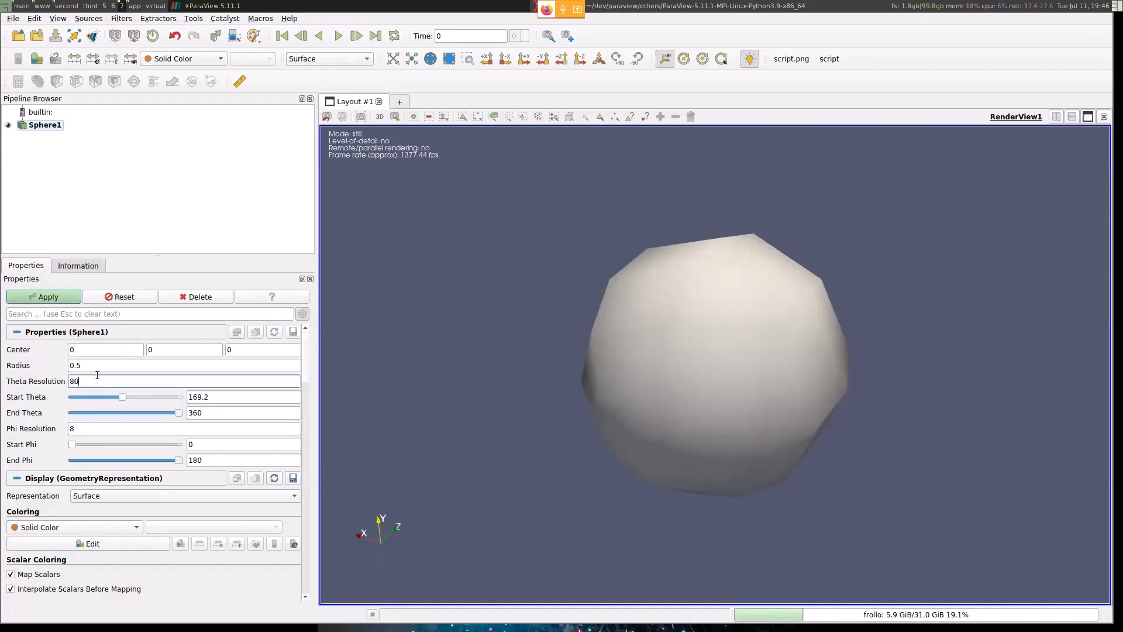
click(32, 297)
drag(602, 411, 480, 374)
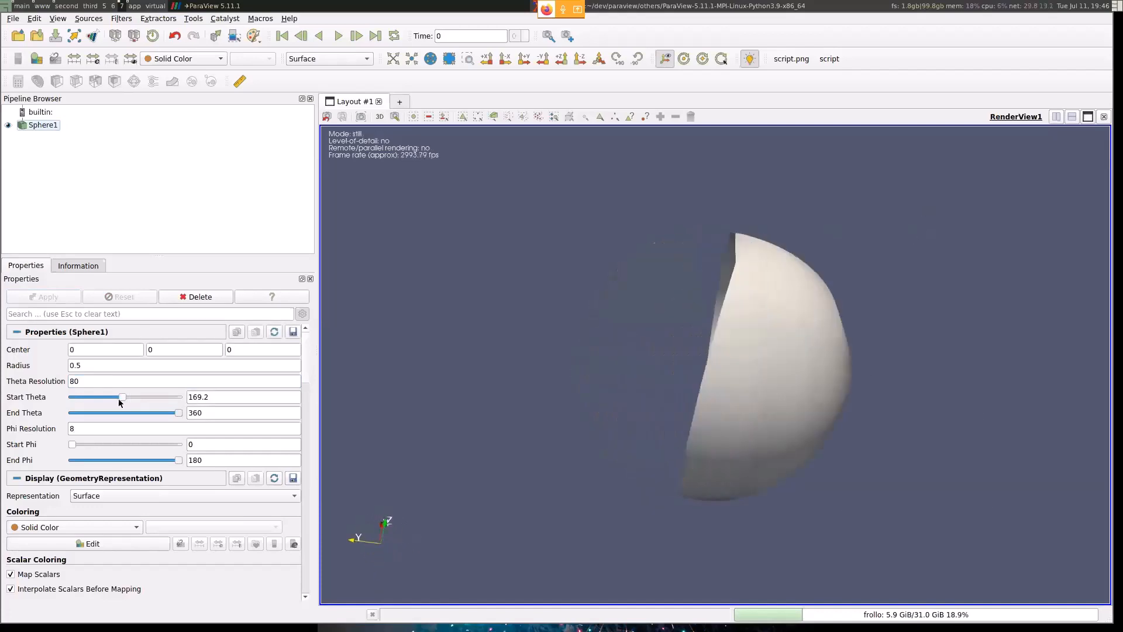
- Set the sphere's Phi Resolution to 80 and apply the change
double_click(86, 427)
text(80)
click(56, 297)
drag(890, 322, 880, 449)
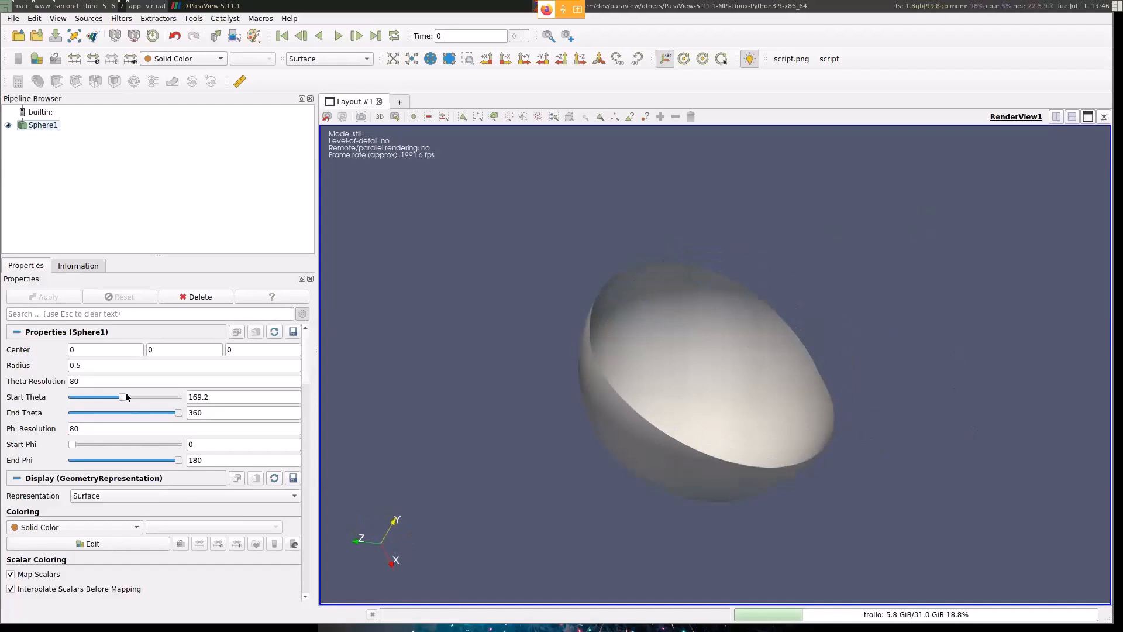
- Reduce the sphere's Start Theta to about 115.2, apply it, and inspect the opening
drag(127, 396, 111, 396)
click(50, 298)
drag(685, 421, 700, 387)
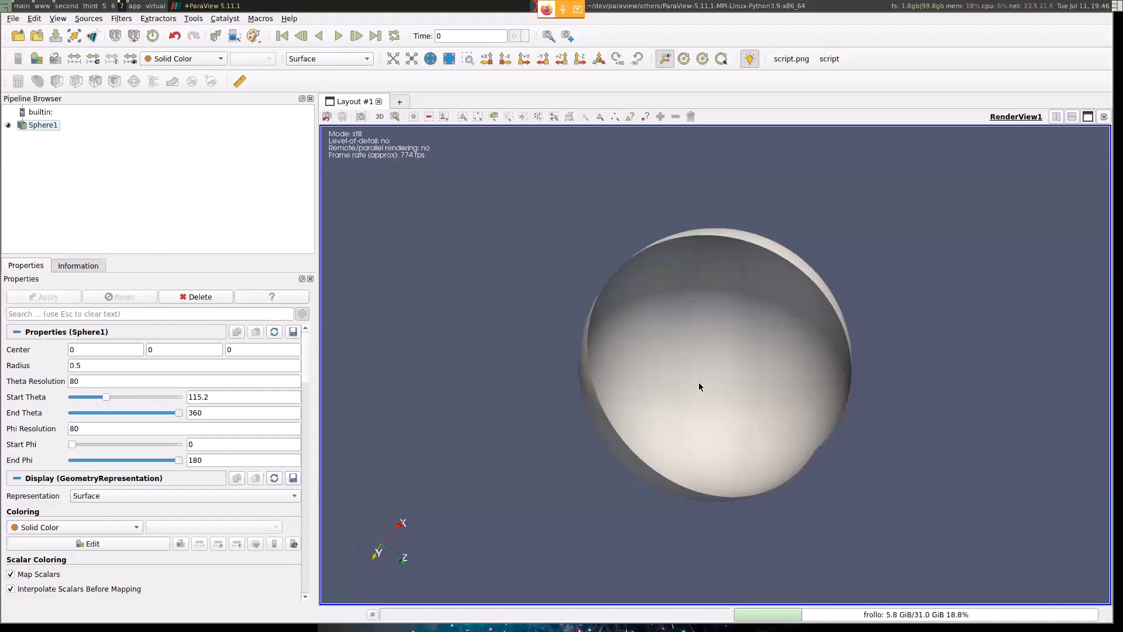
mouse_move(610, 358)
mouse_down()
mouse_move(585, 362)
mouse_move(717, 377)
mouse_move(641, 395)
mouse_move(619, 371)
mouse_up()
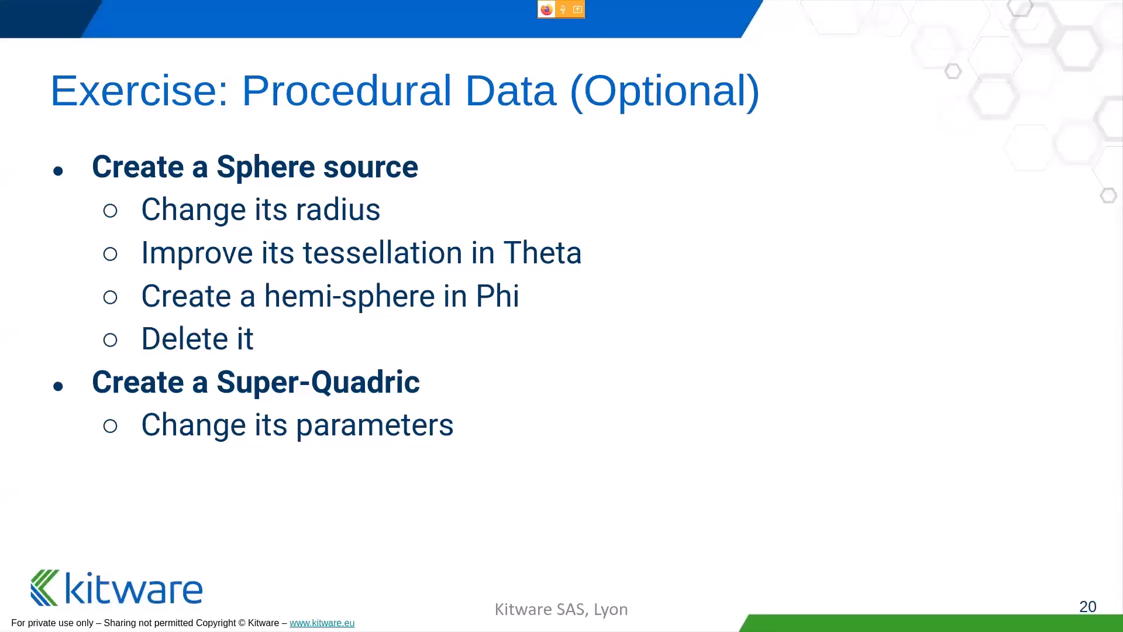
key(Right)
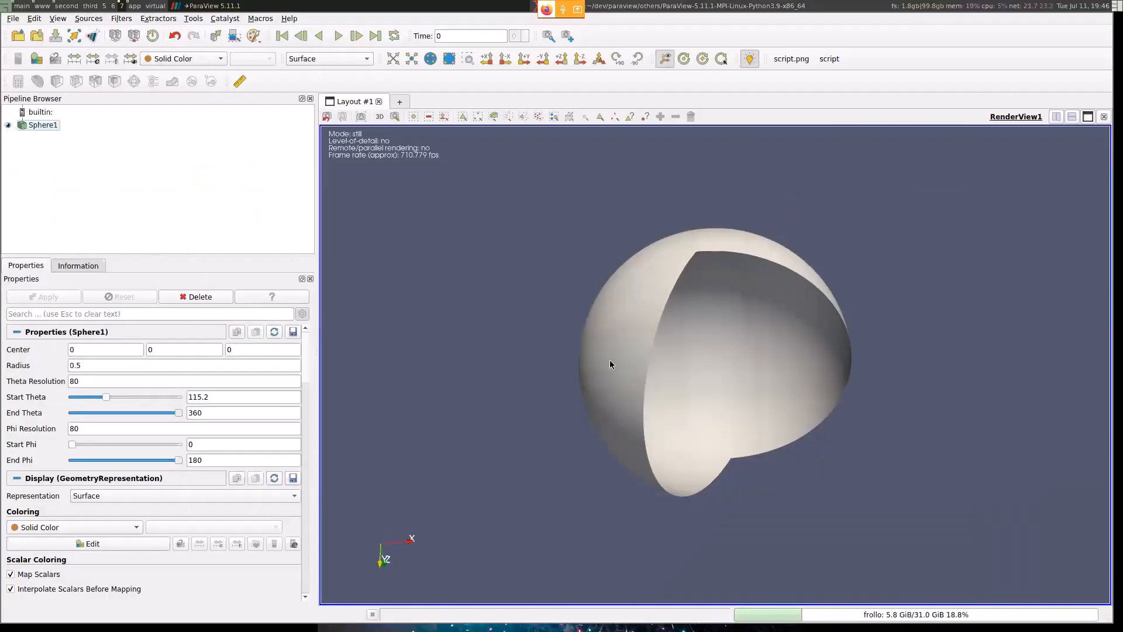
- Reset the session, discarding the current visualization, and create and apply a new default Sphere source
key(ctrl+r)
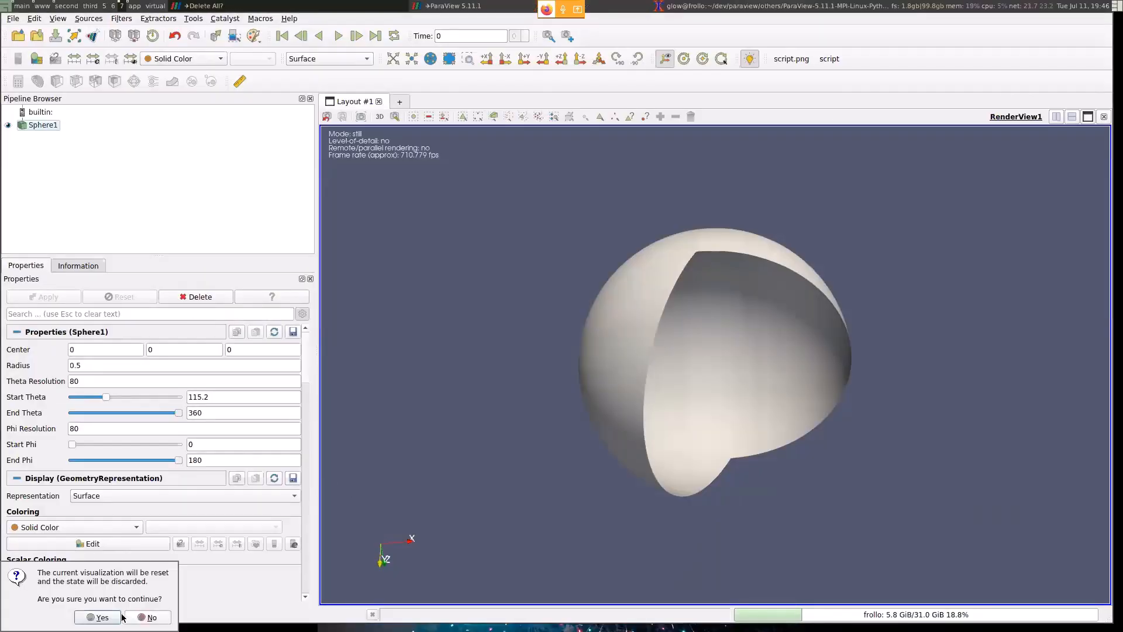
click(101, 621)
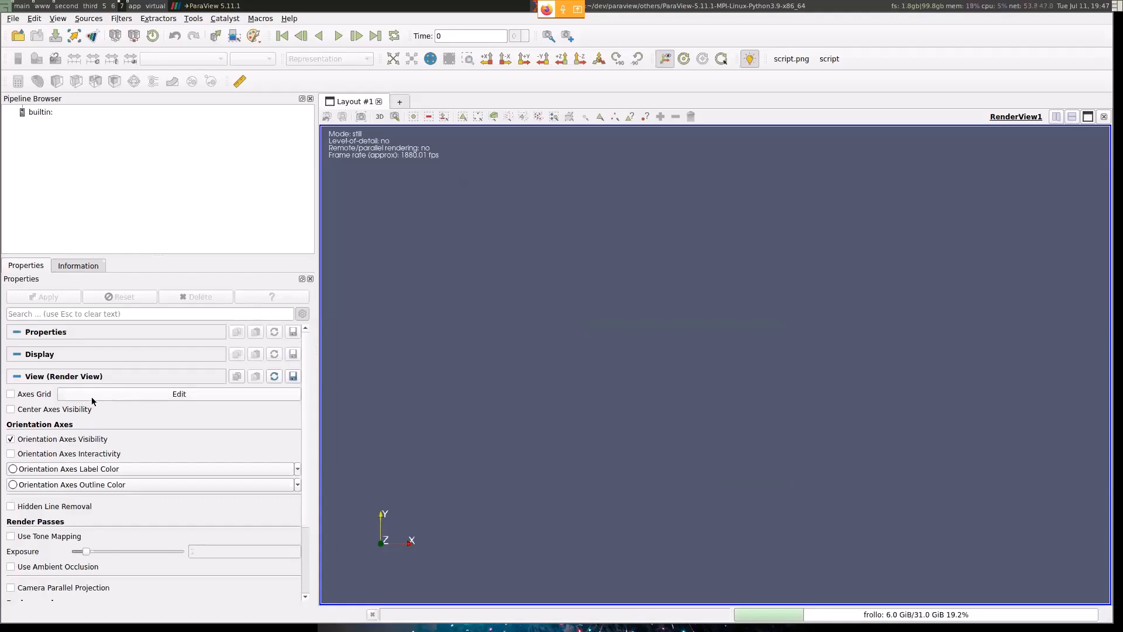
key(ctrl+space)
text(sph)
key(Return)
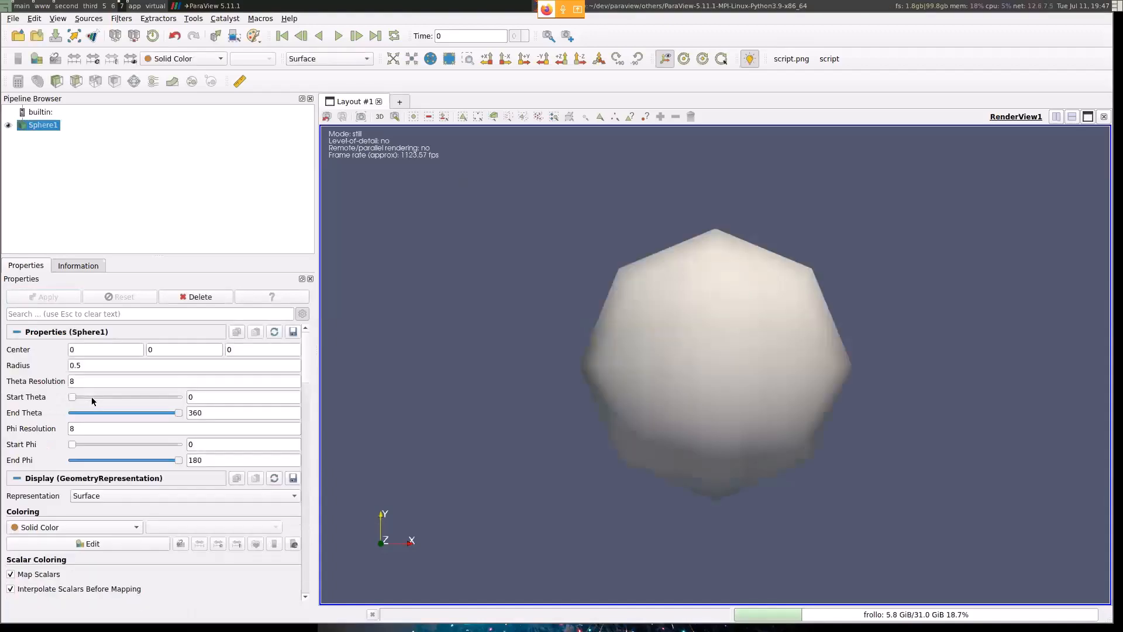
- Toggle the sphere's advanced properties on and off for comparison, leaving them hidden
click(303, 315)
click(303, 315)
click(302, 316)
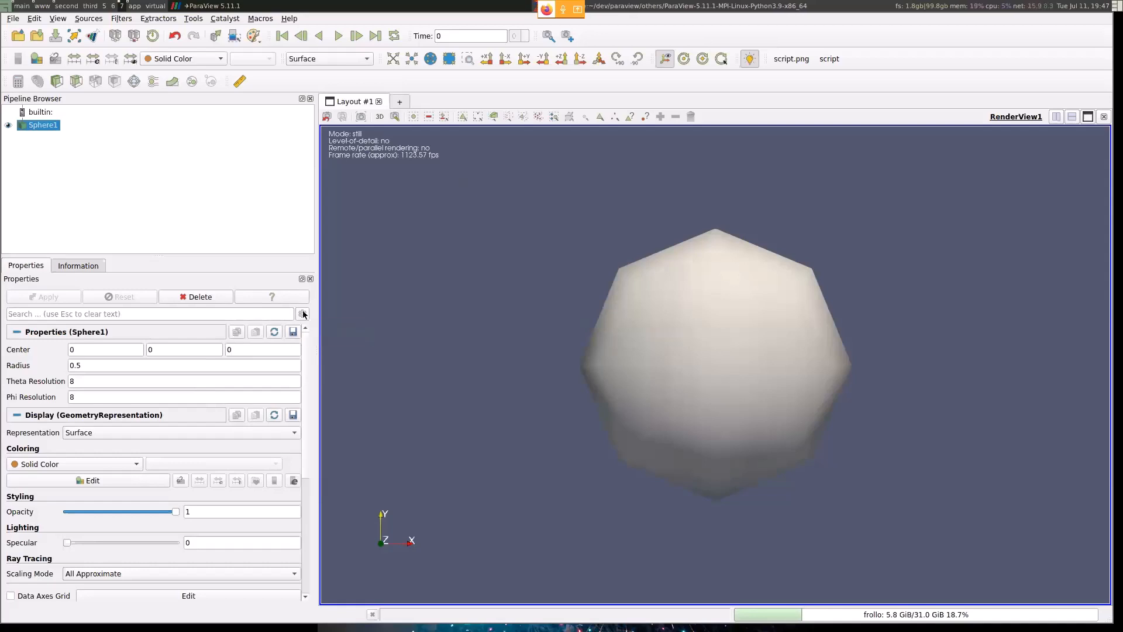
click(303, 313)
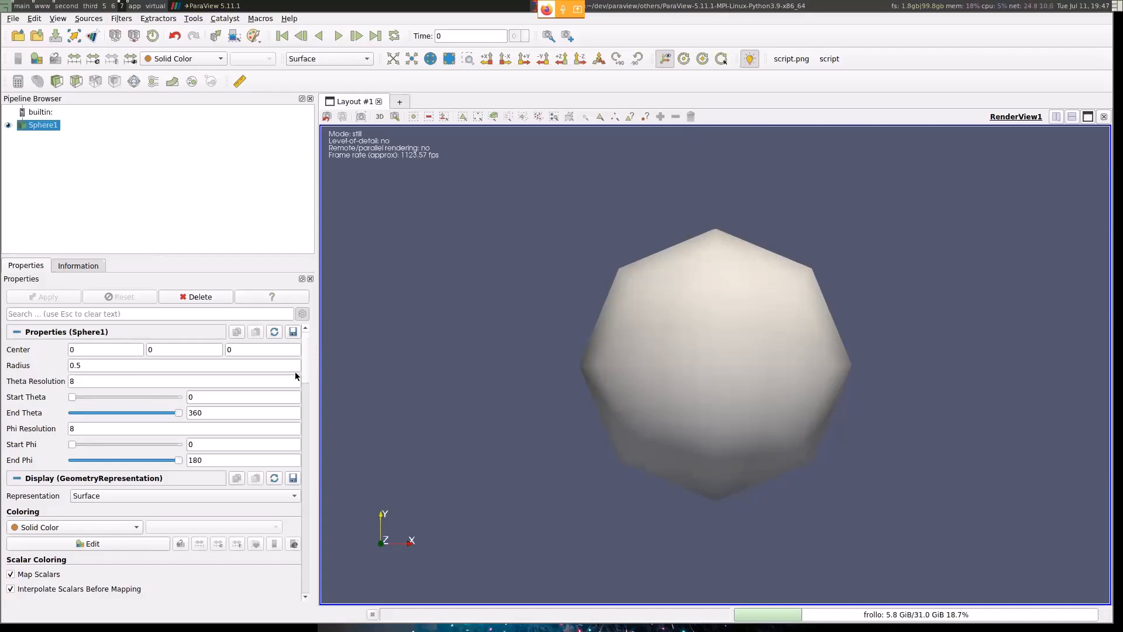
click(301, 314)
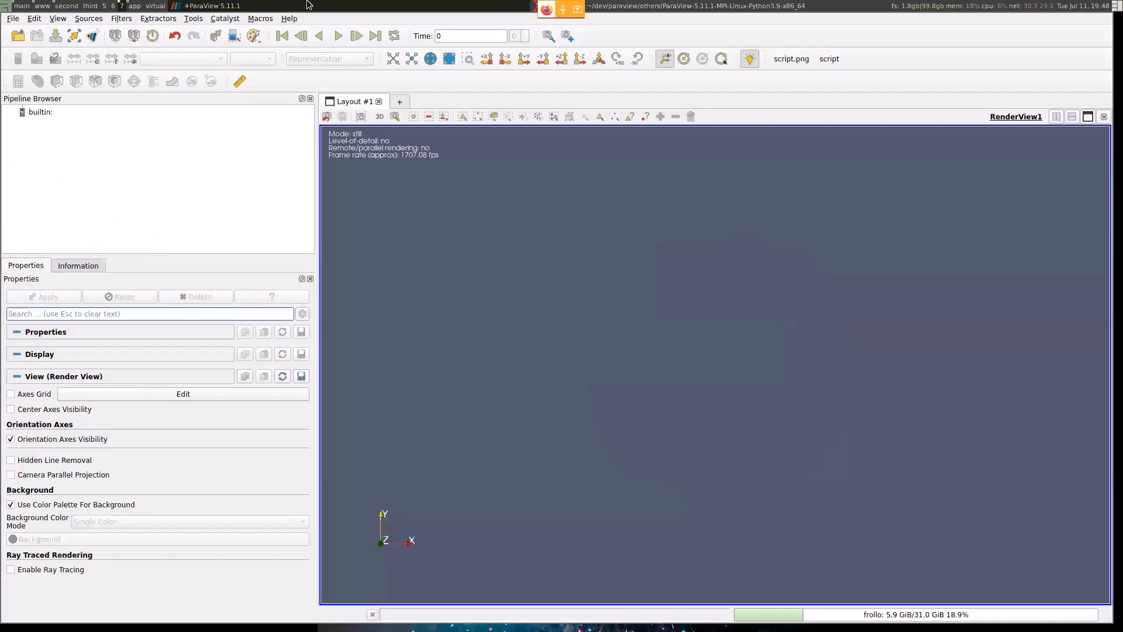
- Open motorBike.foam from the recent motorBike folder and apply the reader with its default settings
click(18, 35)
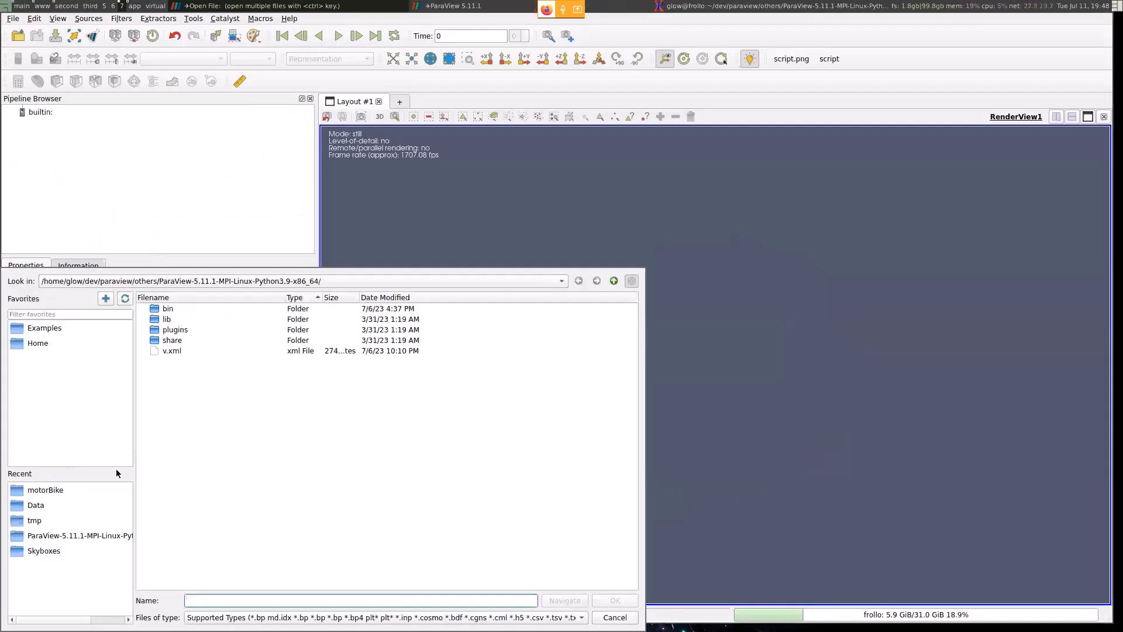
click(74, 489)
double_click(179, 372)
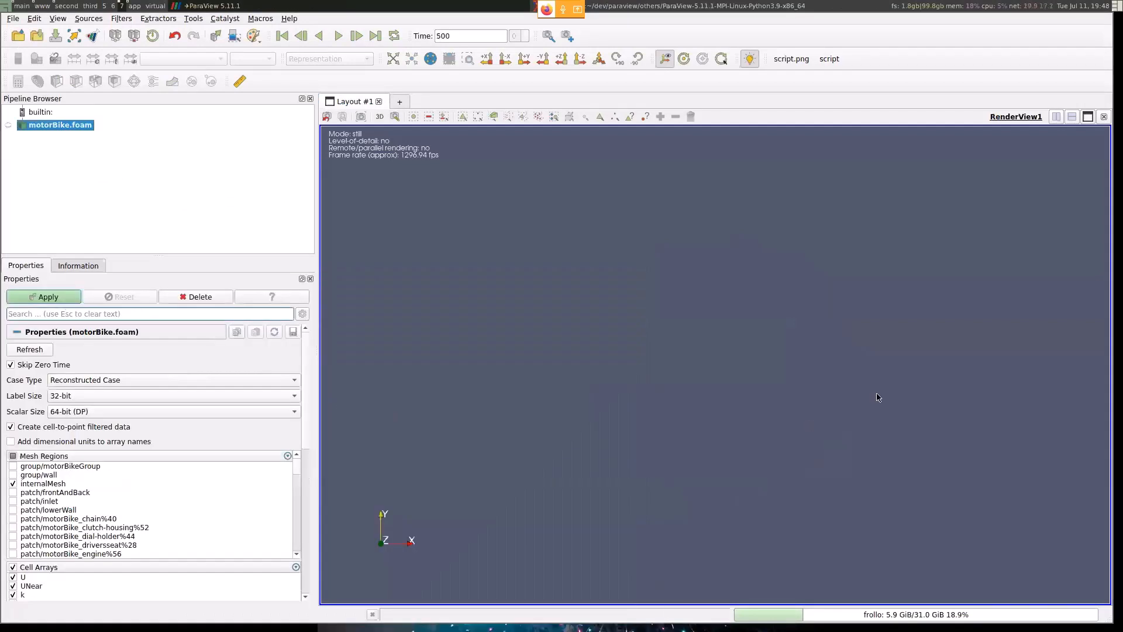
click(40, 297)
drag(711, 485, 887, 185)
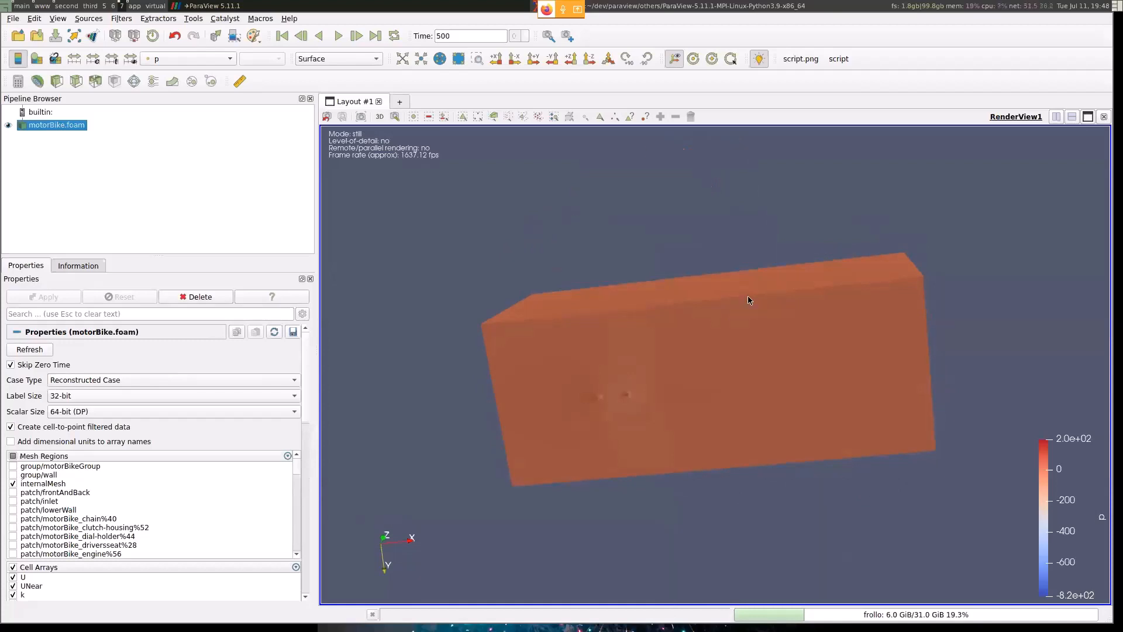
- Examine the motorBike.foam dataset information for its type, cell and point counts, timesteps, and data arrays
click(81, 266)
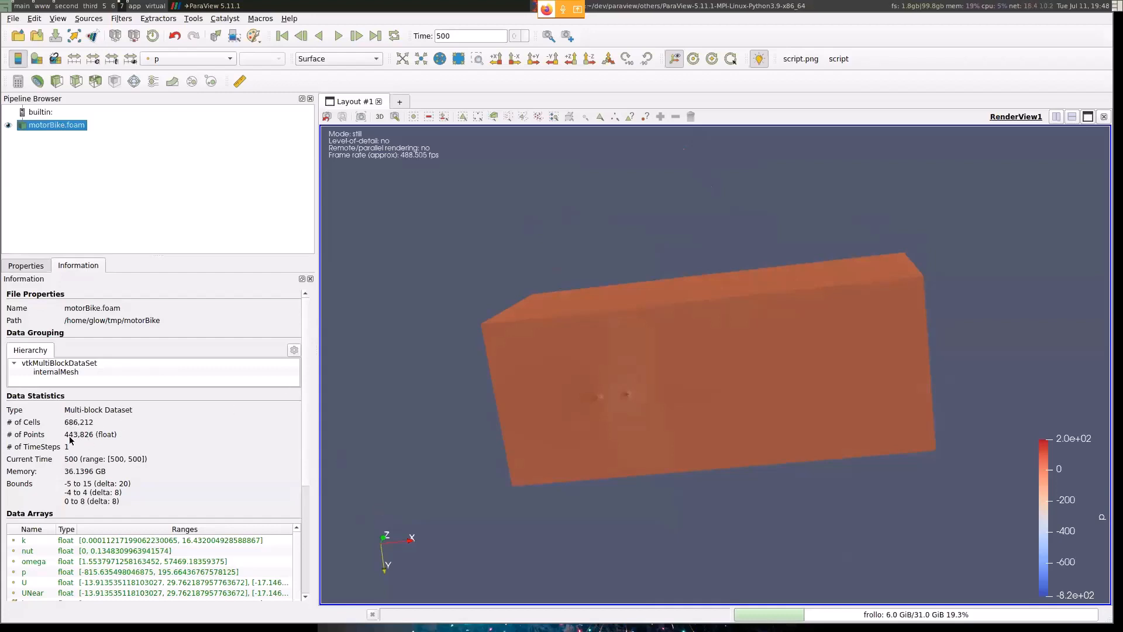
scroll(147, 449, down, 2)
scroll(147, 448, down, 1)
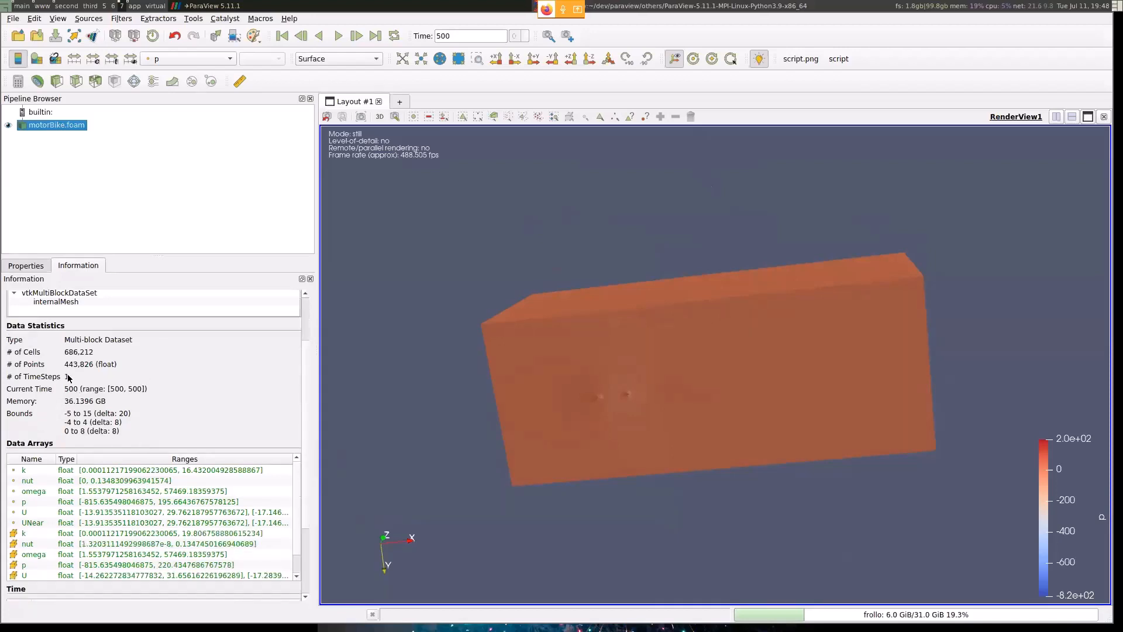
scroll(103, 426, down, 3)
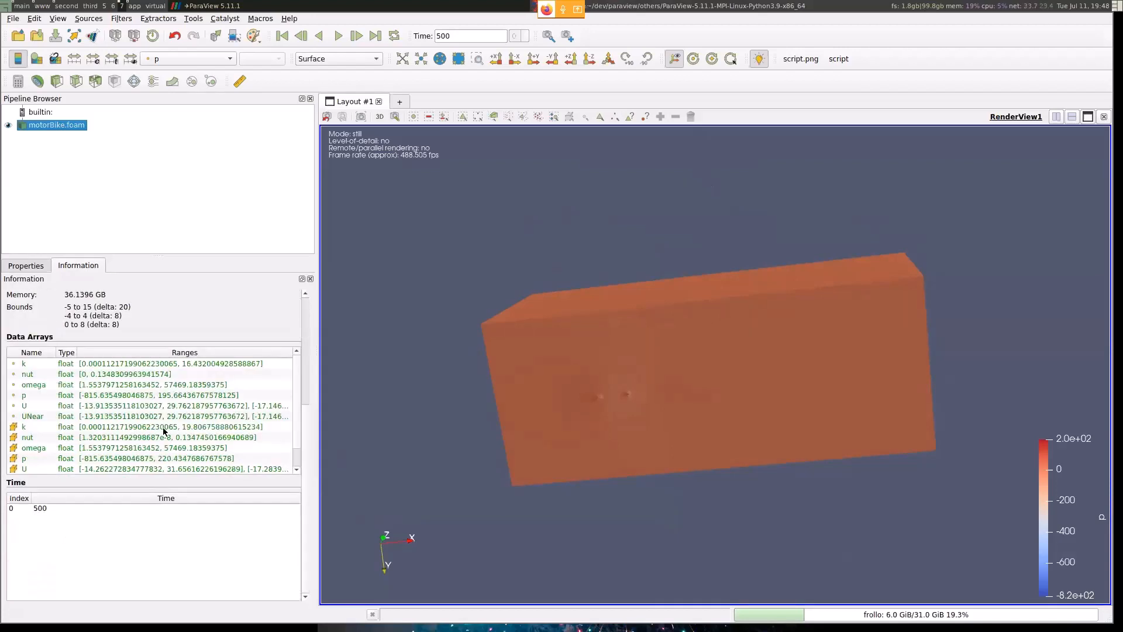
scroll(165, 432, up, 3)
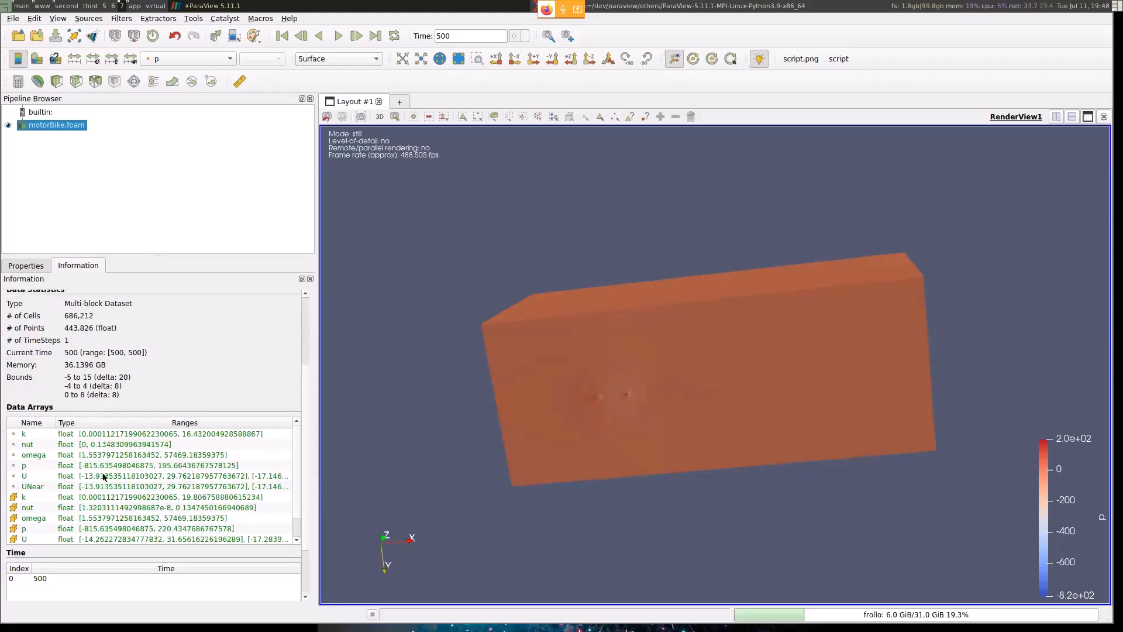
scroll(295, 462, down, 1)
scroll(65, 511, up, 1)
scroll(178, 480, up, 5)
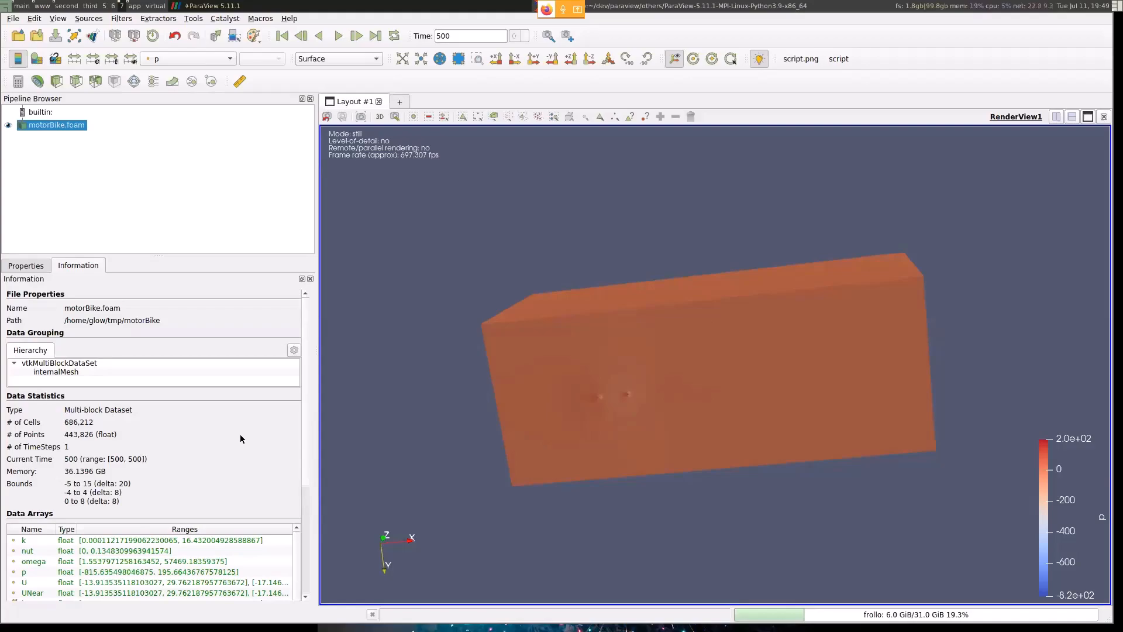
key(super+Left)
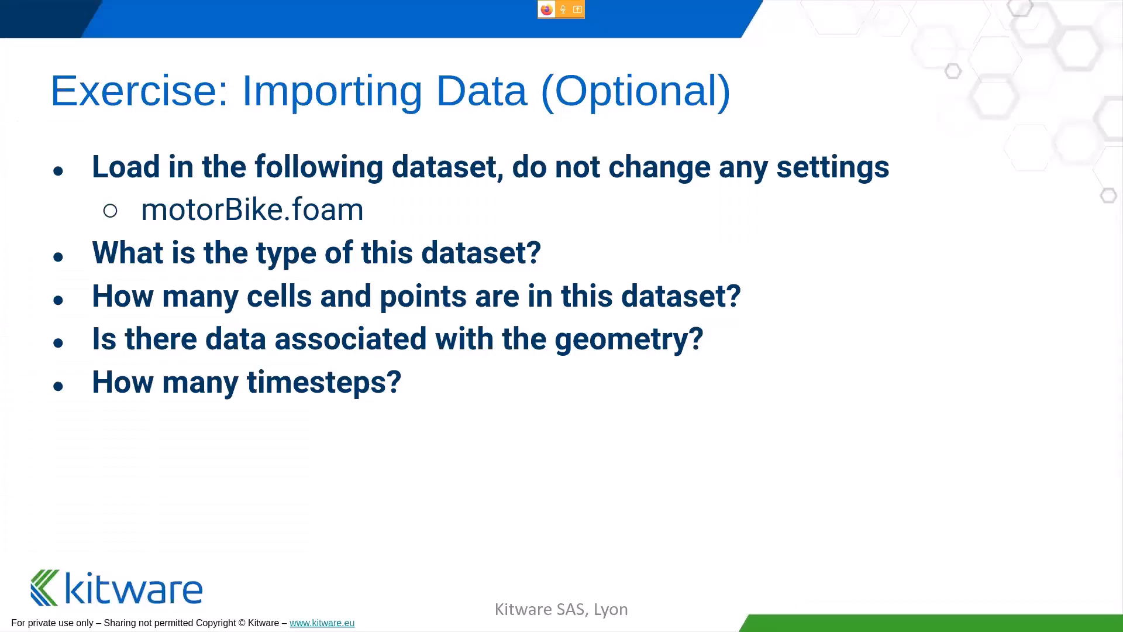
key(Right)
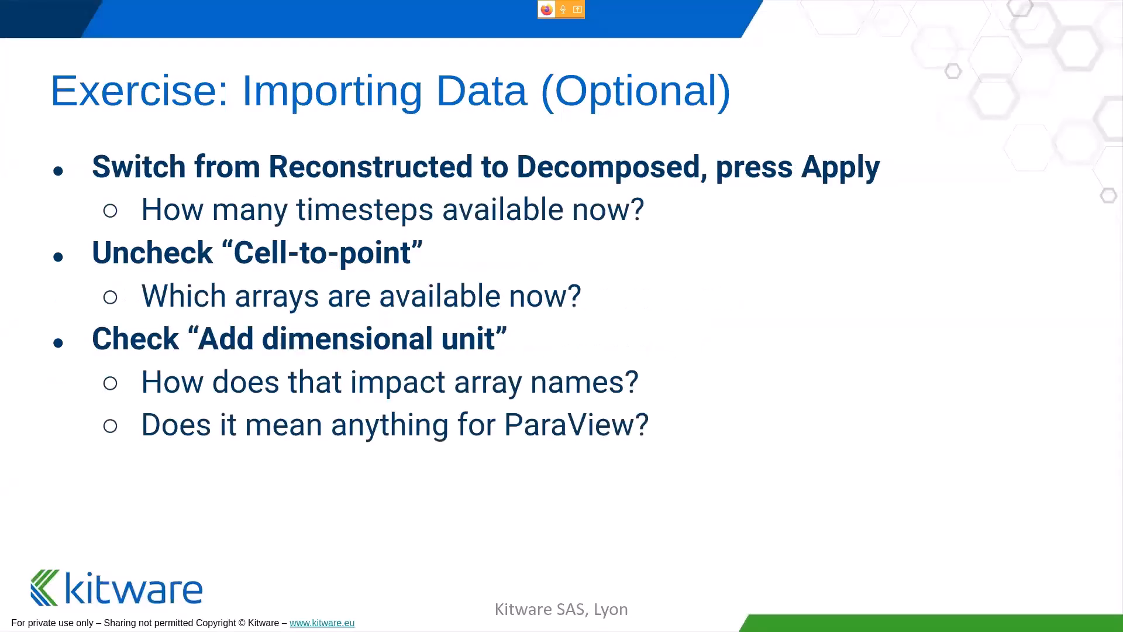
key(super+Right)
key(super+Right)
key(super+Right)
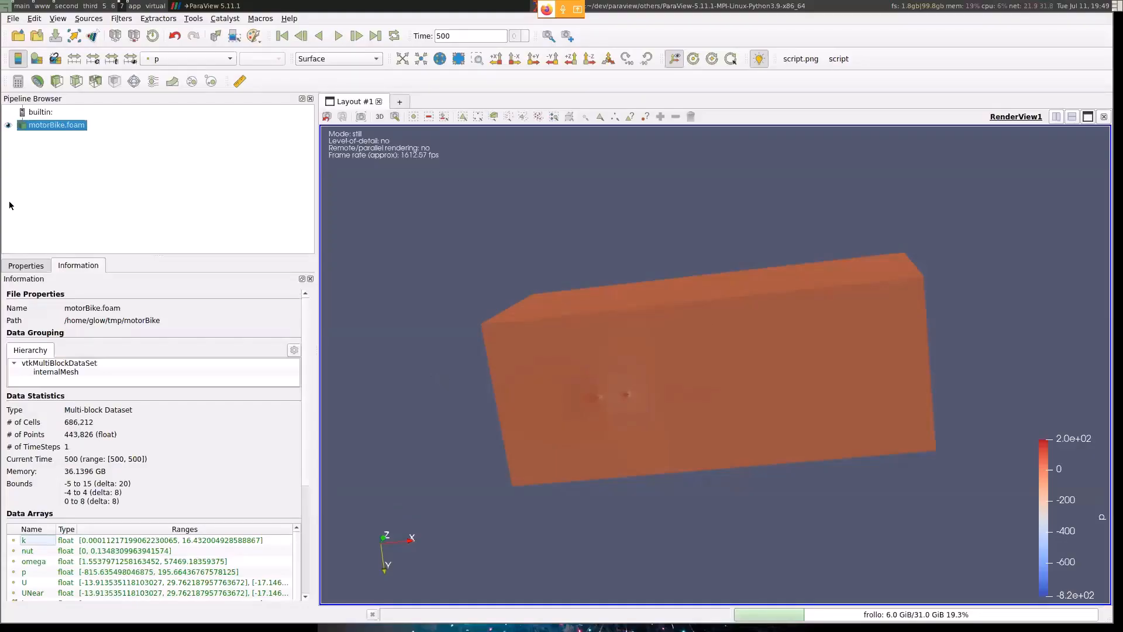
- Set the motorBike.foam reader's case type to Decomposed Case and apply the change
click(25, 266)
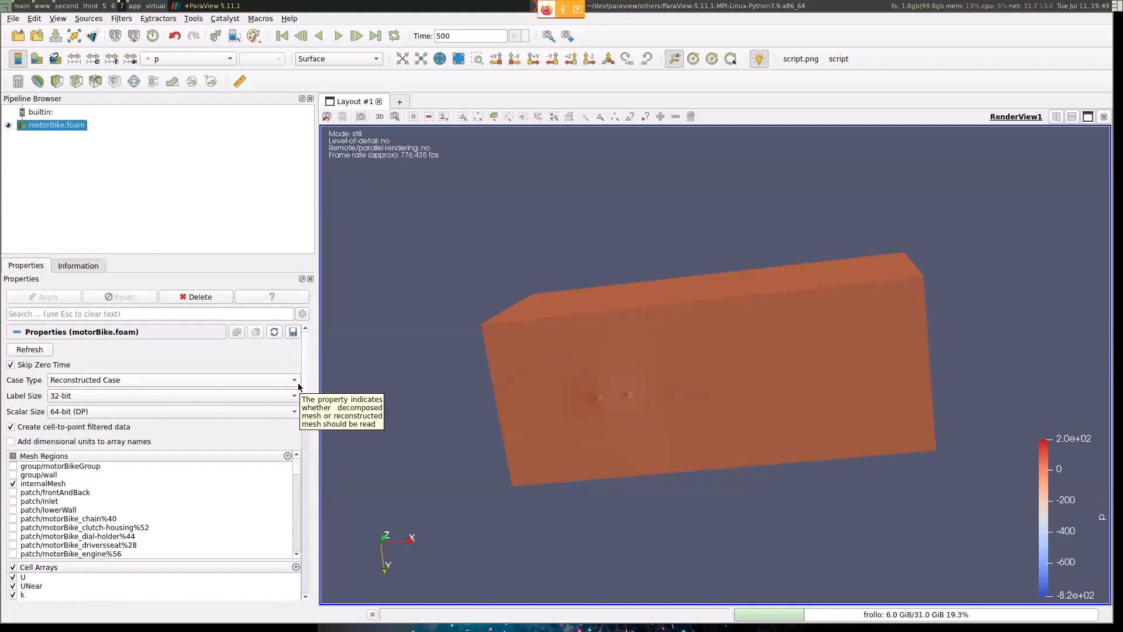
click(240, 381)
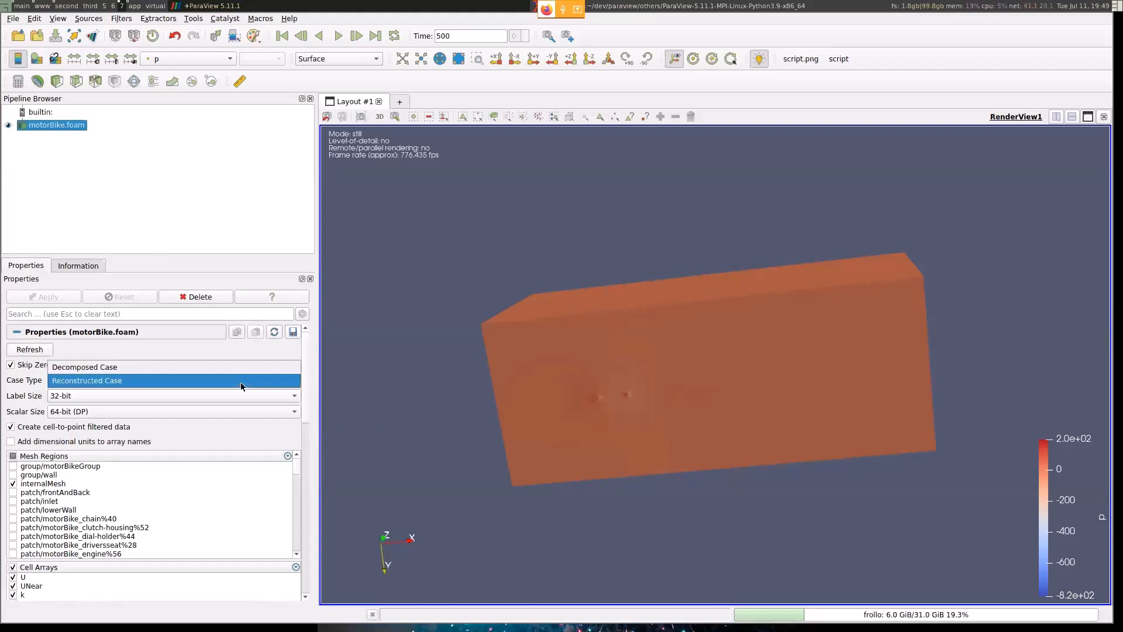
click(242, 370)
click(40, 301)
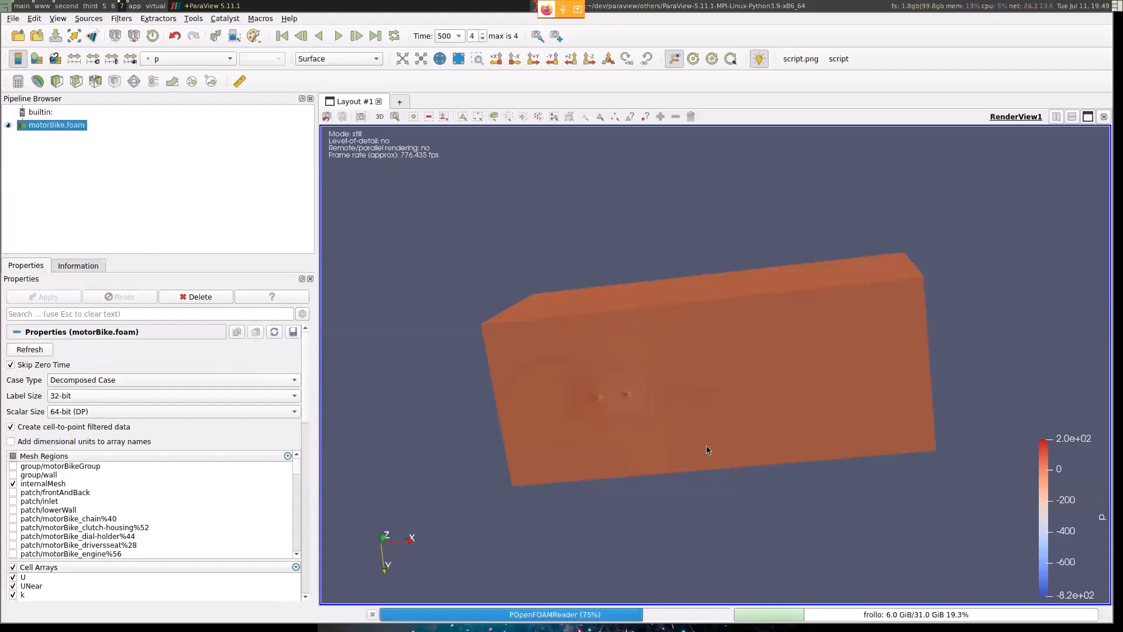
- Examine the motorBike.foam information for the updated data statistics and the list of available timesteps
drag(680, 301, 819, 246)
click(75, 267)
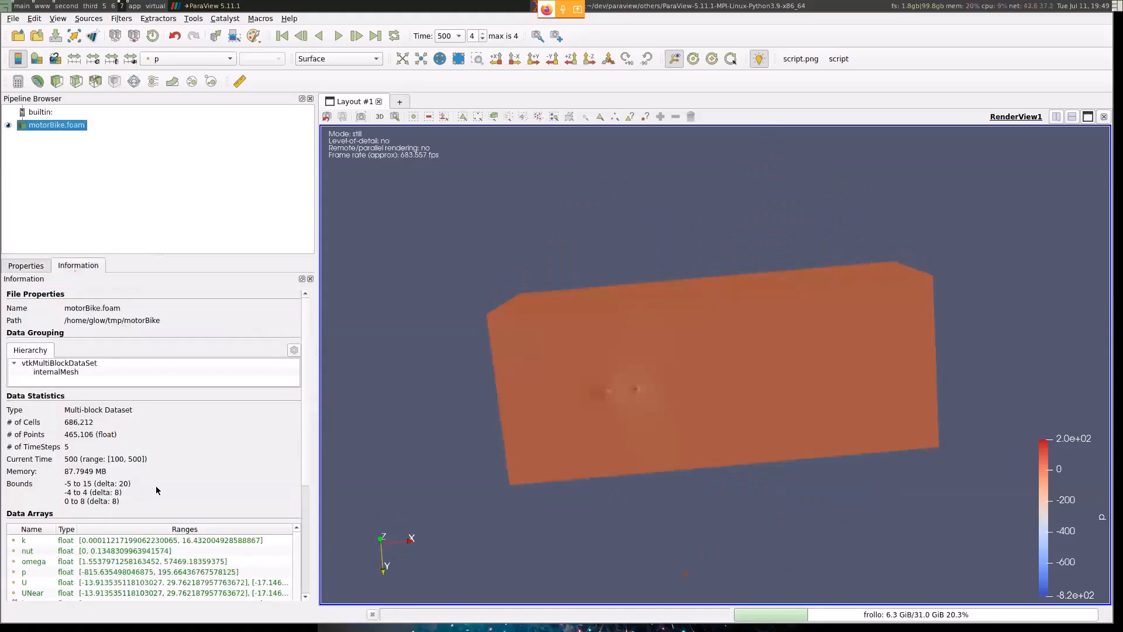
scroll(155, 485, down, 5)
drag(71, 526, 75, 551)
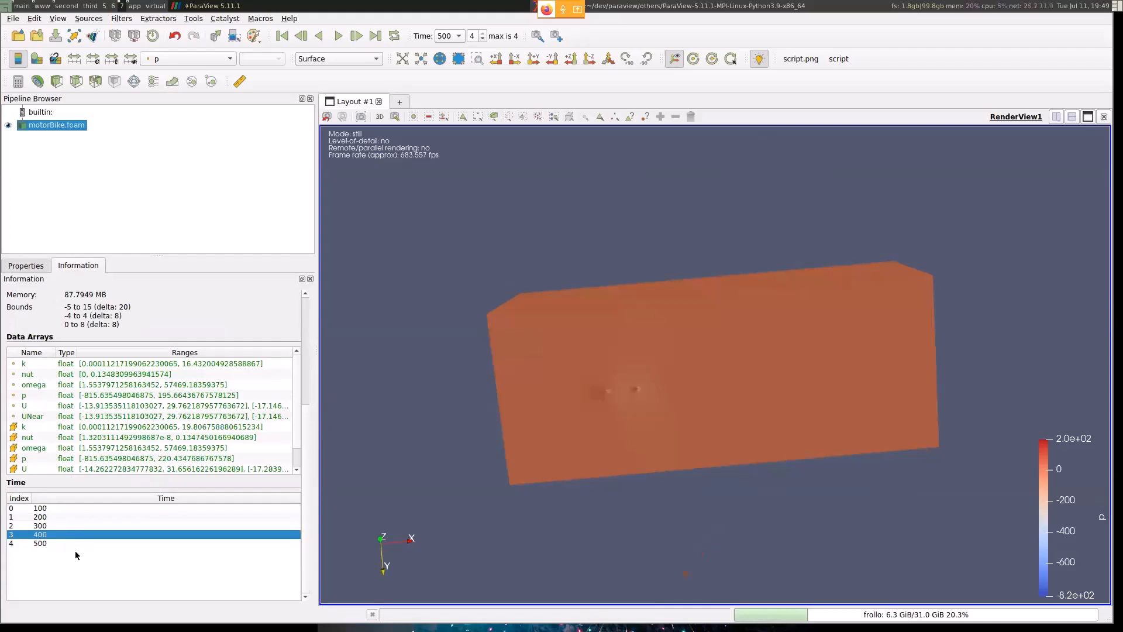
- Turn off the creation of cell-to-point filtered data in the motorBike.foam reader properties and apply the change
click(22, 266)
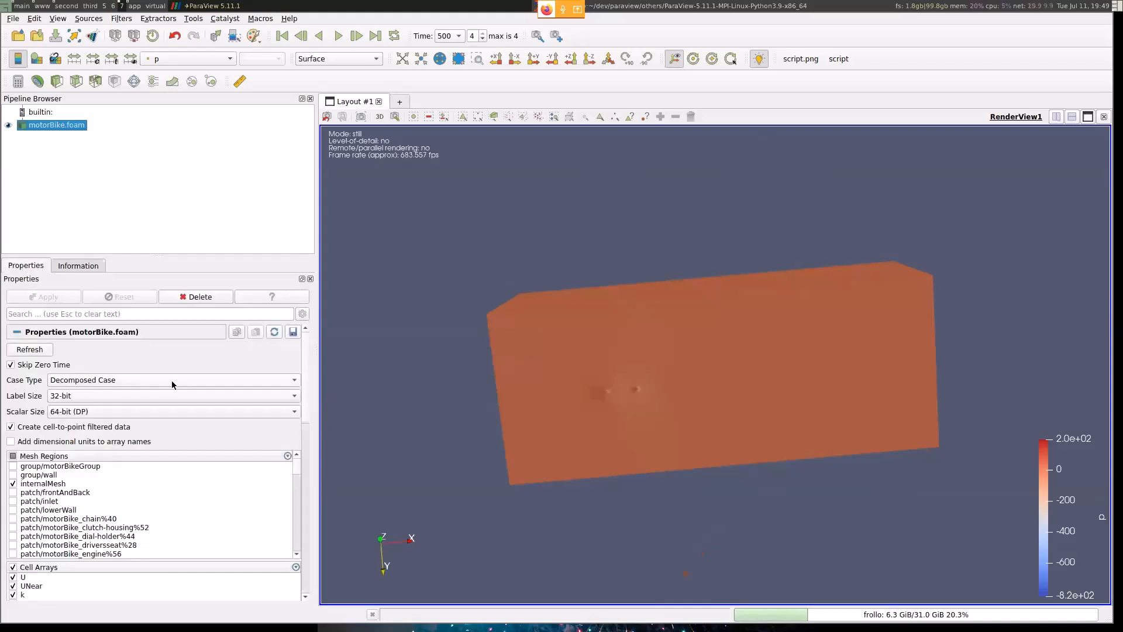
mouse_move(690, 330)
mouse_down()
mouse_move(719, 344)
mouse_move(702, 314)
mouse_move(674, 316)
mouse_move(699, 319)
mouse_up()
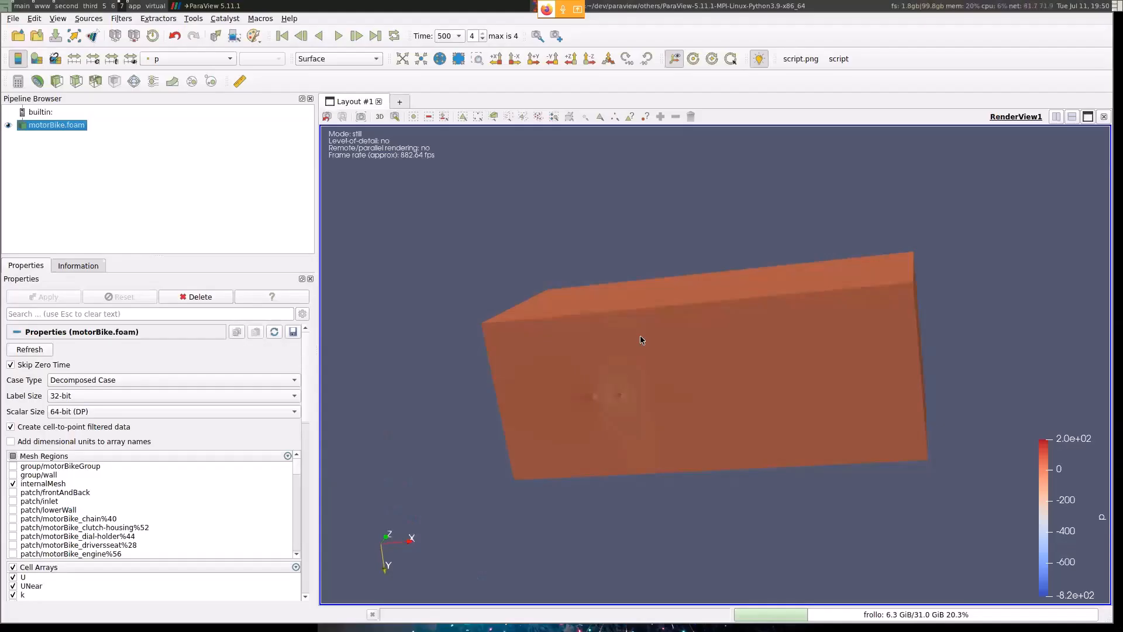
scroll(120, 531, down, 7)
scroll(117, 530, up, 5)
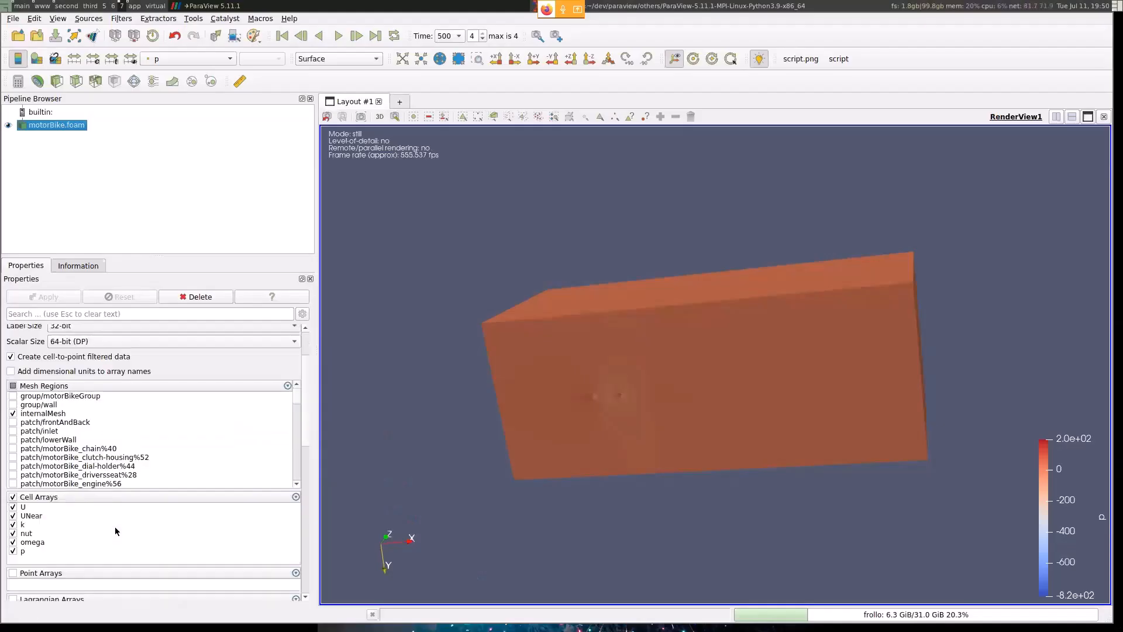
scroll(115, 529, up, 3)
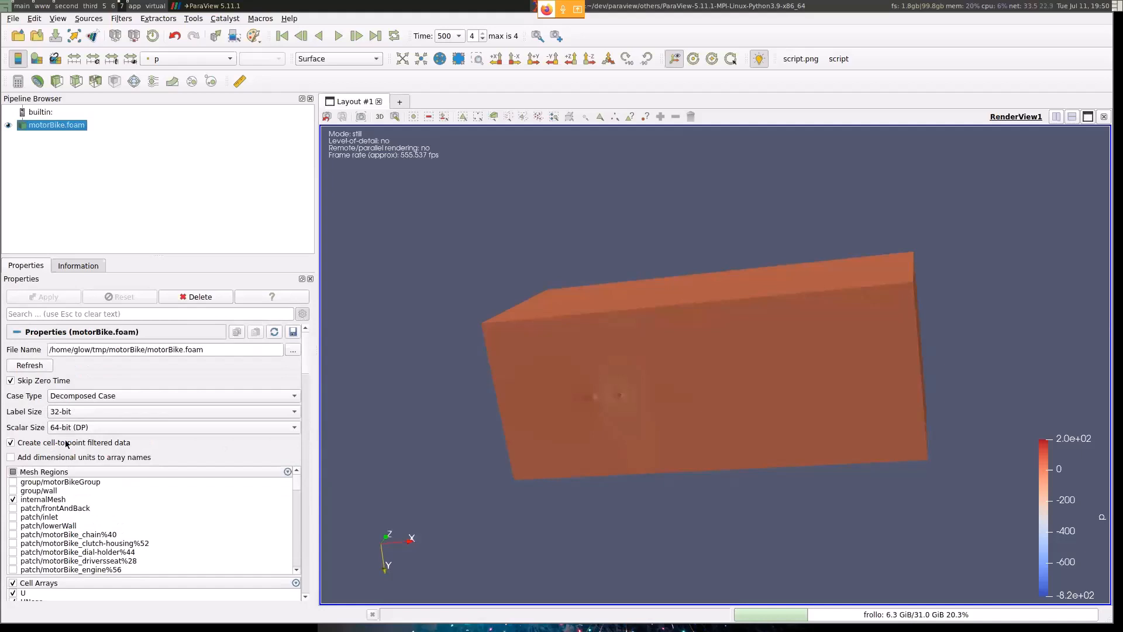
scroll(64, 445, down, 4)
scroll(61, 416, up, 3)
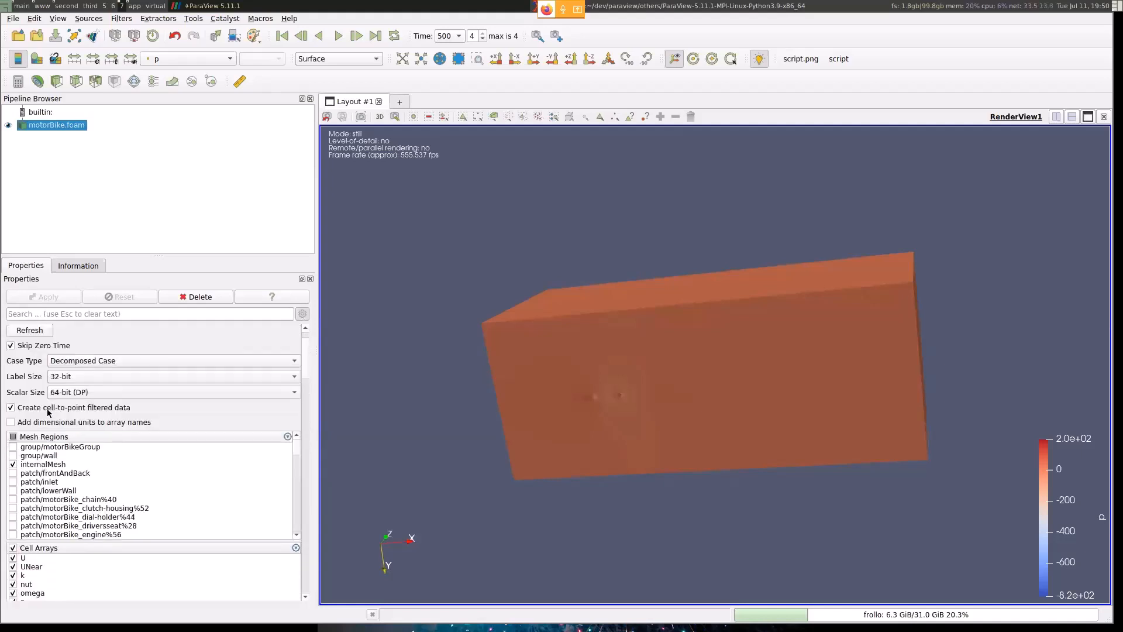
scroll(55, 417, down, 6)
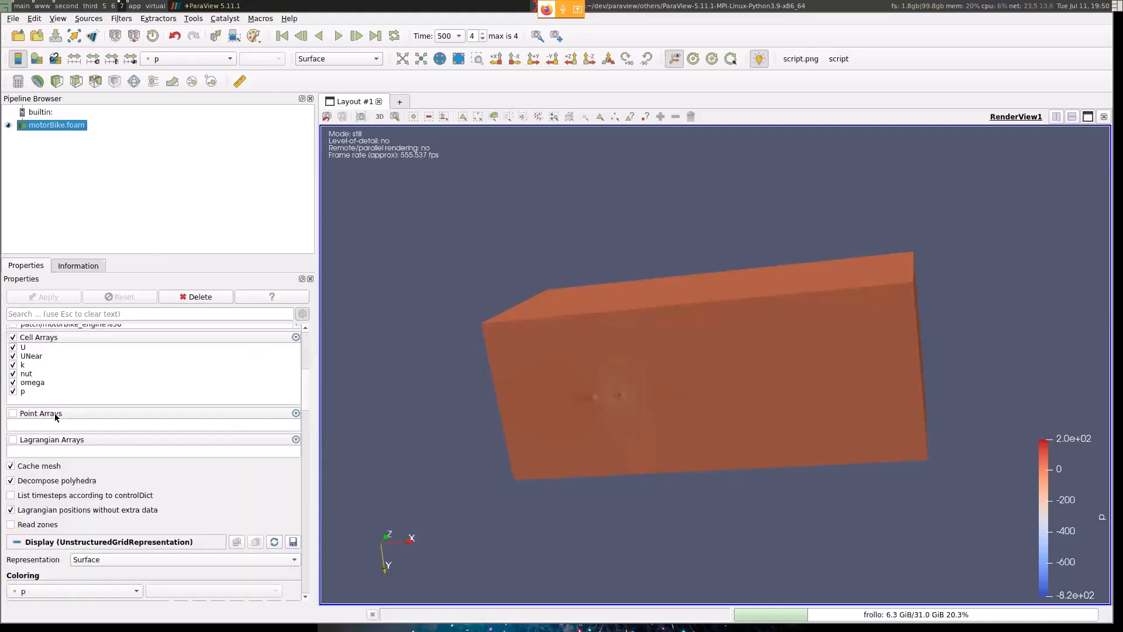
scroll(55, 415, up, 6)
click(59, 410)
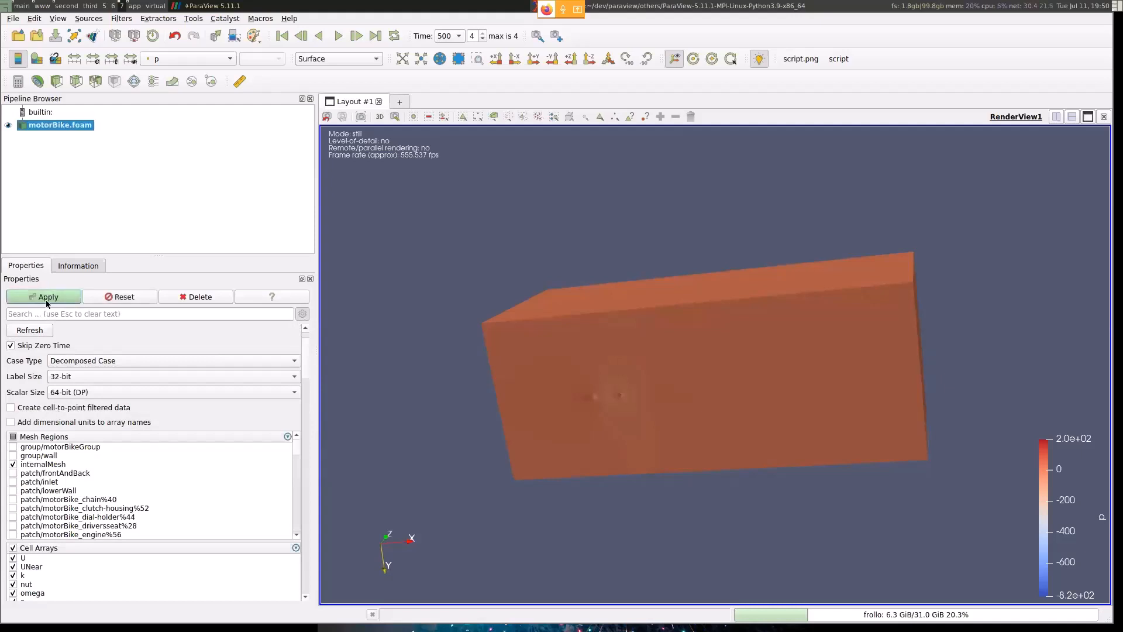
click(47, 298)
- Color the mesh by the U cell array, and switch the coloring to the k cell array
click(218, 59)
click(206, 36)
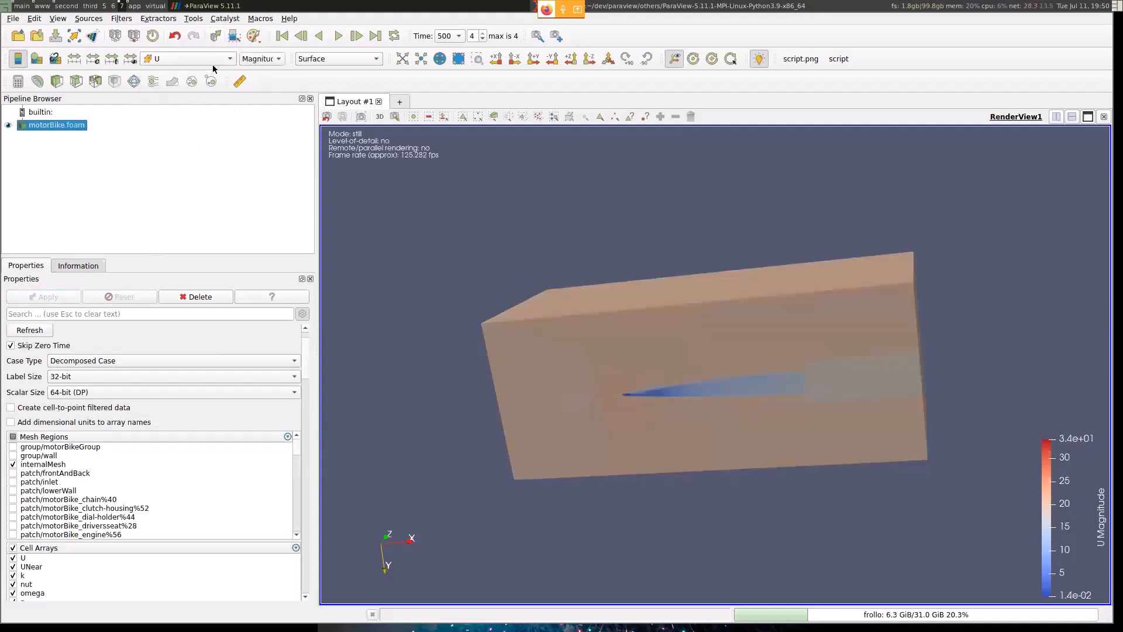
drag(824, 312, 817, 279)
click(188, 59)
click(175, 88)
- Inspect the k cell values up close around the motorbike contact area and its wake on the mesh underside
drag(629, 270, 665, 367)
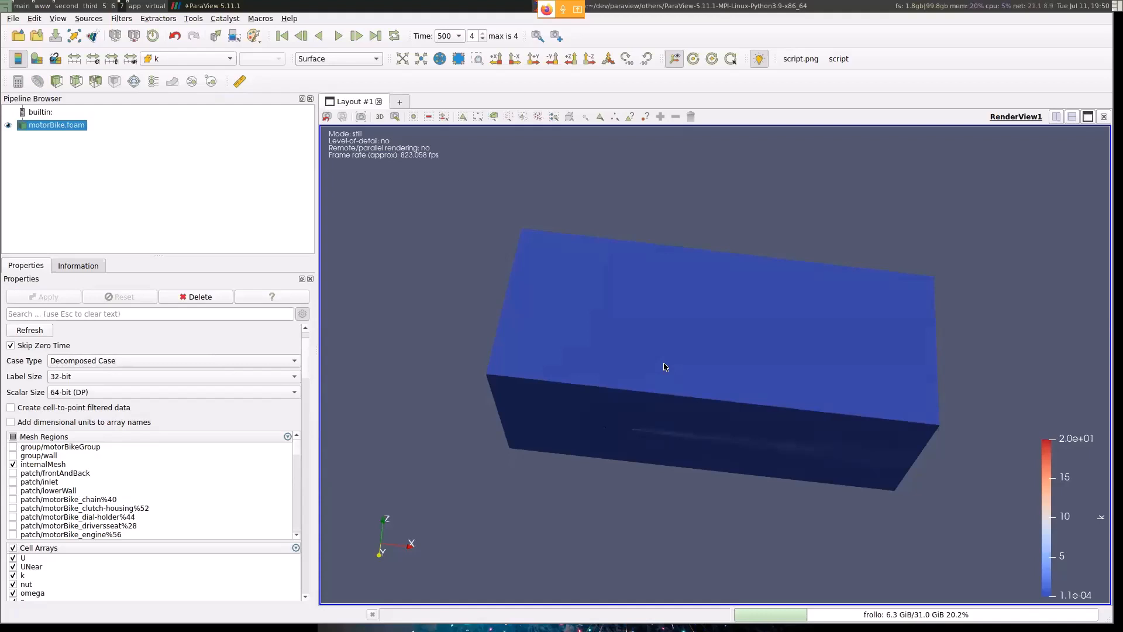
drag(712, 476, 710, 366)
scroll(710, 366, up, 6)
middle_drag(869, 249, 863, 324)
scroll(864, 324, up, 3)
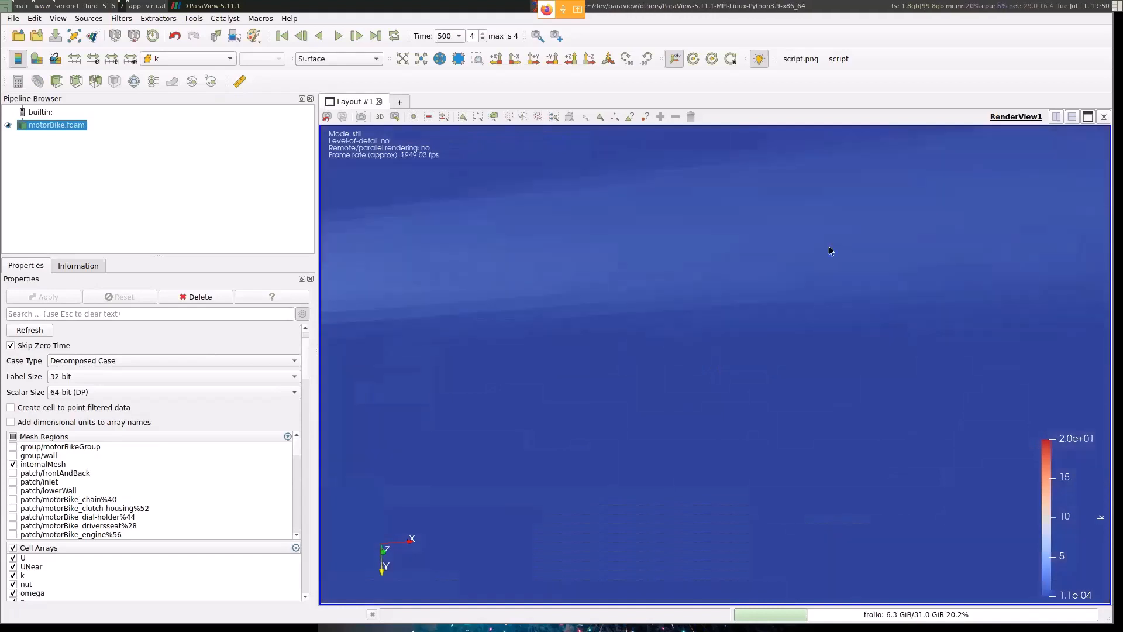
scroll(863, 323, up, 2)
middle_drag(913, 275, 1041, 306)
middle_drag(620, 336, 765, 316)
mouse_move(765, 316)
mouse_down()
mouse_move(767, 332)
mouse_move(764, 309)
mouse_up()
- Turn the creation of cell-to-point filtered data back on for the reader and apply the change
click(56, 407)
click(41, 296)
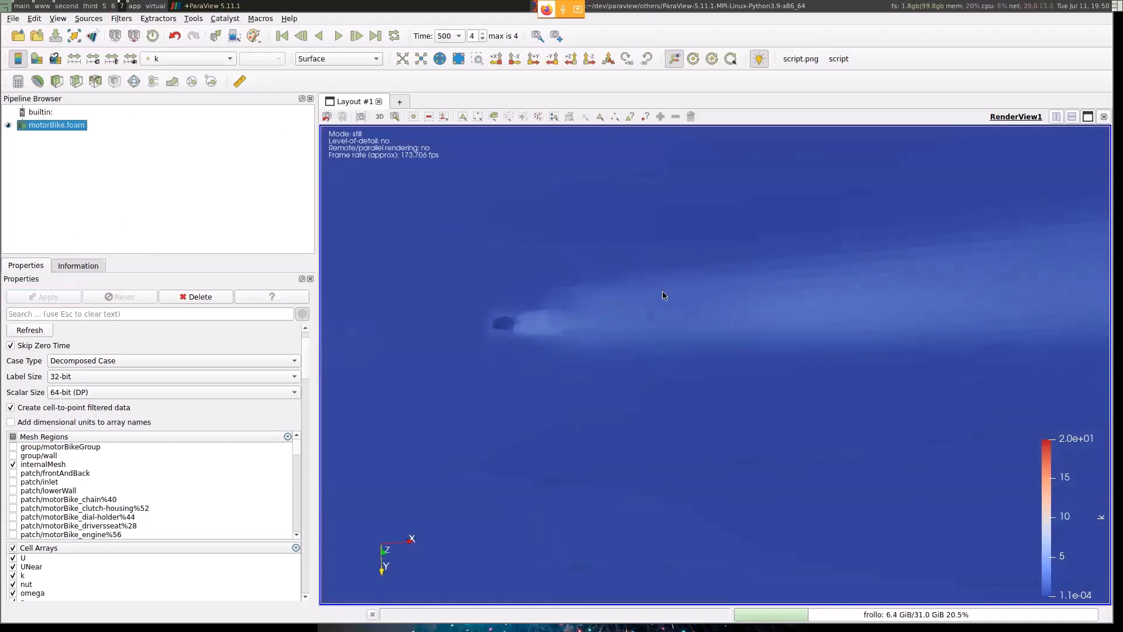
drag(663, 294, 677, 326)
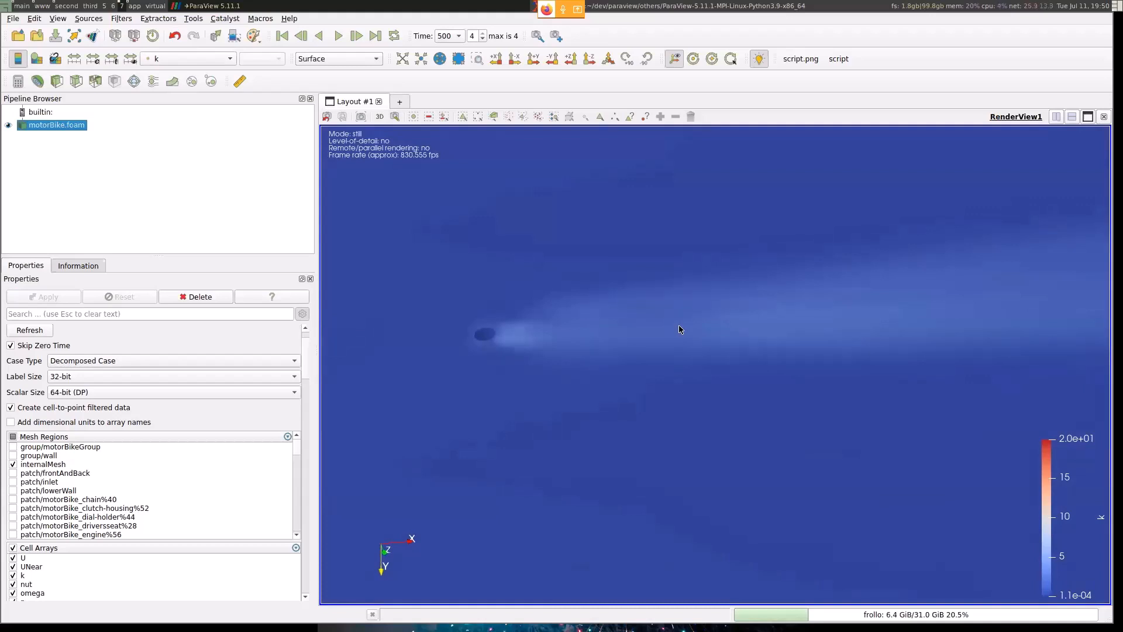
key(super+2)
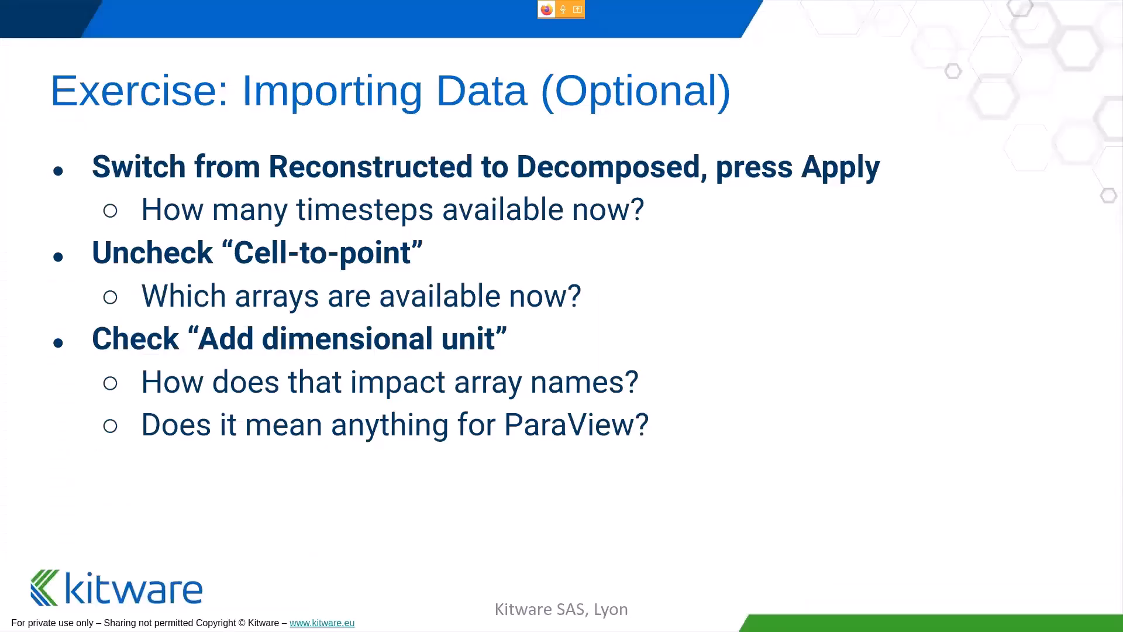
key(super+Left)
key(super+Left)
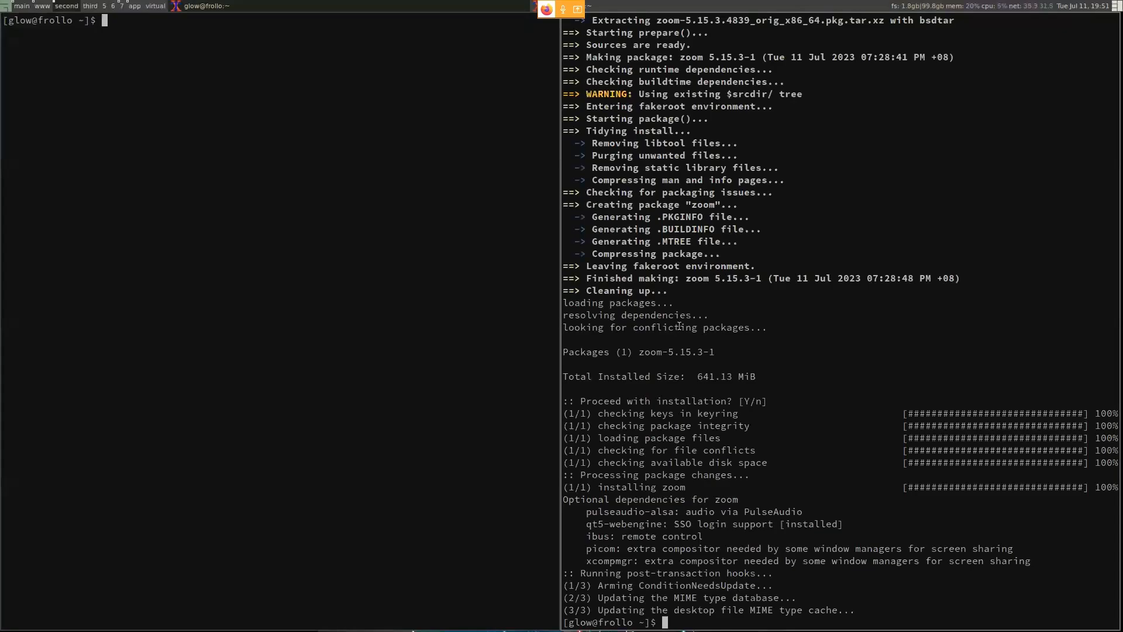
- Return to ParaView, enable adding dimensional units to array names in the motorBike.foam reader, and apply it
key(super+7)
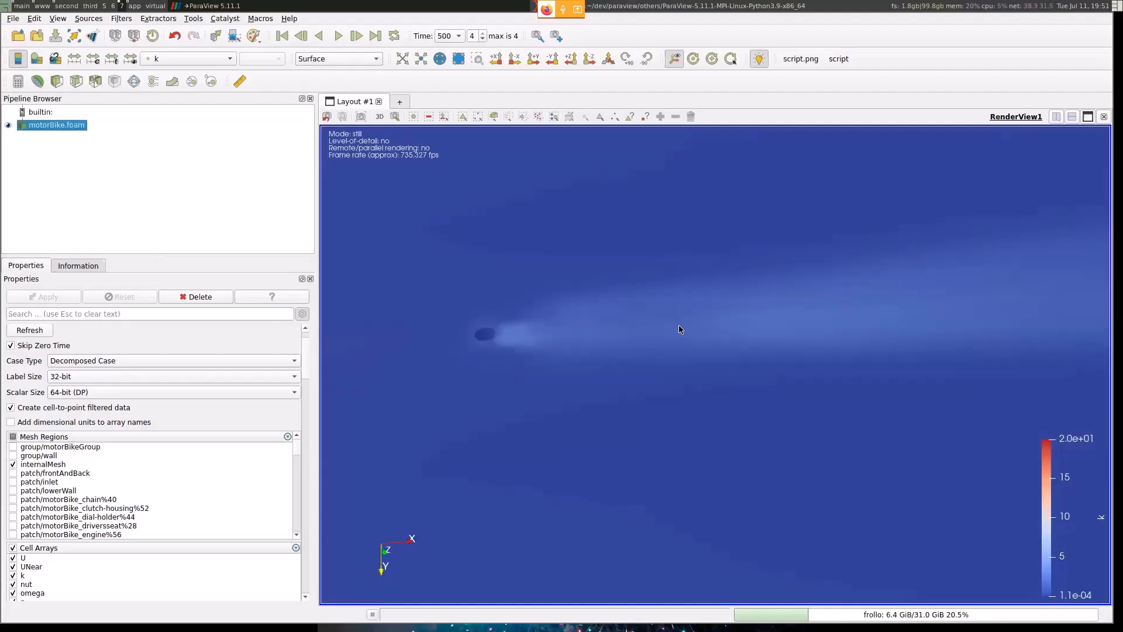
click(120, 423)
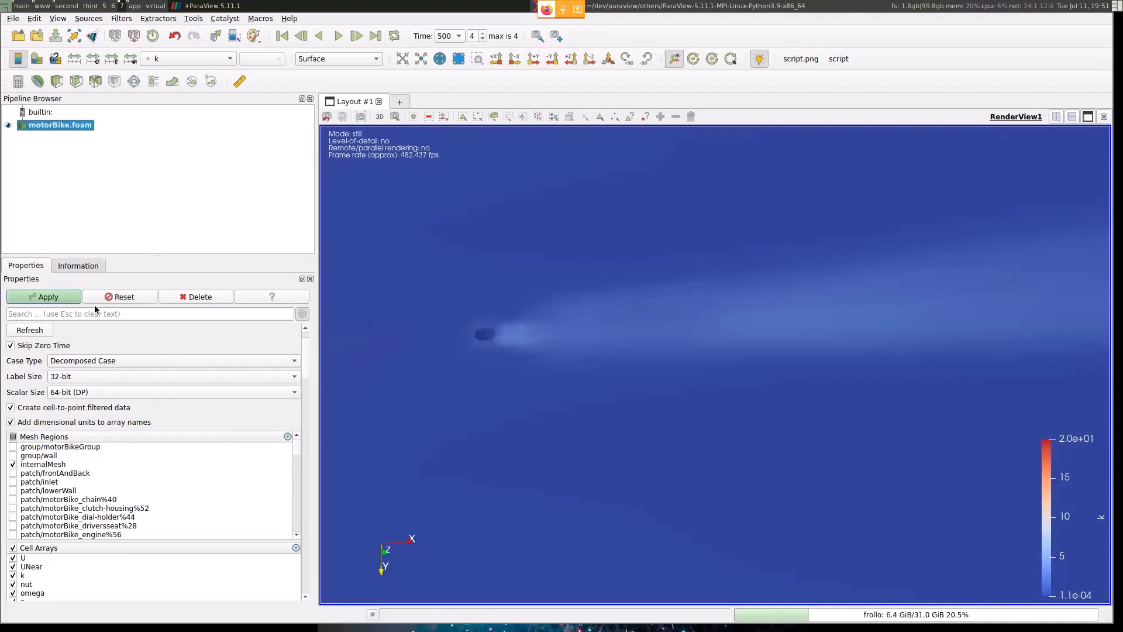
click(66, 295)
- Color the mesh by the U [m/s] point array and view the whole domain
click(209, 59)
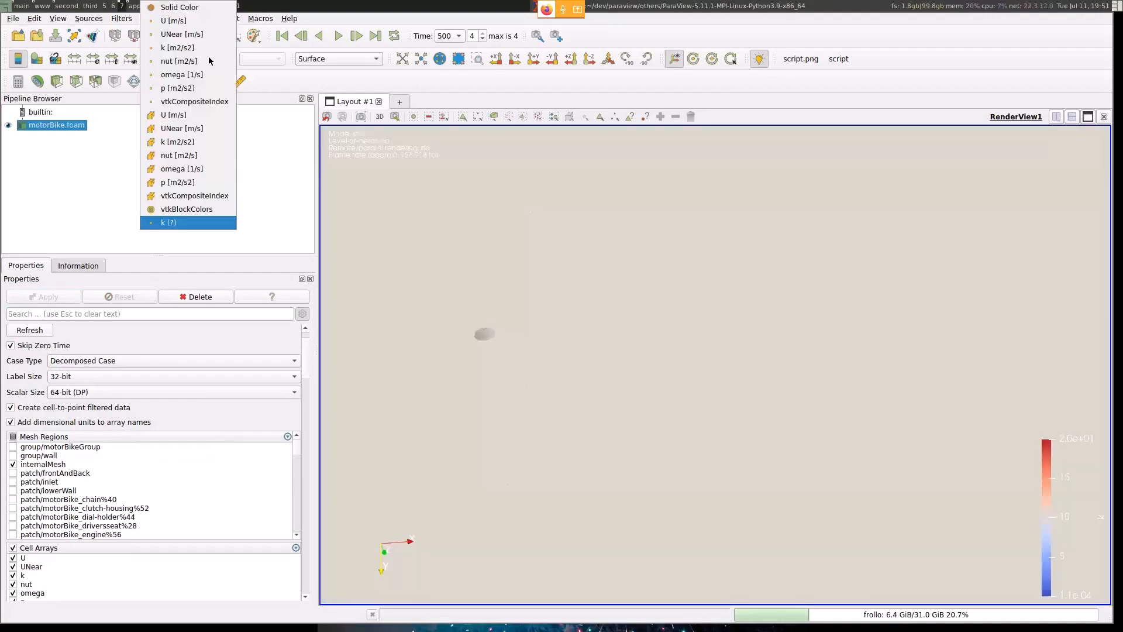
click(212, 20)
scroll(503, 332, down, 8)
drag(521, 339, 618, 365)
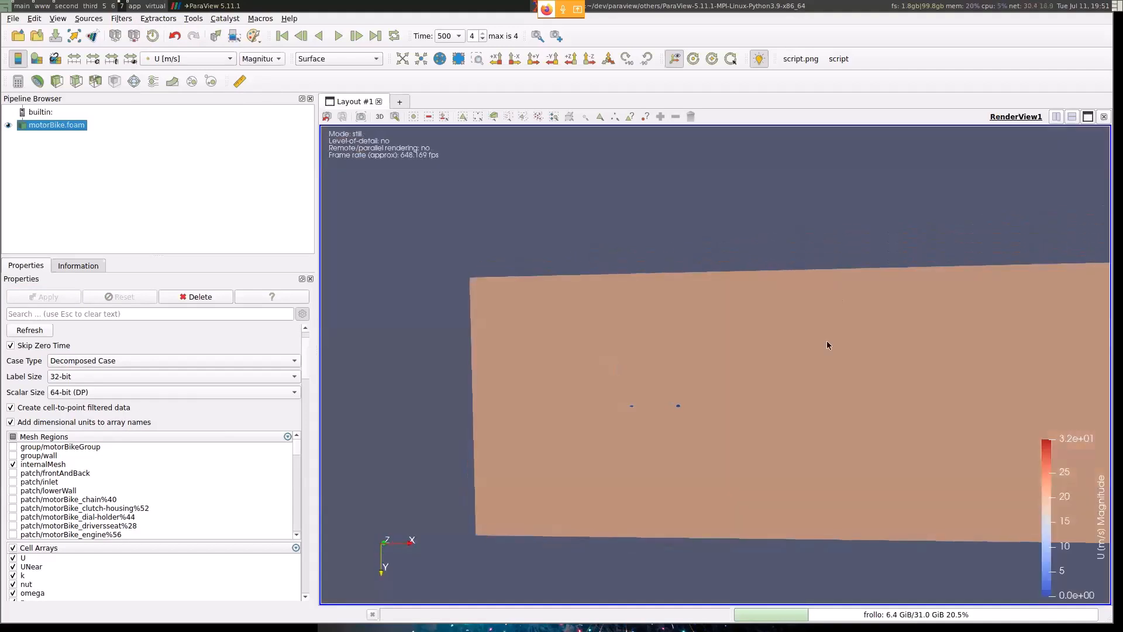
drag(827, 345, 781, 301)
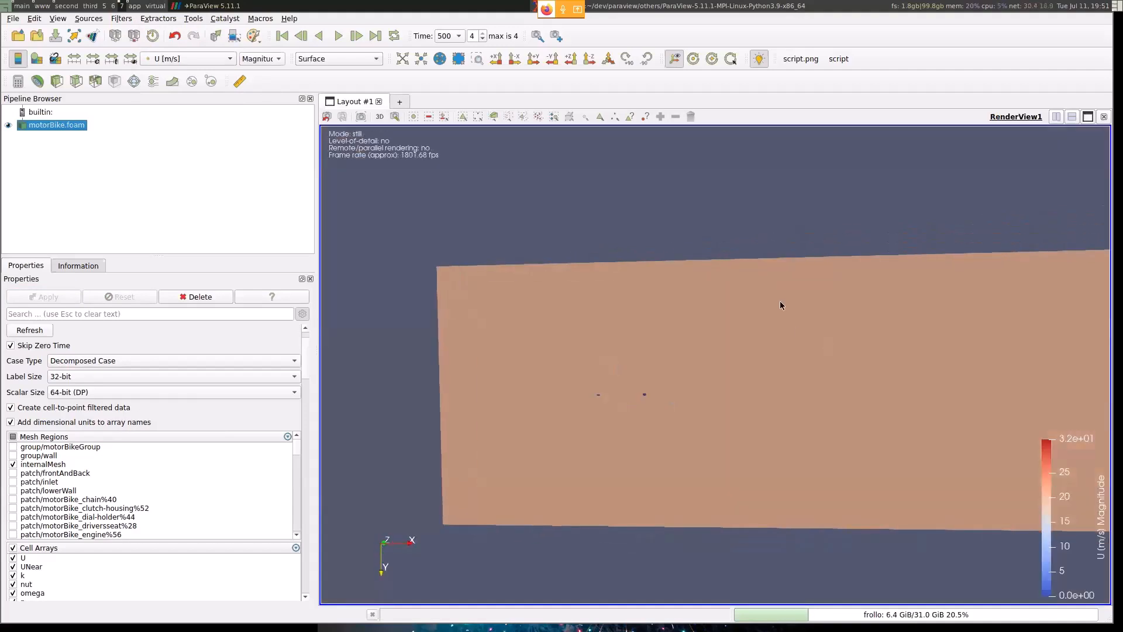
- Color the mesh by the UNear [m/s] point array and move the color legend inward from the view's corner
click(196, 61)
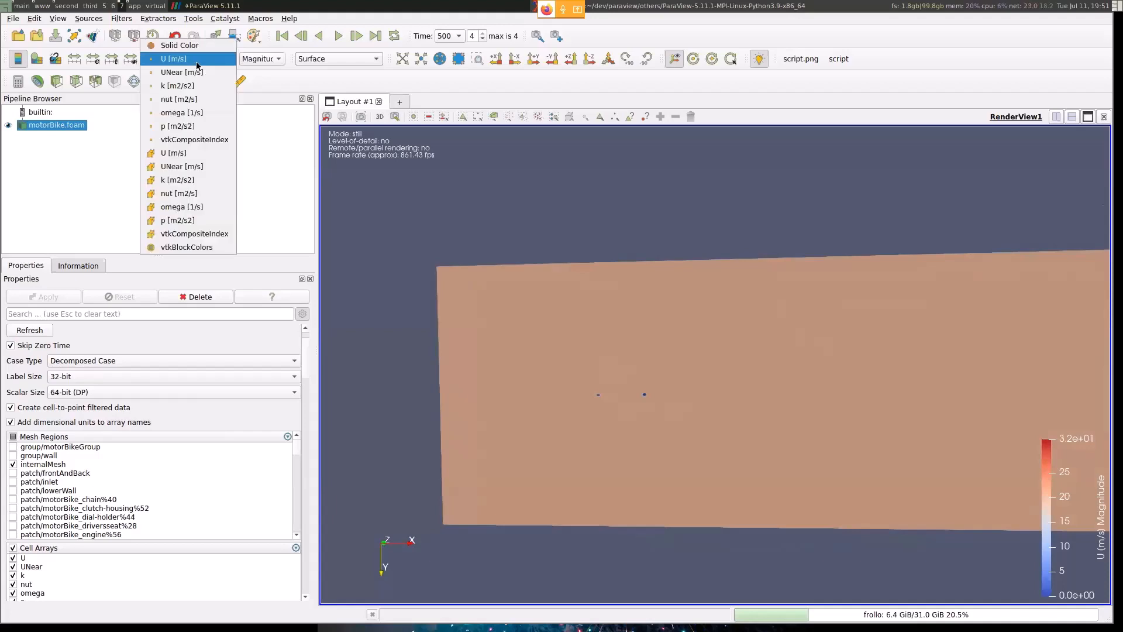
click(199, 77)
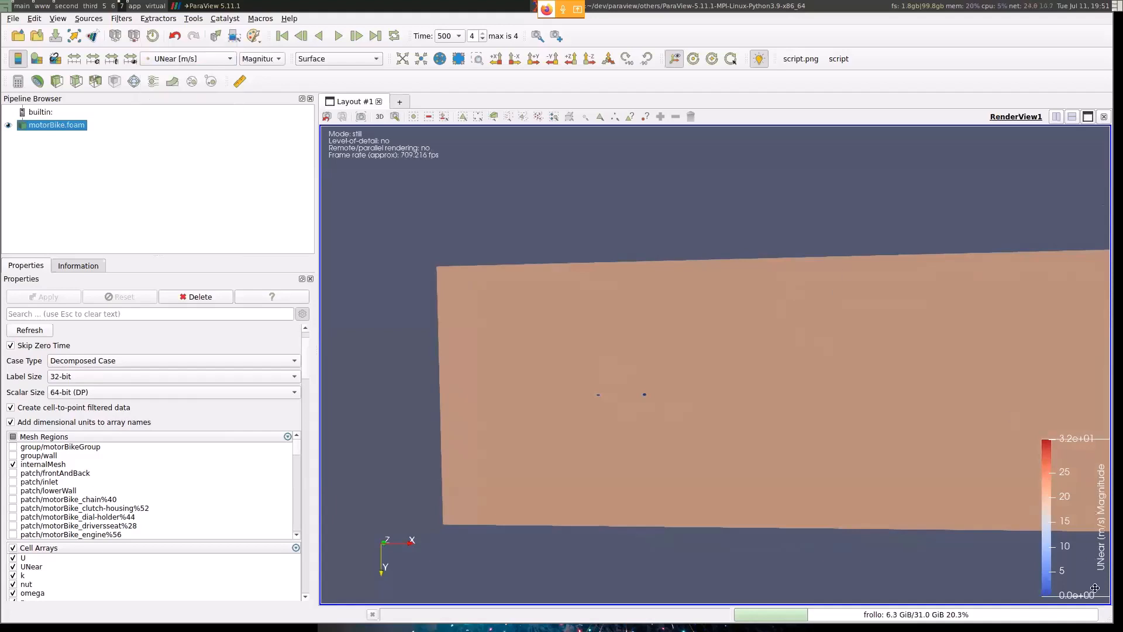
drag(1083, 465, 1007, 413)
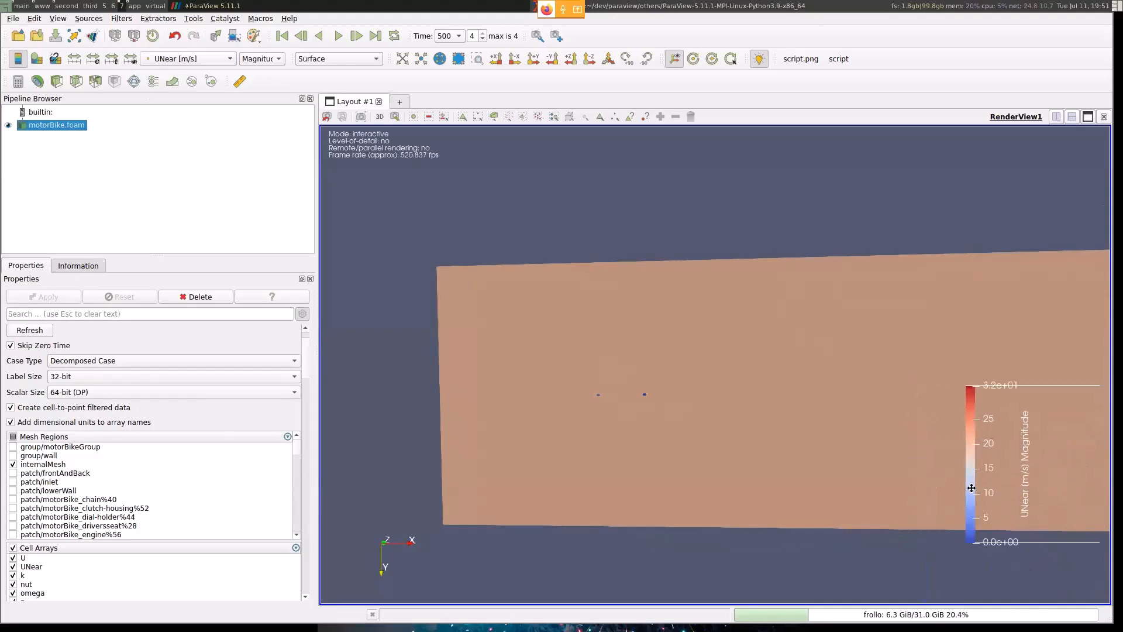
scroll(615, 395, up, 4)
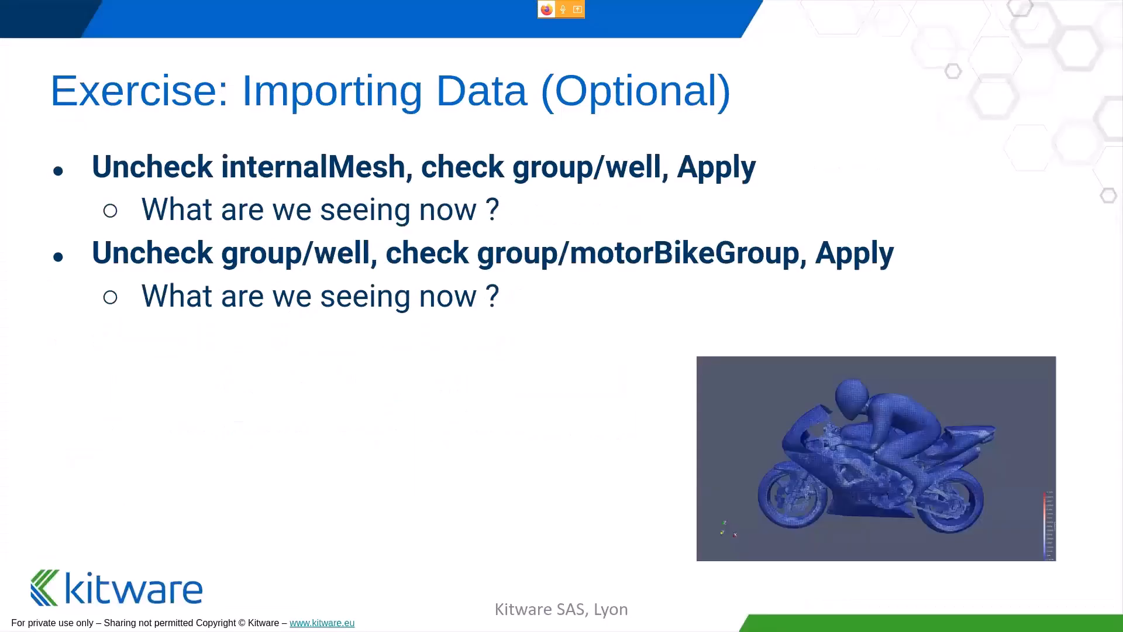
key(Right)
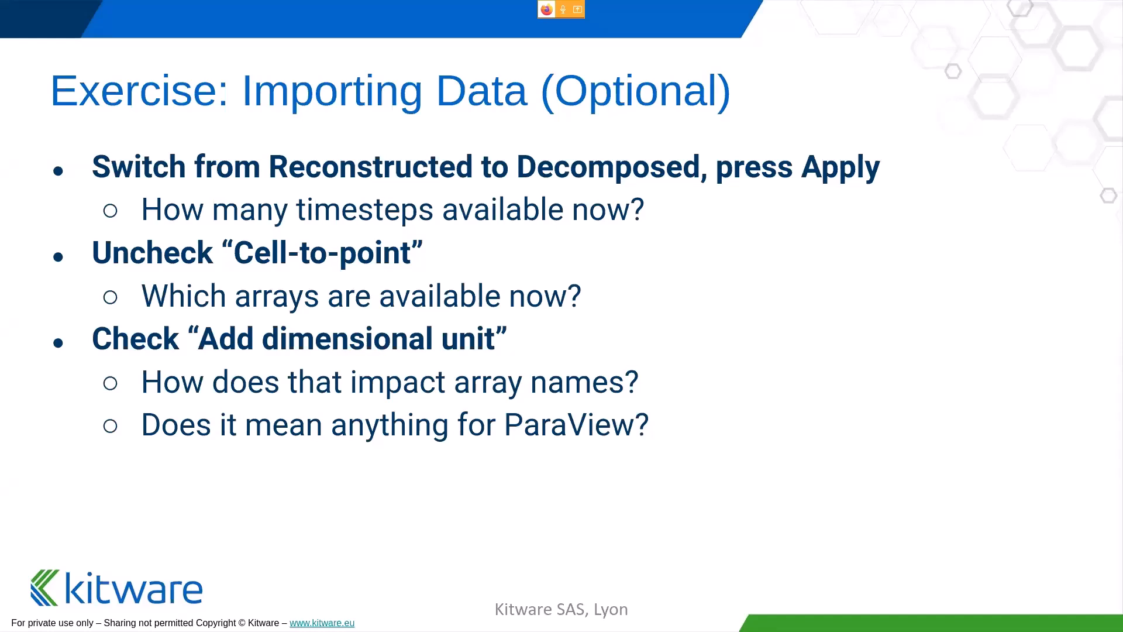
key(Right)
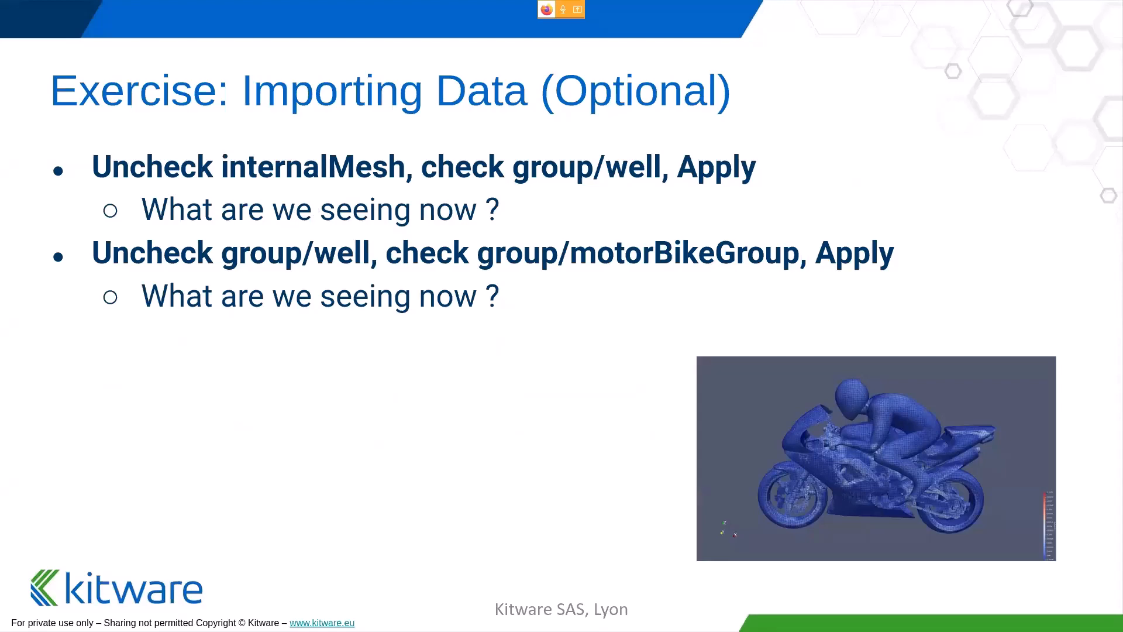
key(super+Right)
key(super+Right)
key(super+Right)
key(super+Right)
key(super+Right)
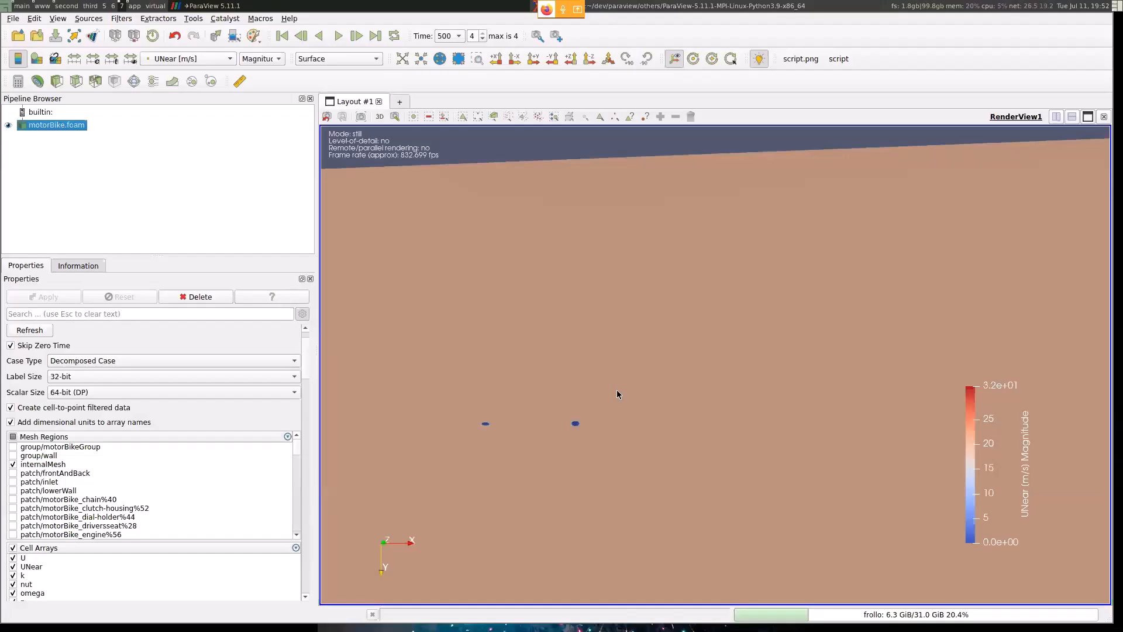
- In the motorBike.foam reader's mesh regions, disable internalMesh, enable group/wall, and apply the change
drag(671, 327, 742, 270)
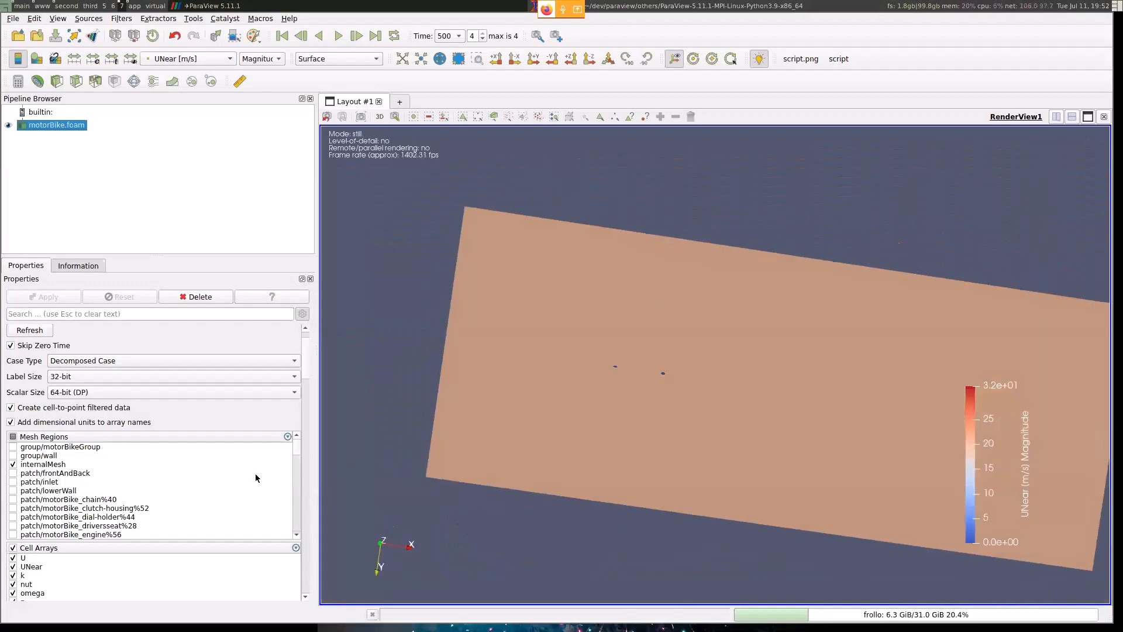
drag(800, 380, 767, 334)
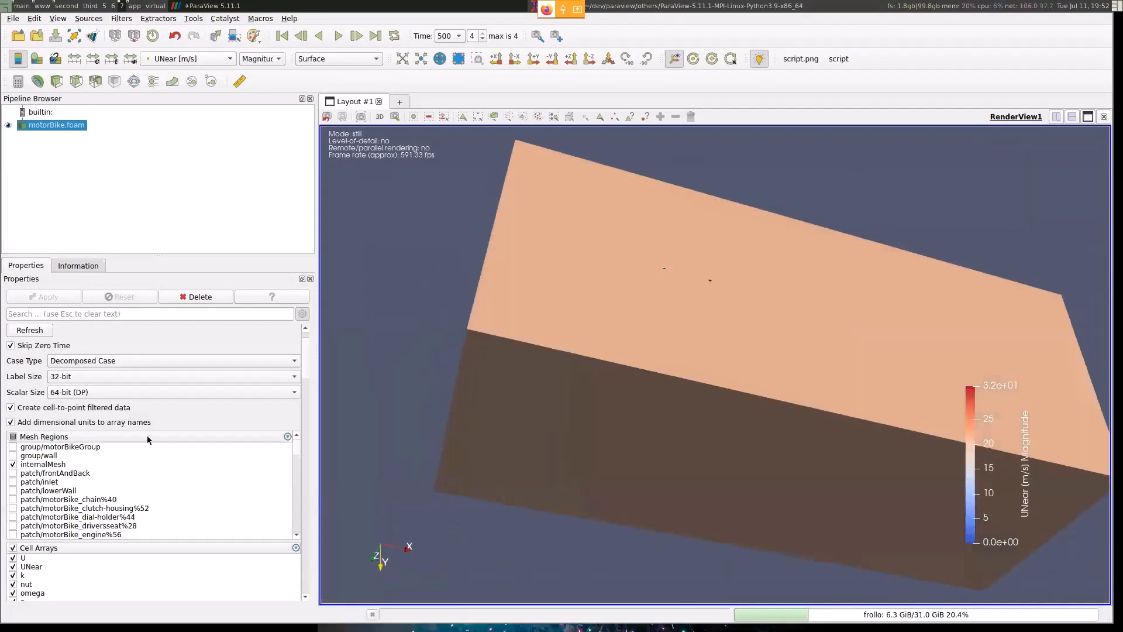
click(12, 464)
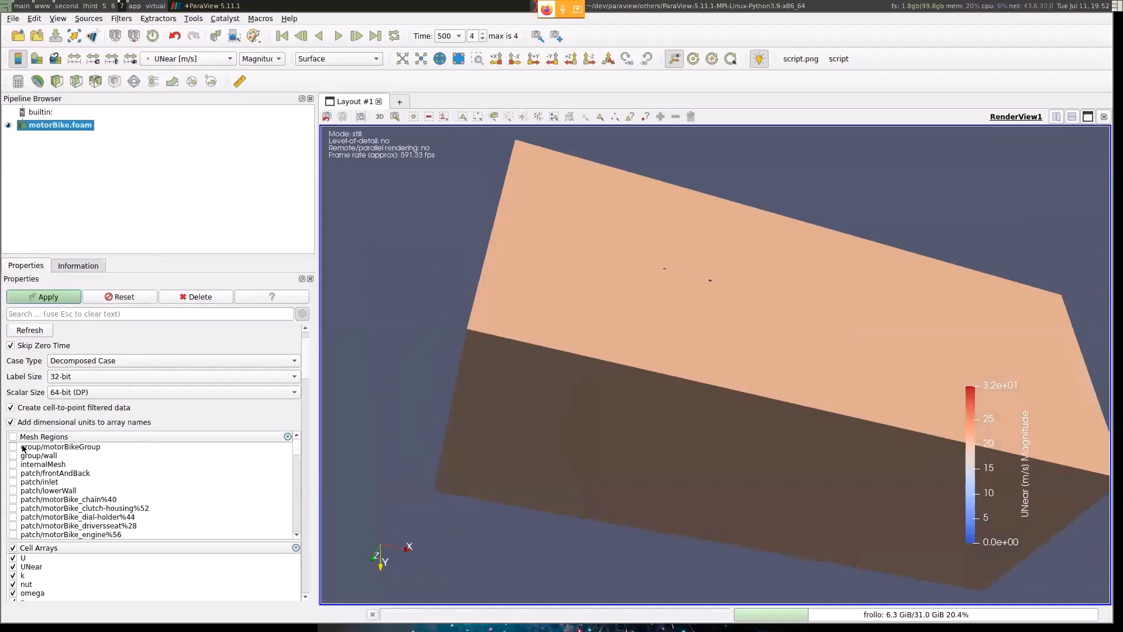
key(super+2)
key(super+1)
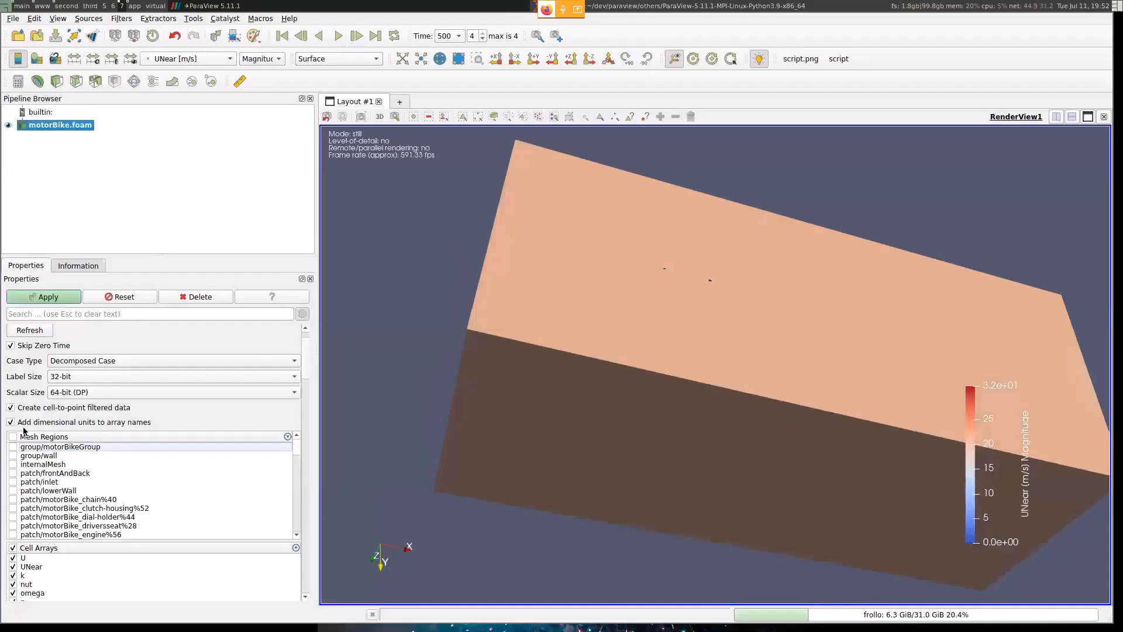
click(12, 455)
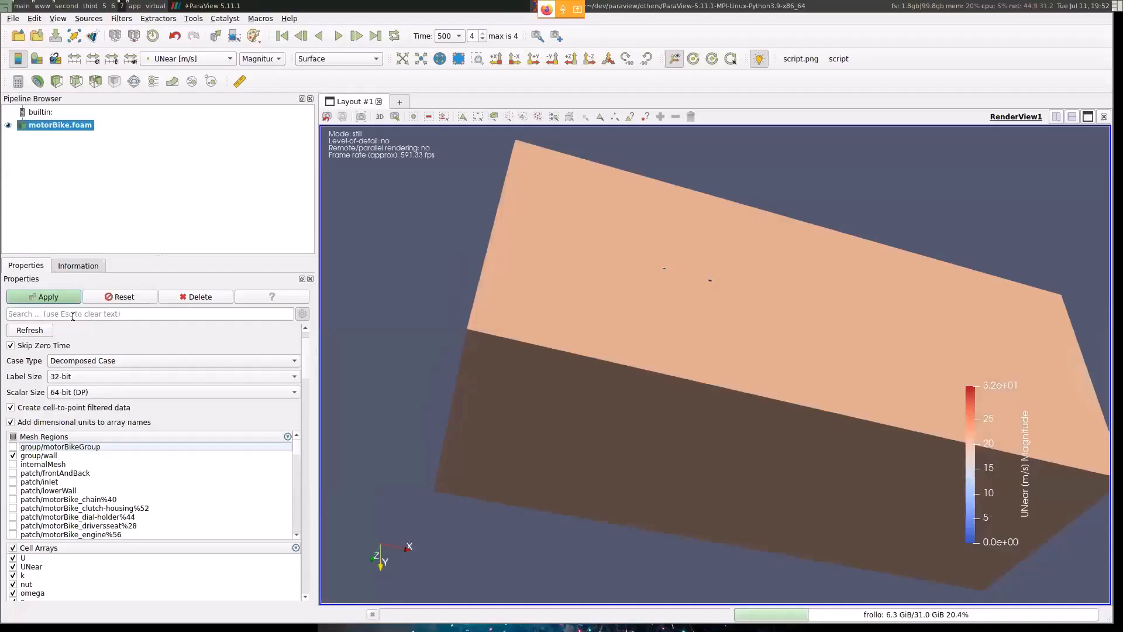
click(45, 296)
- Examine the wall patches up close, bringing the motorbike and rider into a side view above the ground
drag(773, 356, 808, 513)
scroll(682, 556, up, 4)
middle_drag(682, 556, 747, 329)
mouse_move(748, 331)
mouse_down()
mouse_move(760, 371)
mouse_move(742, 346)
mouse_up()
scroll(742, 345, up, 4)
middle_drag(576, 363, 687, 358)
mouse_move(687, 358)
mouse_down()
mouse_move(702, 376)
mouse_move(667, 358)
mouse_up()
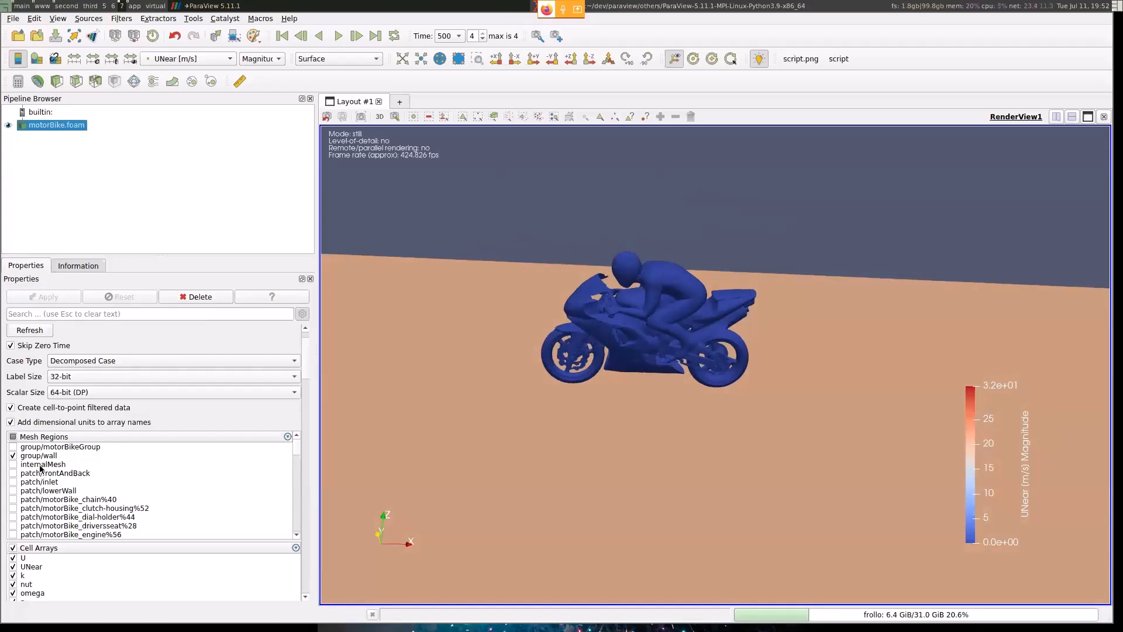
- Replace the group/wall mesh region with group/motorBikeGroup, apply it, and reset the camera to fit the motorbike
click(13, 456)
click(13, 447)
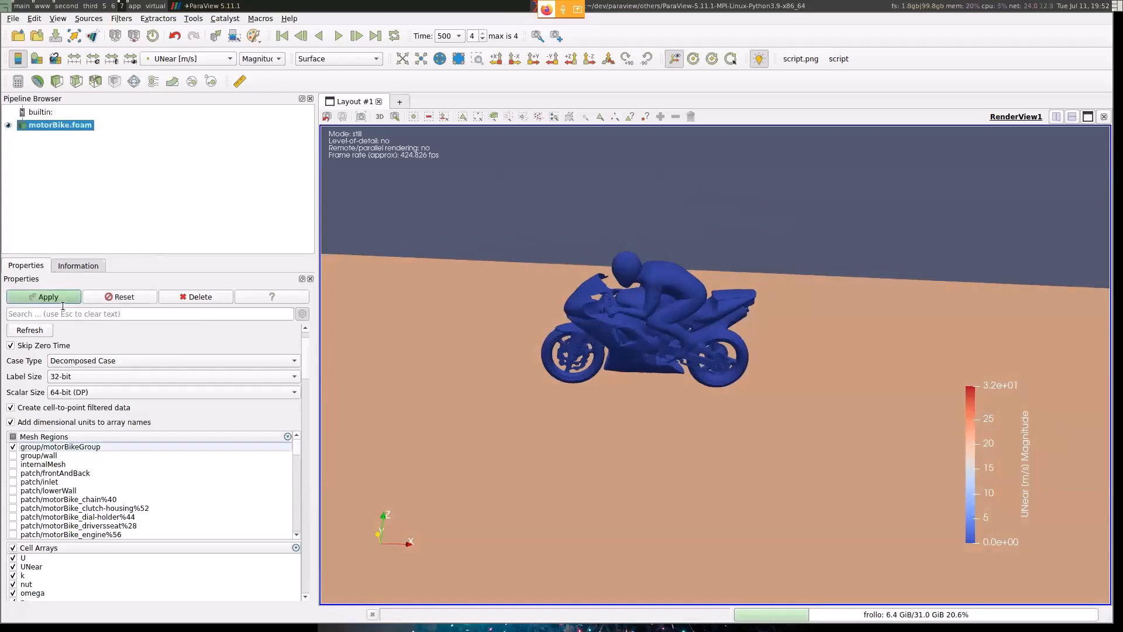
click(46, 297)
scroll(689, 364, up, 3)
drag(575, 287, 605, 281)
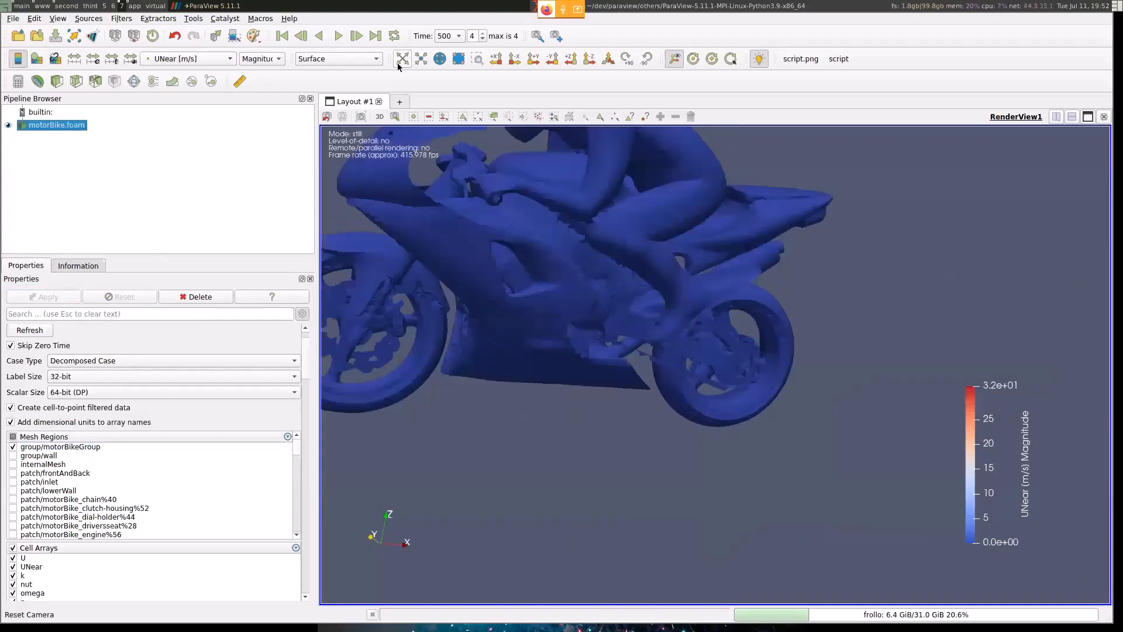
drag(573, 234, 886, 224)
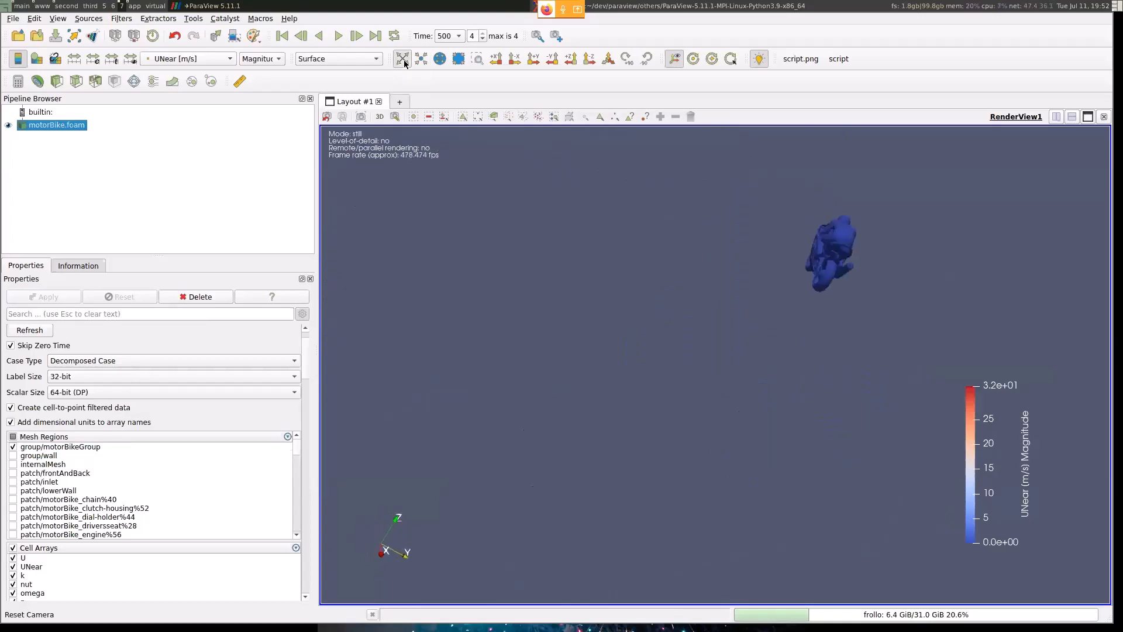
click(404, 60)
drag(827, 363, 599, 366)
- Switch to the presentation and advance from the data import exercise to the "What is ParaView?" slide
key(alt+Tab)
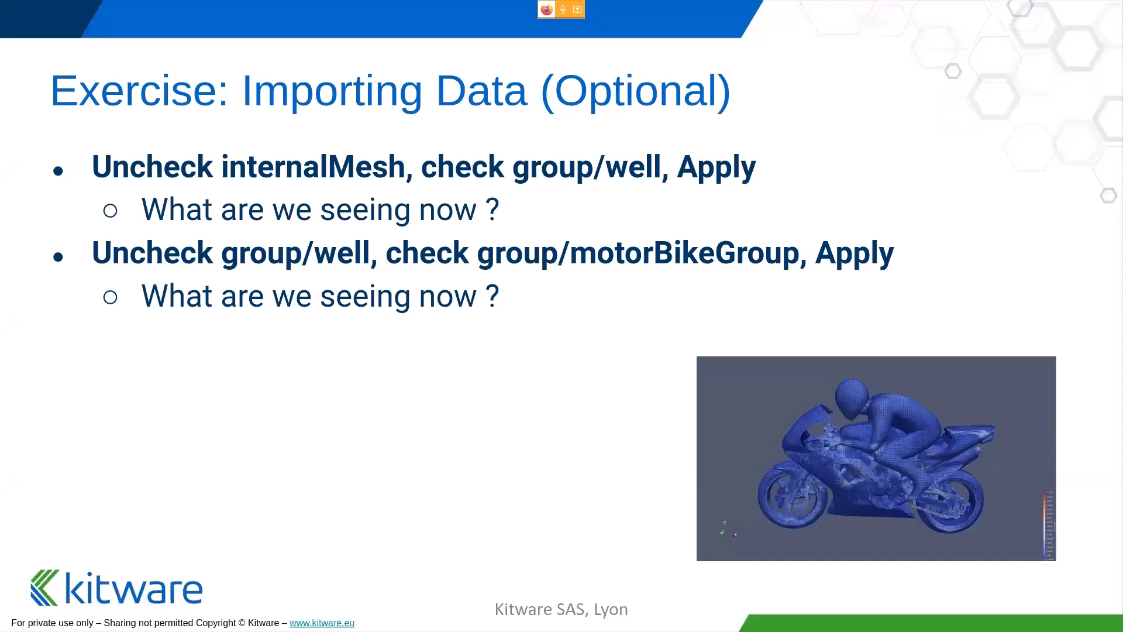
key(Right)
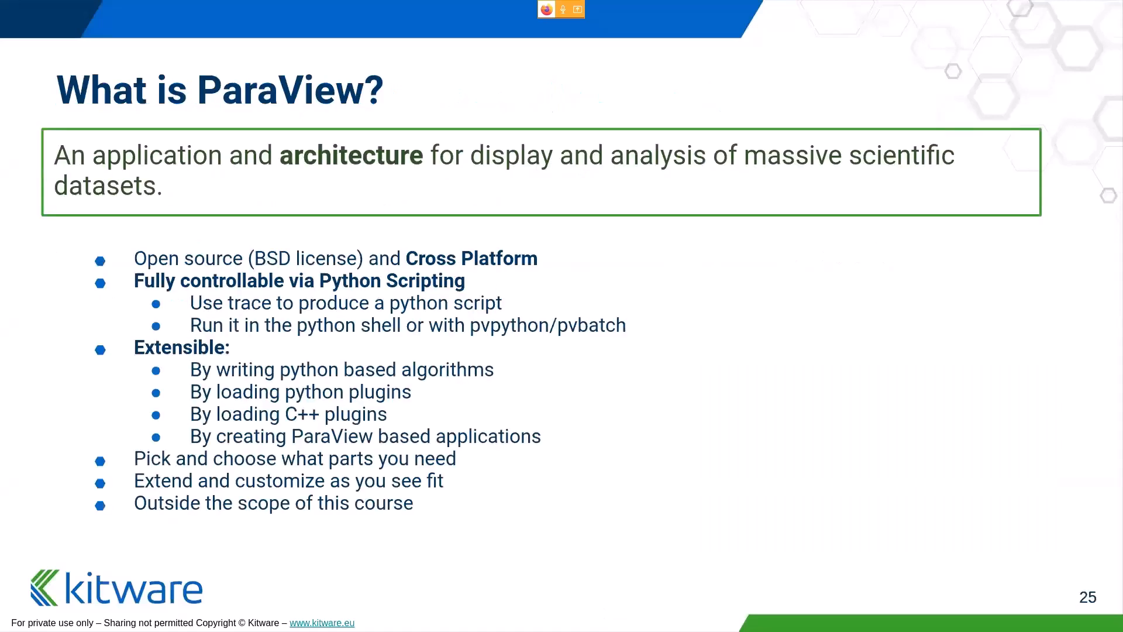
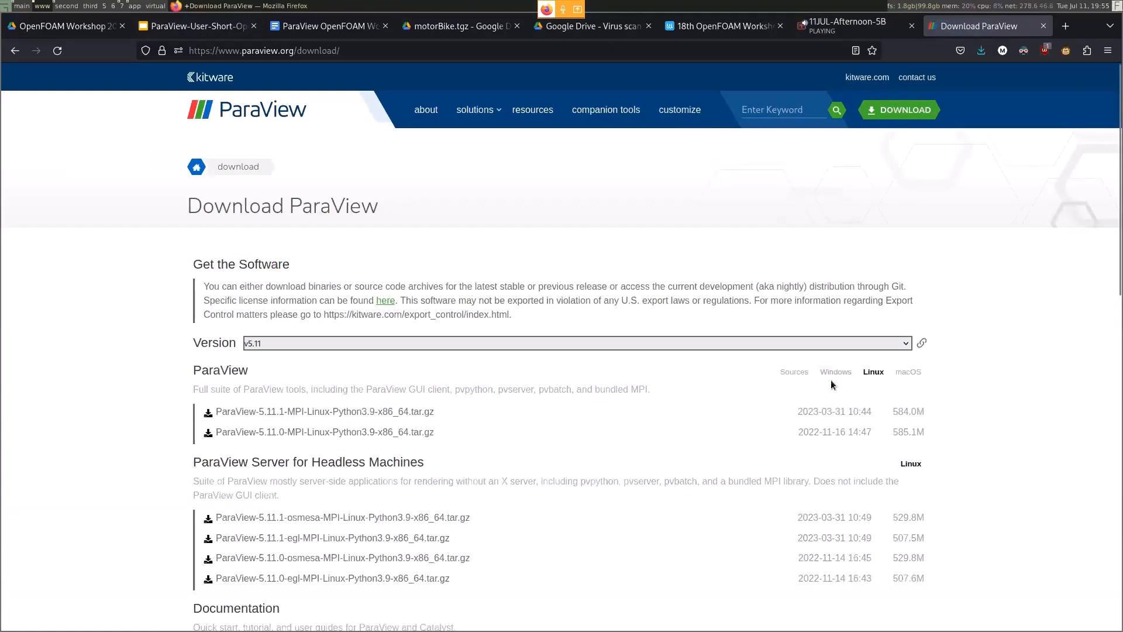
- Show the Windows packages on the ParaView download page, and switch back to the Google Slides presentation, starting its full-screen slideshow
click(836, 372)
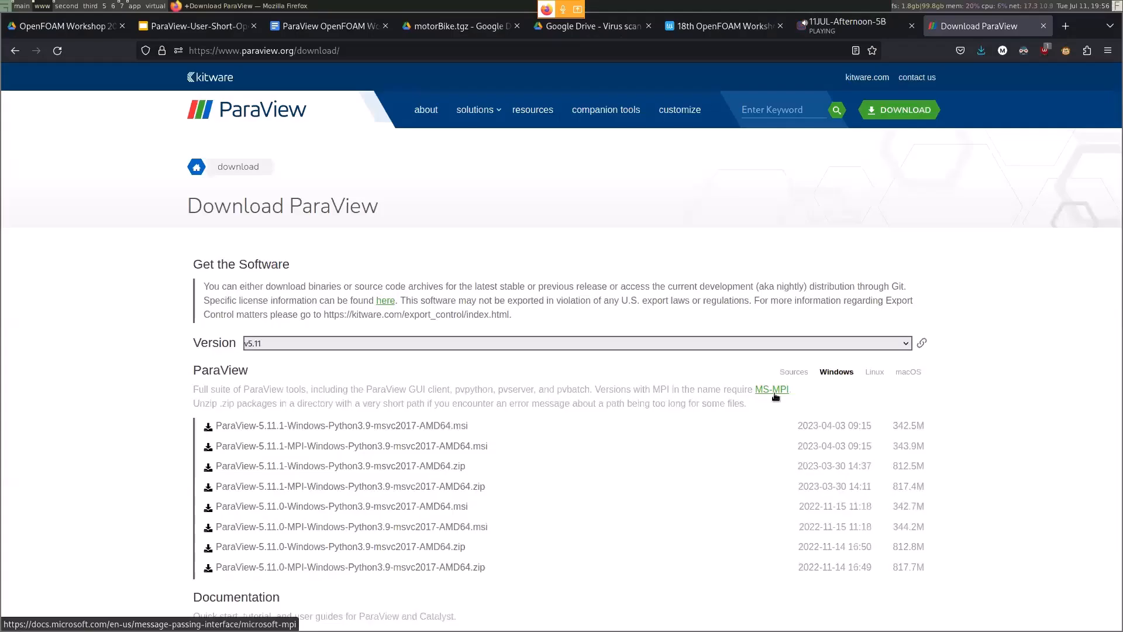
click(215, 27)
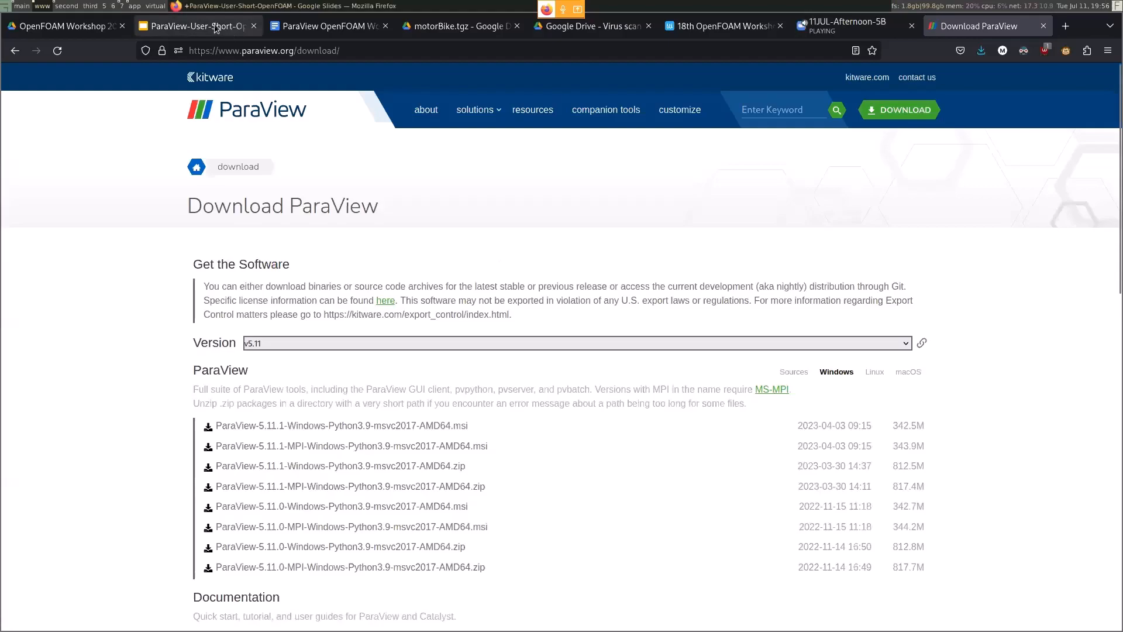
click(951, 87)
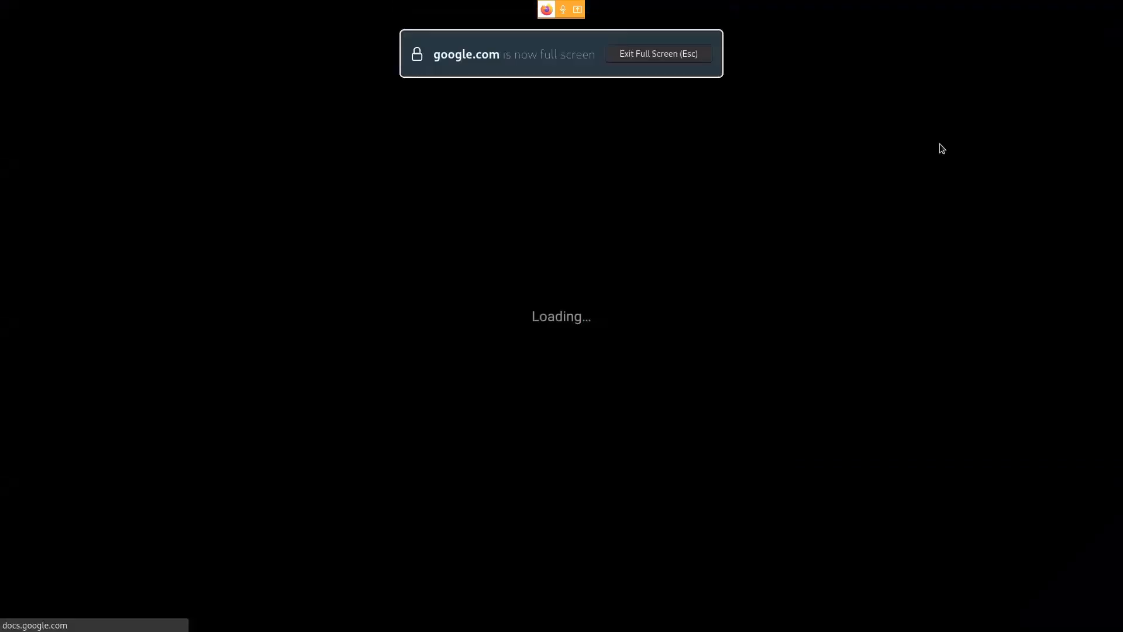
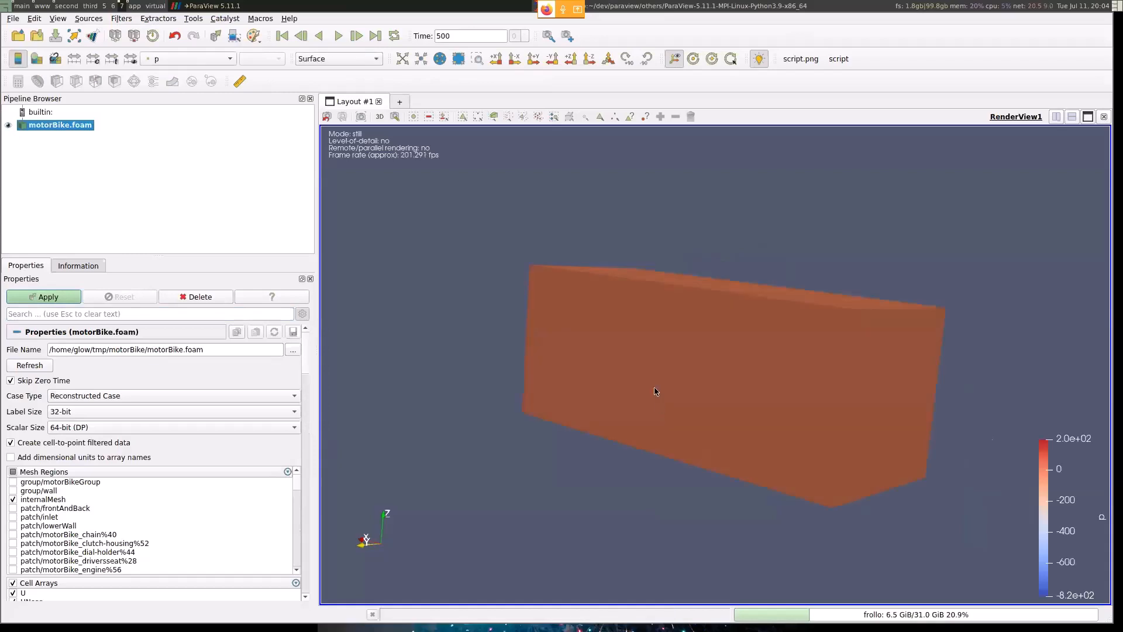
- Apply the motorBike.foam reader properties, then switch to the slideshow and advance it to the "Display the data" slide
click(44, 299)
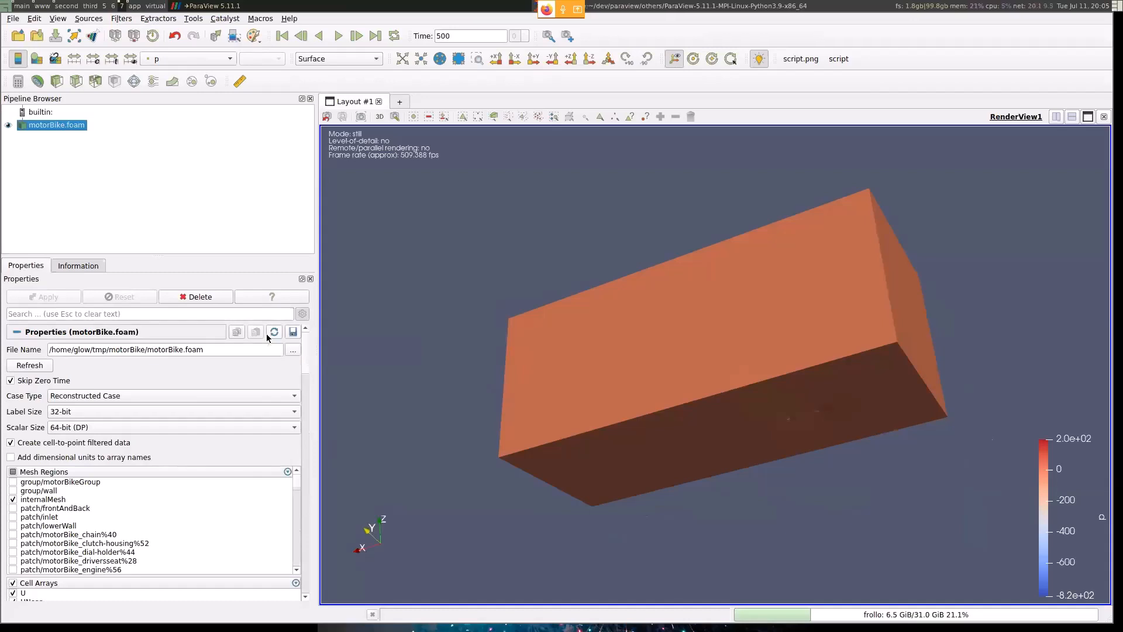
key(super+Left)
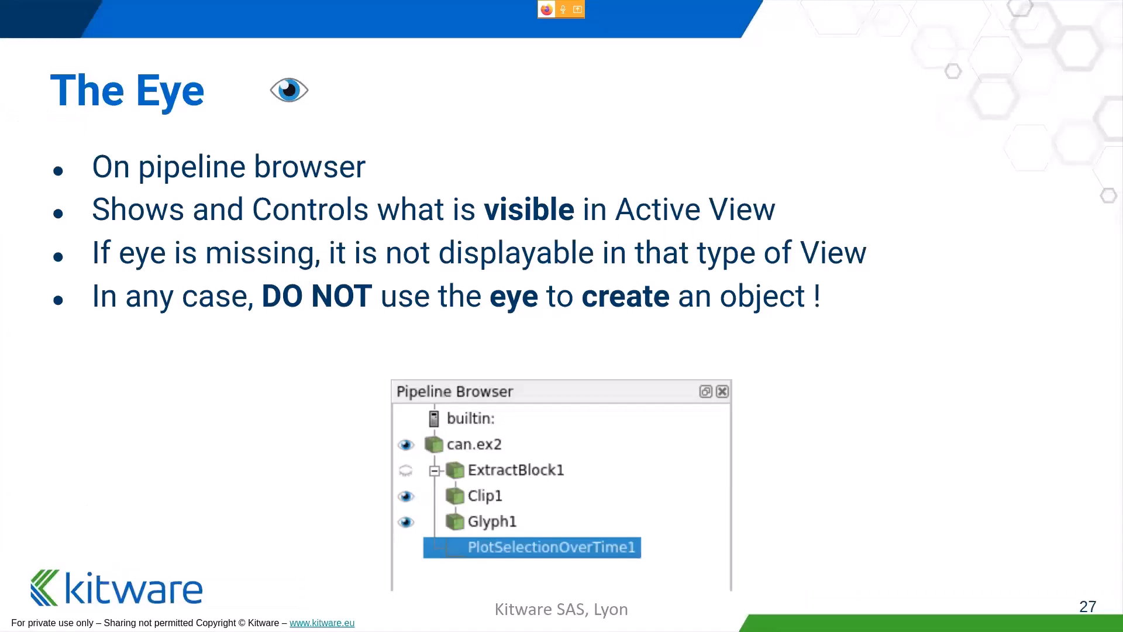
key(Right)
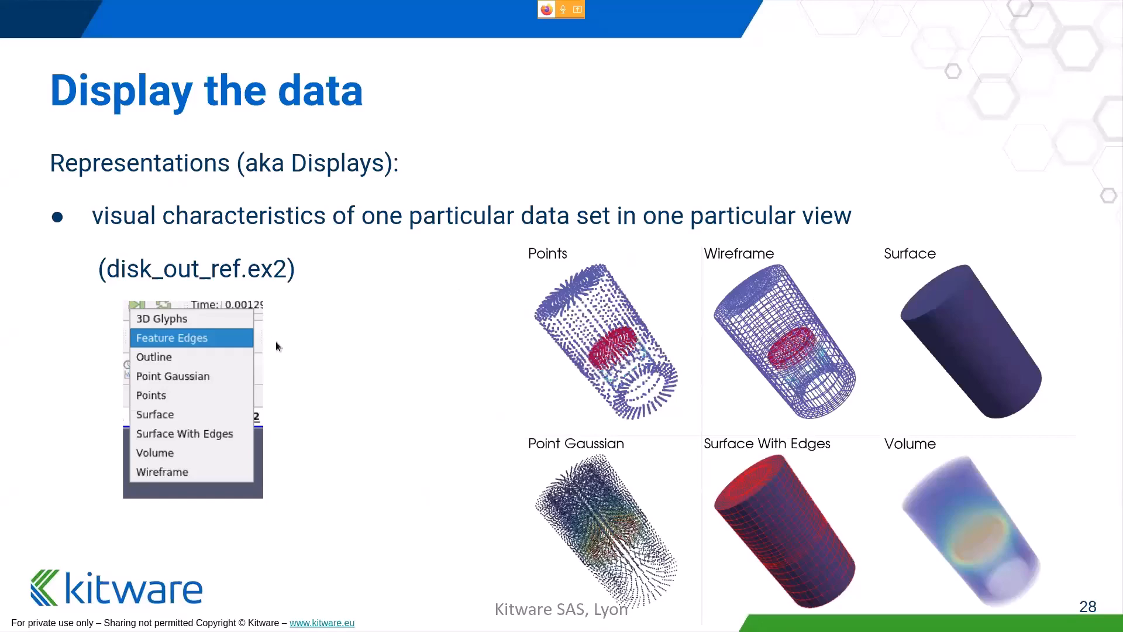
- Switch back to ParaView and display the motorBike.foam internal mesh in the Points representation
key(super+Right)
key(super+Right)
key(super+Right)
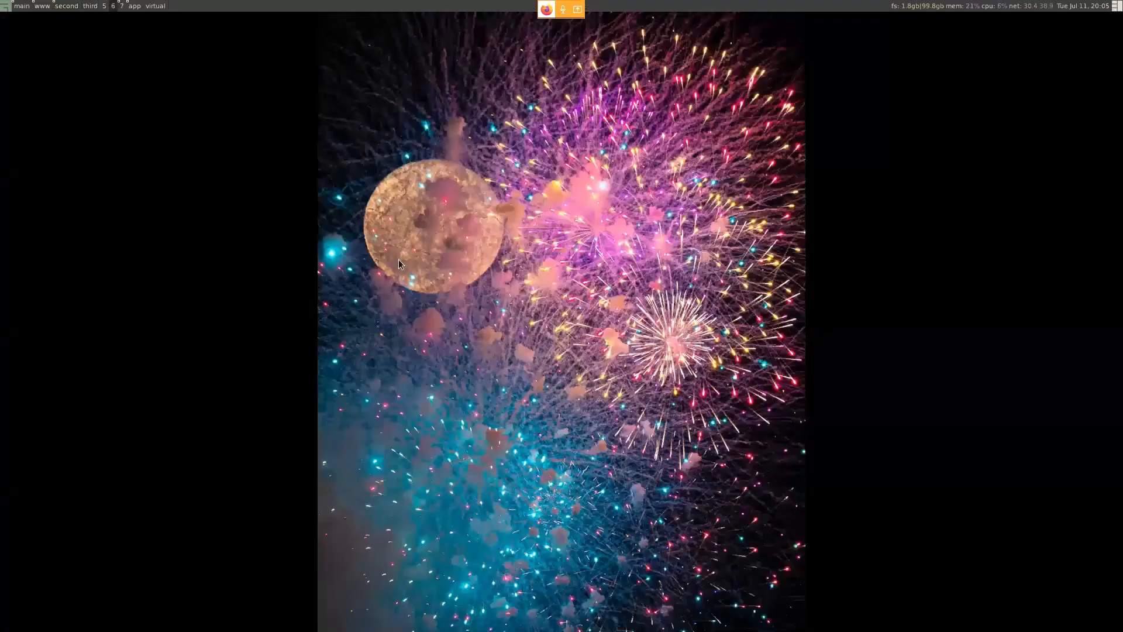
key(super+Right)
drag(874, 279, 888, 226)
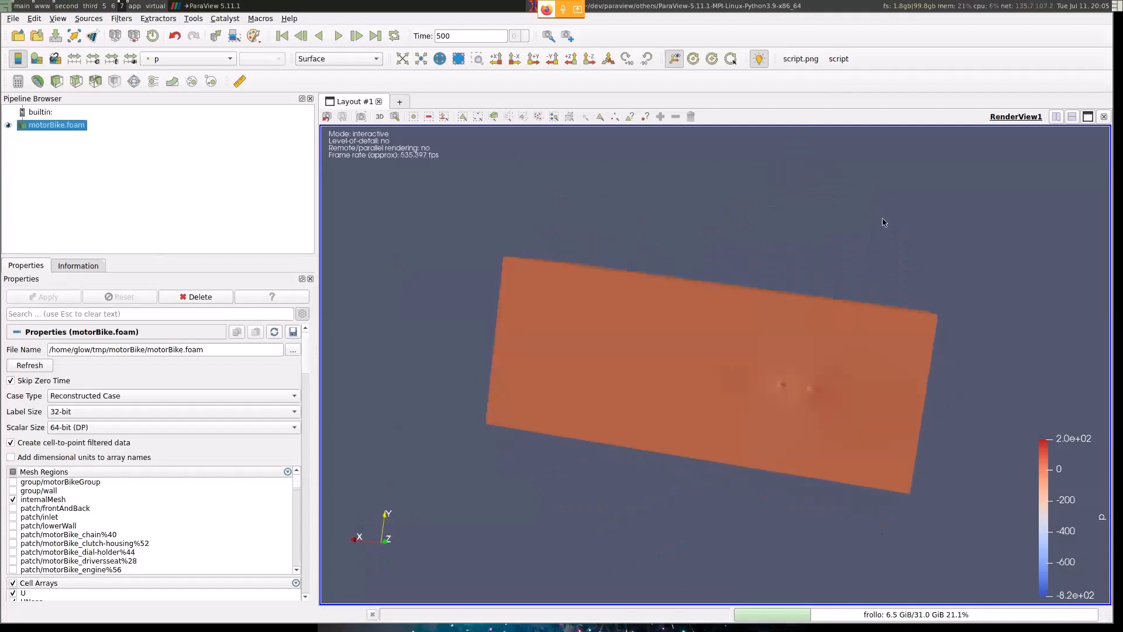
drag(662, 202, 832, 353)
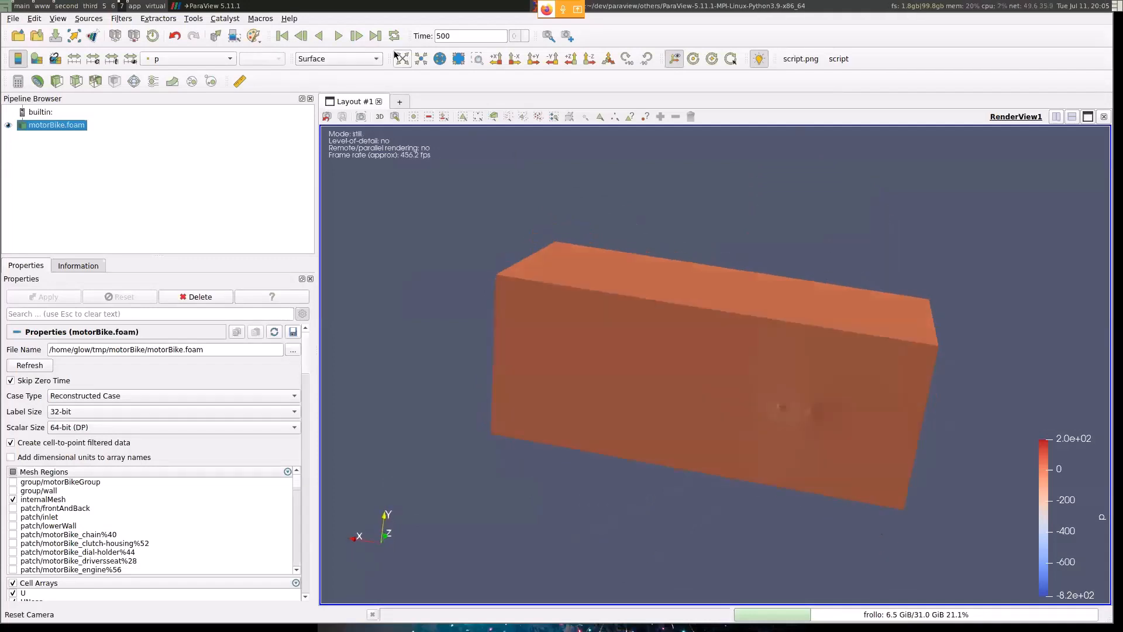
click(357, 58)
click(356, 63)
drag(732, 273, 697, 316)
- Display the mesh as Surface With Edges and inspect the refined cells around the two wheel contact areas
click(338, 59)
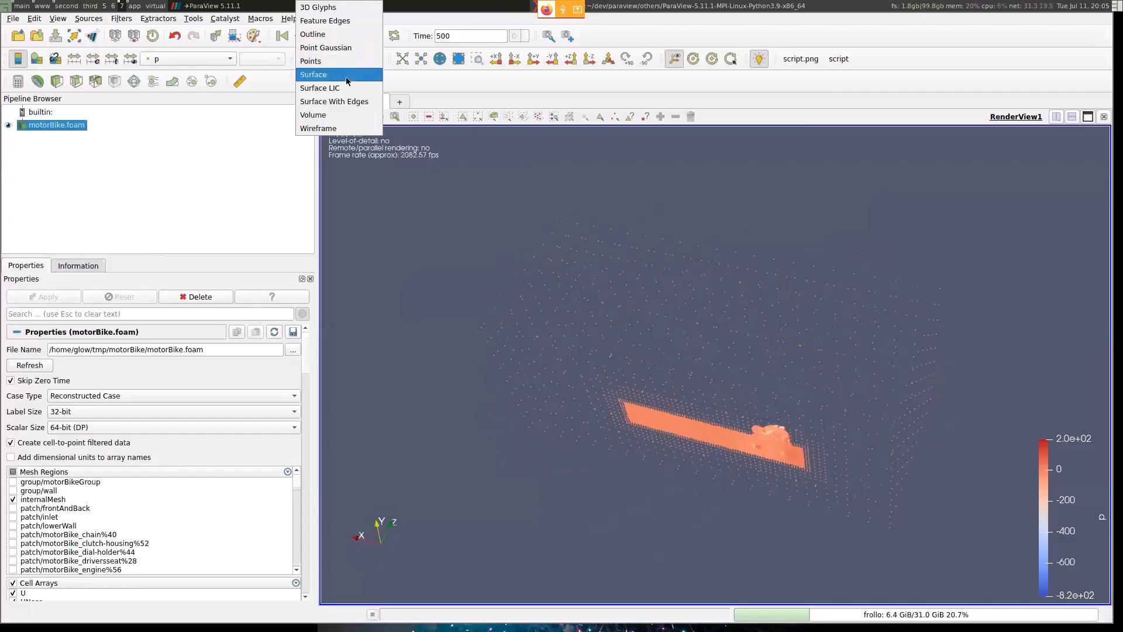
click(335, 101)
drag(630, 286, 801, 323)
scroll(805, 327, up, 7)
middle_drag(805, 327, 648, 411)
drag(743, 220, 740, 252)
- Display the motorBike.foam dataset in the Volume representation and inspect the whole domain
click(339, 58)
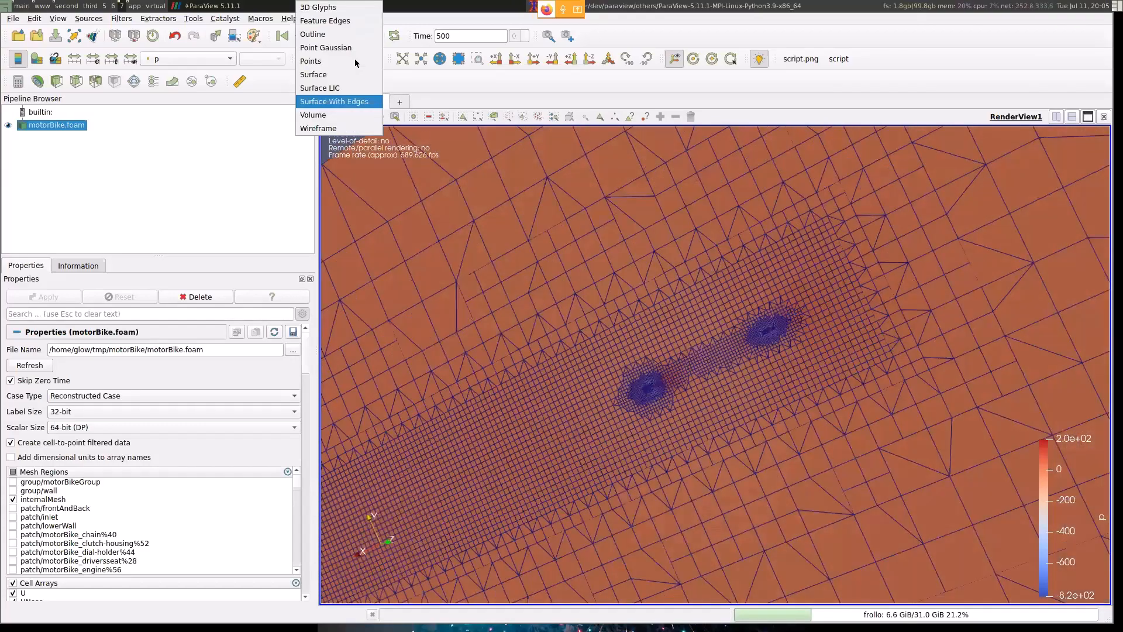
click(328, 110)
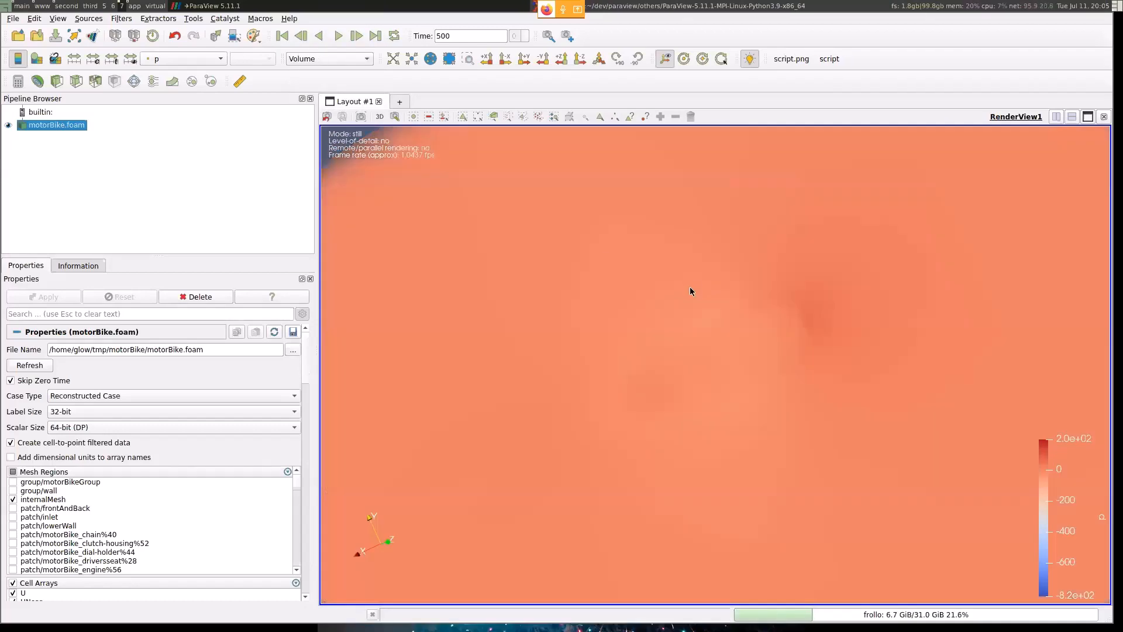
scroll(662, 308, down, 2)
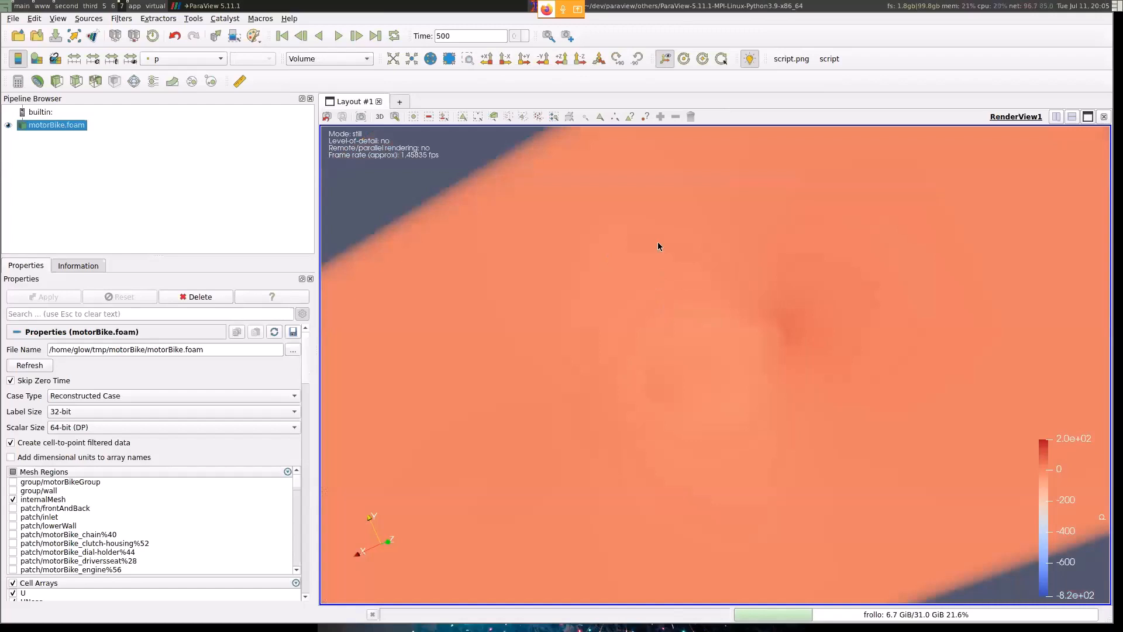
scroll(778, 453, down, 2)
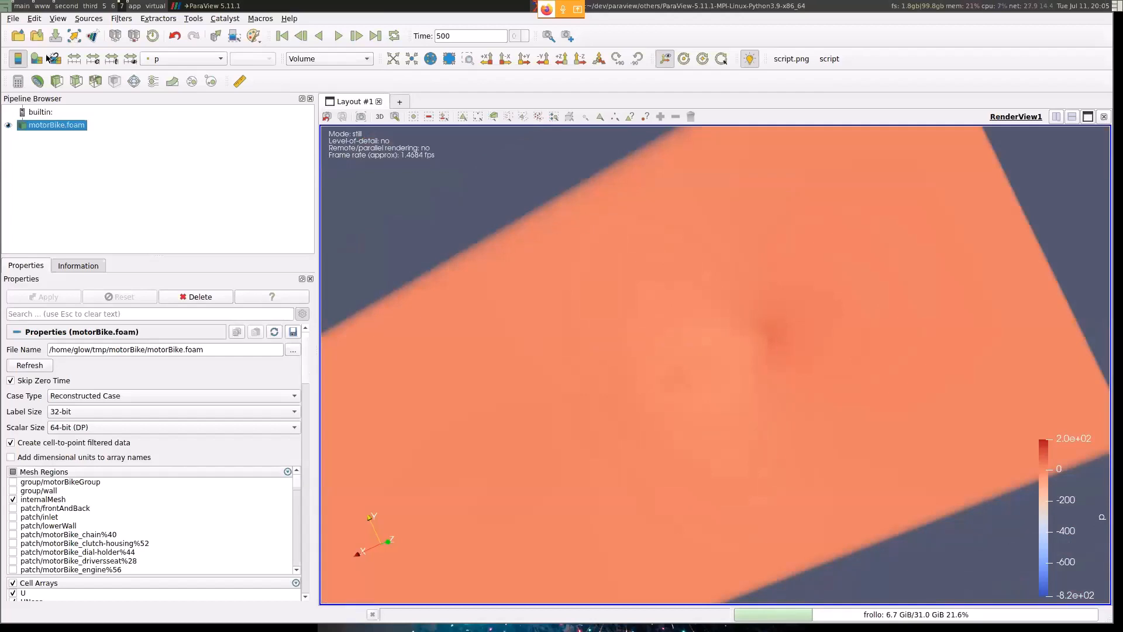
- Set the representation back to Surface, and switch to the slideshow, advancing it to the "Representation Controls" slide
click(325, 58)
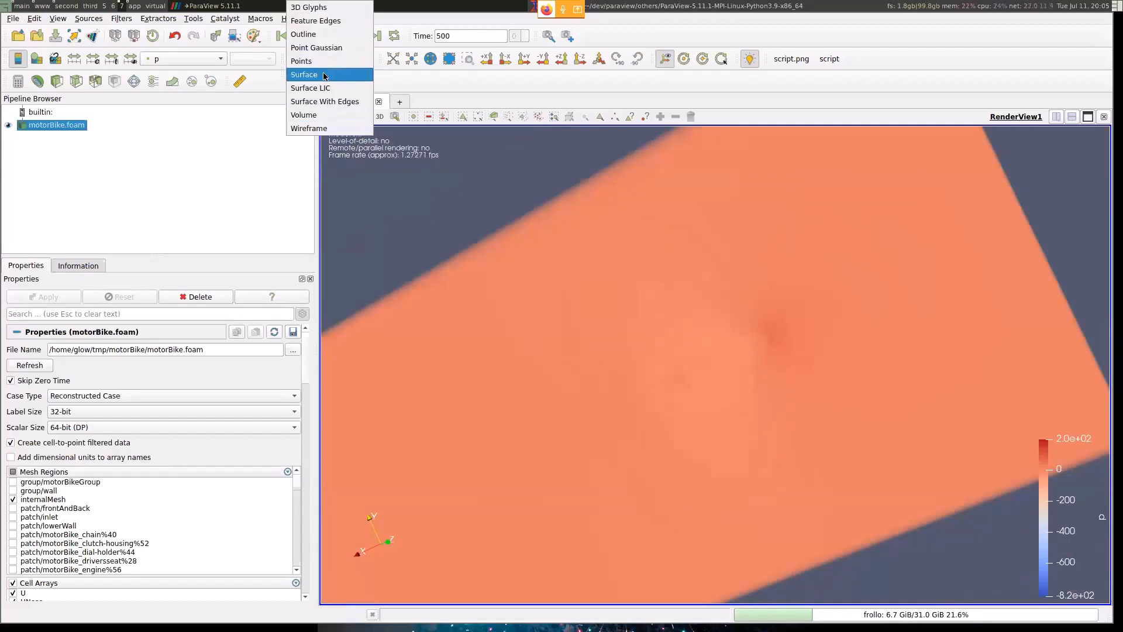
click(326, 78)
key(super+6)
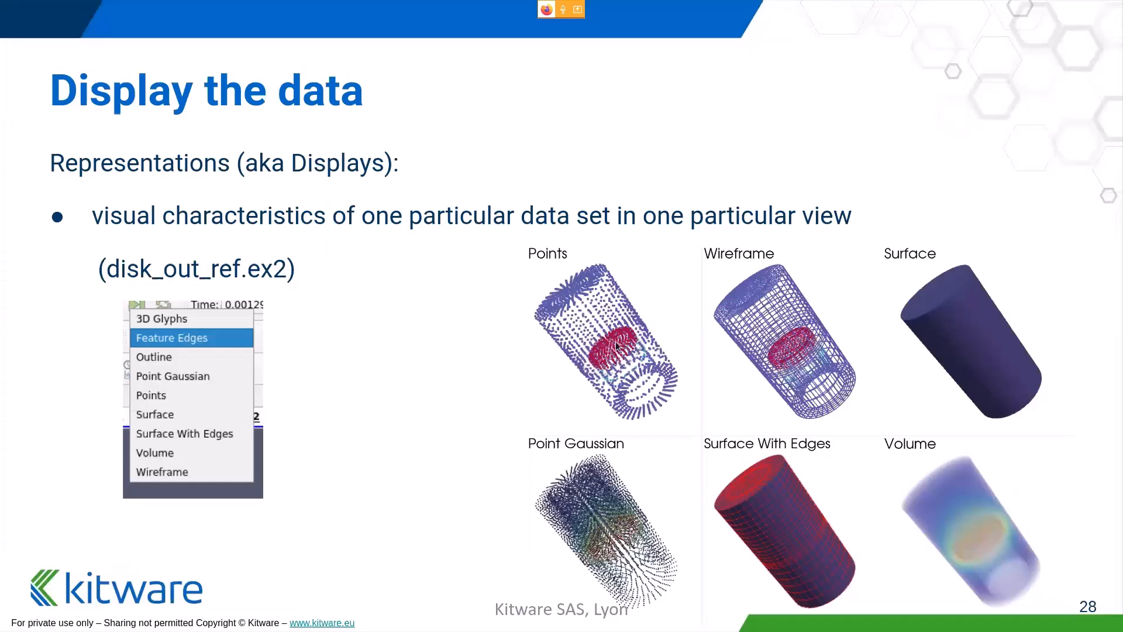
key(Right)
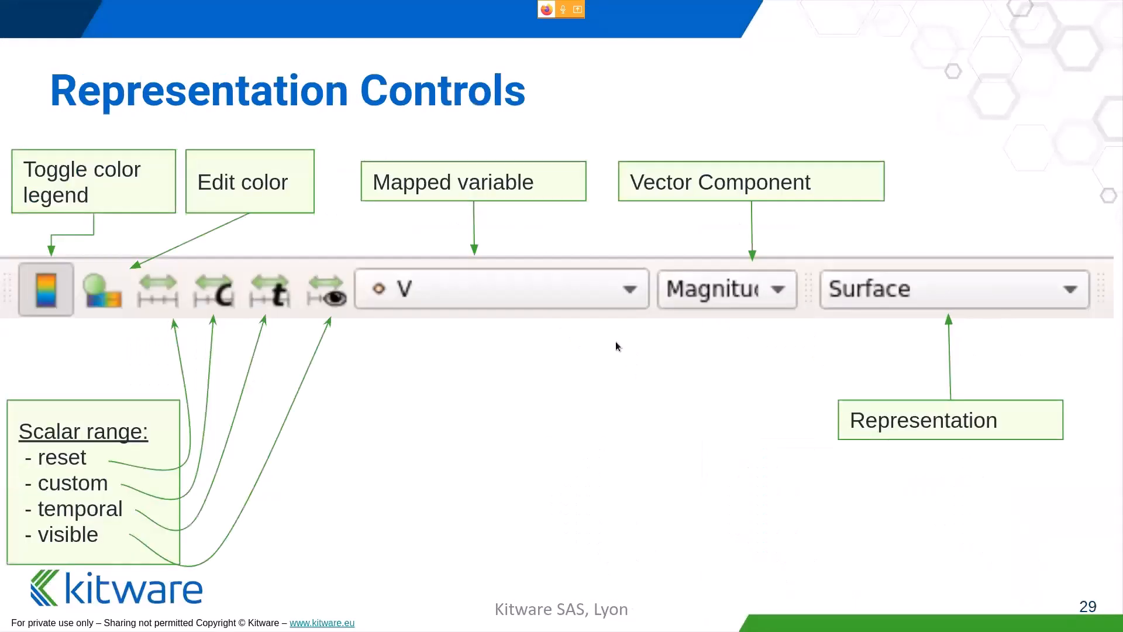
- Return to ParaView and toggle the color legend of p off and on again
key(super+Right)
key(super+Right)
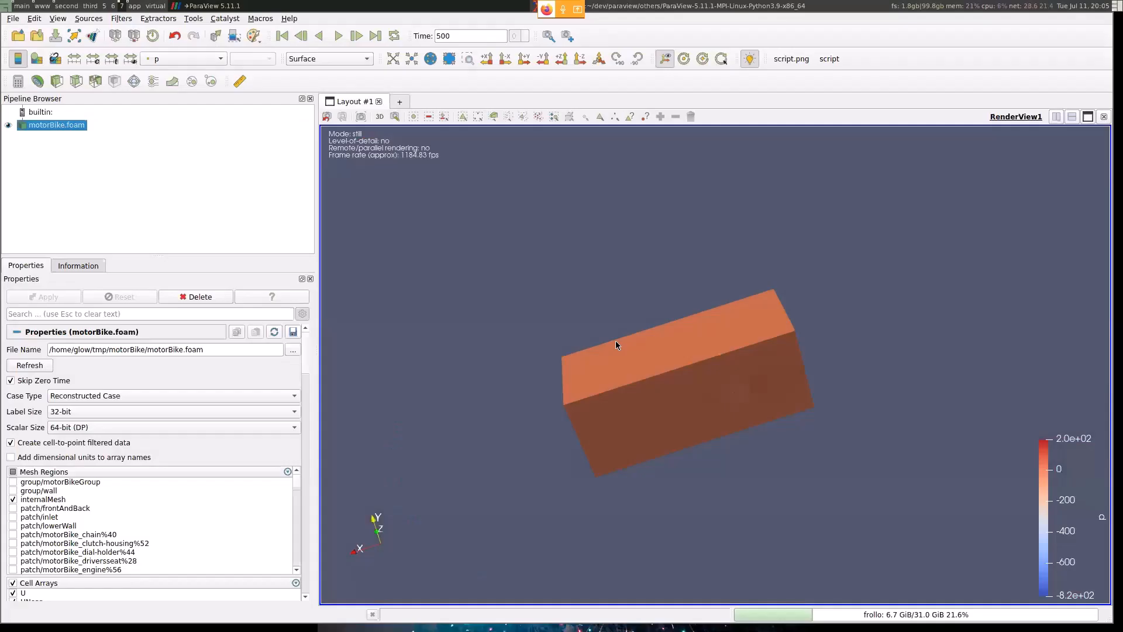
drag(497, 276, 644, 322)
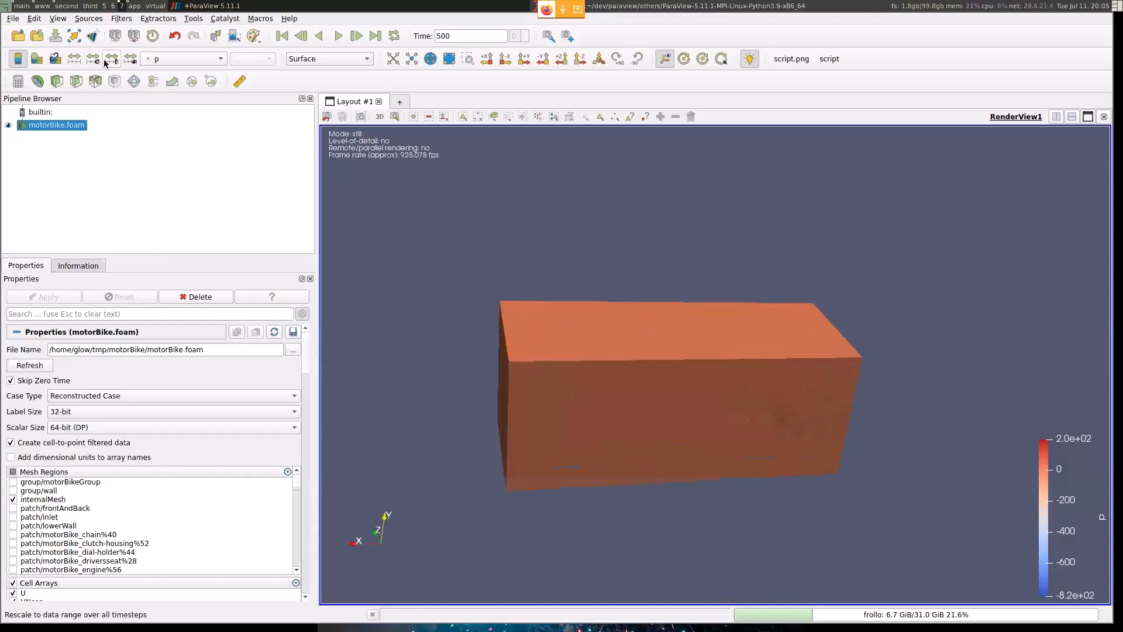
click(18, 58)
click(19, 63)
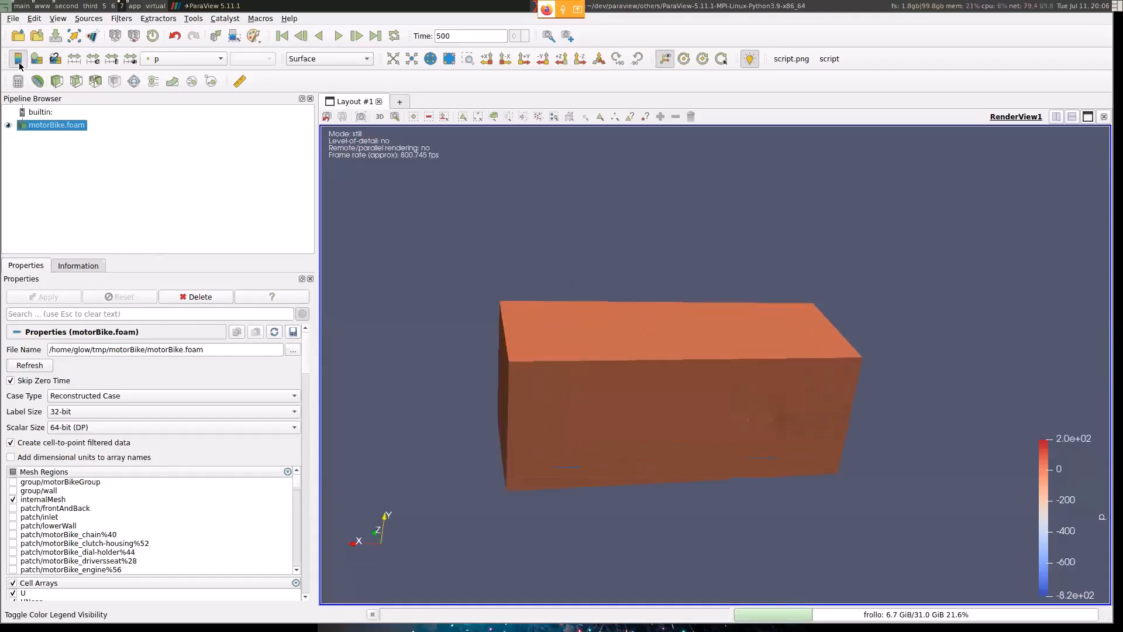
click(18, 62)
click(19, 62)
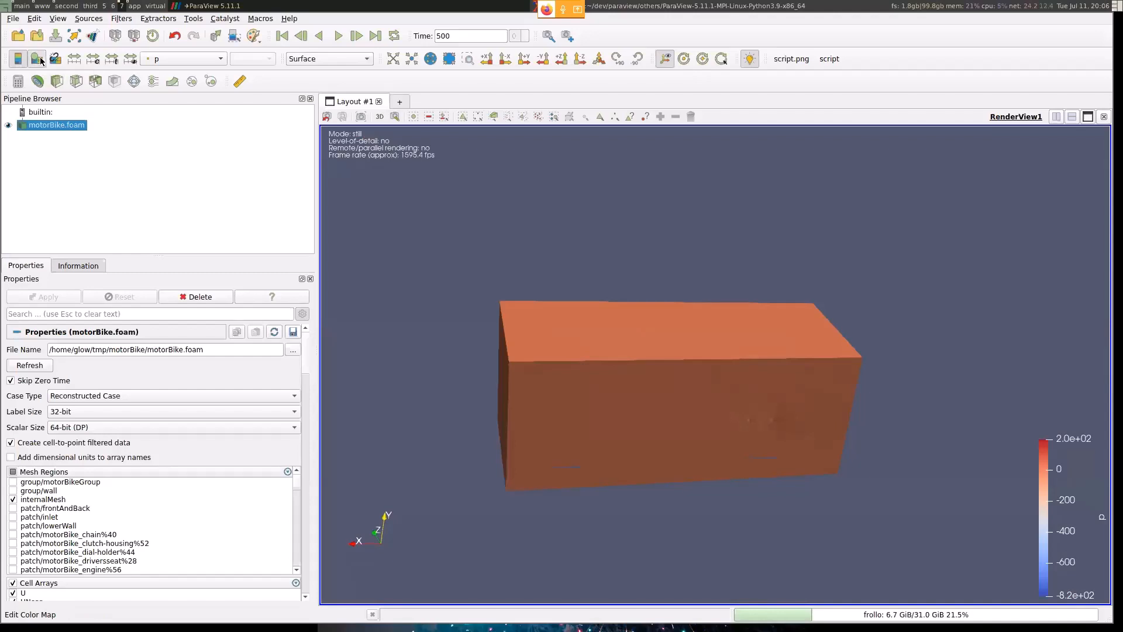
- Open the color map editor for p, move the middle color point to about -373.589, and apply the Viridis (matplotlib) preset
click(40, 59)
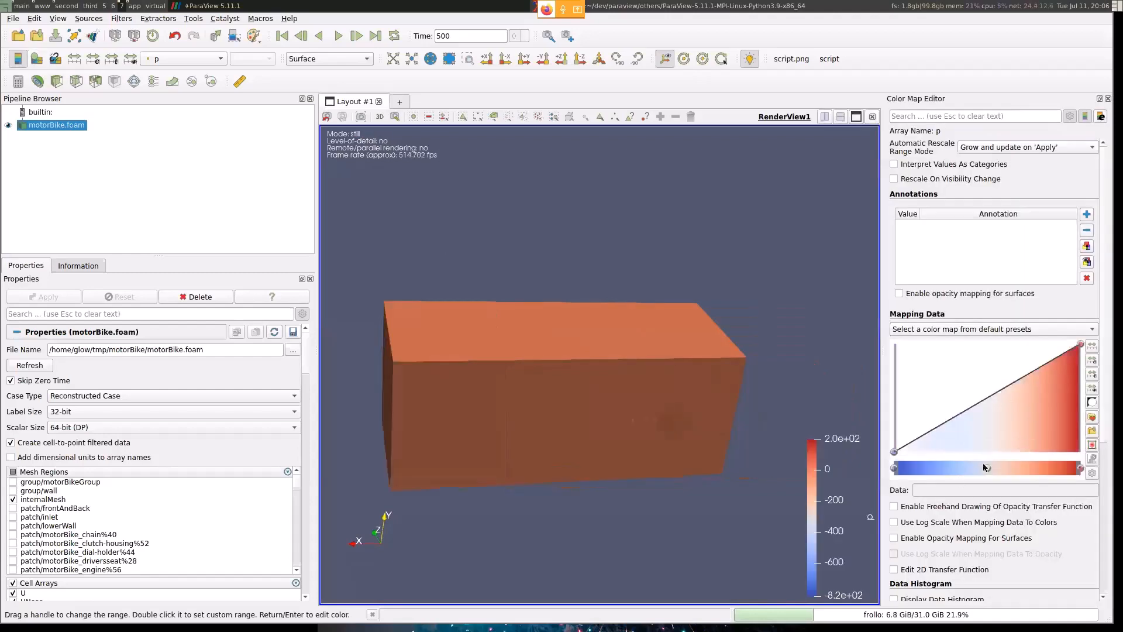
mouse_move(986, 468)
mouse_down()
mouse_move(1067, 467)
mouse_move(965, 460)
mouse_up()
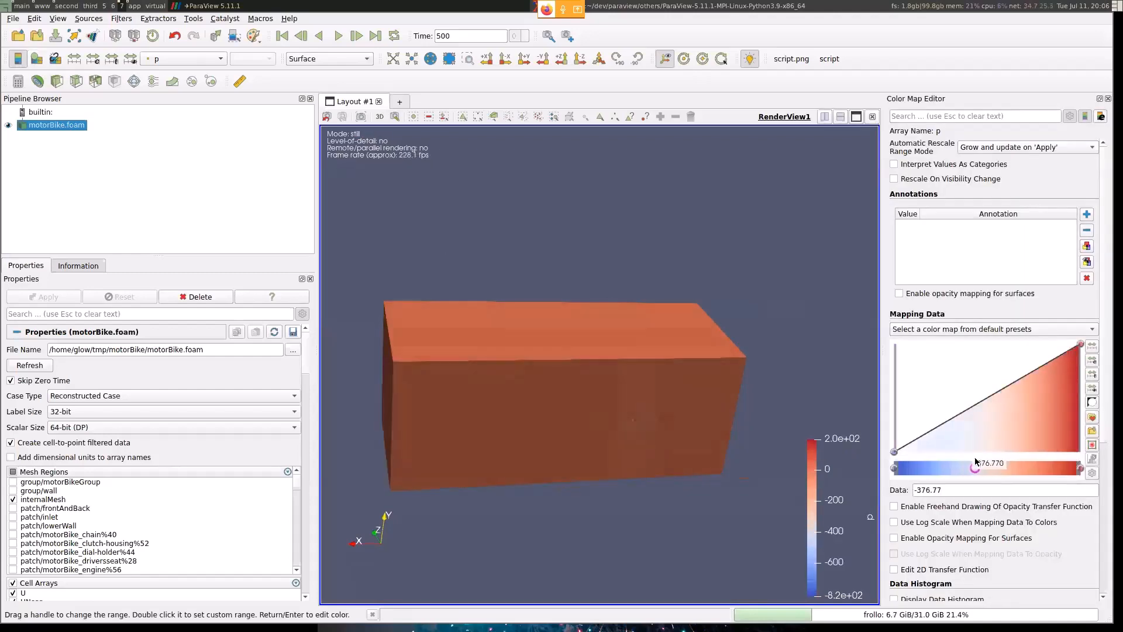
click(995, 331)
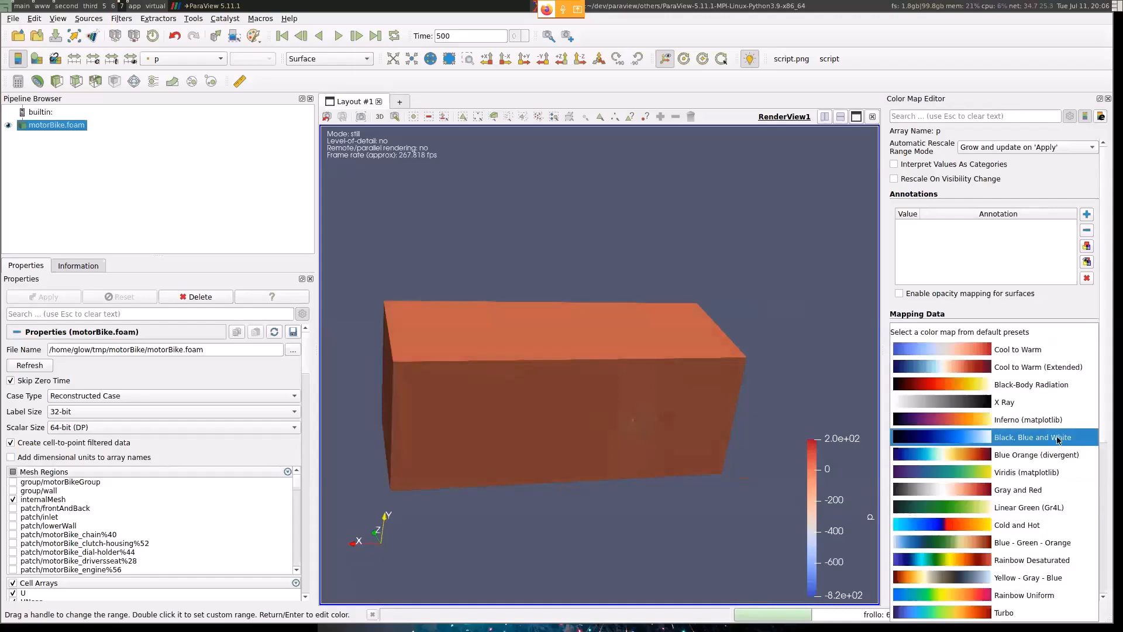
click(1040, 472)
drag(697, 462, 683, 387)
- Change p's color map preset to Blue Orange (divergent), and replace it with Inferno (matplotlib)
click(1012, 329)
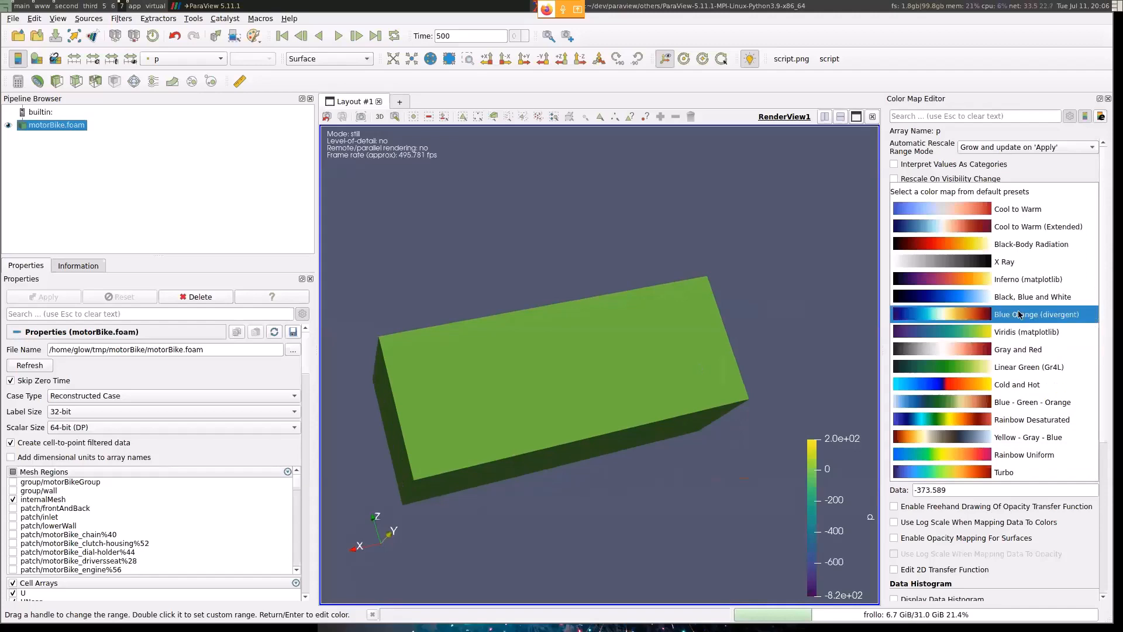
click(1015, 245)
drag(591, 246, 561, 234)
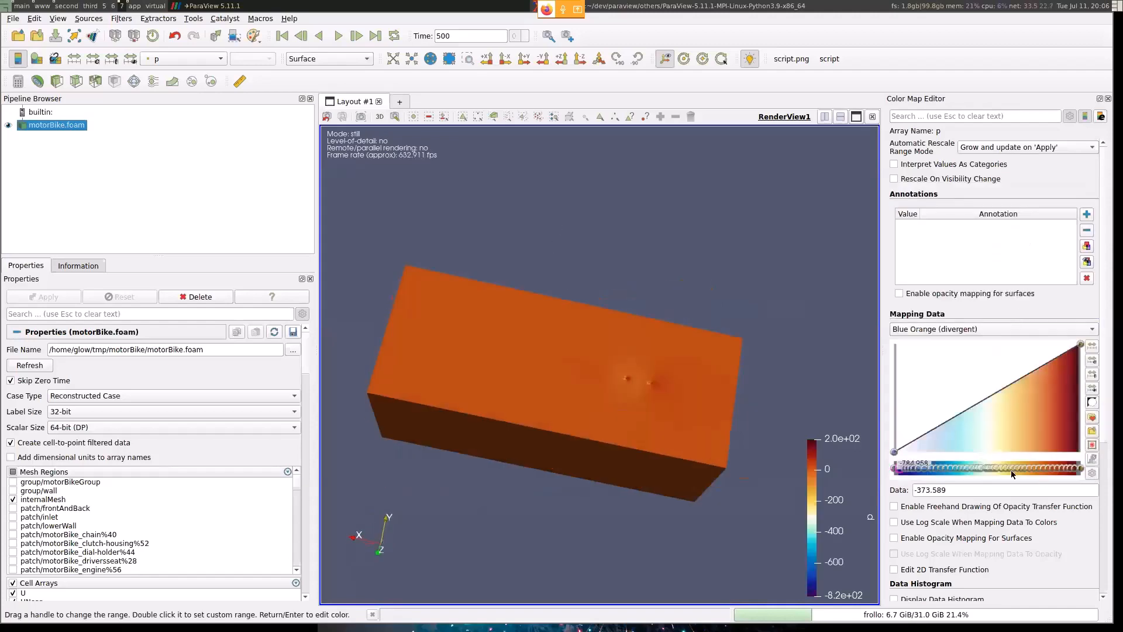
click(975, 329)
click(974, 331)
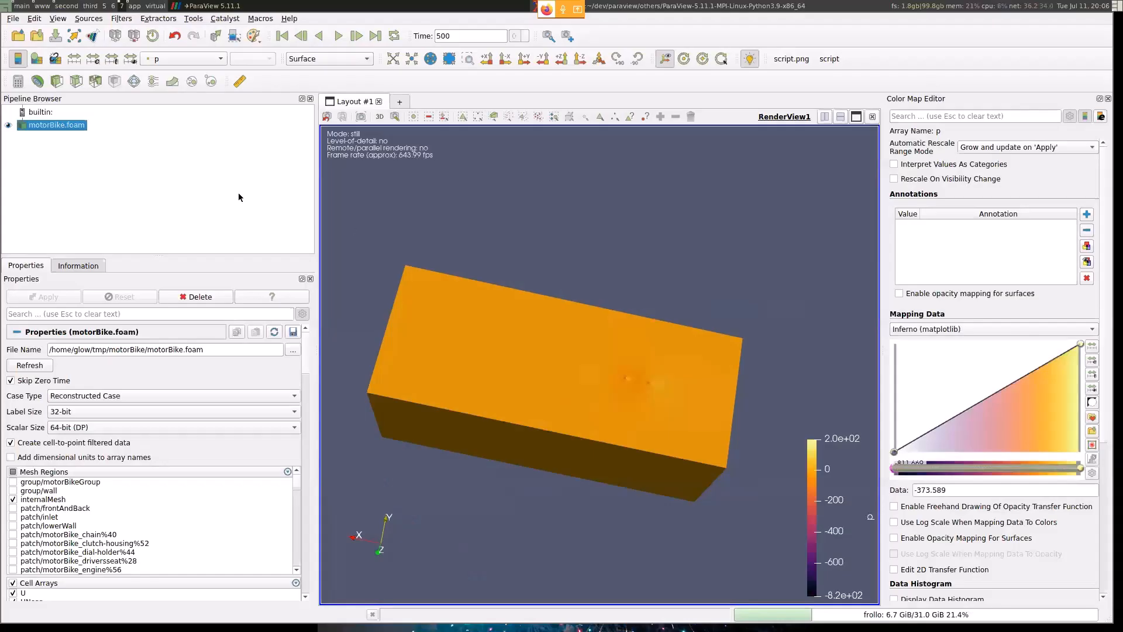
mouse_move(493, 345)
mouse_down()
mouse_move(521, 321)
mouse_move(484, 328)
mouse_up()
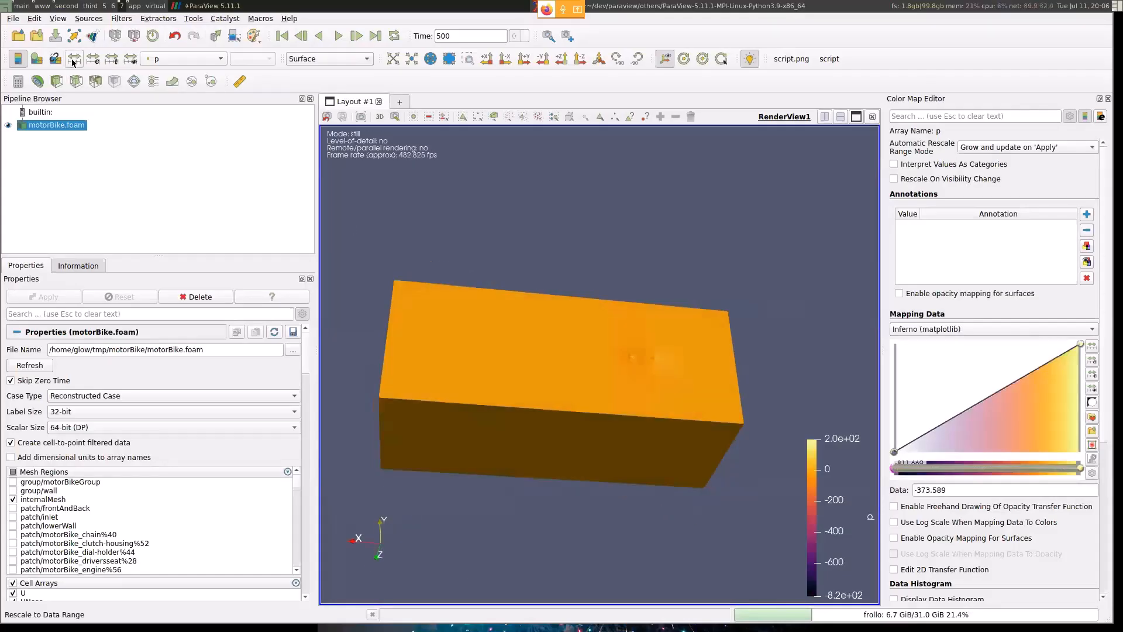
- Rescale p's color map to a custom range with a minimum of 0
click(94, 59)
super+drag(182, 587, 525, 372)
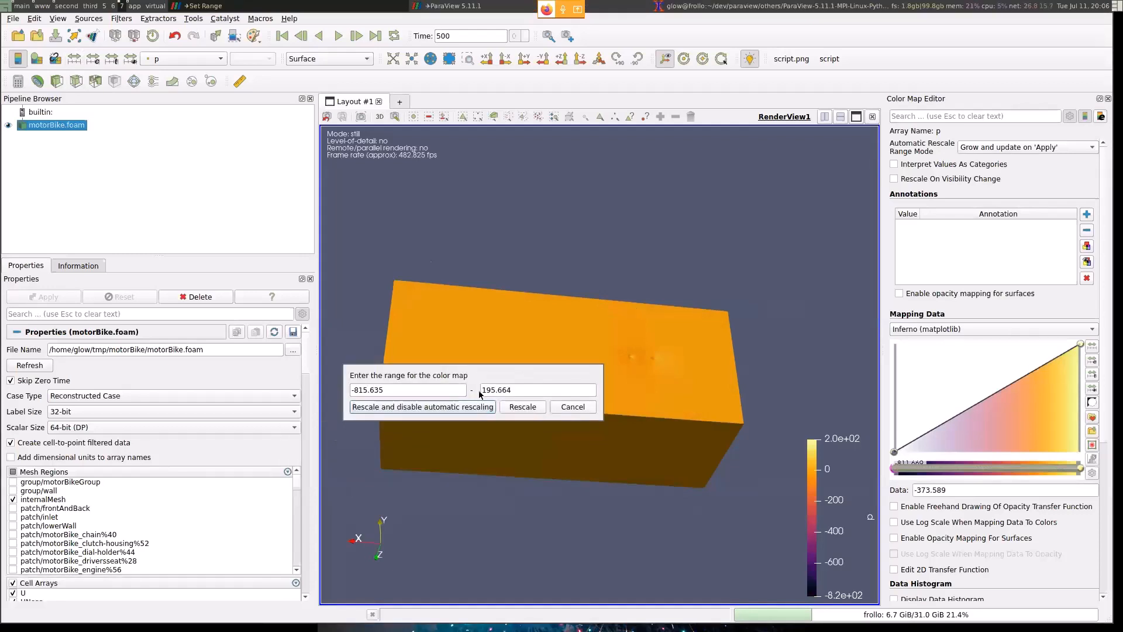
triple_click(408, 391)
text(0)
click(522, 407)
drag(521, 409, 581, 387)
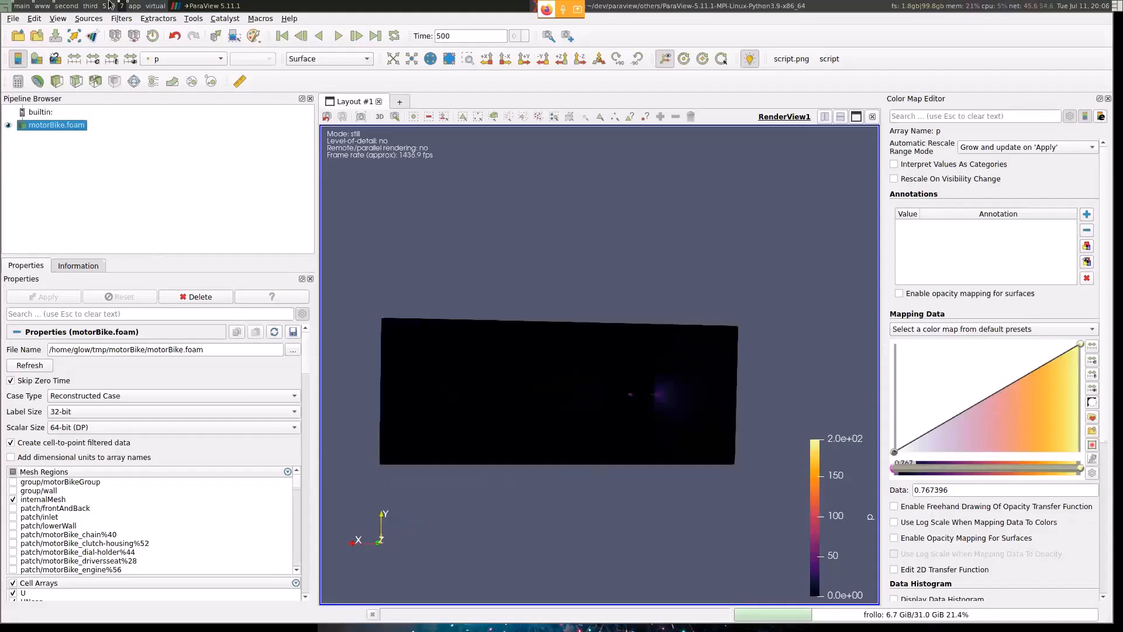
- Color the mesh by omega and by k, and look briefly at the "Representation Controls" slide
click(189, 59)
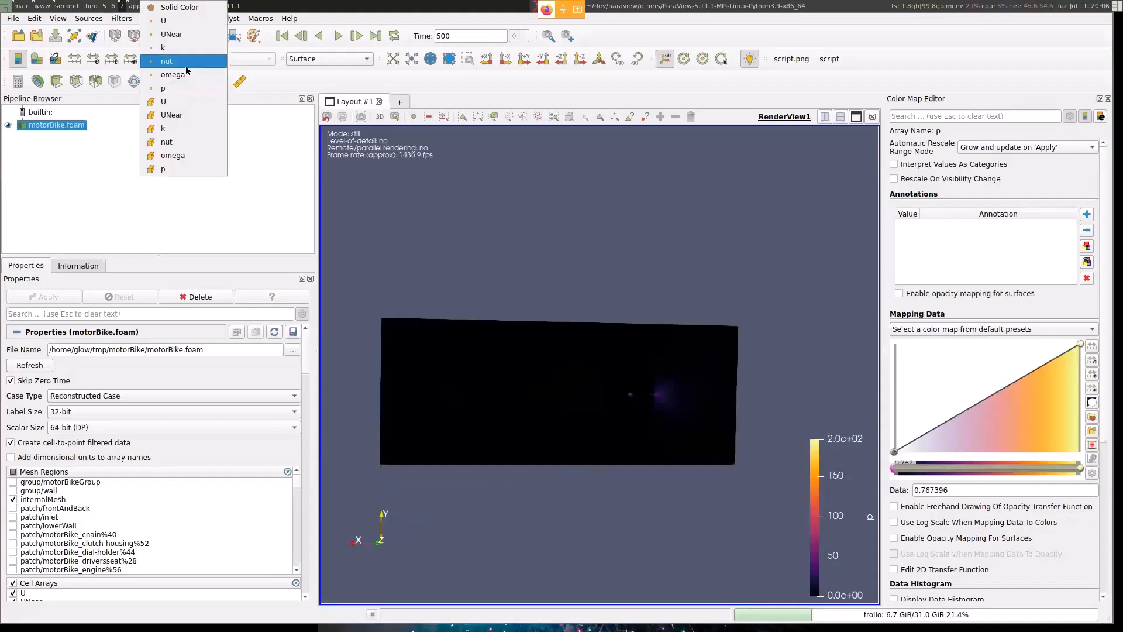
click(182, 73)
drag(614, 253, 614, 323)
click(207, 59)
click(204, 47)
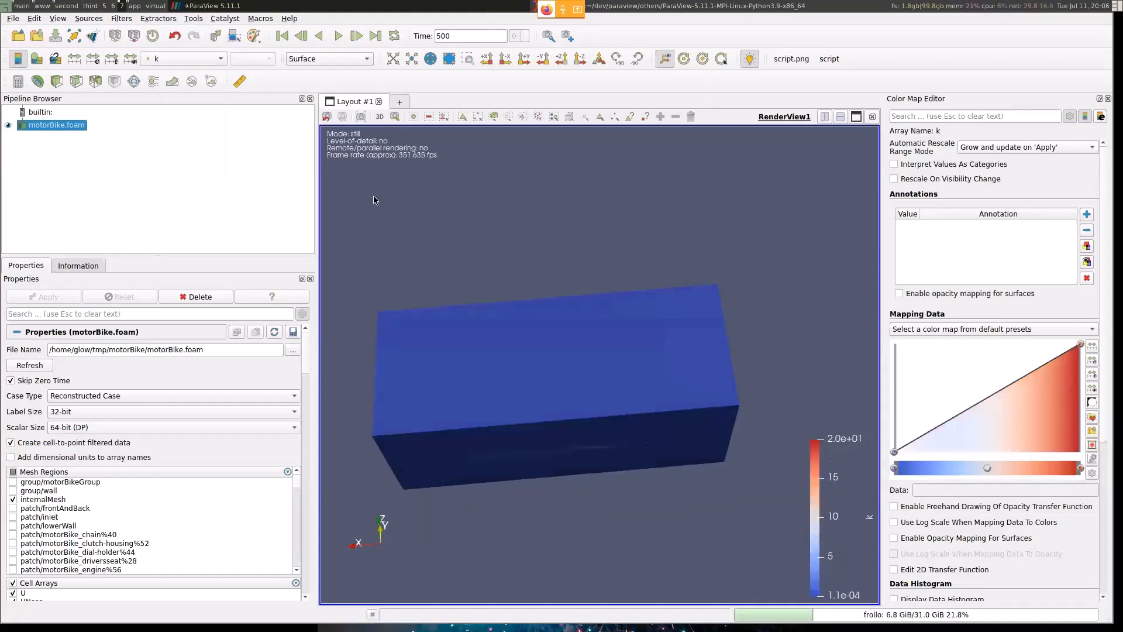
drag(530, 369, 536, 266)
key(alt+Tab)
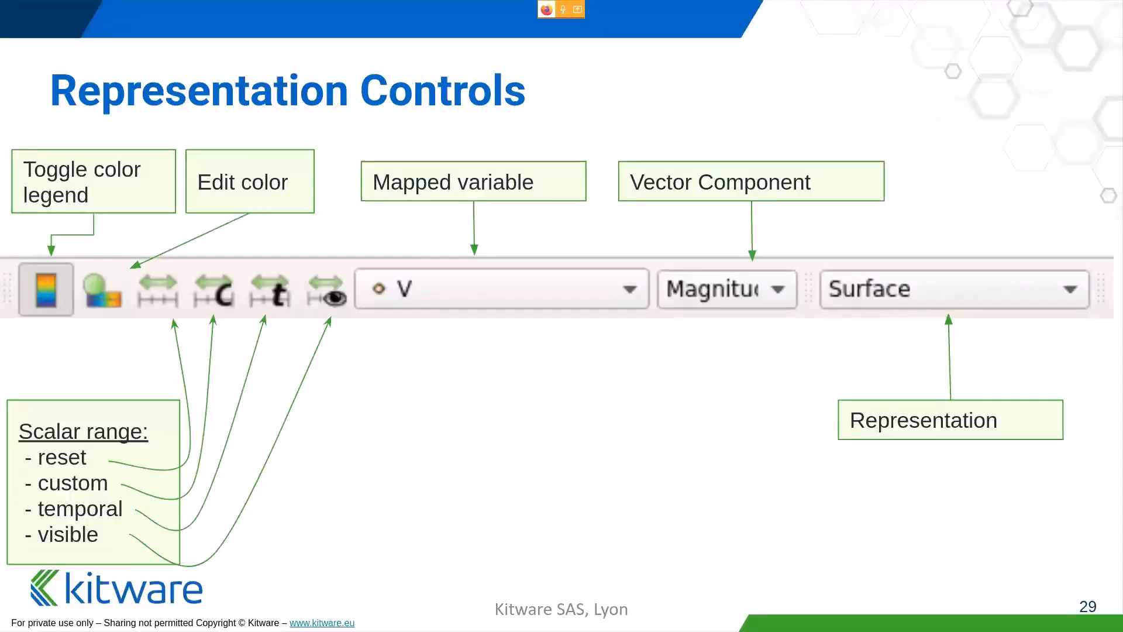
key(alt+Tab)
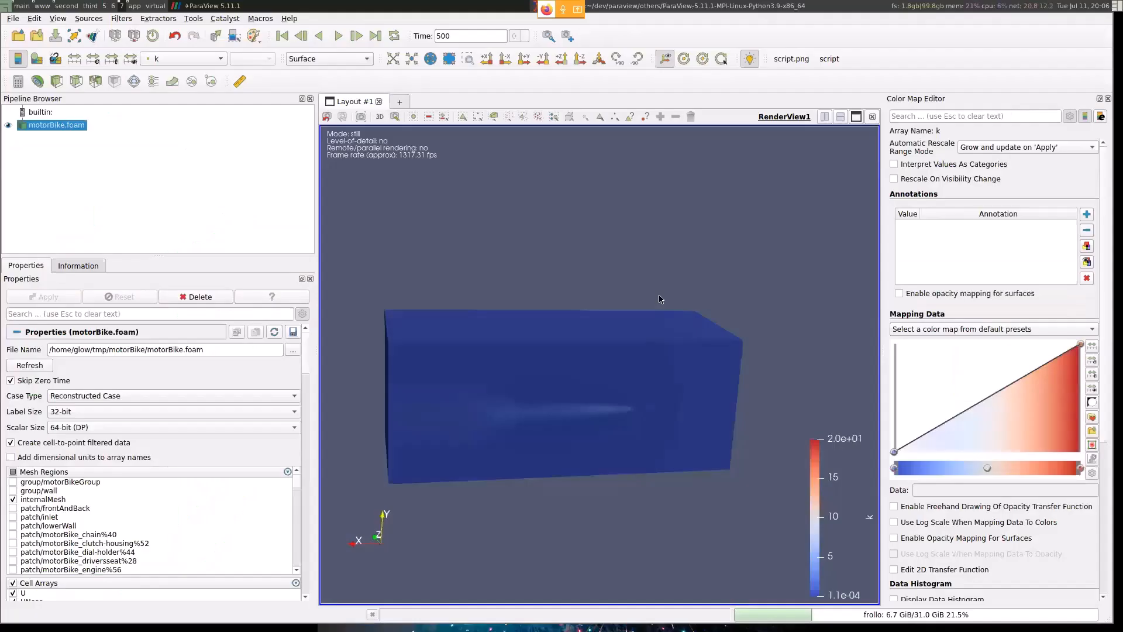
- Color the mesh by the point array U, and switch the coloring back to k for comparison
click(196, 61)
click(200, 35)
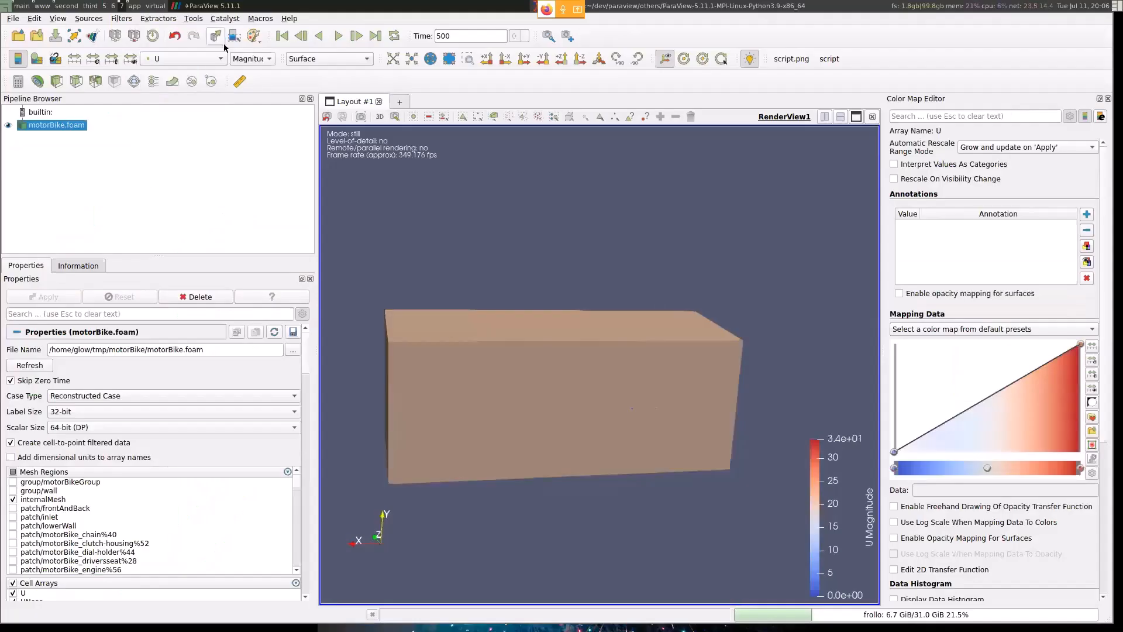
drag(665, 335, 665, 313)
click(195, 59)
click(187, 85)
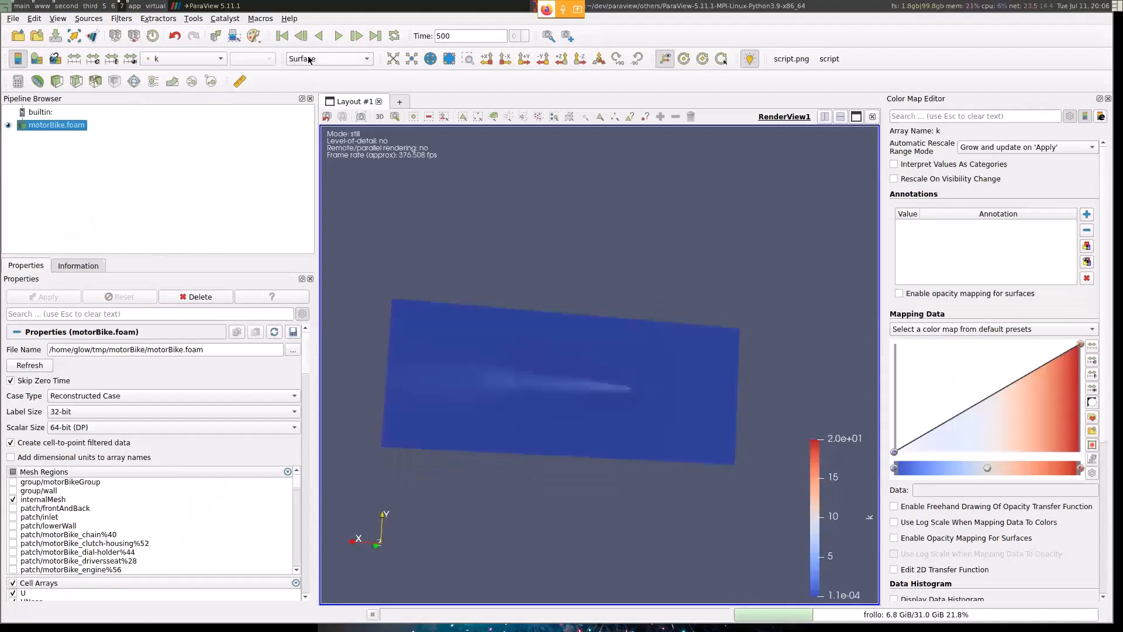
- Color the mesh by the point vector array U, and step its displayed component from Magnitude to X and Y
click(195, 58)
click(184, 33)
click(243, 59)
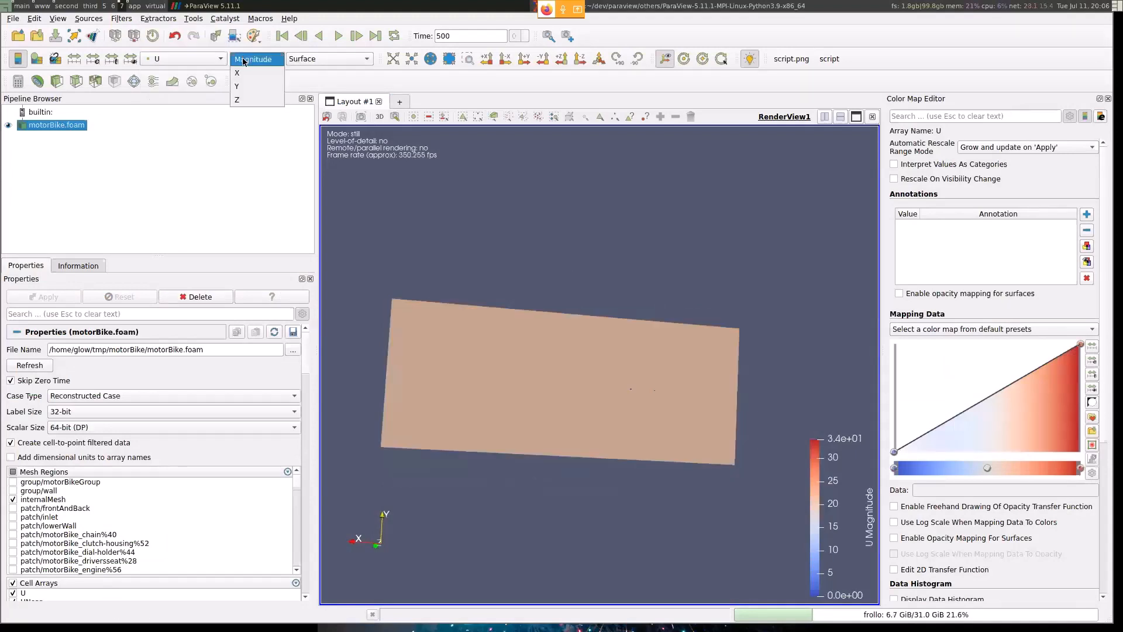
click(241, 71)
key(Down)
key(Down)
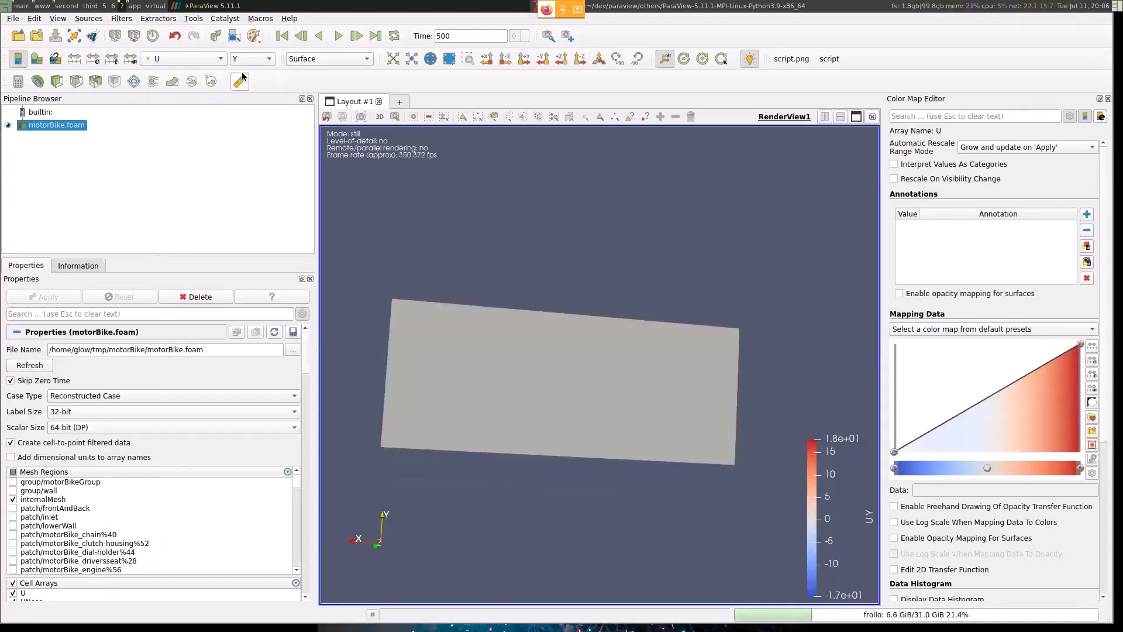
- Step U's displayed component back to Magnitude and advance the slides to "Mapping Scalars to Colors"
key(Up)
key(Up)
key(Up)
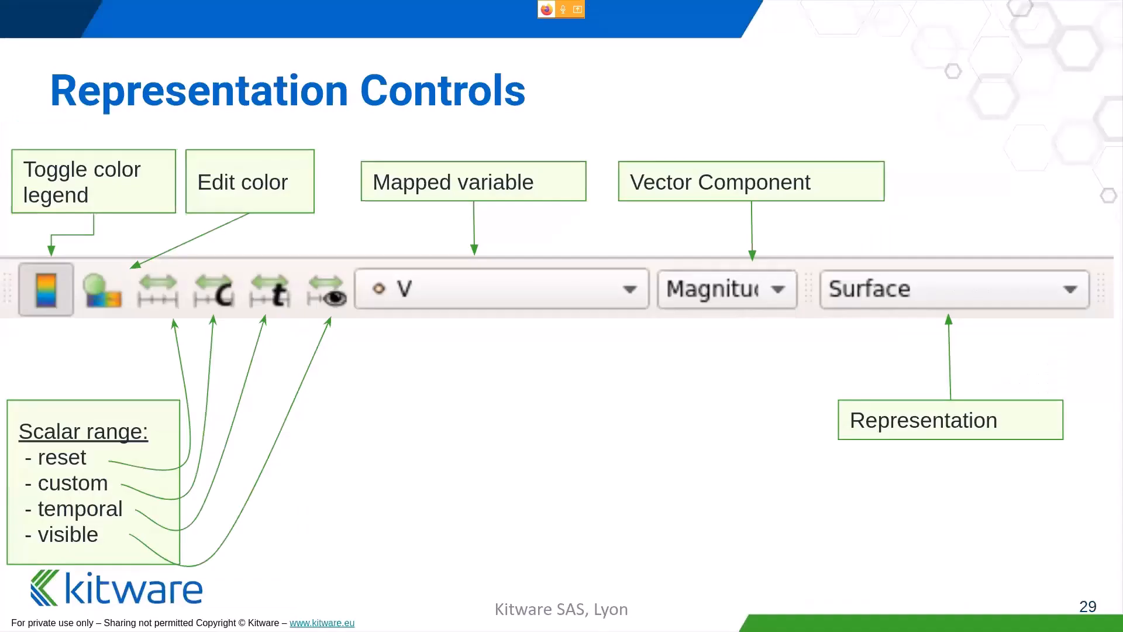
key(Right)
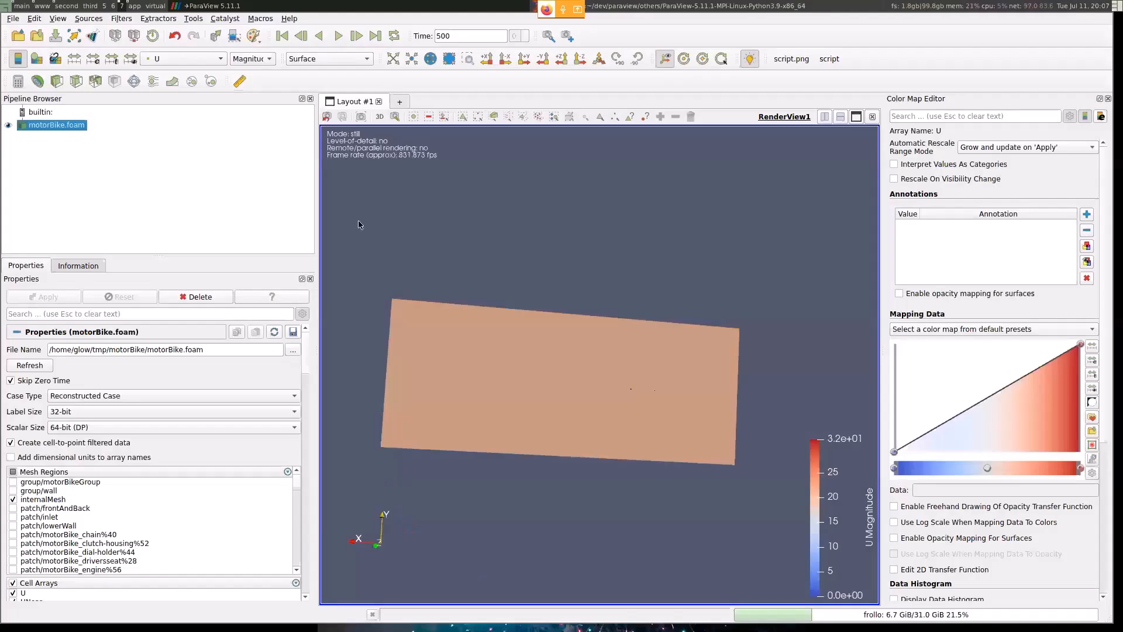
- Apply the Turbo preset to U's color map in ParaView and orbit the mesh to inspect its coloring
drag(360, 225, 597, 386)
click(999, 329)
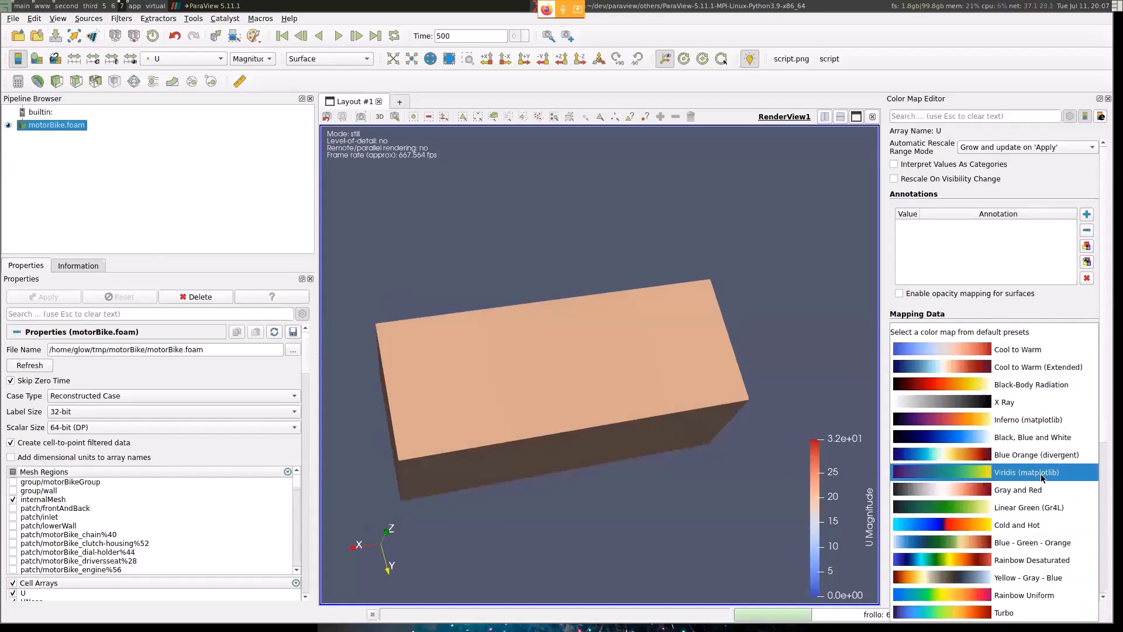
click(1029, 613)
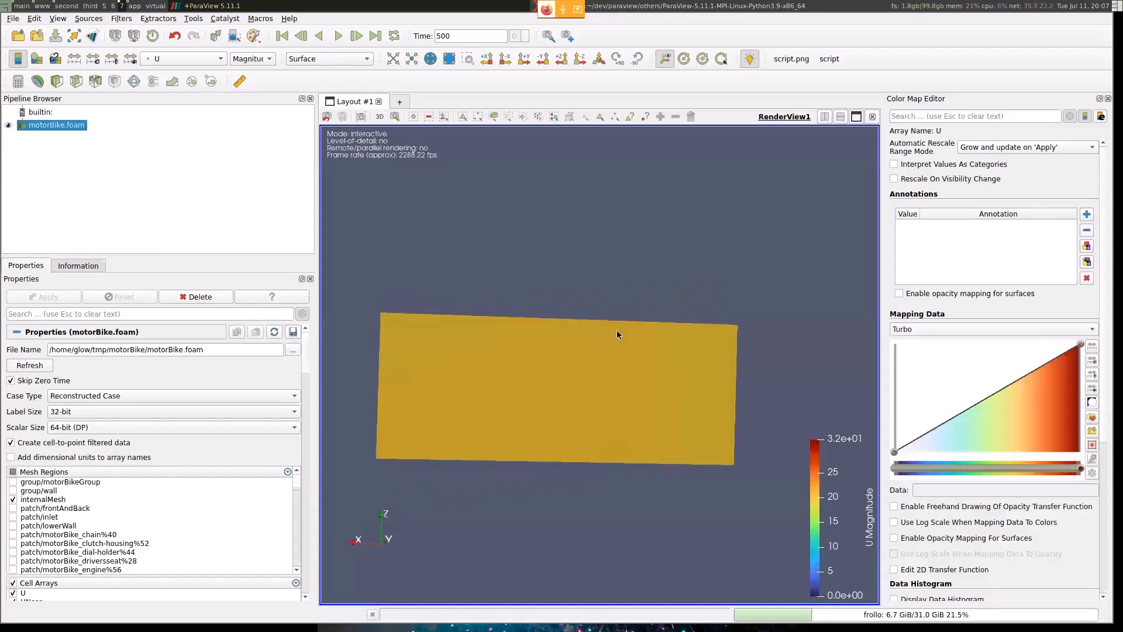
drag(699, 369, 752, 265)
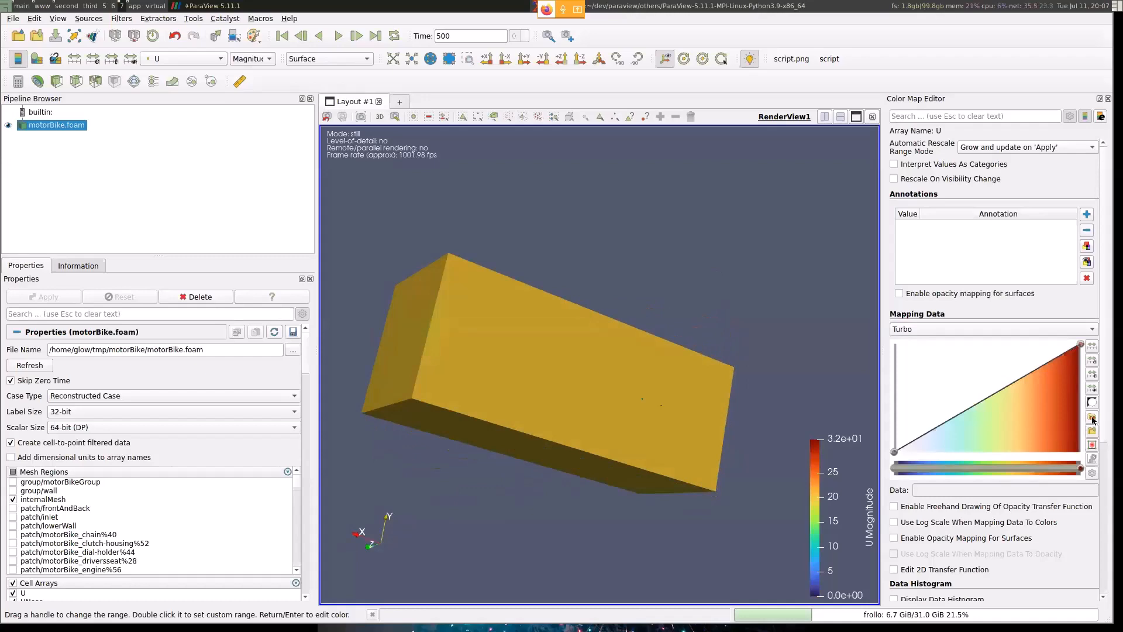
- Browse the color map preset categories, list all presets, and close the preset chooser without applying one
click(1093, 418)
click(563, 200)
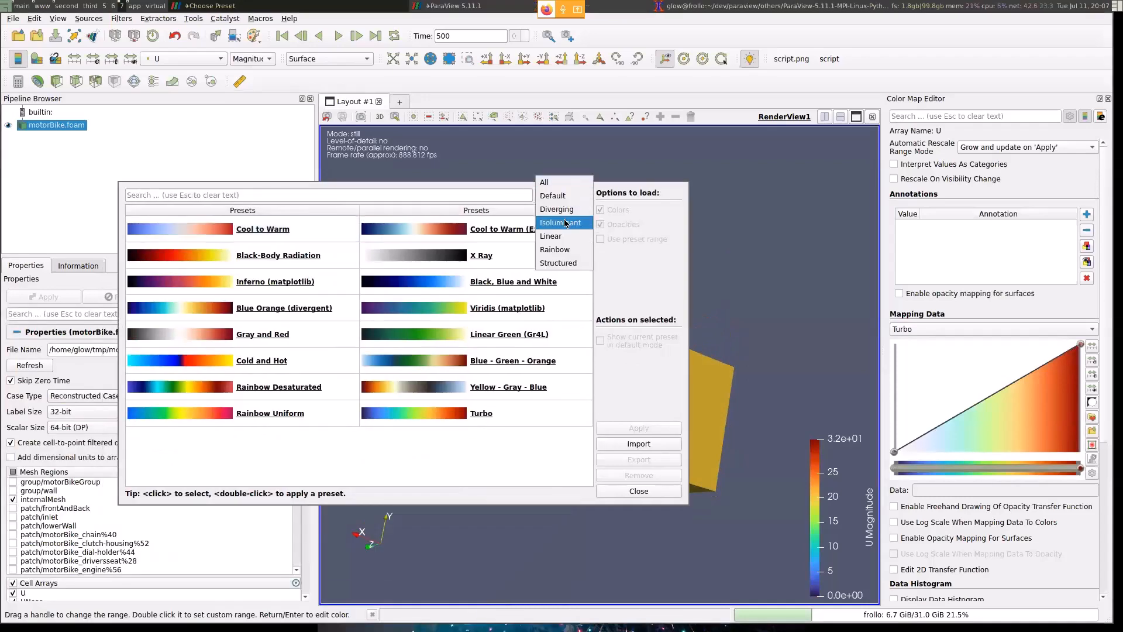
click(568, 222)
key(Down)
key(Down)
key(Down)
key(Down)
key(Down)
key(Down)
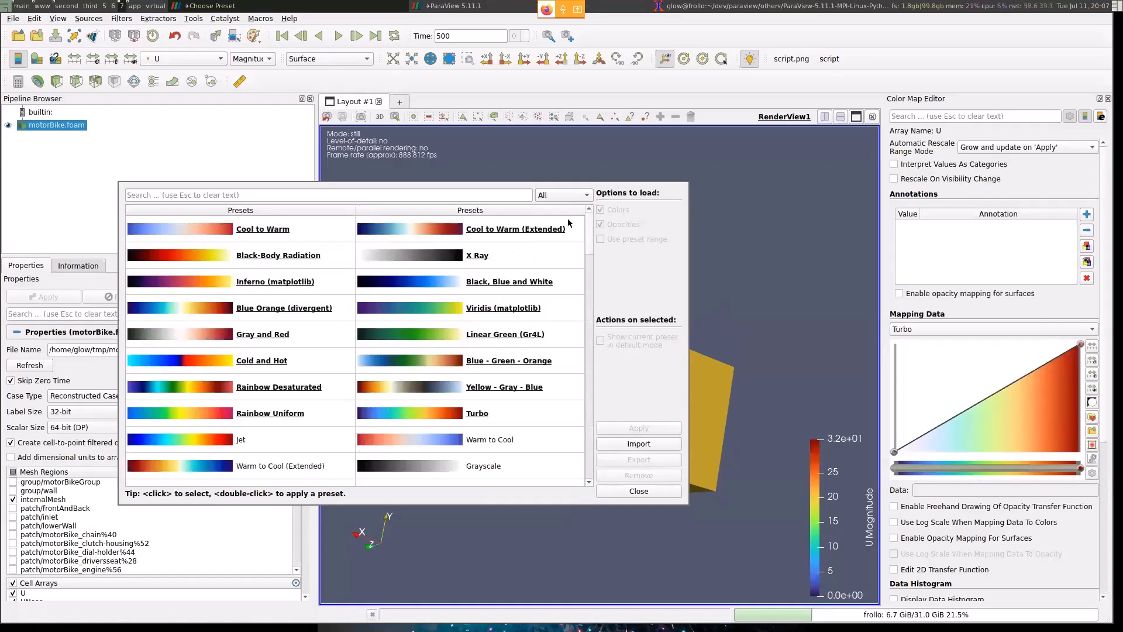
key(Escape)
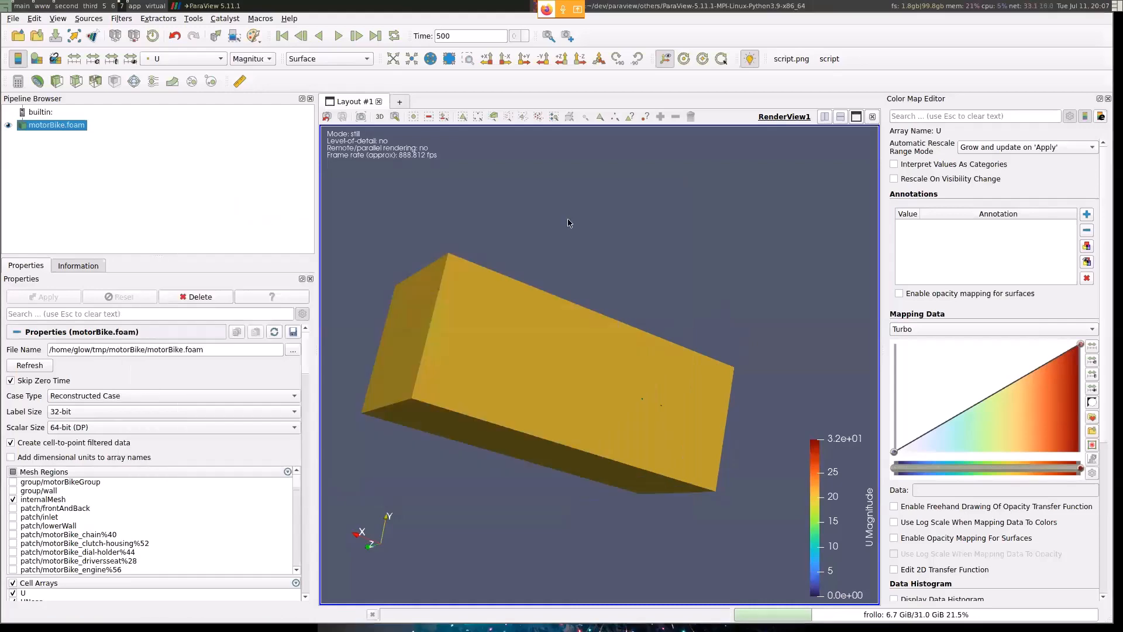
- Display the color and opacity transfer function value tables for U's color map
scroll(1090, 401, down, 3)
click(1092, 368)
scroll(1089, 354, down, 5)
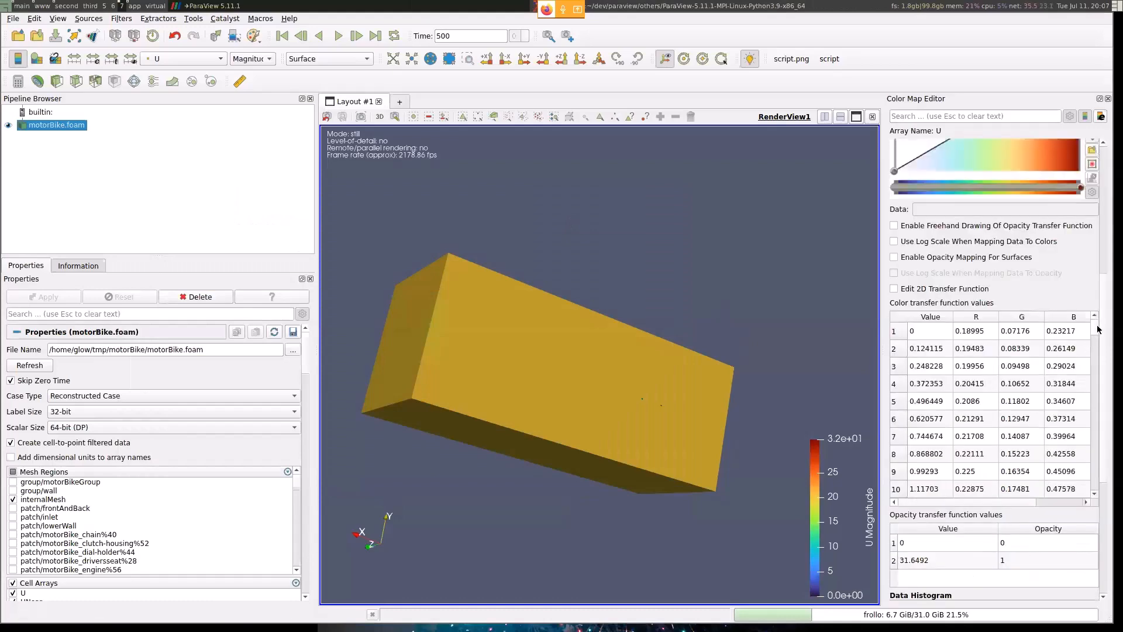
scroll(1035, 418, up, 5)
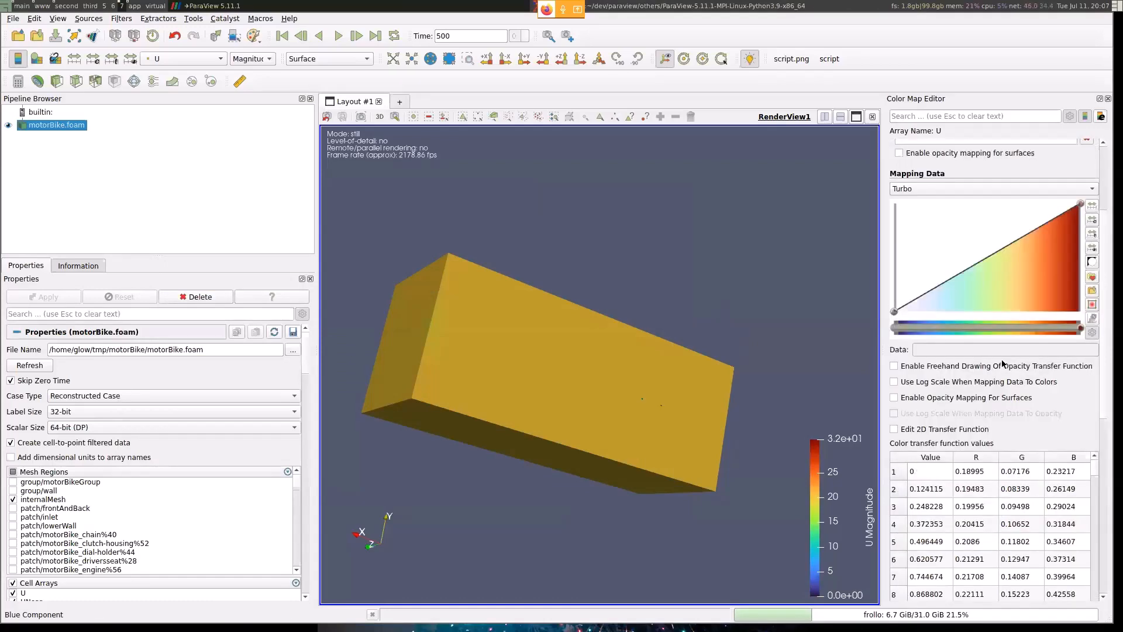
- Raise the lower end of U's color map range to about 11 and apply the Cool to Warm preset
drag(896, 327, 954, 332)
click(1029, 223)
click(1002, 250)
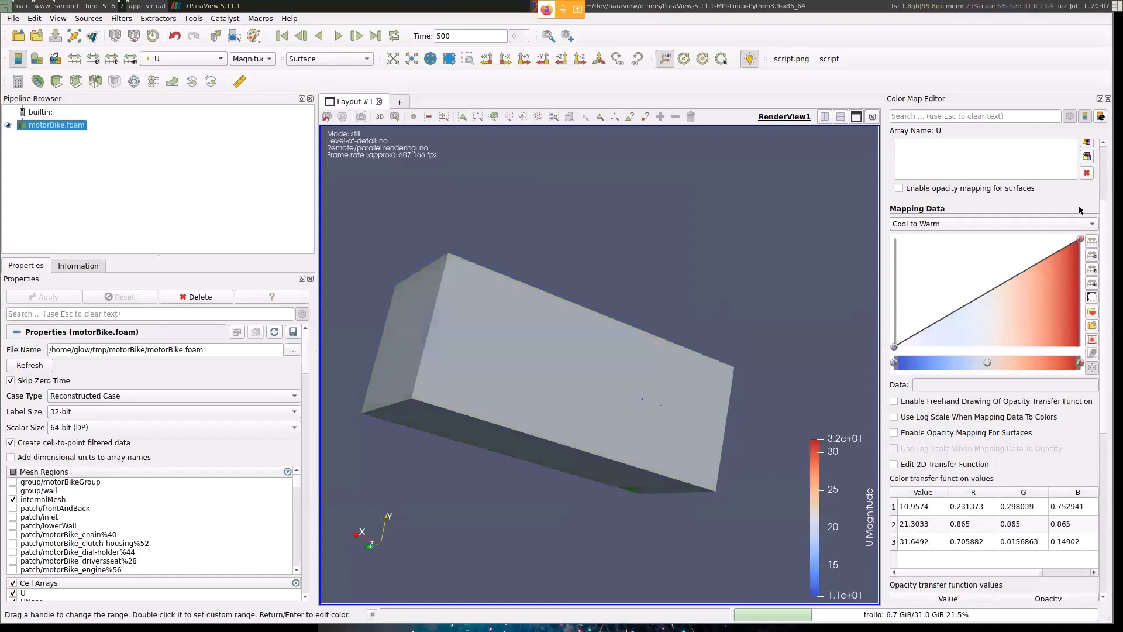
- Rescale U's color map to the data range and shift its middle control point to about 20.6
click(1092, 241)
mouse_move(987, 363)
mouse_down()
mouse_move(1045, 367)
mouse_move(924, 354)
mouse_move(1018, 360)
mouse_move(995, 358)
mouse_up()
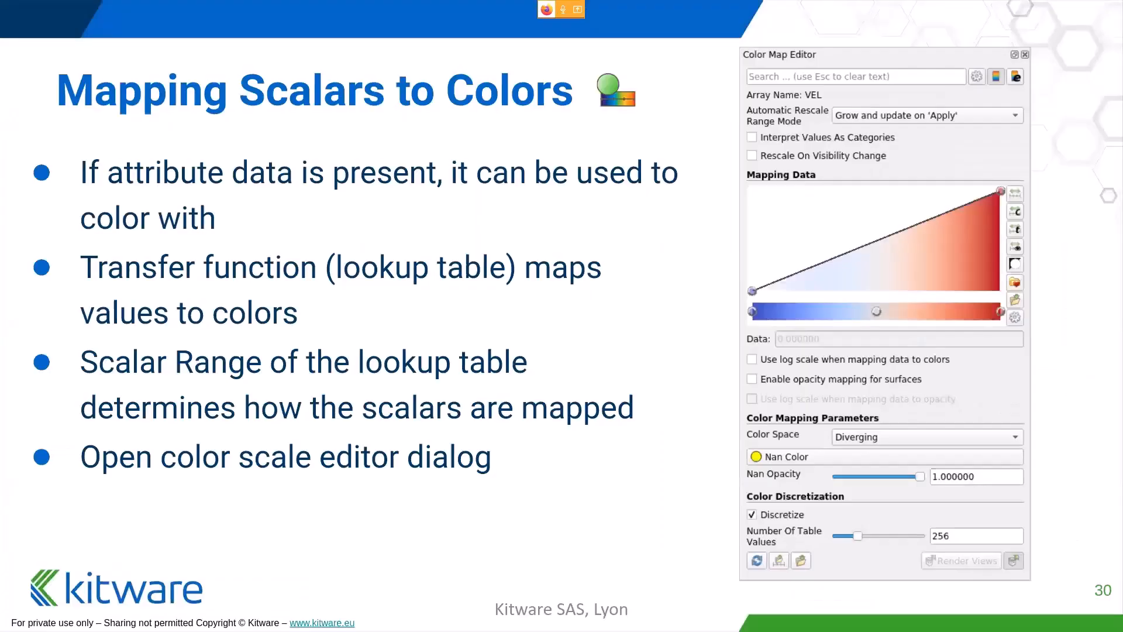
- Advance the slides to "Exercise : Appearance Part I (Optional)" and return to ParaView
key(Right)
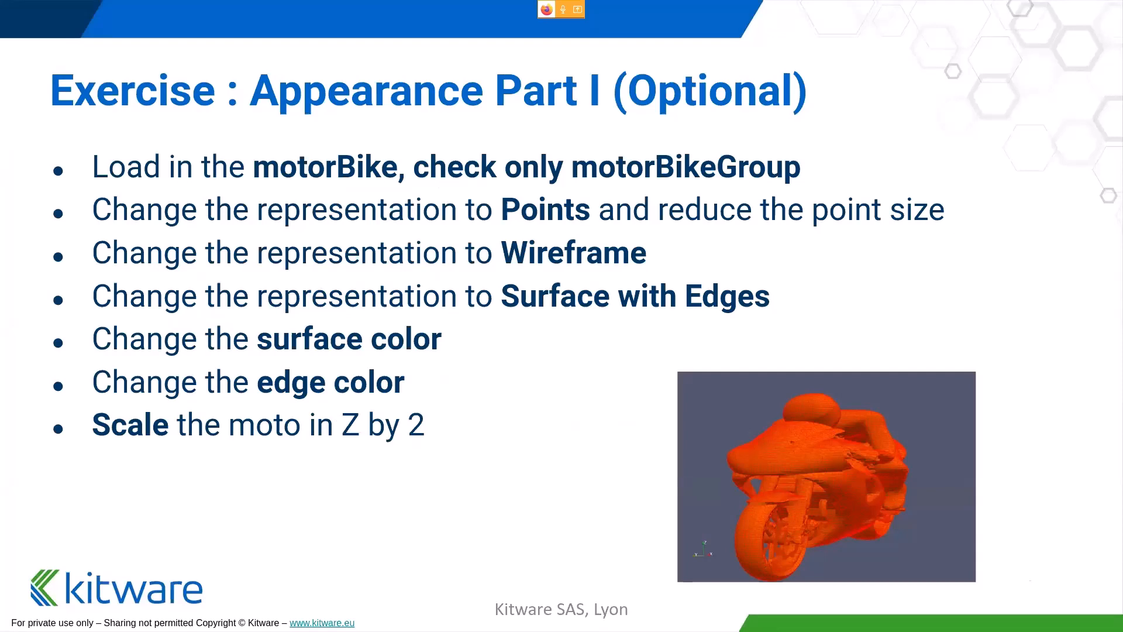
key(super+Right)
key(super+Right)
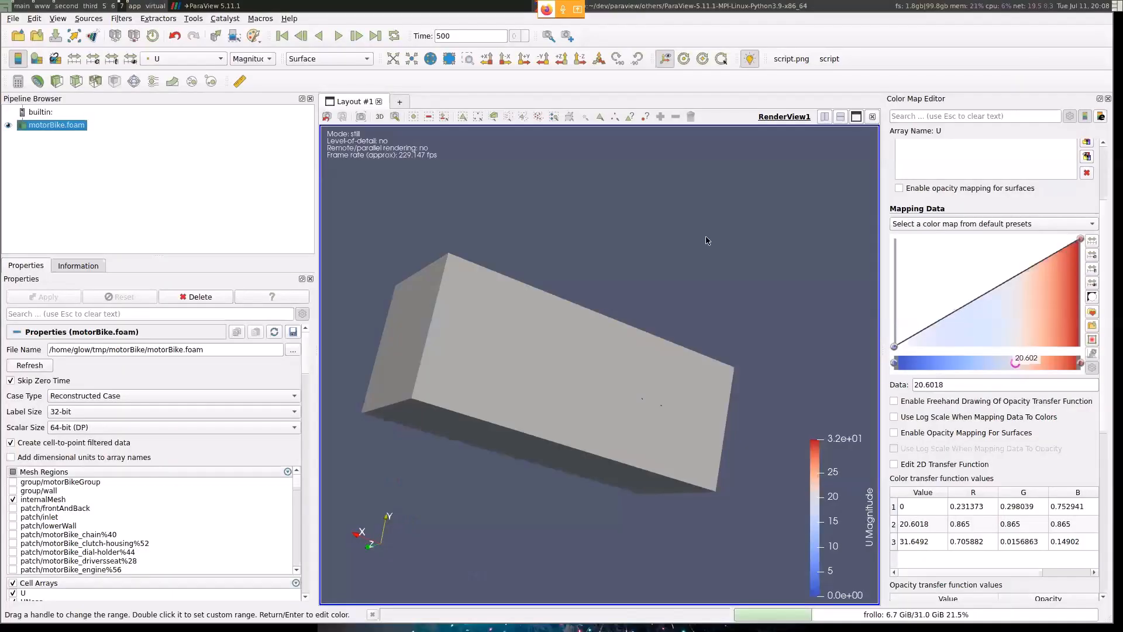
- Load only the group/motorBikeGroup mesh region instead of internalMesh, and fit the motorbike in the view
click(13, 499)
click(44, 297)
drag(667, 234, 419, 319)
click(402, 60)
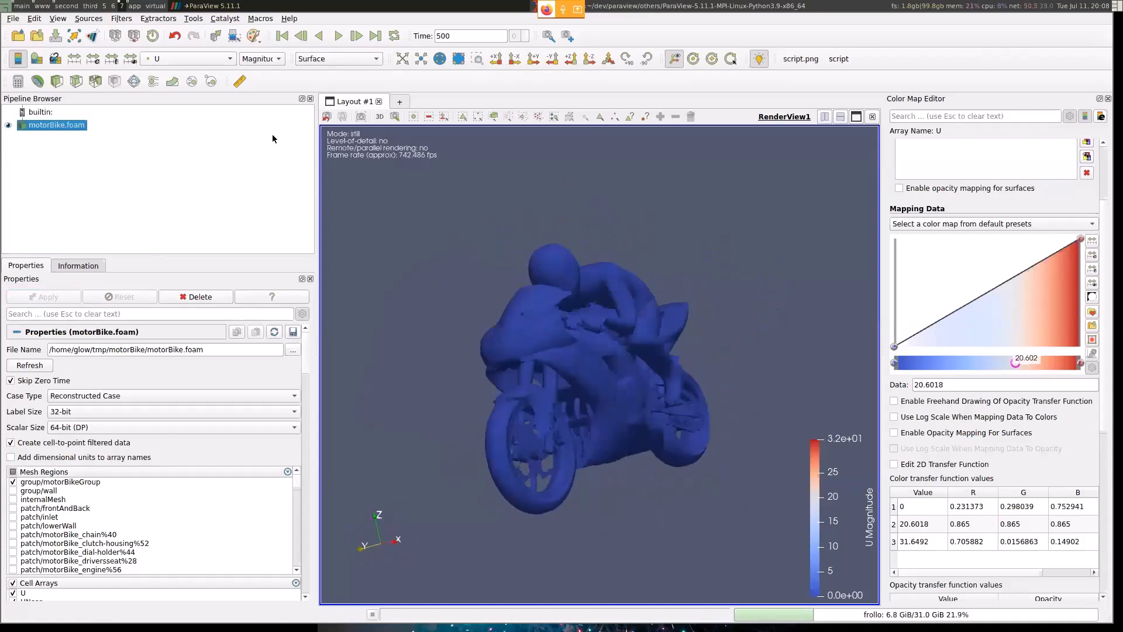
- Check the exercise slide once more, and color the motorbike by k in ParaView
key(super+Left)
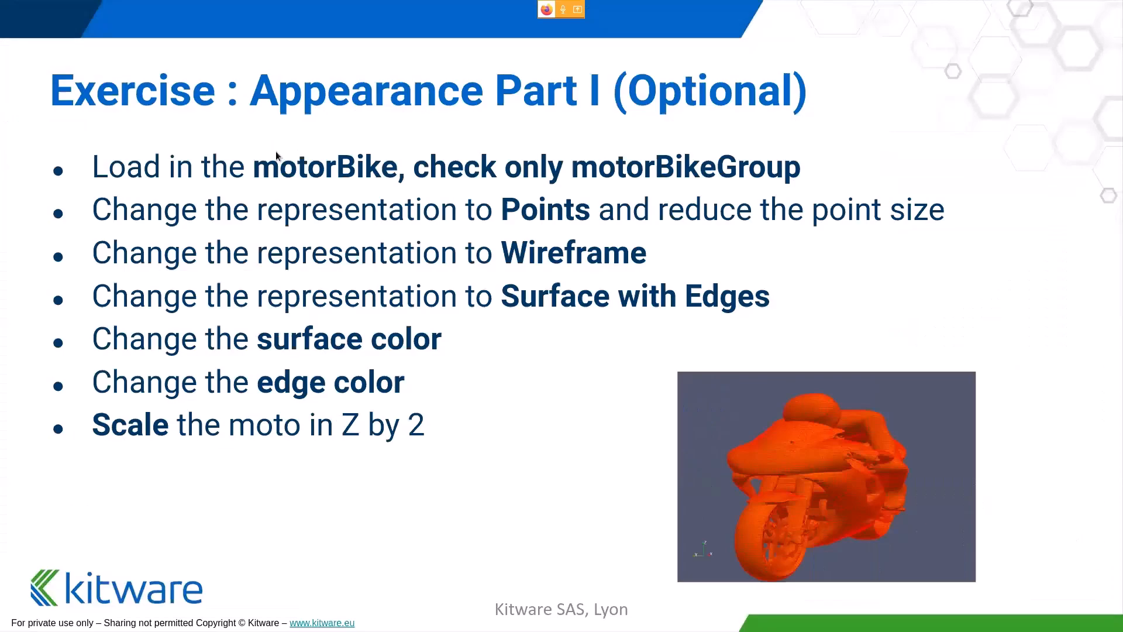
key(super+Right)
key(super+Right)
key(super+Right)
key(super+Right)
key(super+Right)
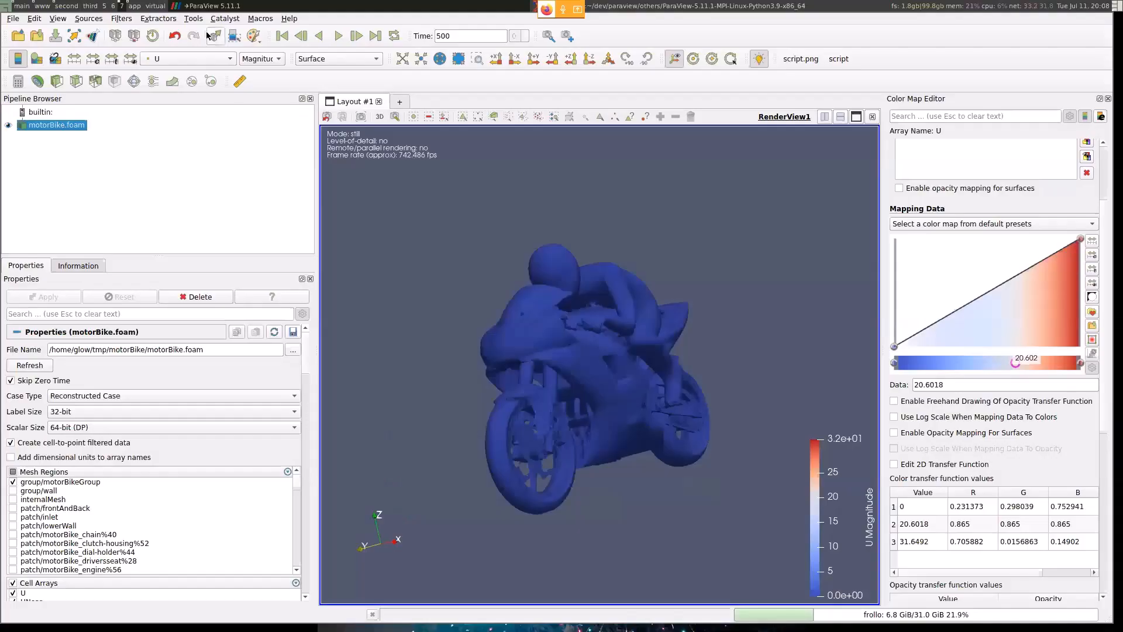
click(187, 59)
click(183, 83)
drag(521, 275, 535, 298)
- Set the motorbike's representation to Surface With Edges
drag(304, 351, 305, 403)
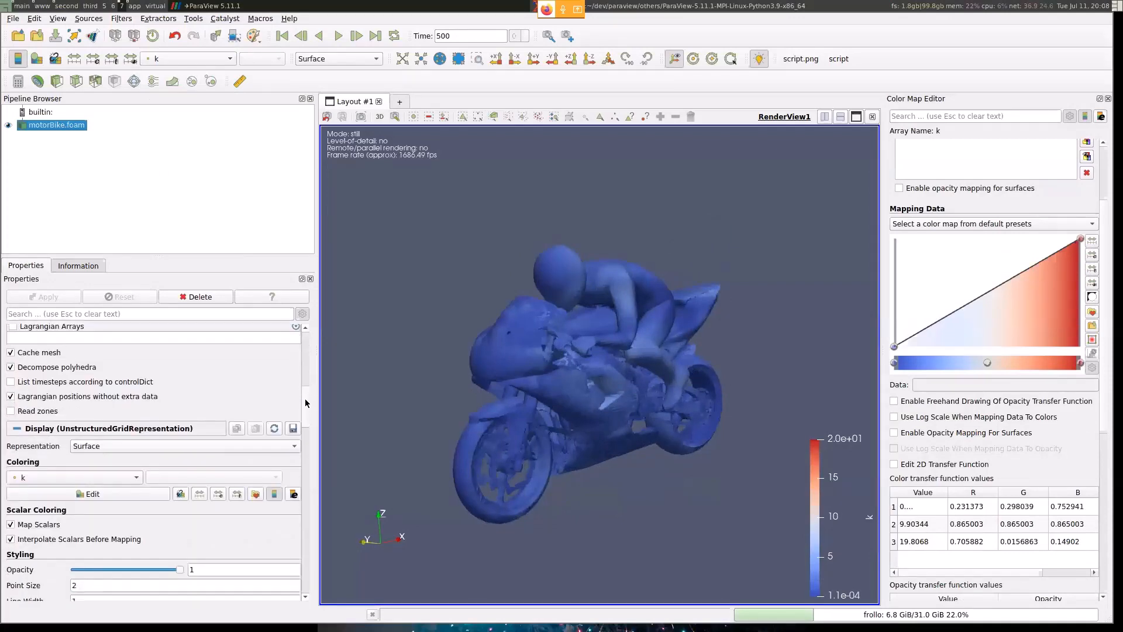
click(338, 59)
click(332, 103)
drag(597, 275, 550, 316)
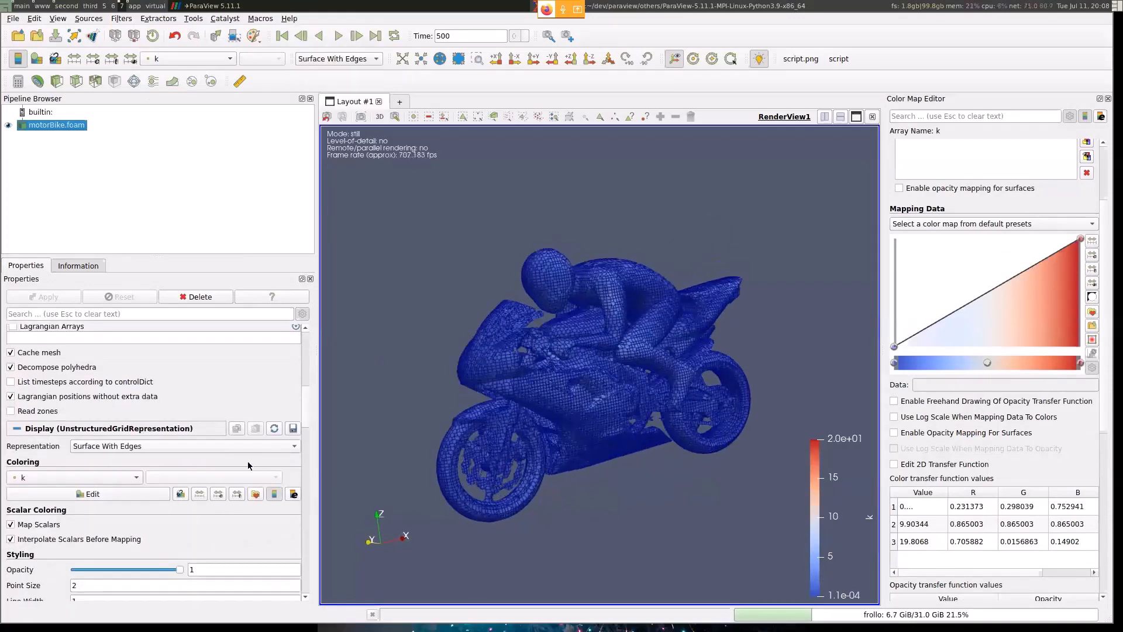
- Change the motorbike's edge color to a bright yellow and inspect the mesh
drag(304, 409, 287, 466)
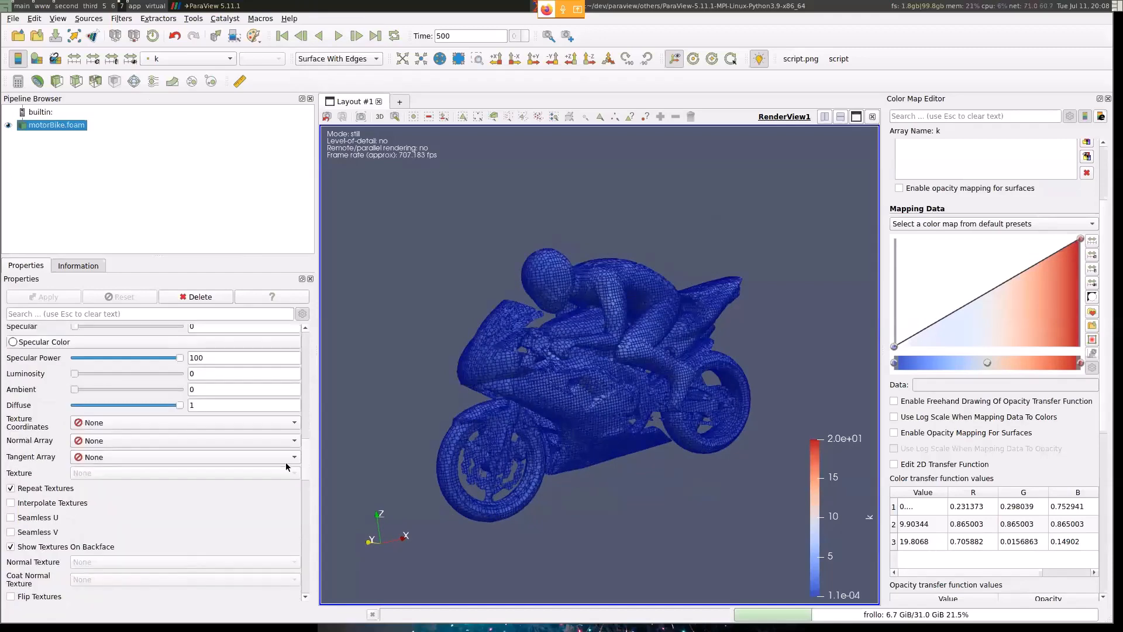
scroll(286, 467, down, 5)
click(79, 450)
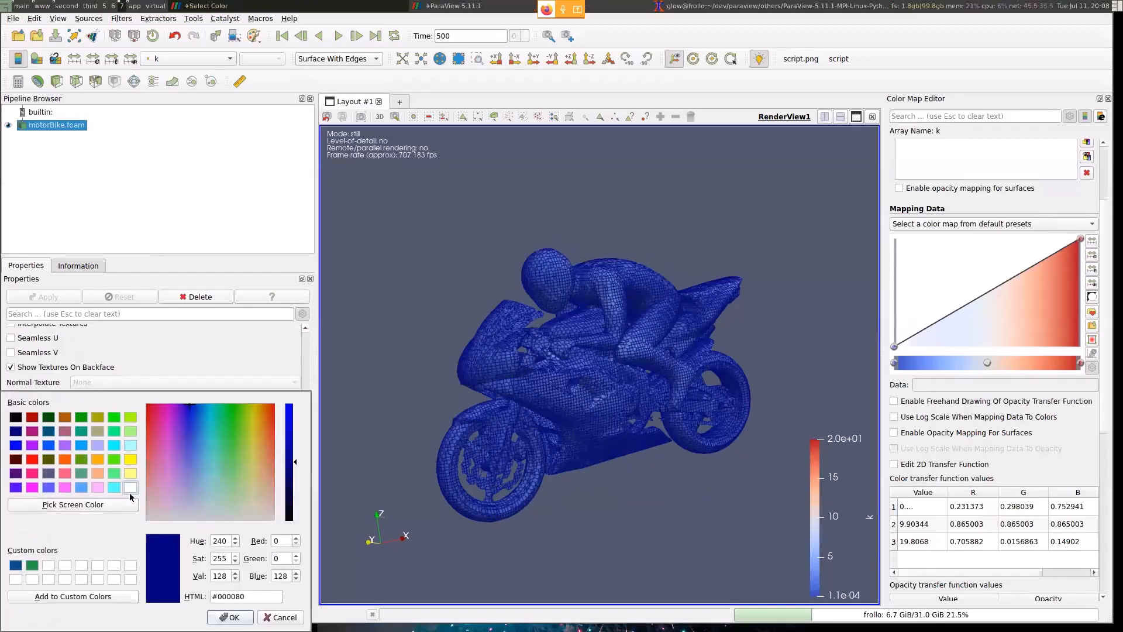
drag(255, 434, 253, 408)
drag(295, 475, 295, 404)
click(229, 617)
drag(595, 378, 578, 402)
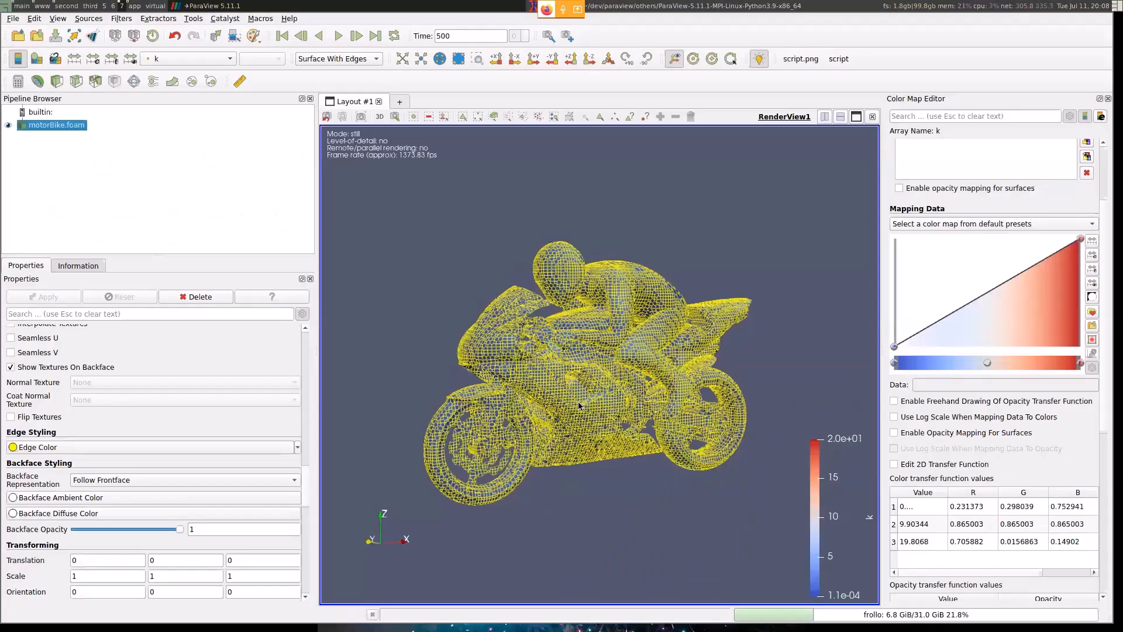
- Filter the motorbike's properties by "Tran" and clear the search again
click(130, 309)
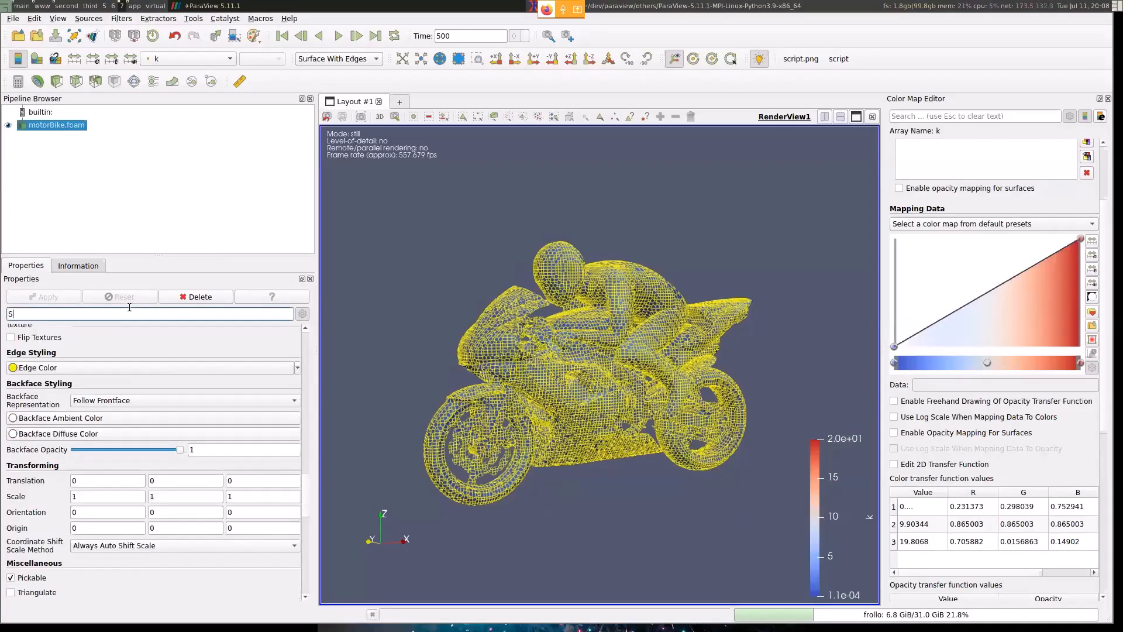
text(Tran)
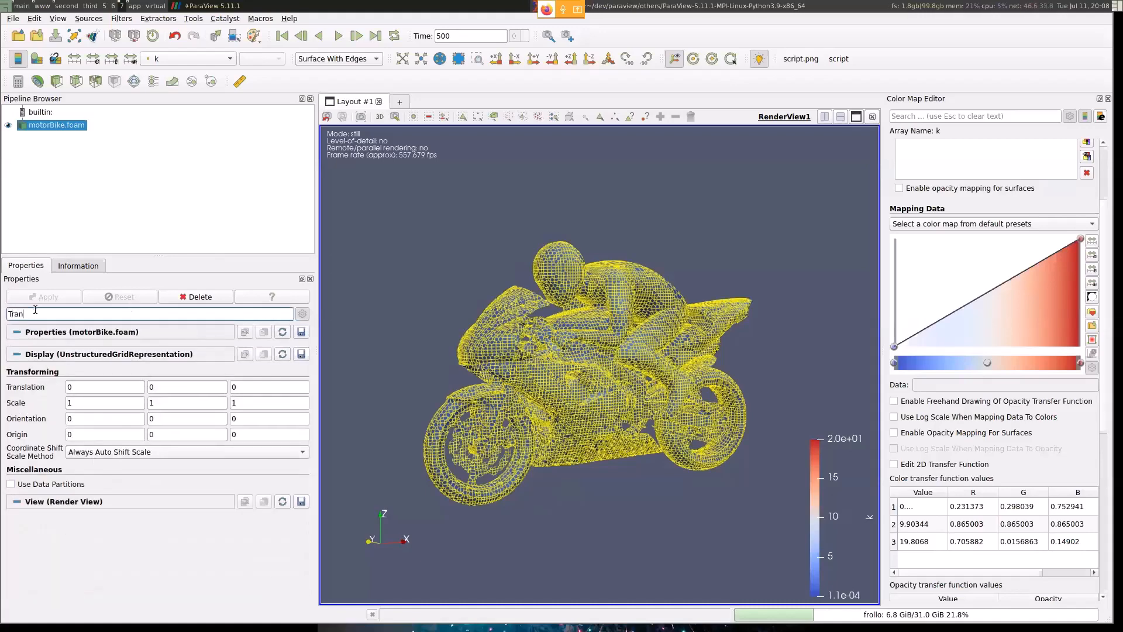
key(Escape)
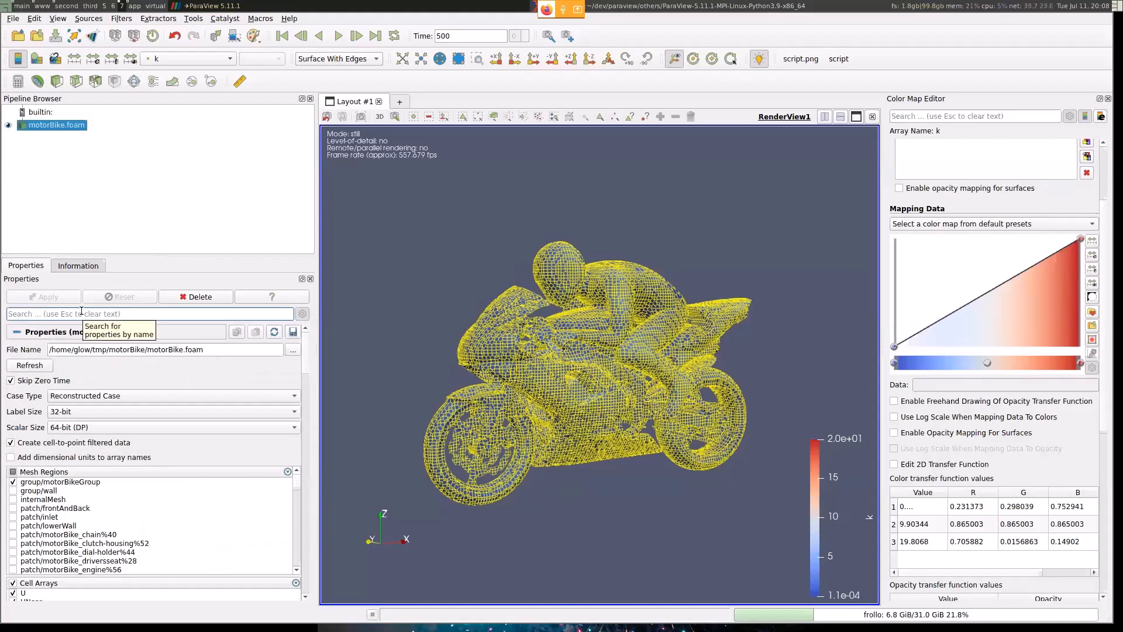
drag(305, 364, 354, 259)
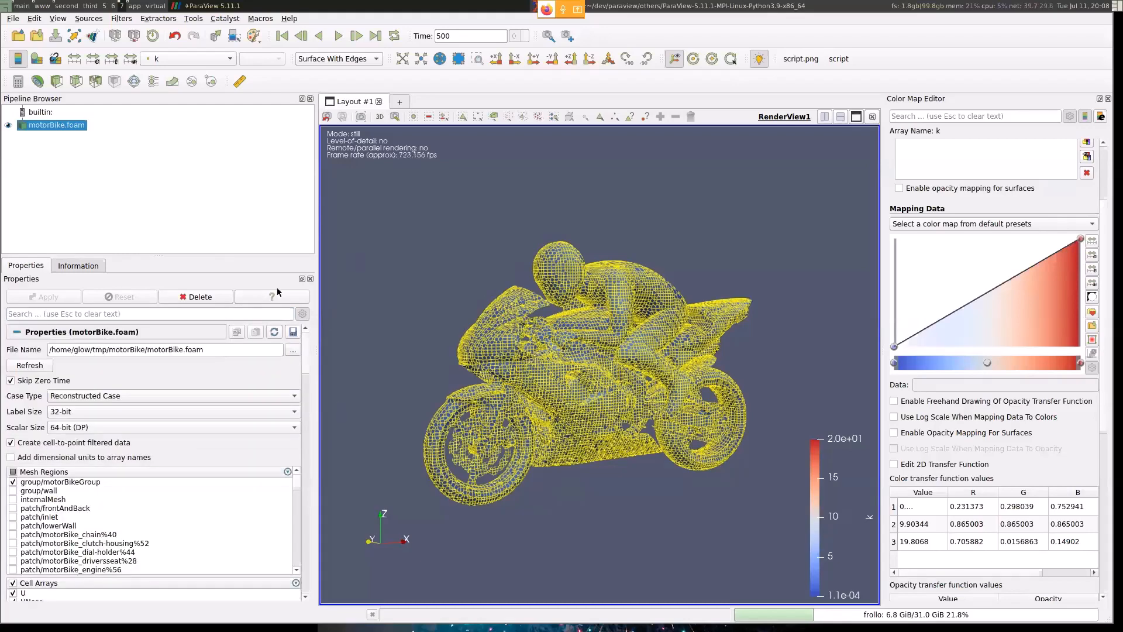
- Filter the properties by "Trans" and set the motorbike's Y scale to 2
click(211, 314)
text(Trans)
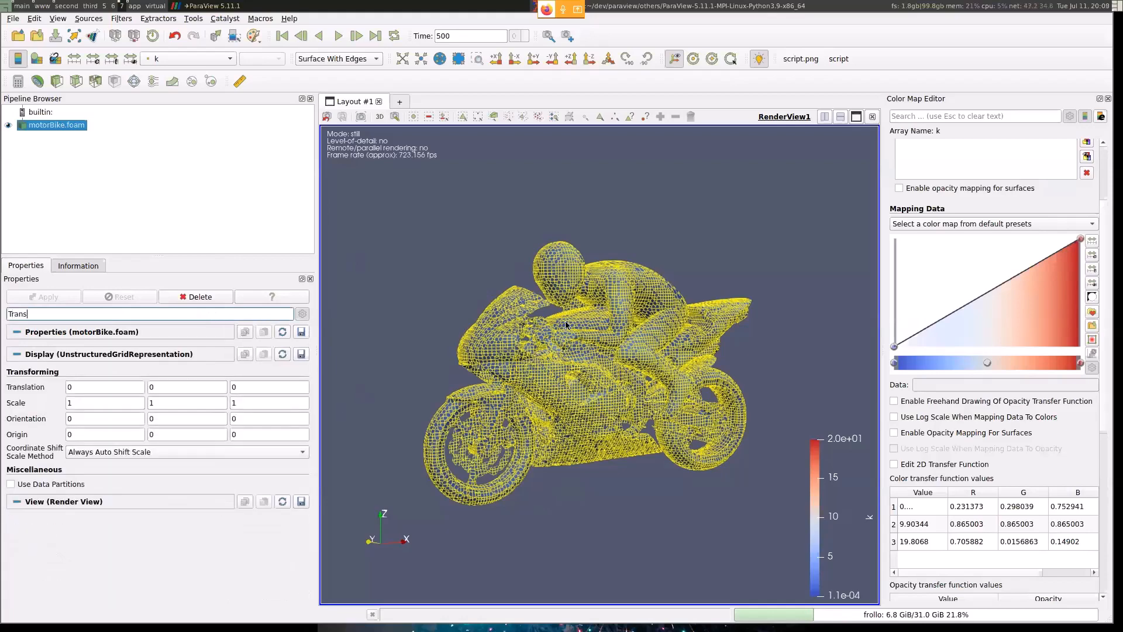
drag(567, 323, 621, 334)
double_click(212, 401)
text(2)
key(Tab)
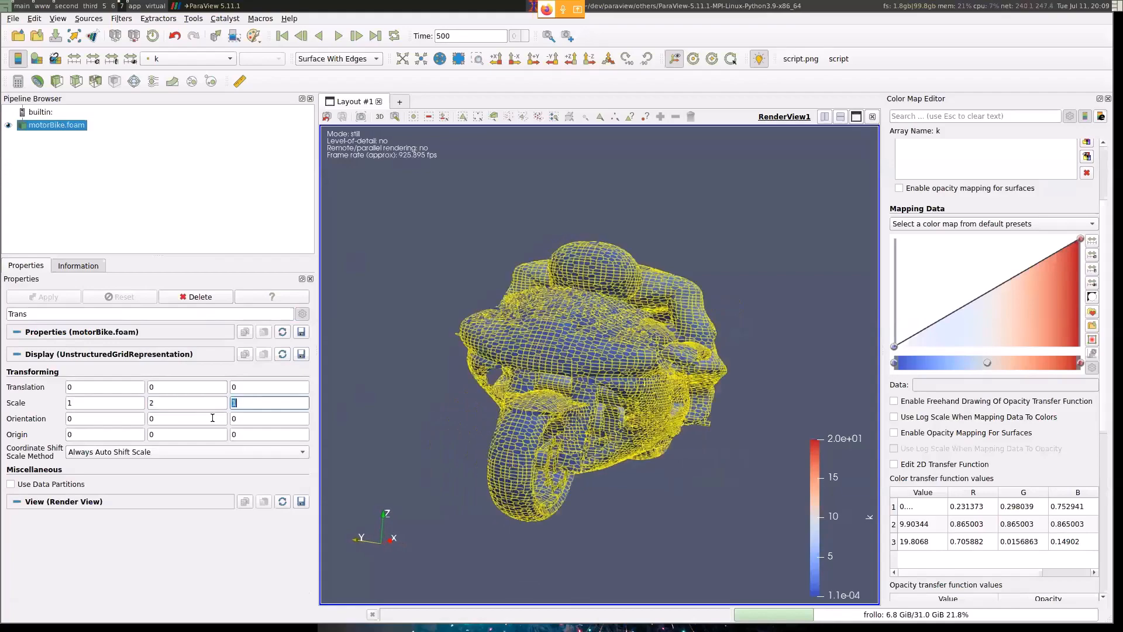
mouse_move(519, 333)
mouse_down()
mouse_move(665, 326)
mouse_move(421, 314)
mouse_move(528, 316)
mouse_up()
- Return to the slides and read through the "Views" and "View Settings" pages up to "MultiView"
key(super+6)
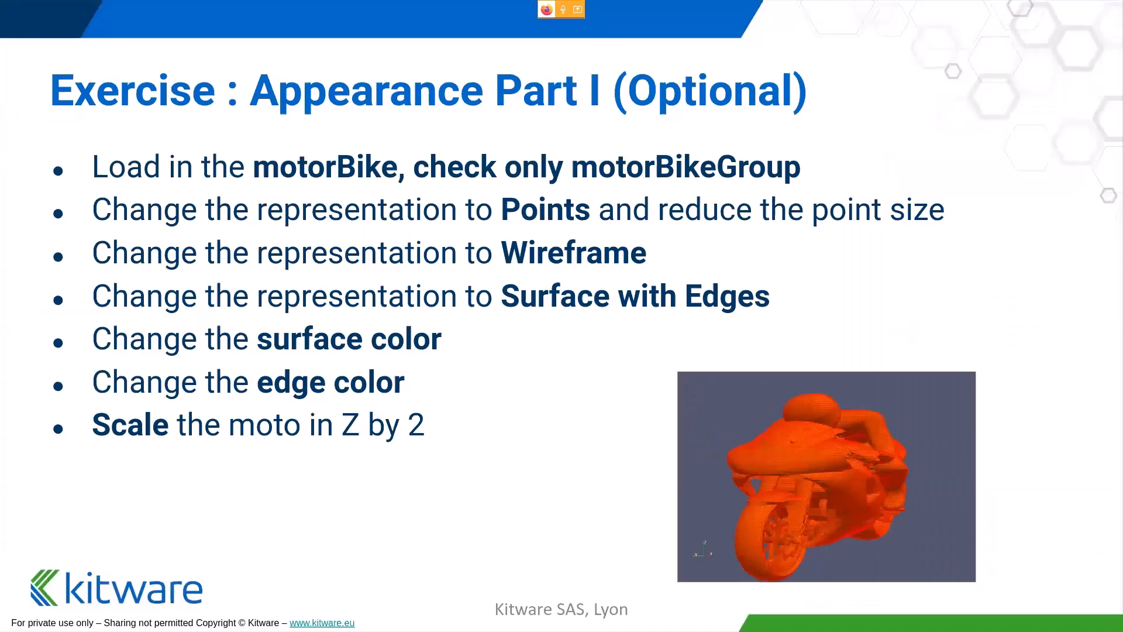
key(Right)
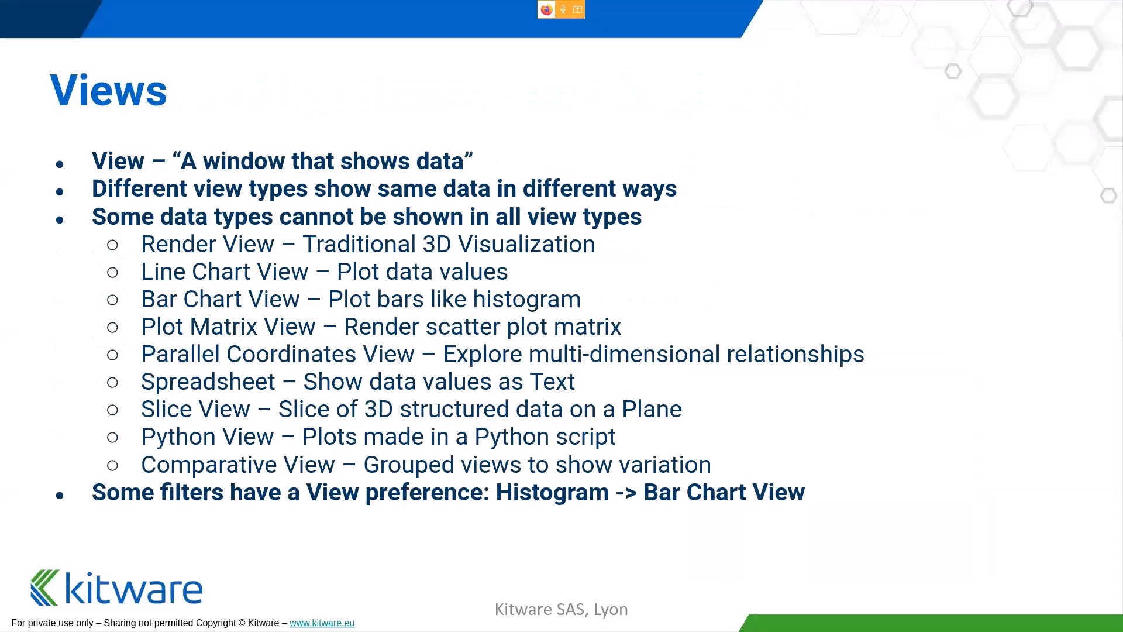
key(Right)
key(Left)
key(Right)
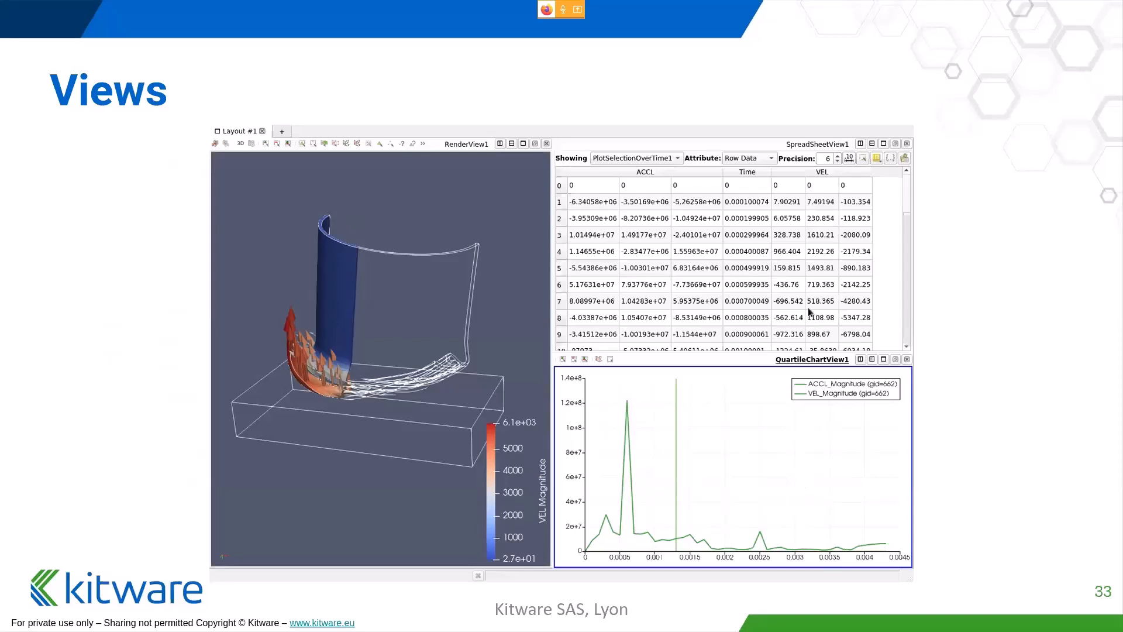
key(Right)
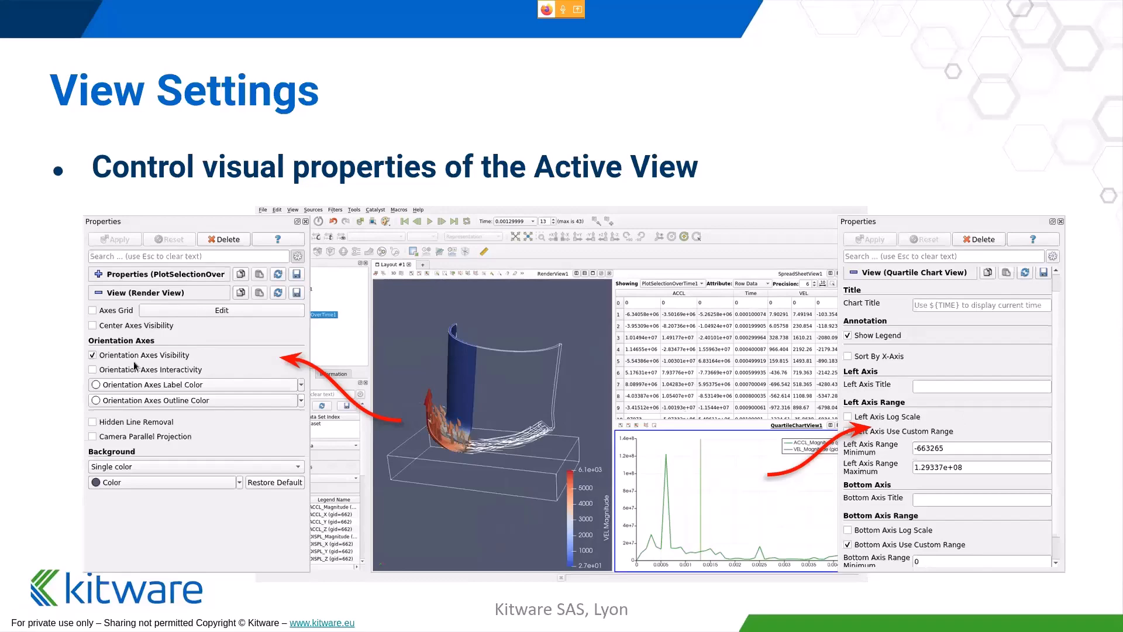
key(Right)
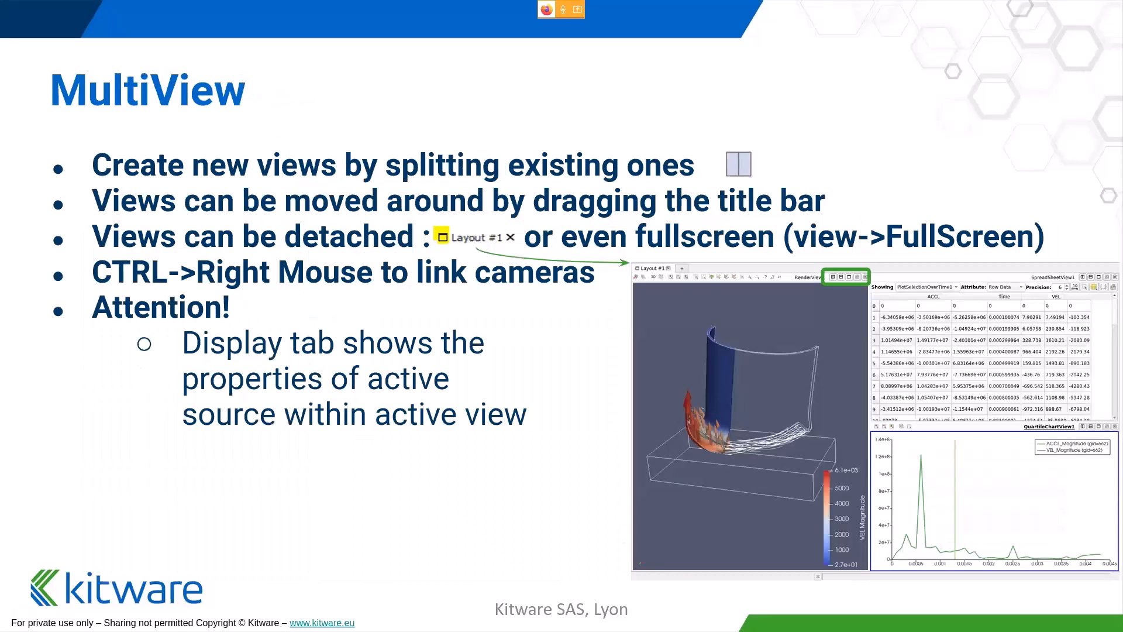
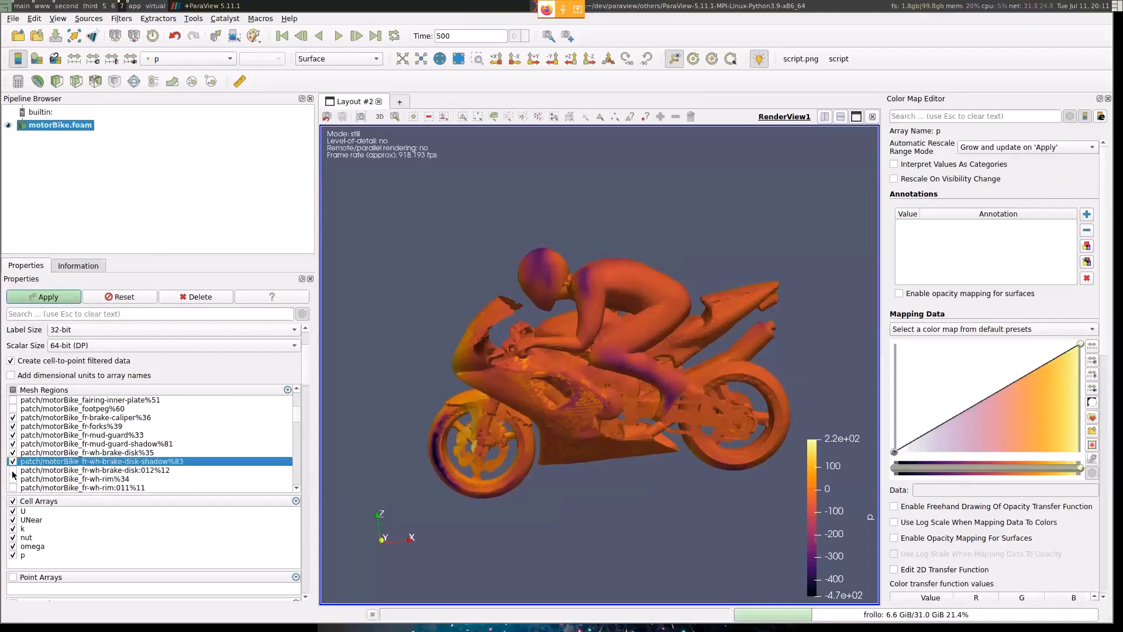
- Add the remaining front-wheel patches brake-disk:012%12, rim%34 and rim:011%11 to the mesh regions and apply the selection
click(13, 469)
click(13, 479)
click(12, 487)
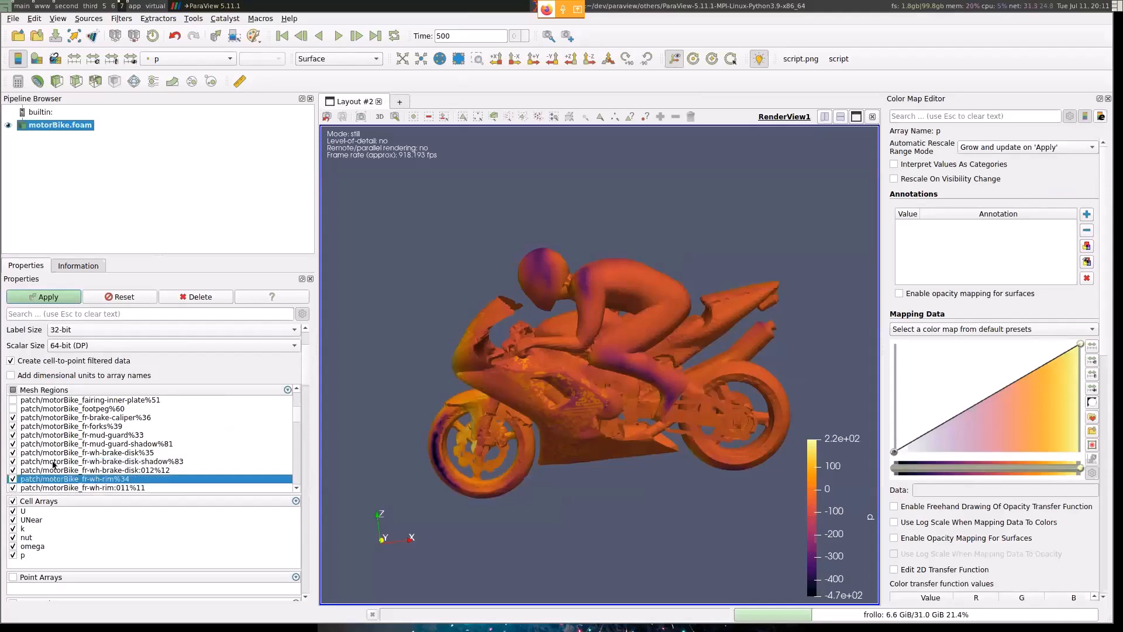
scroll(13, 489, down, 1)
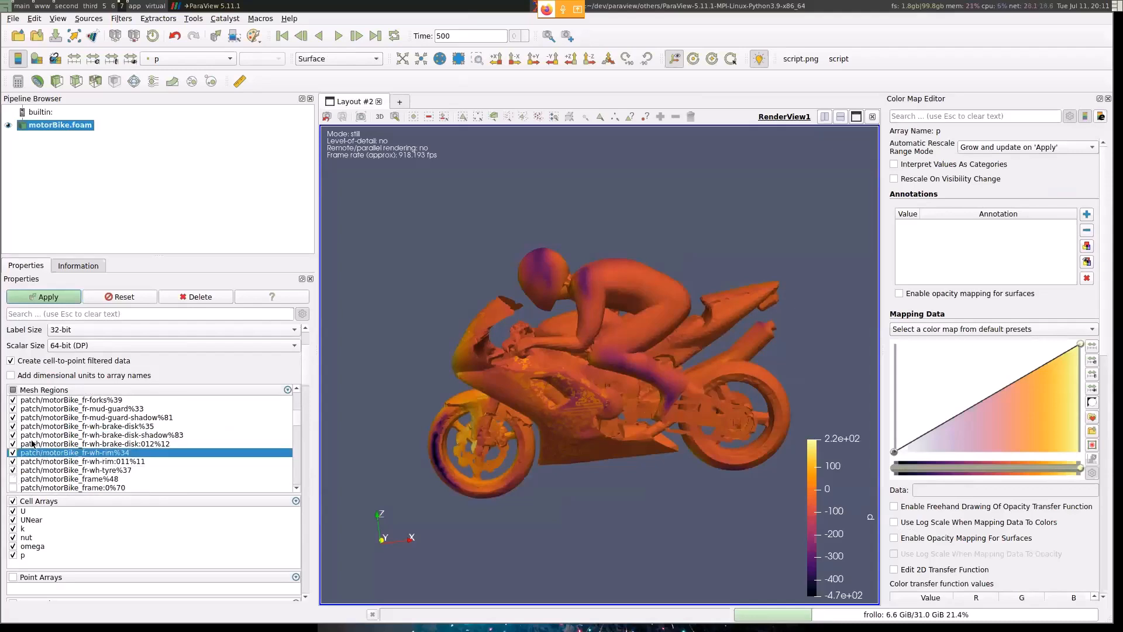
scroll(35, 461, up, 2)
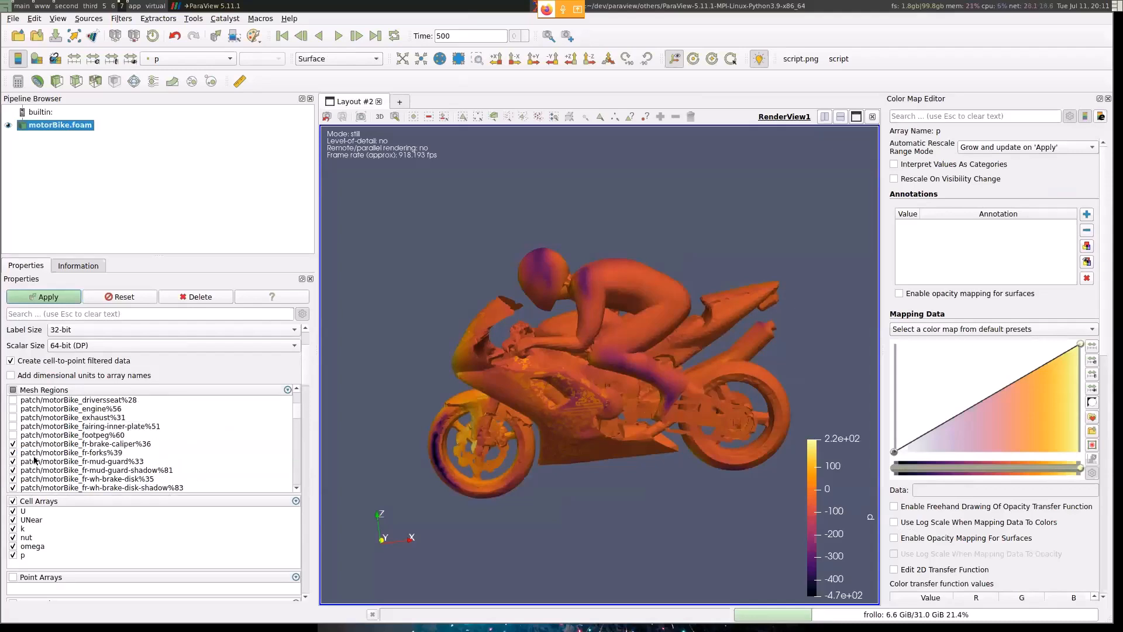
click(48, 297)
drag(557, 401, 409, 176)
- Open motorBike.foam a second time and deselect internalMesh in the new source's mesh regions
click(15, 21)
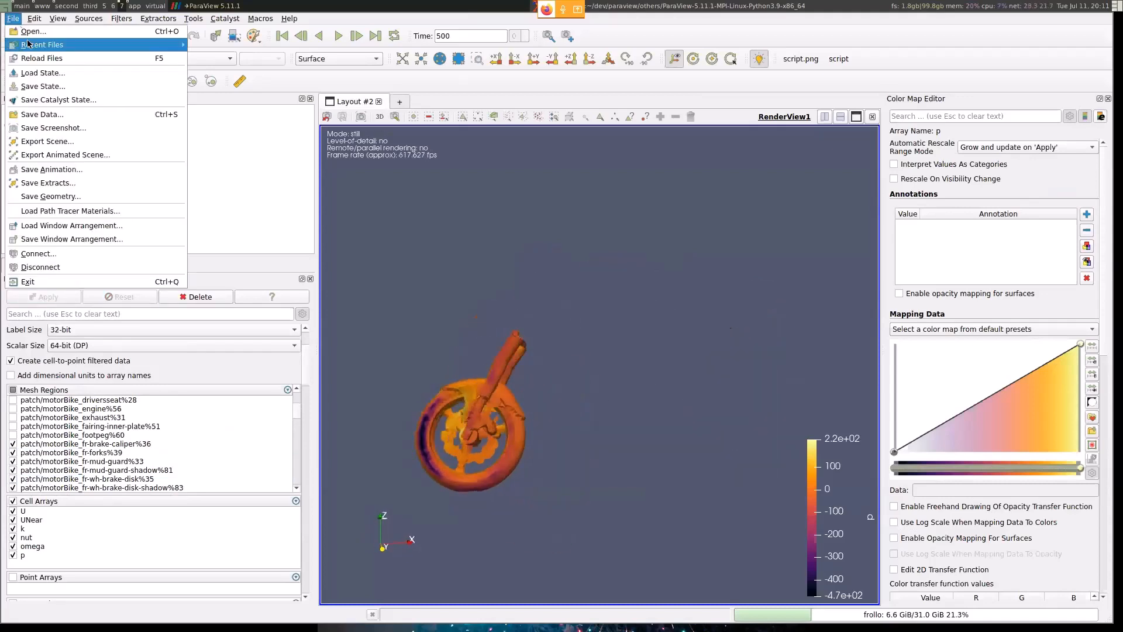
mouse_move(121, 18)
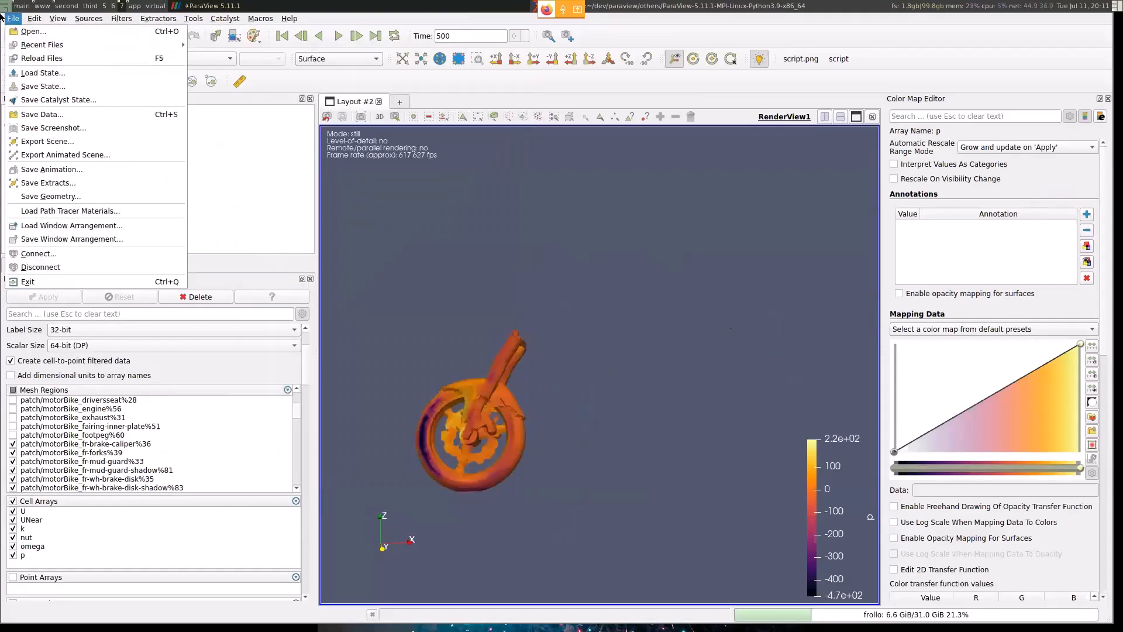
click(27, 31)
click(159, 373)
double_click(158, 373)
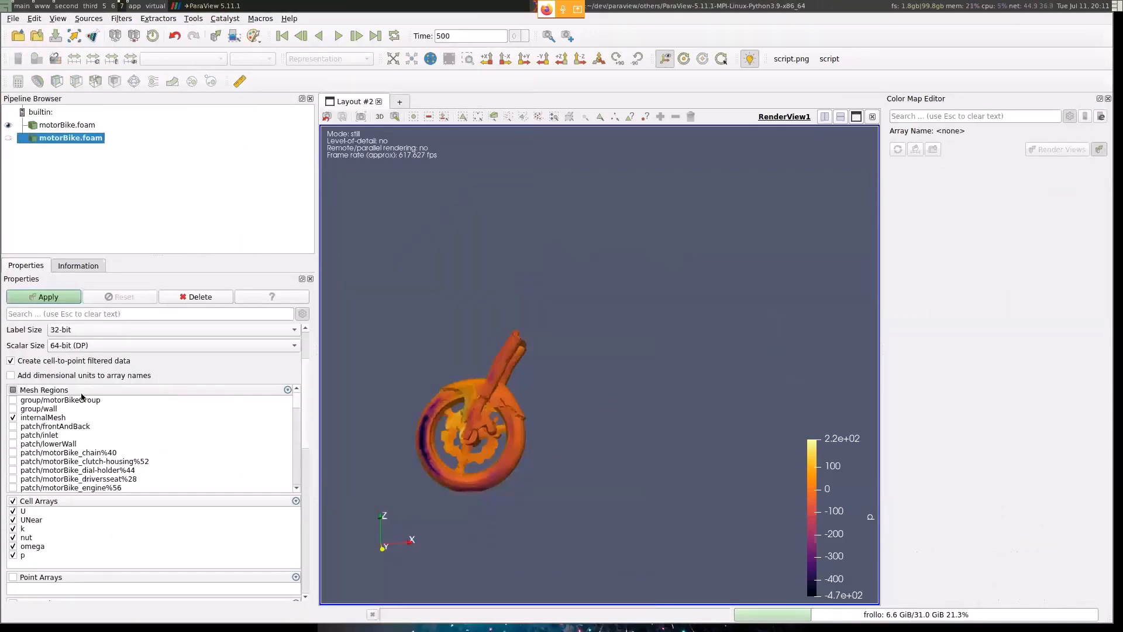
click(17, 417)
- Enable the motorBike_rr-wh chain-hub, rim and tyre patches in the second source and apply to load the rear wheel
scroll(72, 439, down, 3)
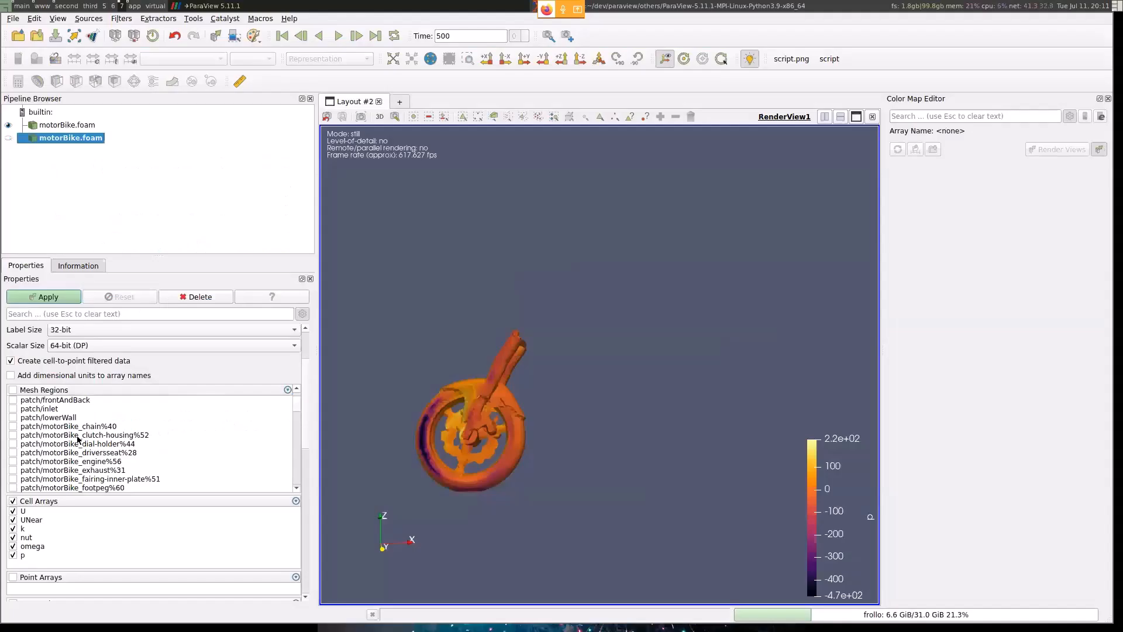
scroll(78, 439, down, 10)
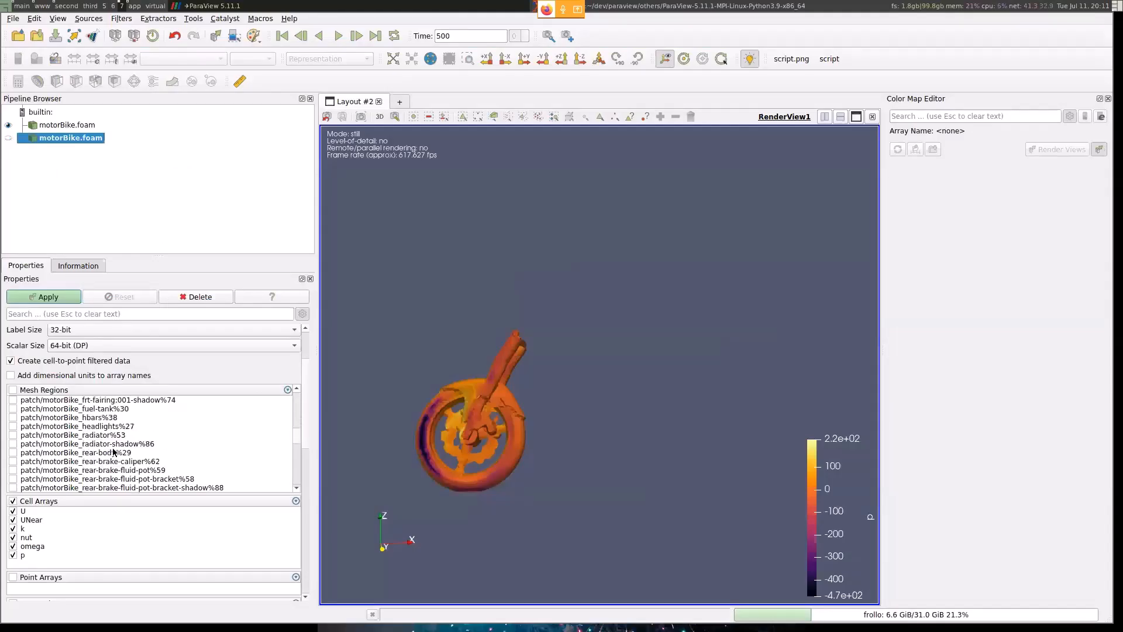
scroll(114, 452, down, 8)
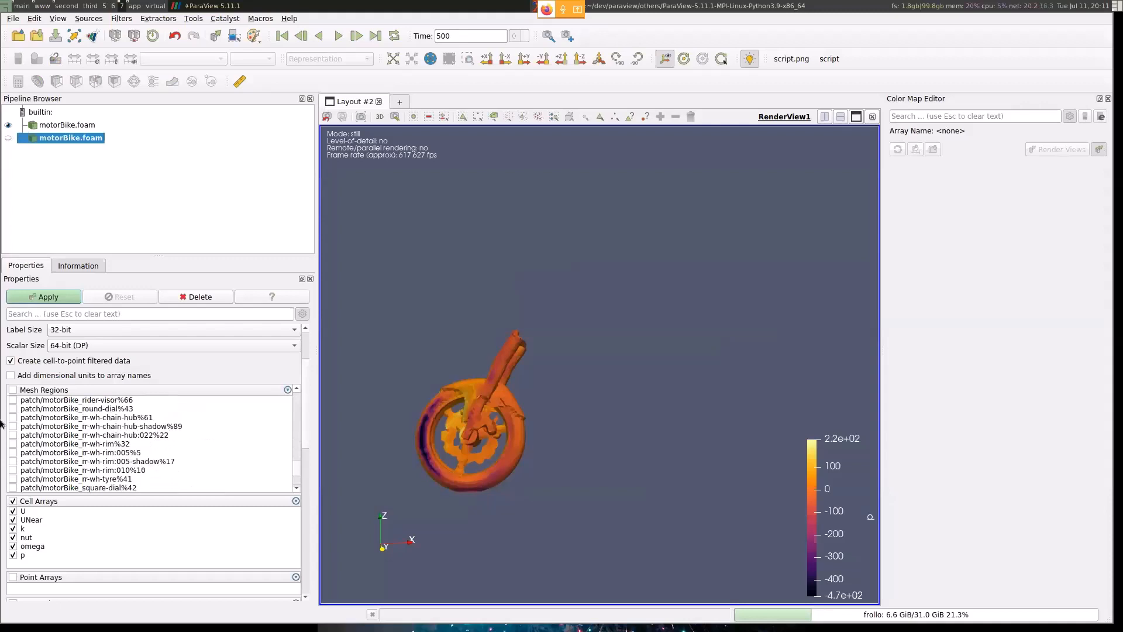
click(13, 417)
click(13, 426)
click(13, 435)
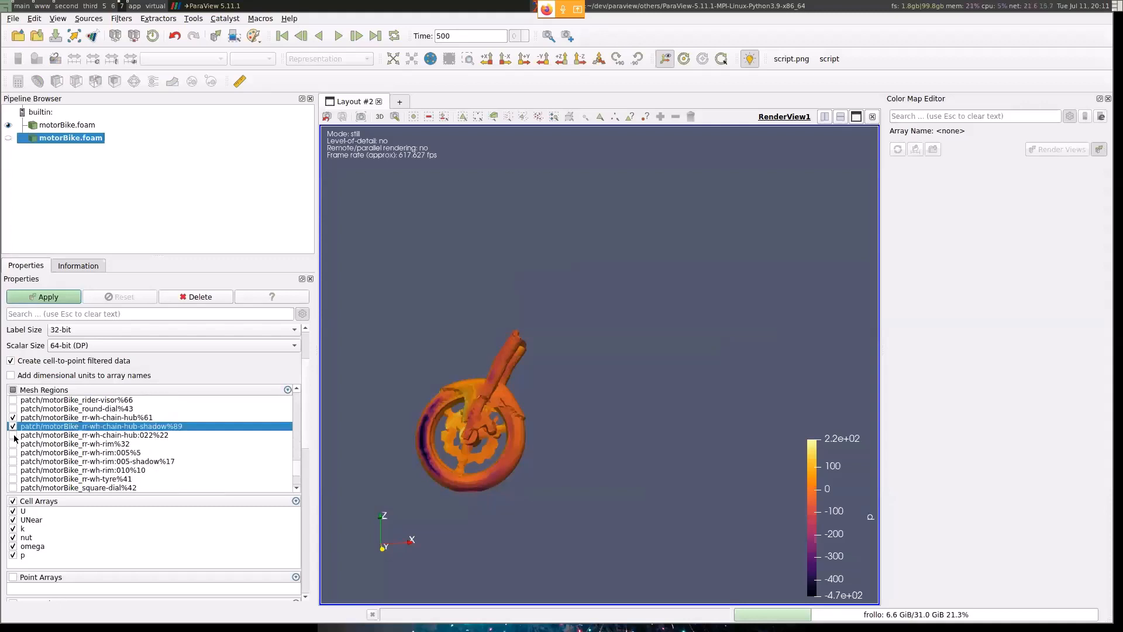
click(13, 444)
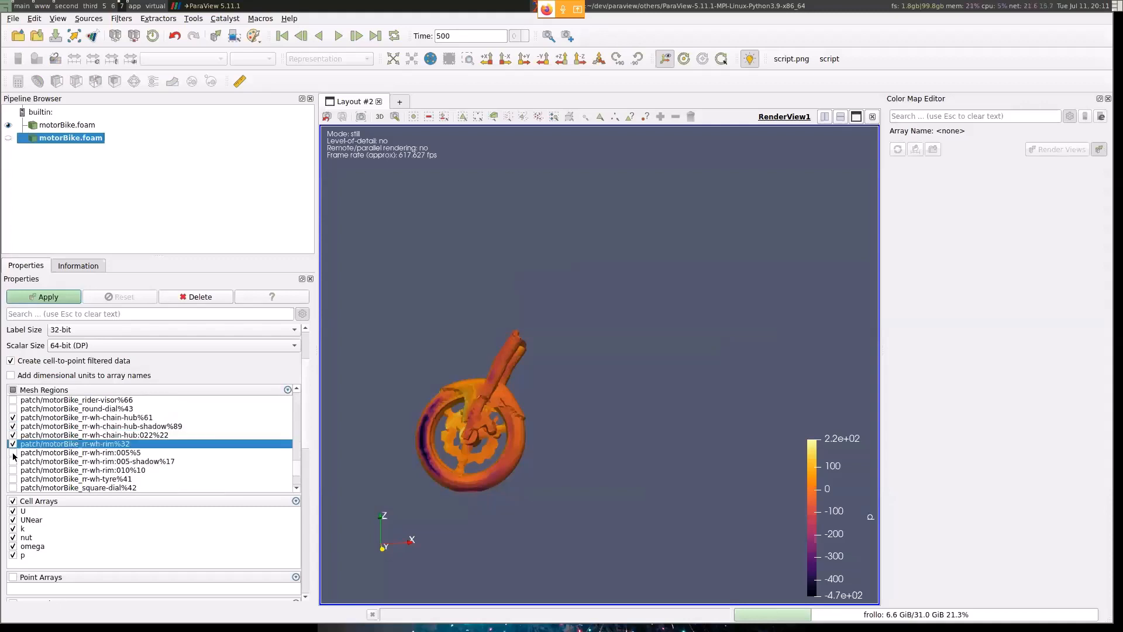
click(13, 453)
click(13, 452)
click(13, 461)
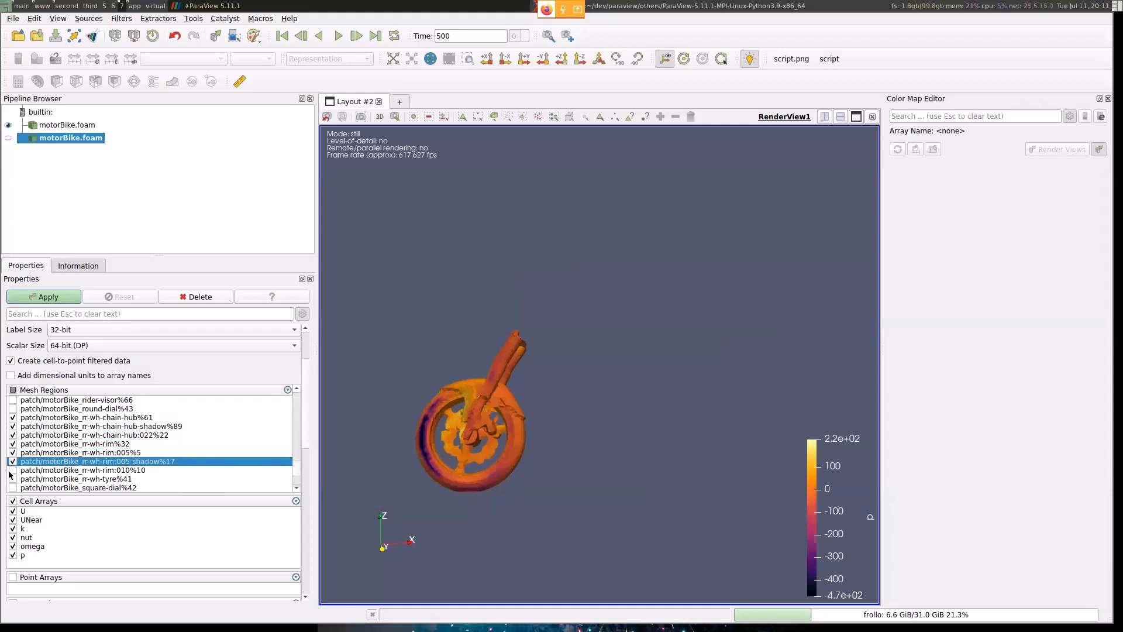
click(13, 469)
click(13, 478)
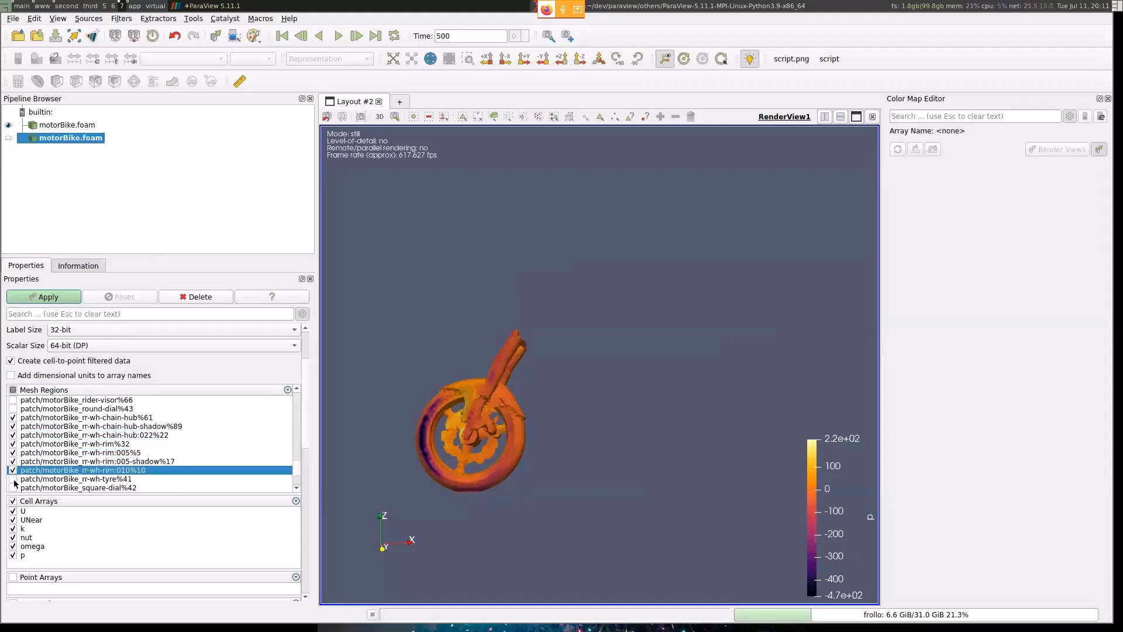
click(52, 299)
drag(655, 340, 626, 354)
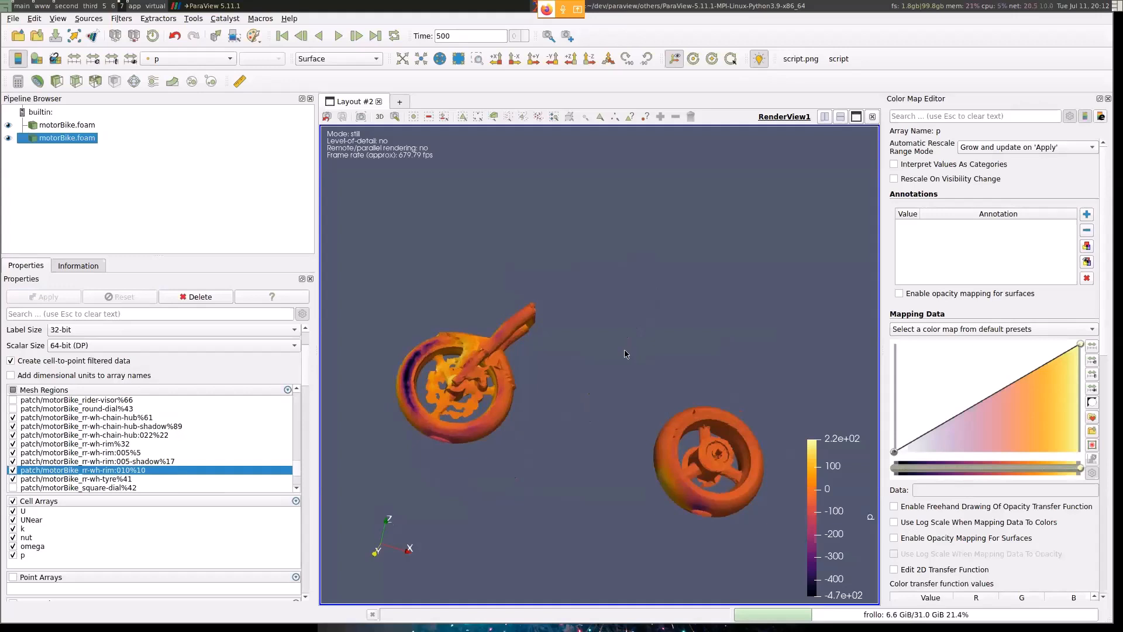
- Split the layout into one tall view beside two stacked ones and create a Render View in each empty cell
click(825, 118)
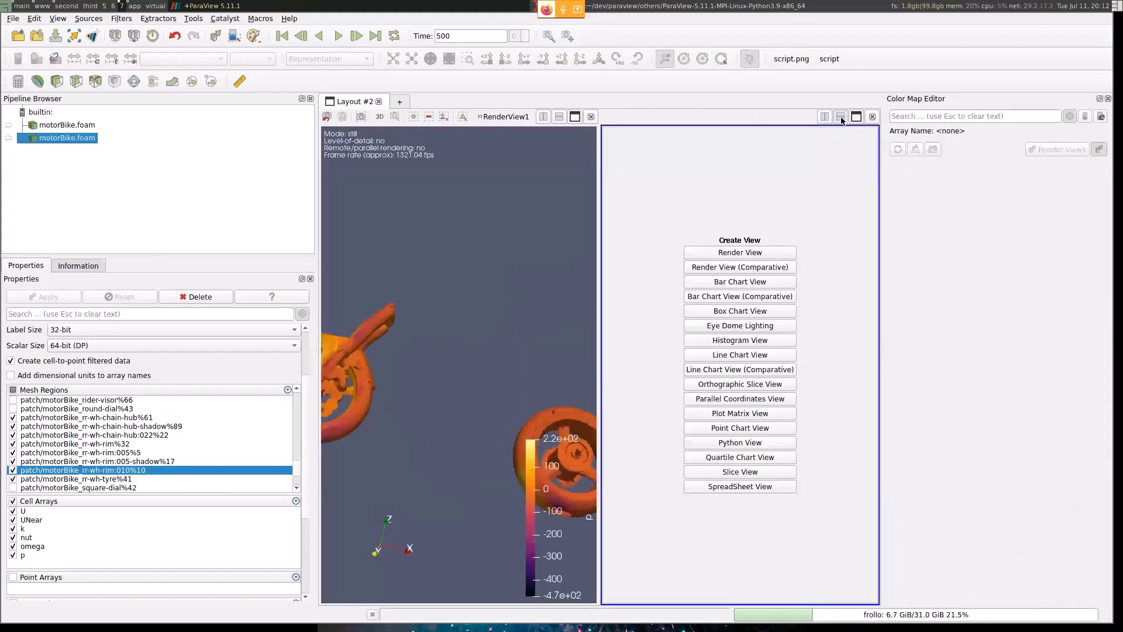
click(841, 117)
click(780, 152)
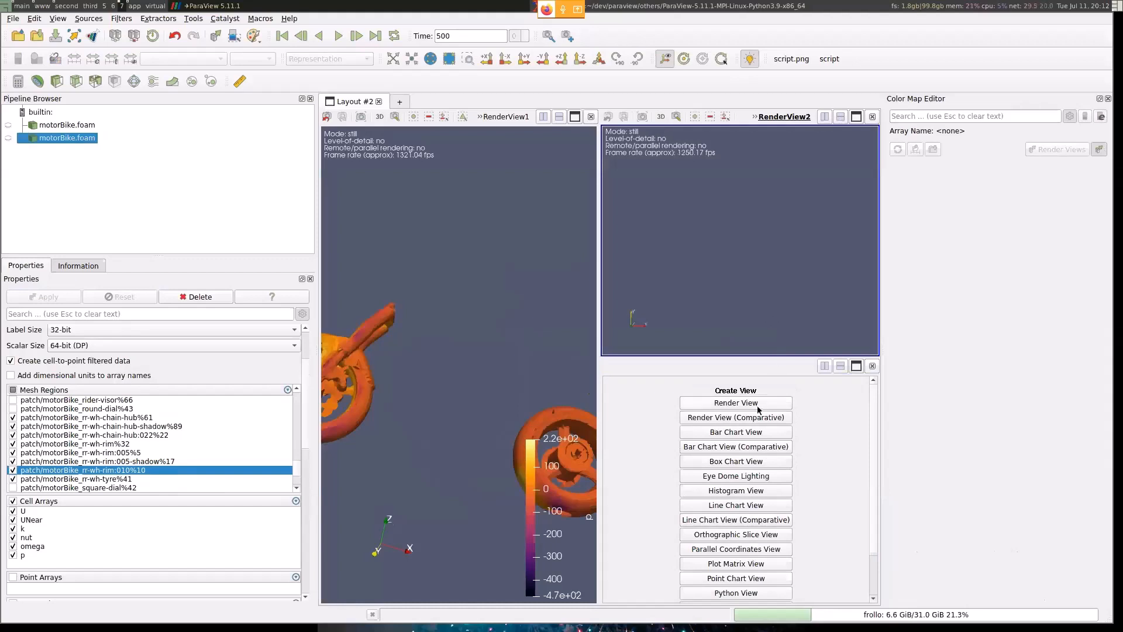
click(736, 402)
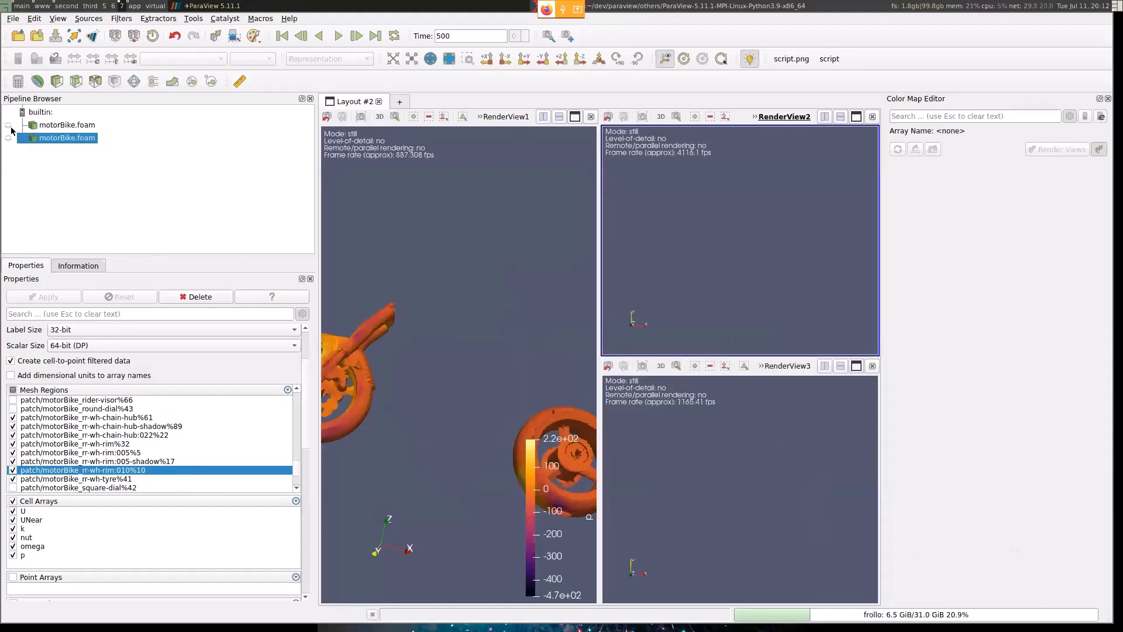
- Show the front-wheel source in RenderView2 and the rear-wheel source in RenderView3, and orient the camera in each view
click(9, 124)
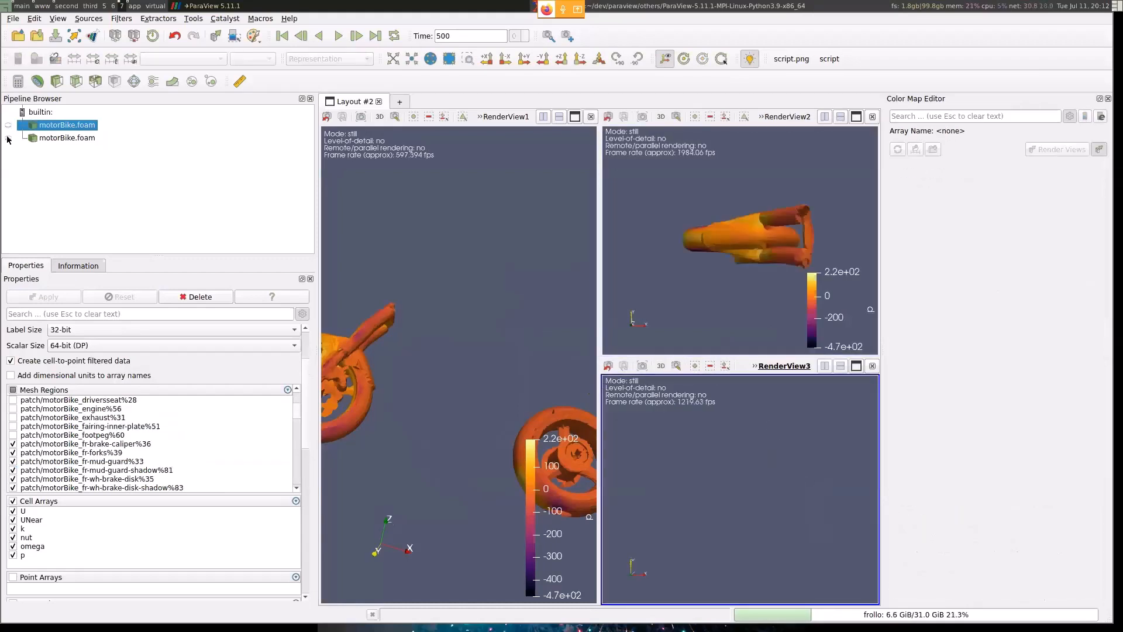
click(8, 139)
drag(490, 377, 481, 307)
drag(817, 254, 812, 196)
drag(738, 521, 770, 446)
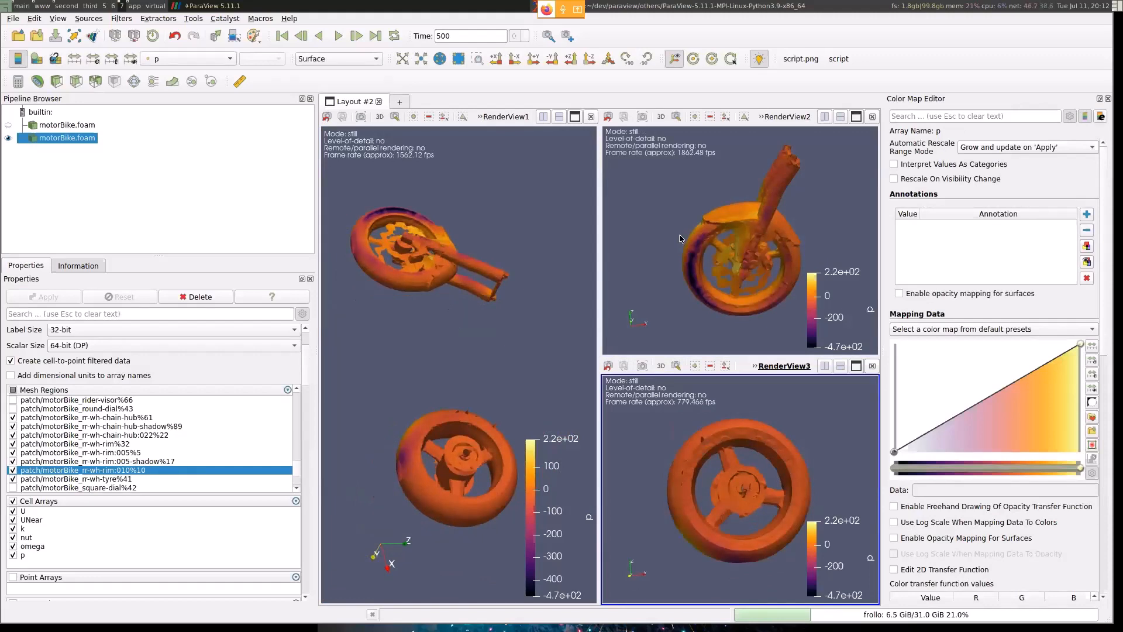
- Link the camera of RenderView1 to RenderView2, and the camera of RenderView2 to RenderView3
right_click(492, 208)
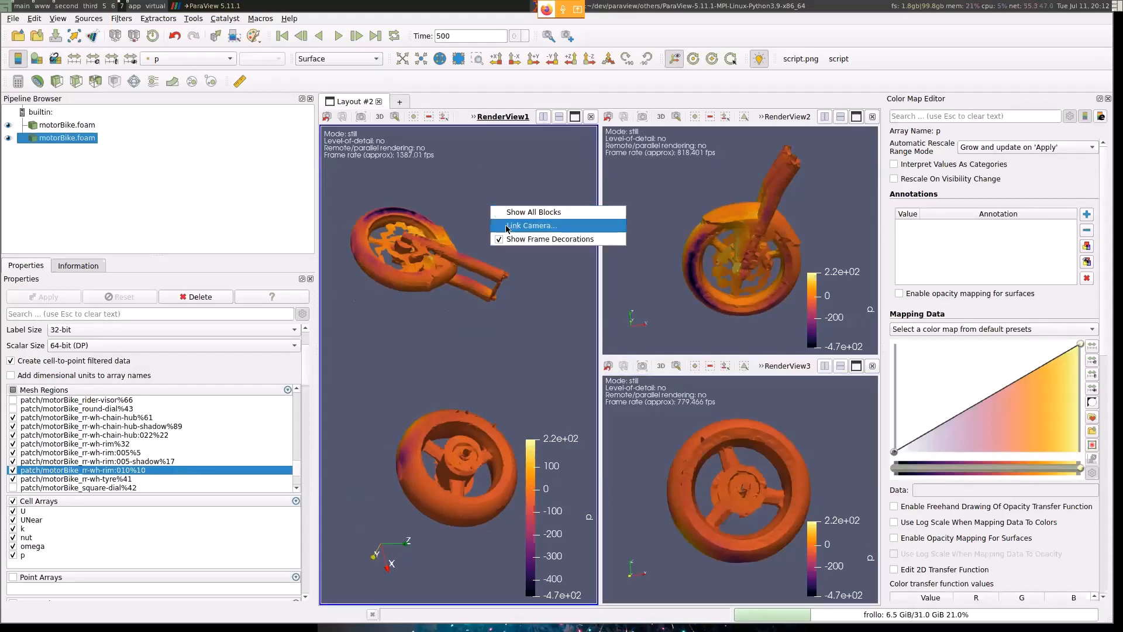
click(507, 226)
click(743, 204)
right_click(669, 185)
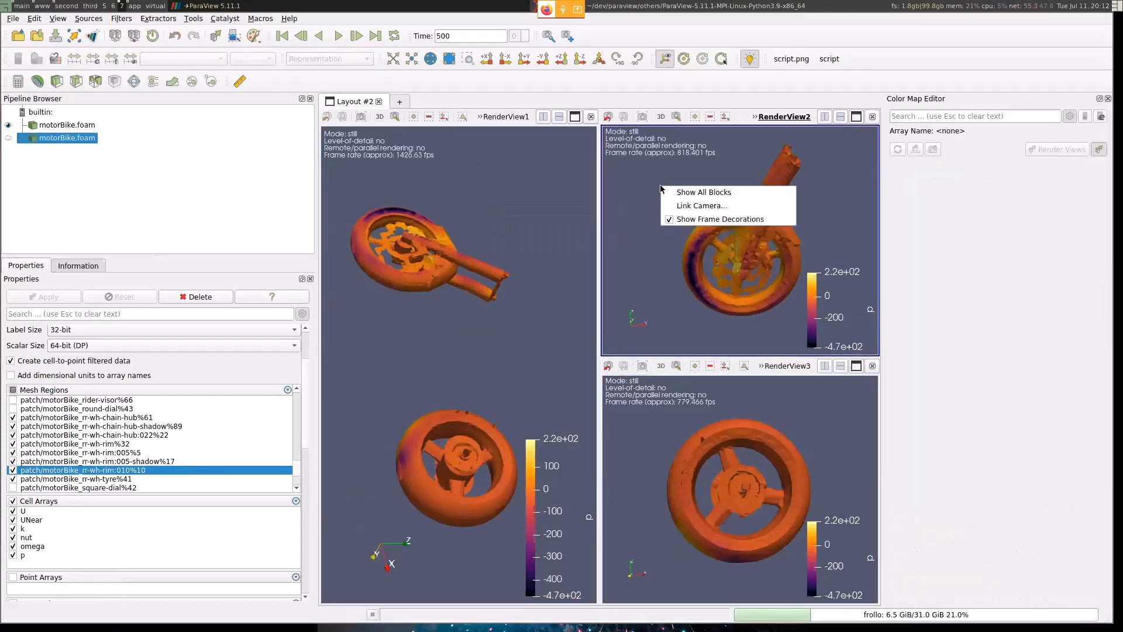
click(685, 204)
click(656, 432)
- Rotate and zoom the wheels in RenderView3 and RenderView1 to check that the linked cameras move together
drag(655, 433, 781, 474)
scroll(780, 474, down, 10)
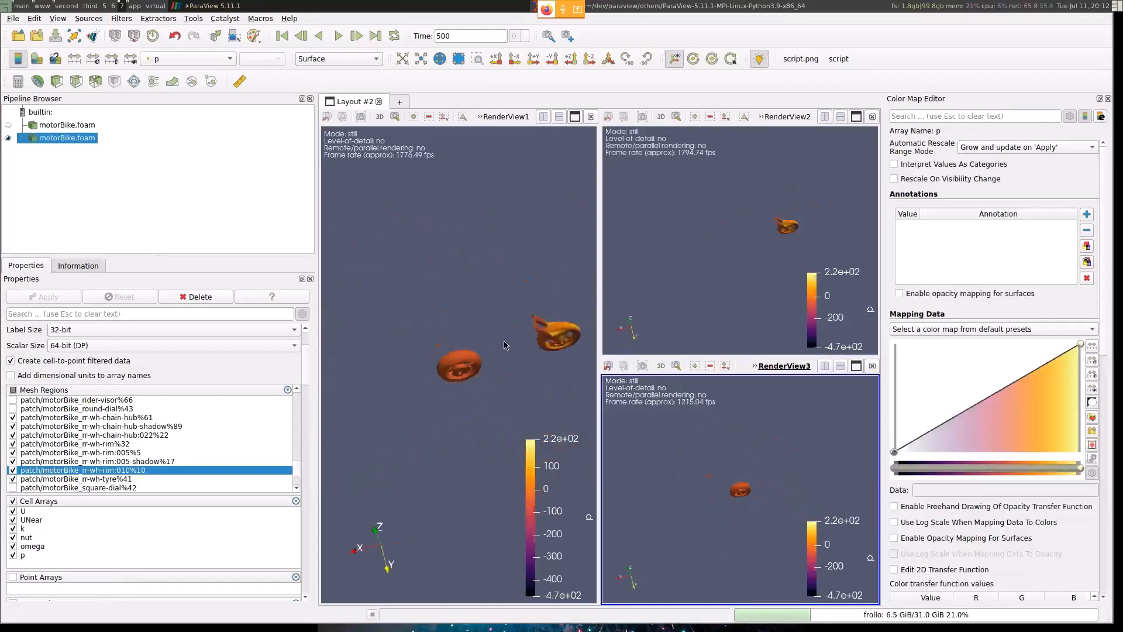
drag(507, 346, 521, 401)
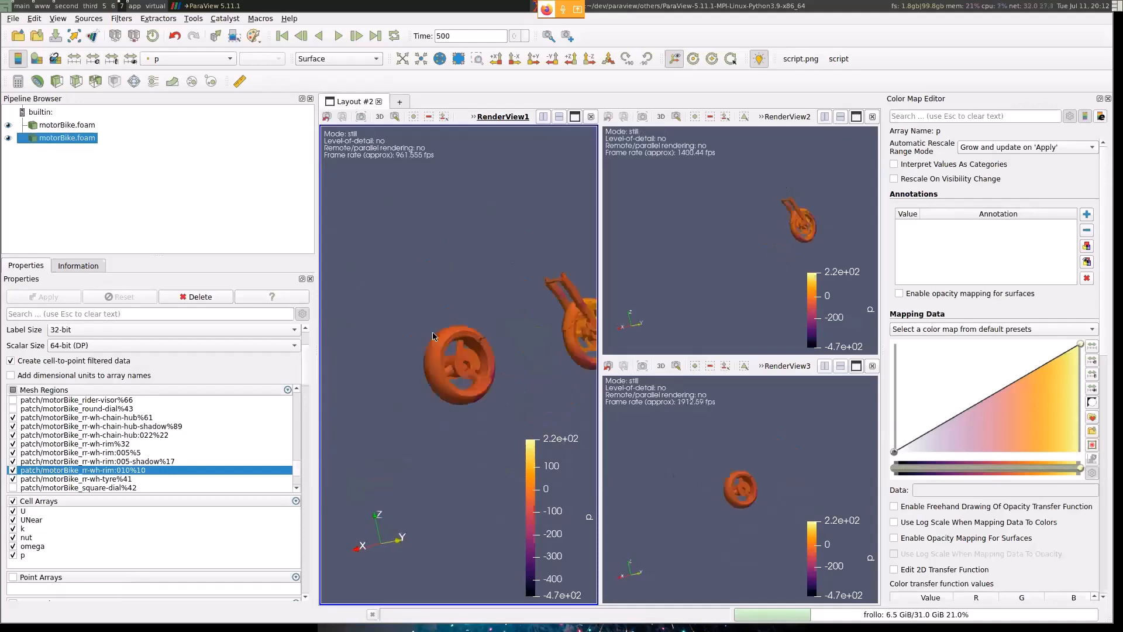
drag(502, 334, 496, 233)
scroll(498, 385, up, 3)
drag(497, 386, 354, 307)
- Color the front wheel by nut in RenderView2 only, and rotate RenderView1 to compare the linked views
click(718, 242)
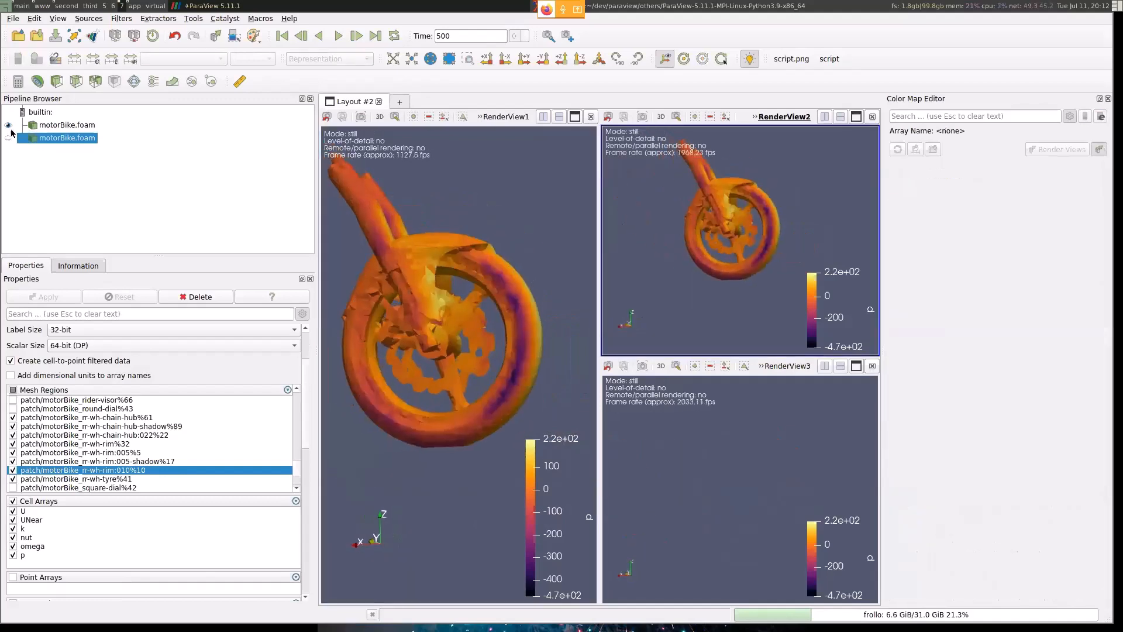
click(37, 125)
click(217, 59)
click(213, 62)
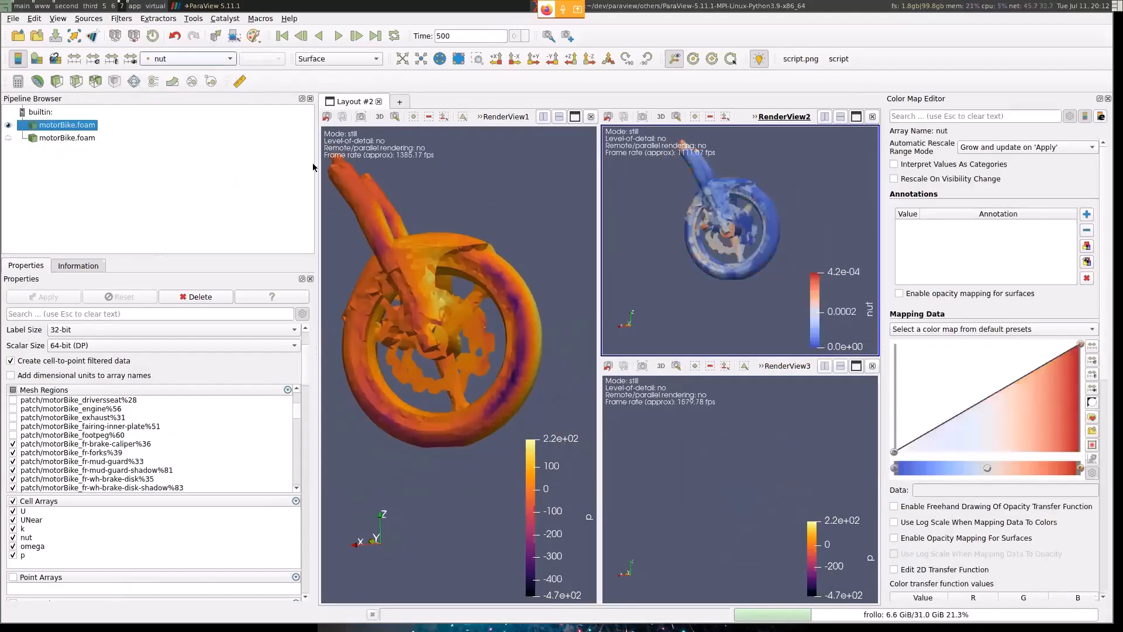
drag(428, 225, 479, 208)
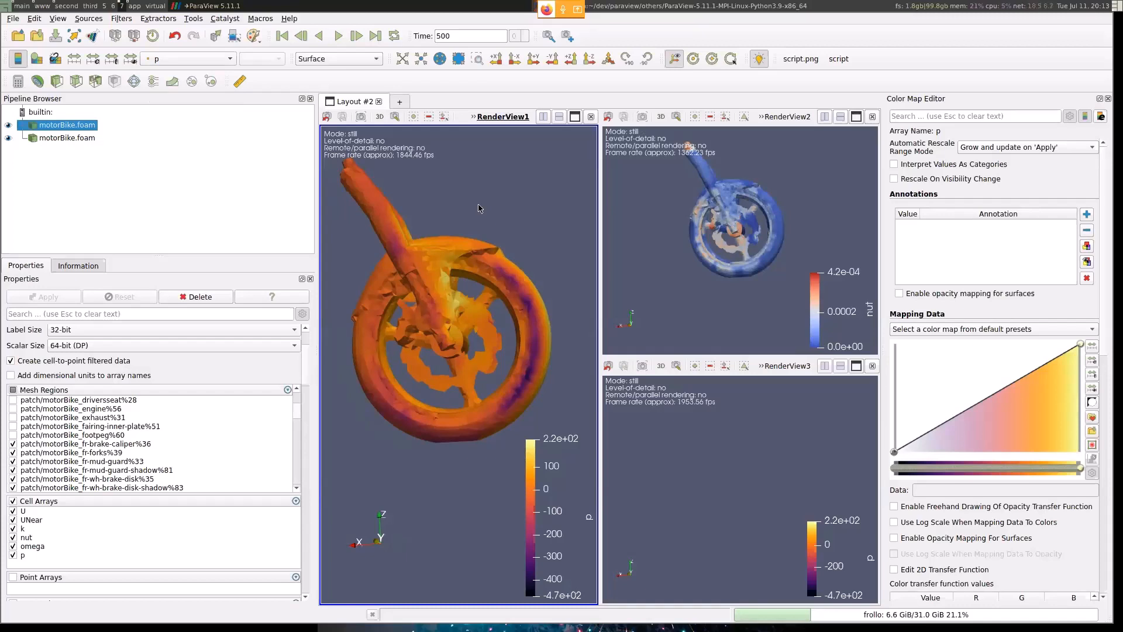
- Hide the rear-wheel source in RenderView1, close RenderView2 and RenderView3, and reset the camera on the front wheel
click(9, 138)
click(872, 117)
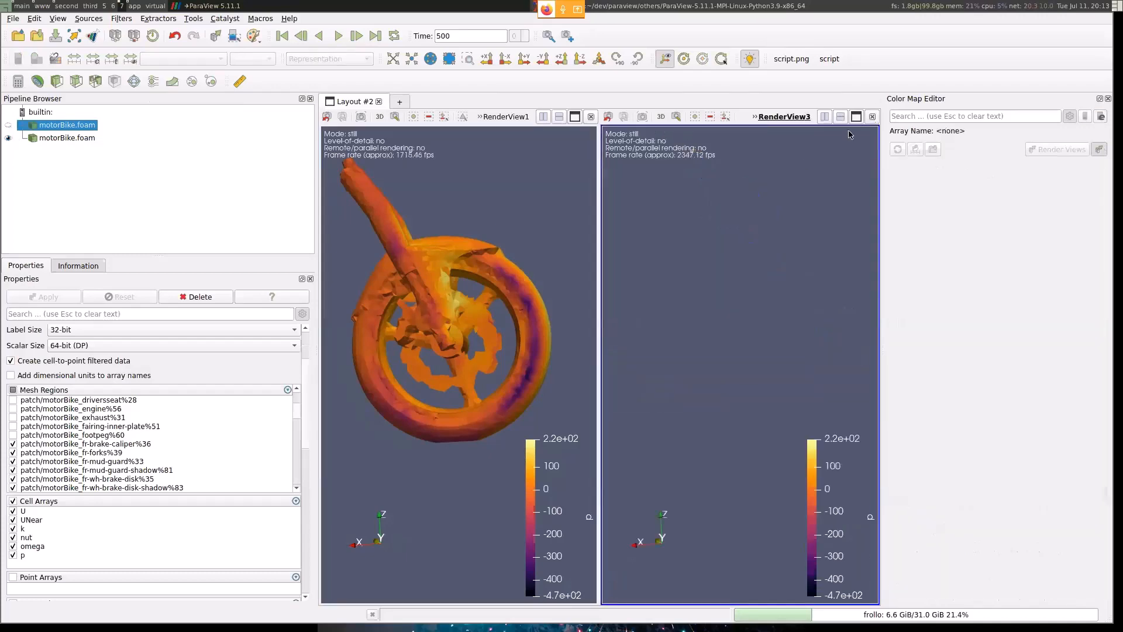
click(872, 116)
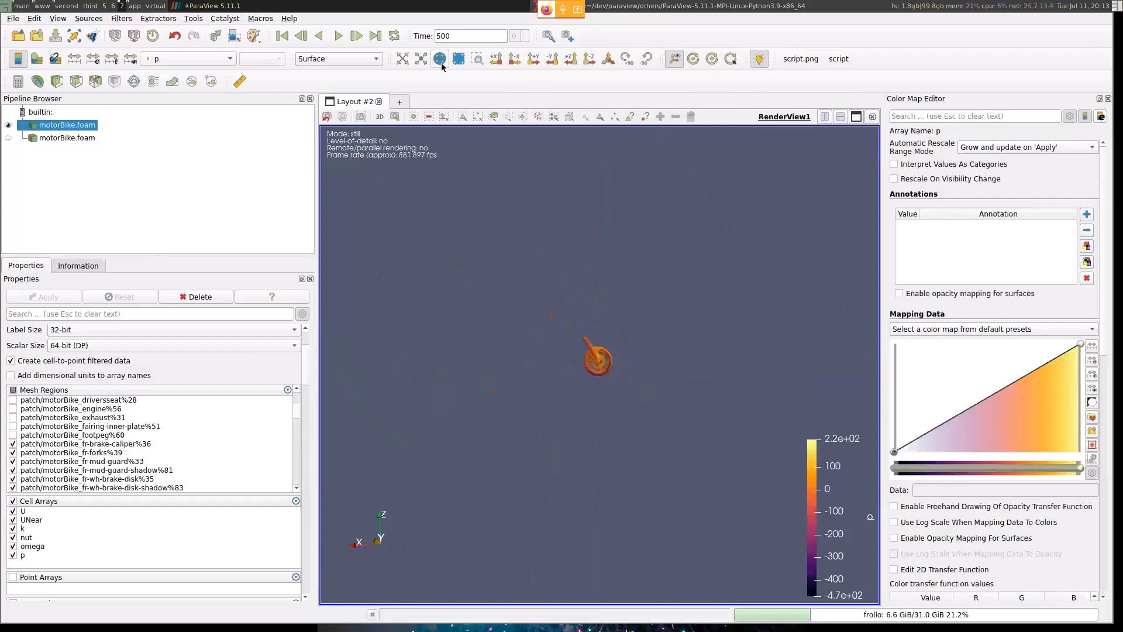
click(400, 61)
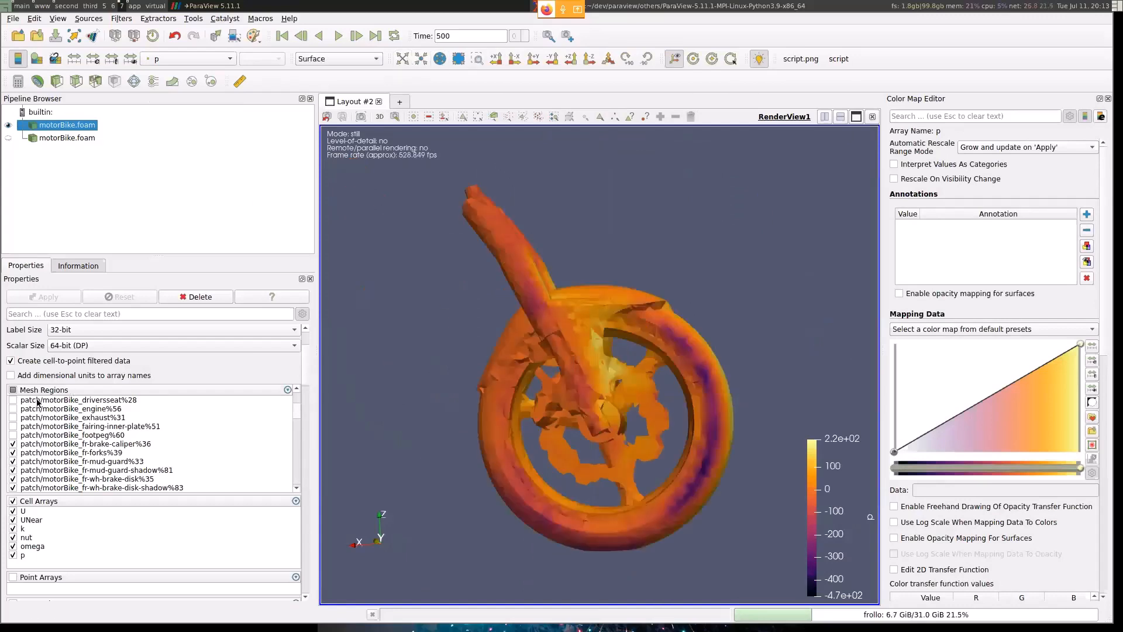
click(16, 392)
click(16, 391)
click(16, 391)
scroll(29, 413, up, 6)
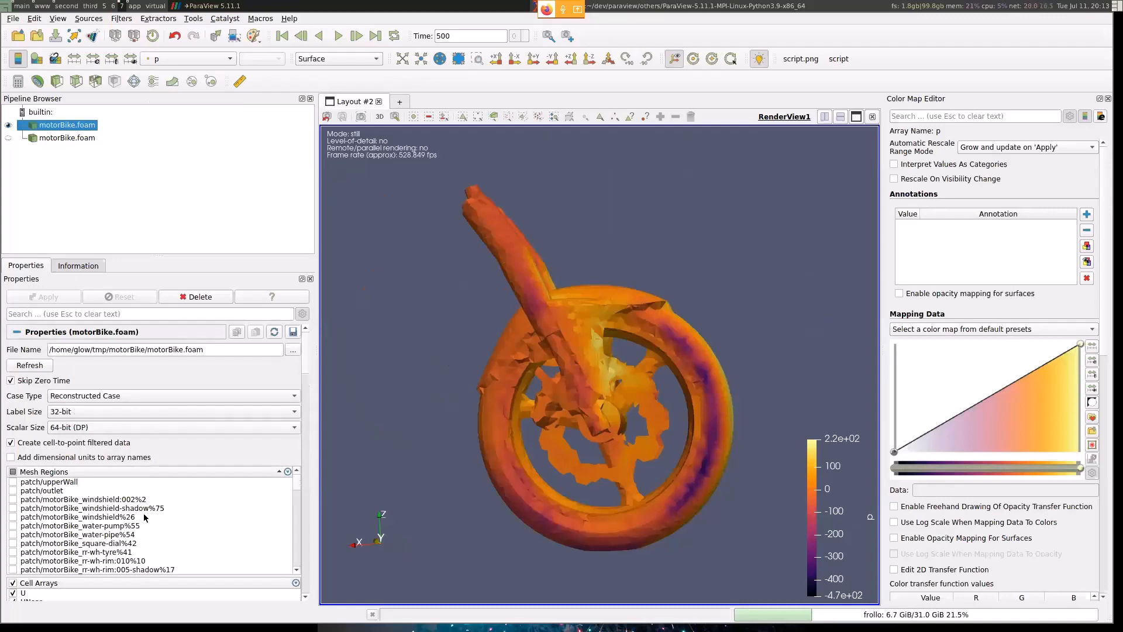
scroll(145, 518, down, 10)
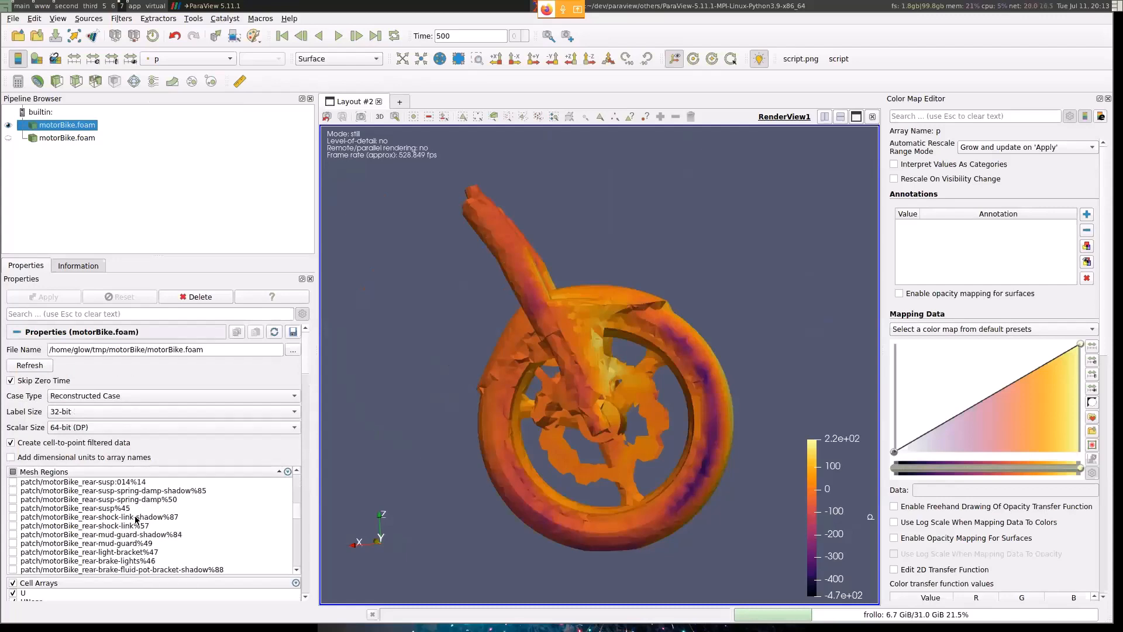
click(12, 472)
scroll(63, 531, up, 10)
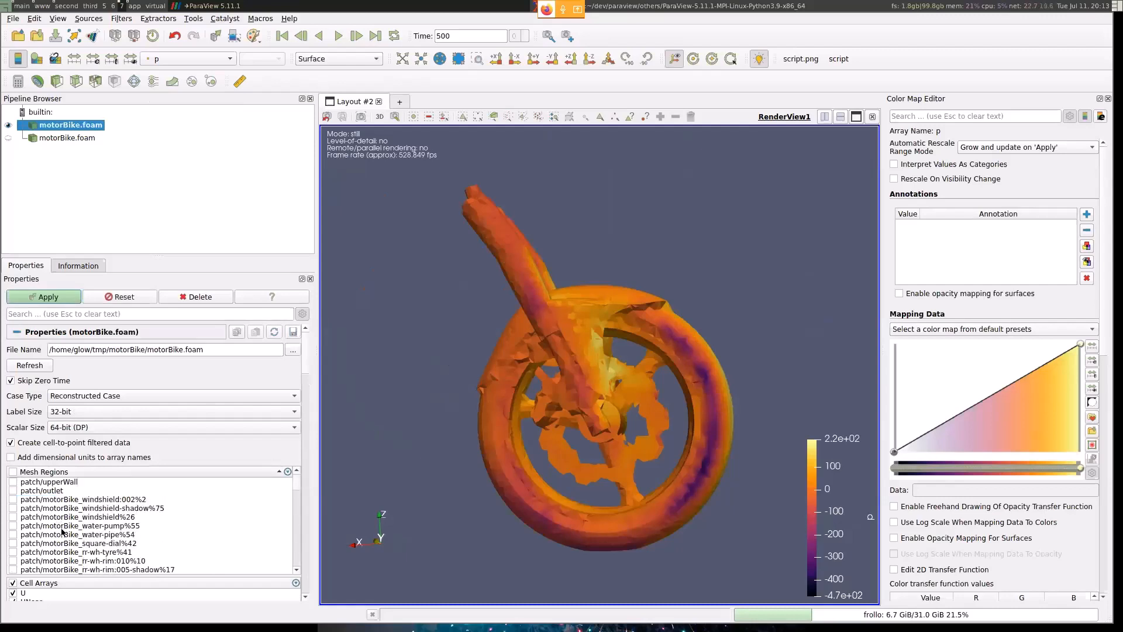
scroll(306, 368, down, 5)
scroll(311, 357, up, 4)
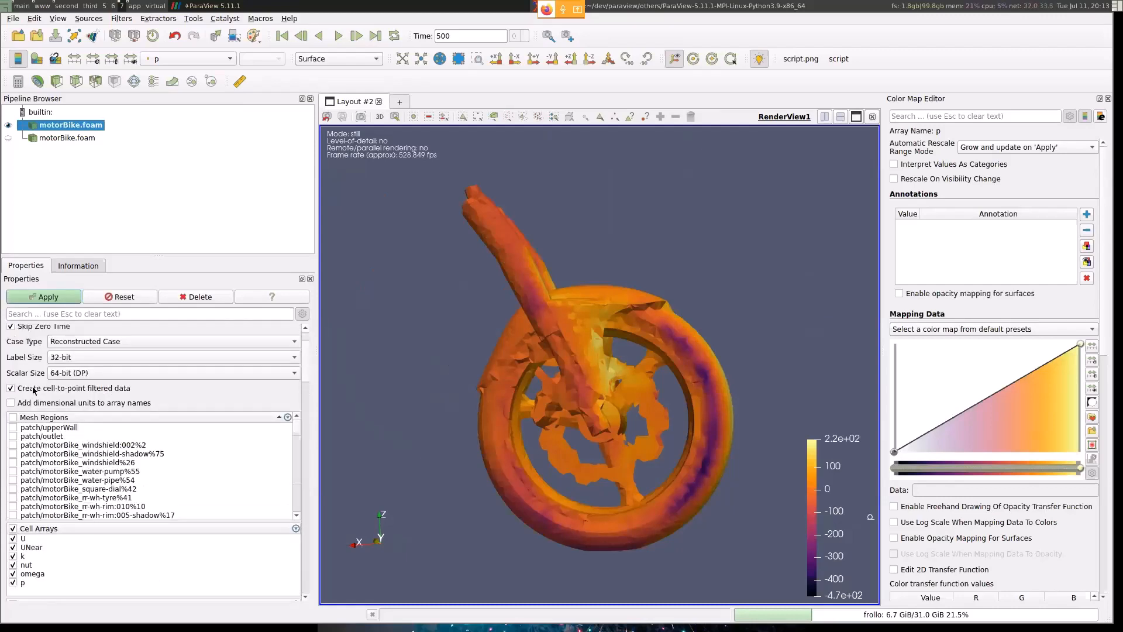
- Delete both motorBike.foam sources from the pipeline
click(229, 301)
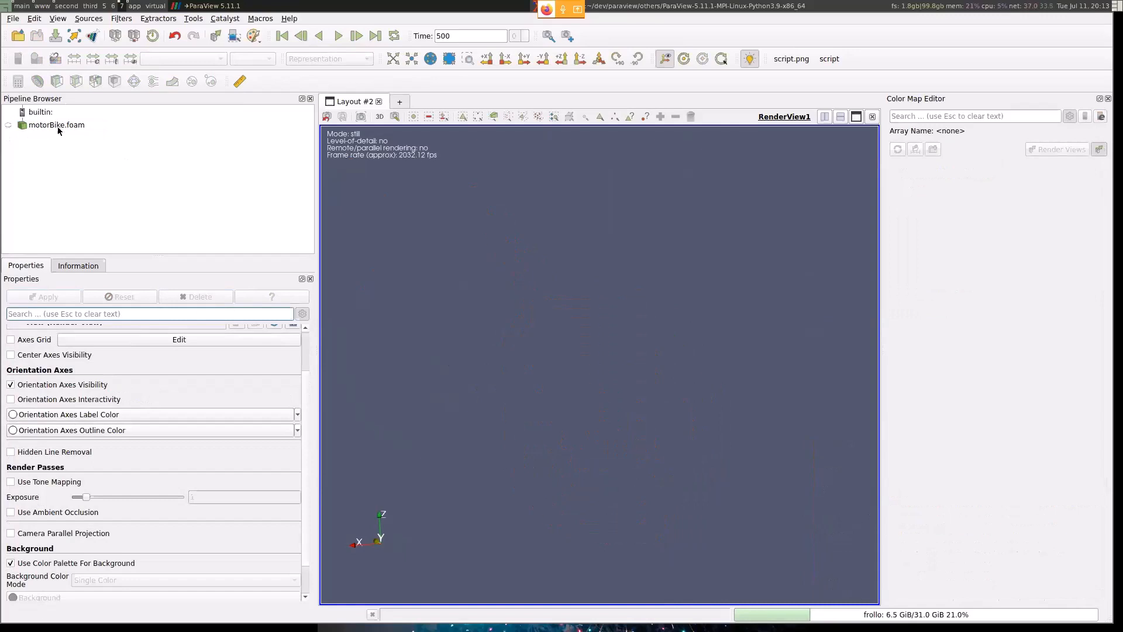
click(198, 299)
- Load motorBike.foam without the internalMesh region, close the Color Map Editor, and reposition the motorbike in RenderView1
click(13, 18)
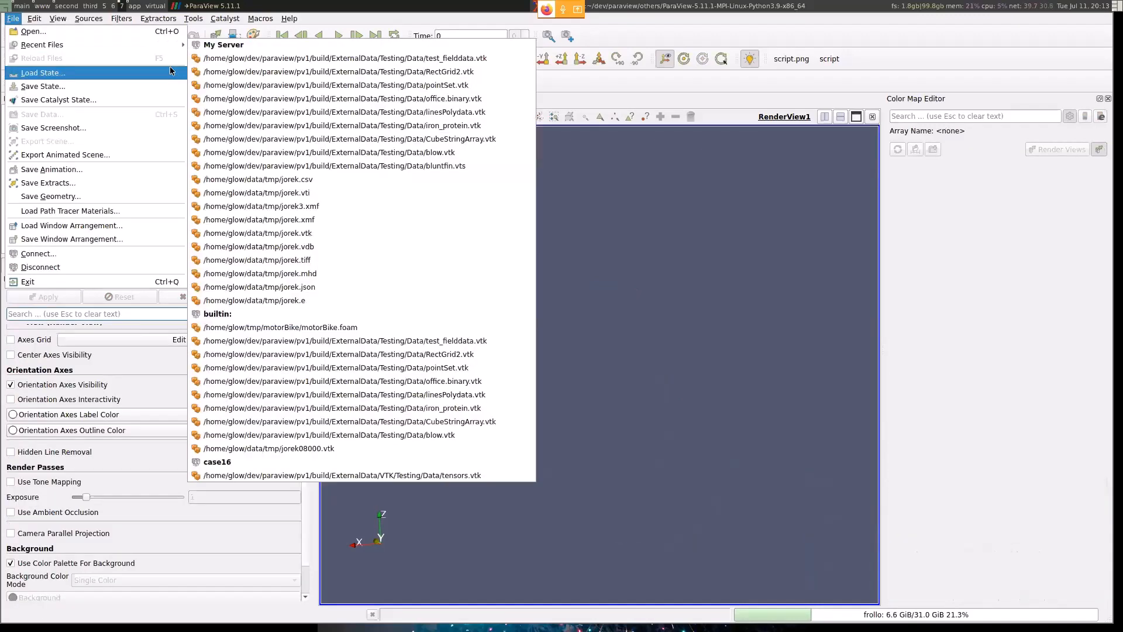
click(97, 34)
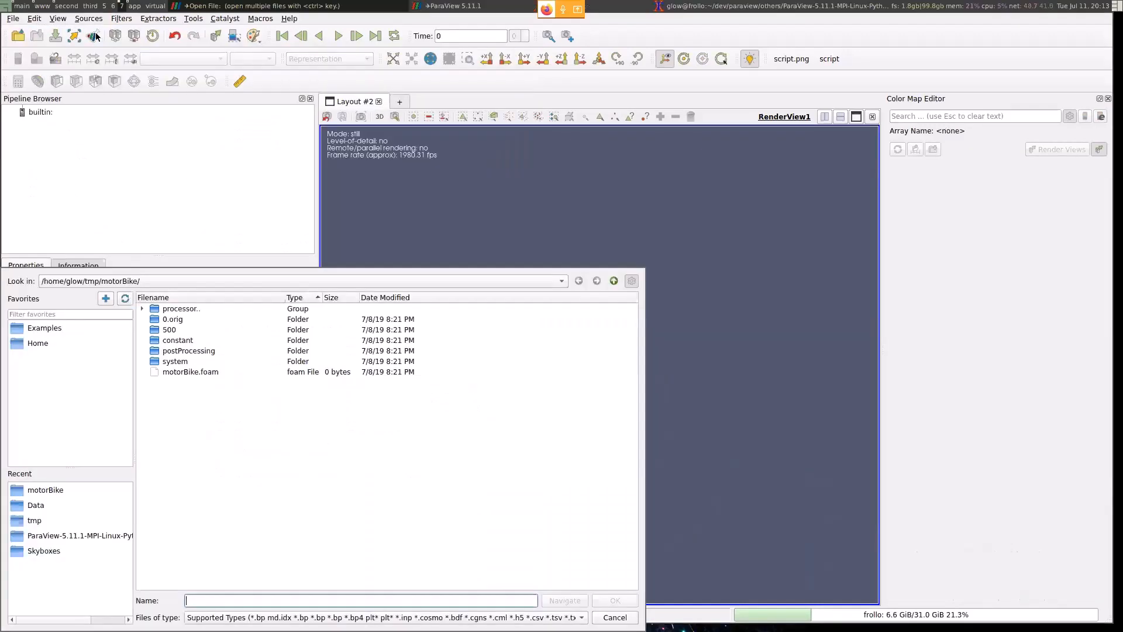
double_click(178, 372)
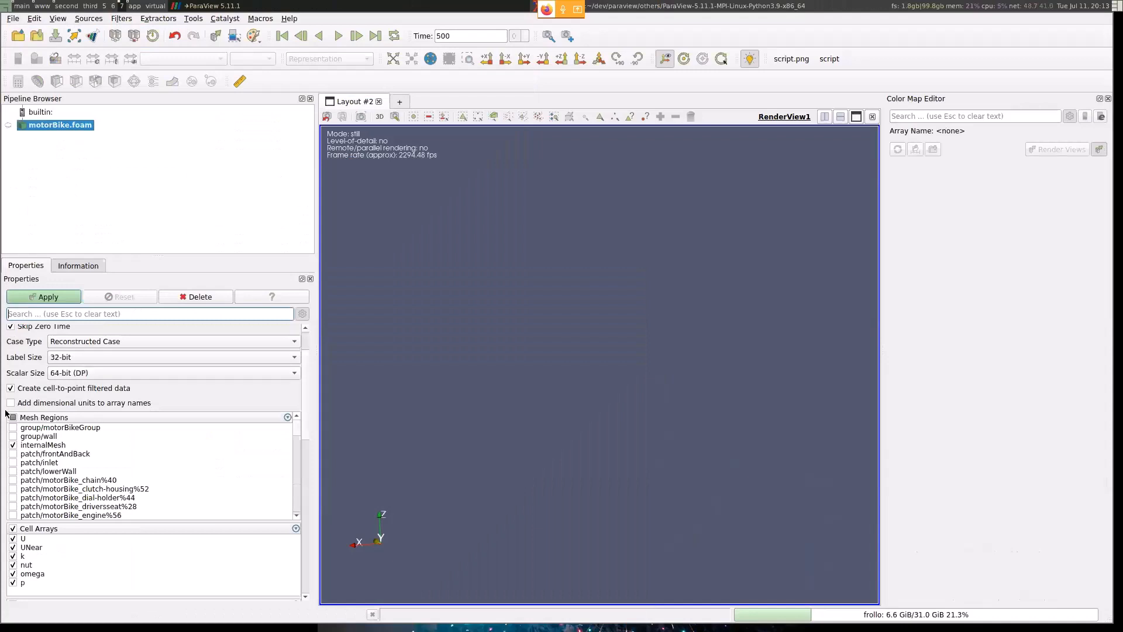
click(13, 445)
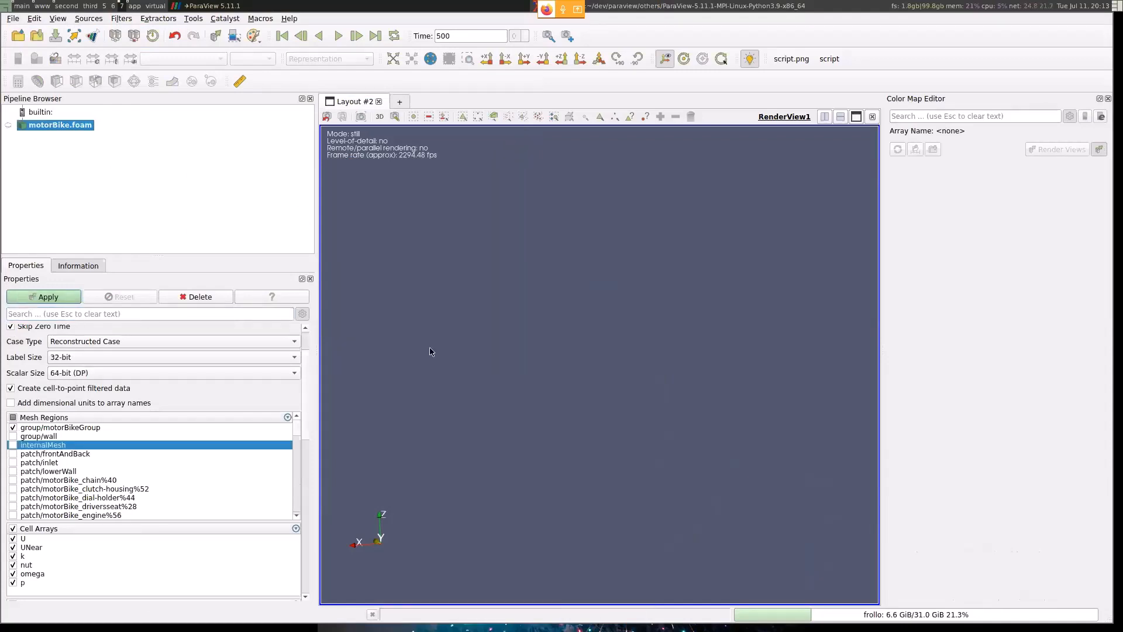
click(1109, 99)
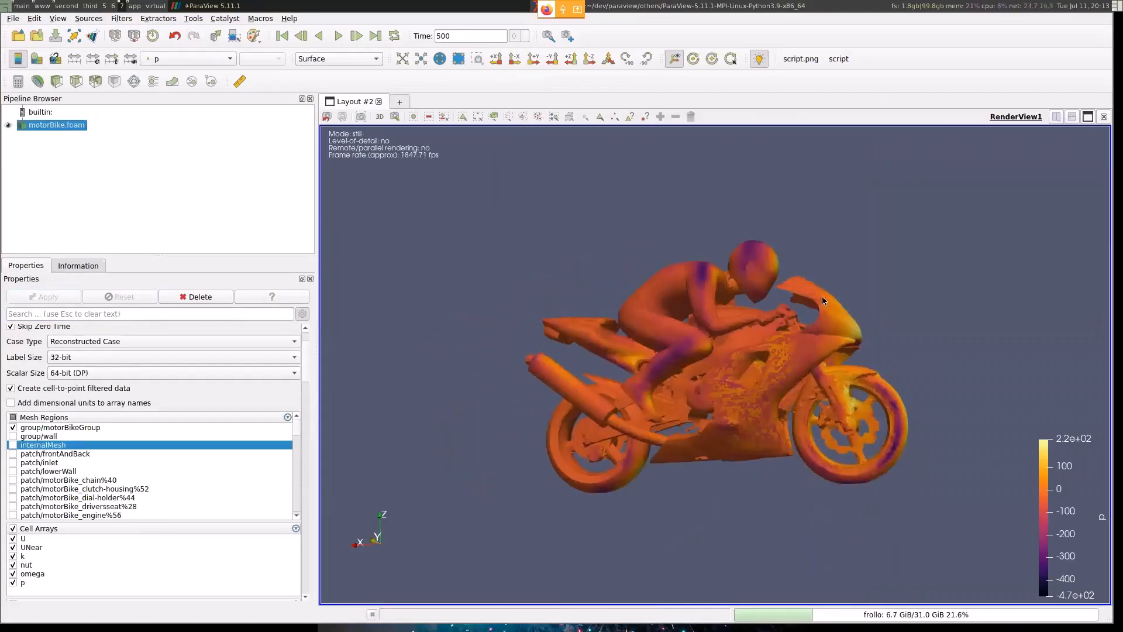
middle_drag(822, 299, 716, 266)
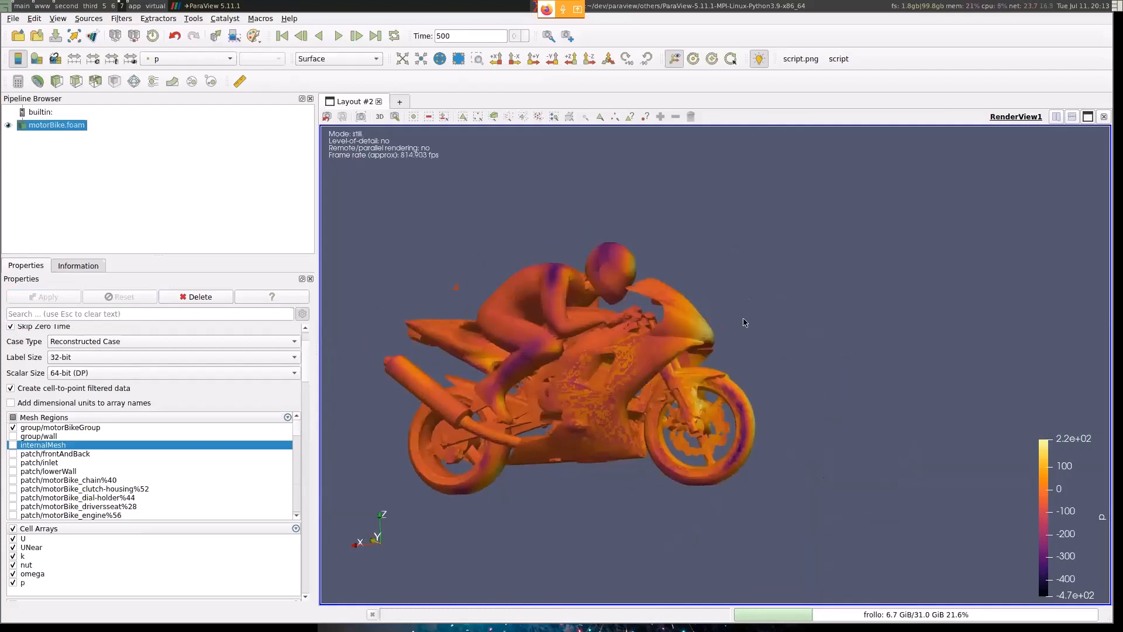
- Show motorBike.foam in a new Render View beside RenderView1, colored by omega there
click(1058, 117)
click(916, 251)
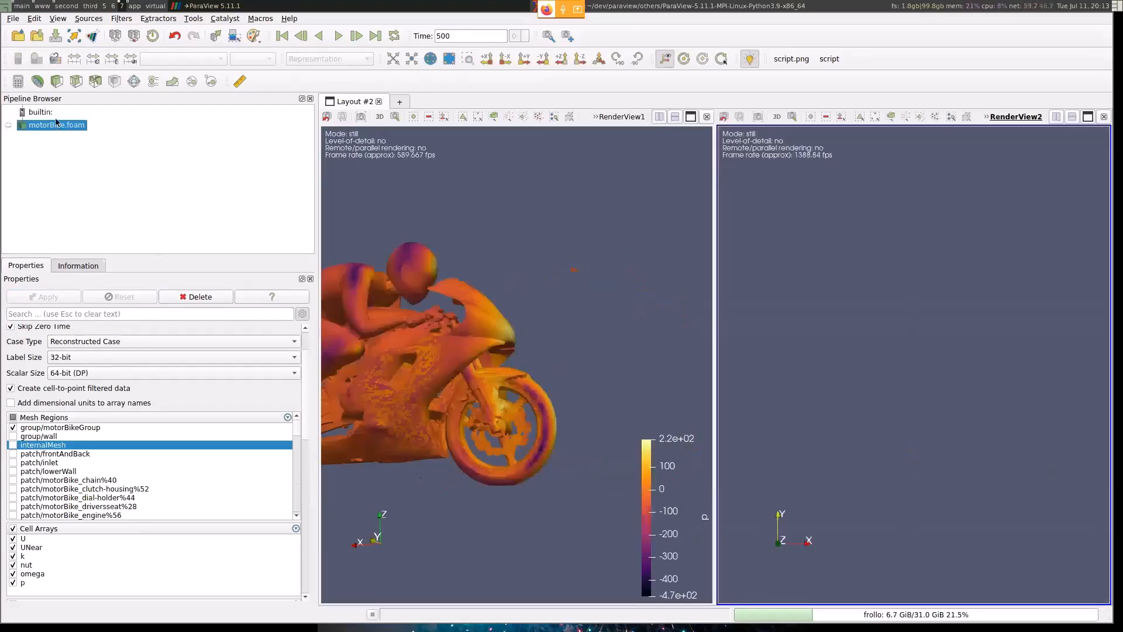
click(8, 124)
click(231, 59)
click(176, 73)
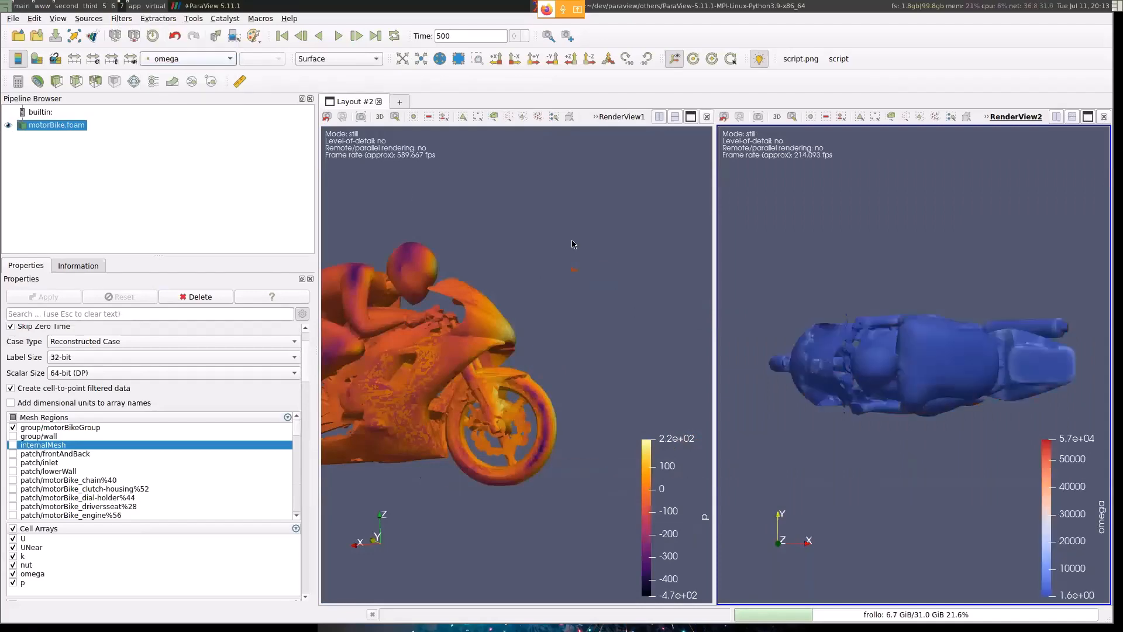
- Link the camera of RenderView1 with RenderView2, and rotate the motorbike to a side view in both
right_click(572, 244)
click(592, 259)
click(927, 296)
drag(927, 297, 964, 376)
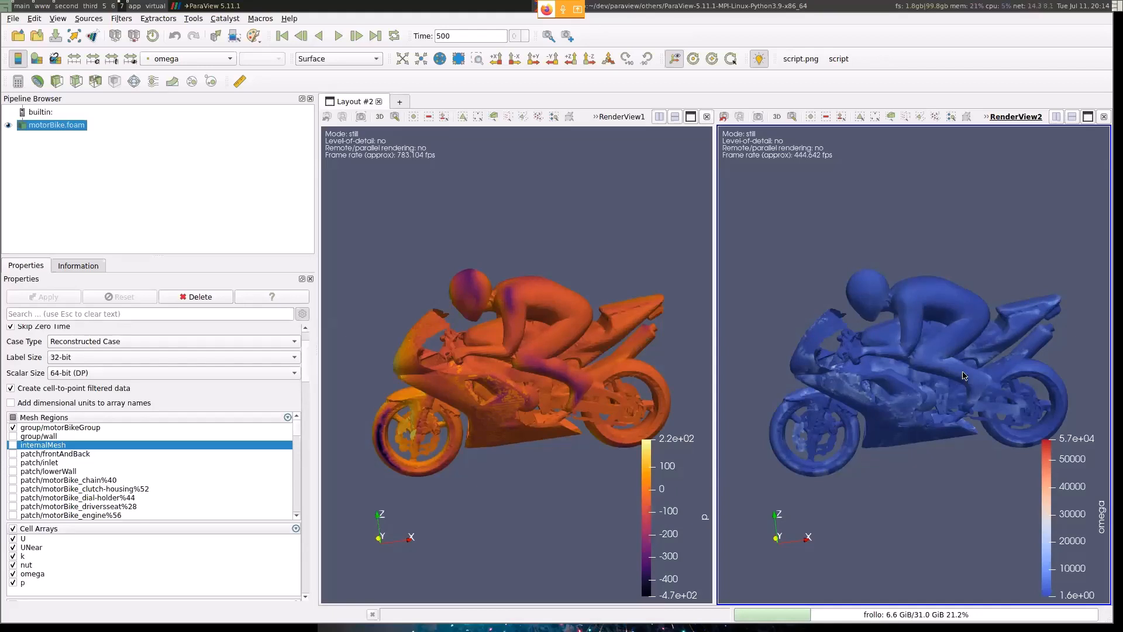
- Add an Extract Block filter to motorBike.foam without applying it
key(ctrl+space)
text(extt)
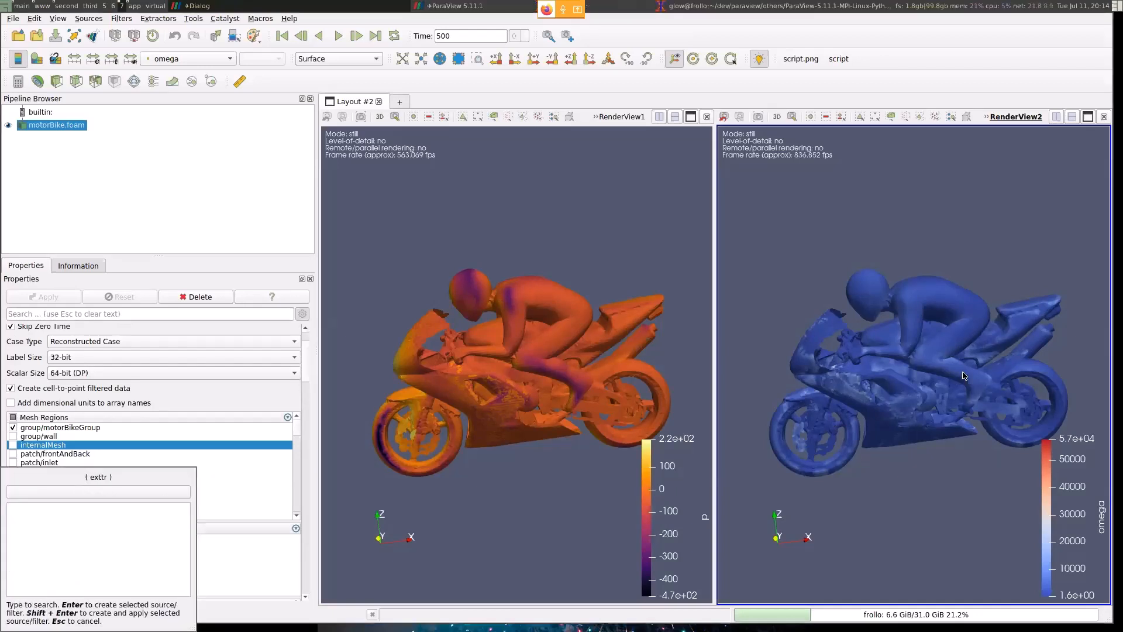
key(Return)
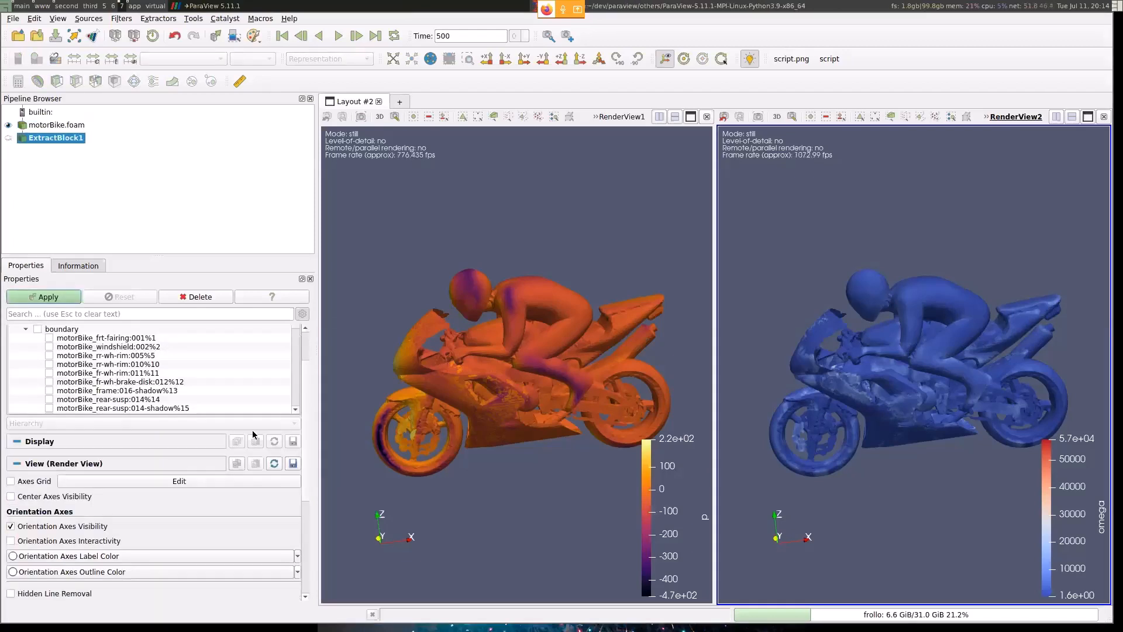
- Examine the Extract Block filter's block hierarchy and selectors, and add a blank selector entry
scroll(252, 430, up, 2)
mouse_move(295, 379)
mouse_down()
mouse_move(297, 397)
mouse_move(307, 393)
mouse_move(299, 370)
mouse_up()
click(69, 353)
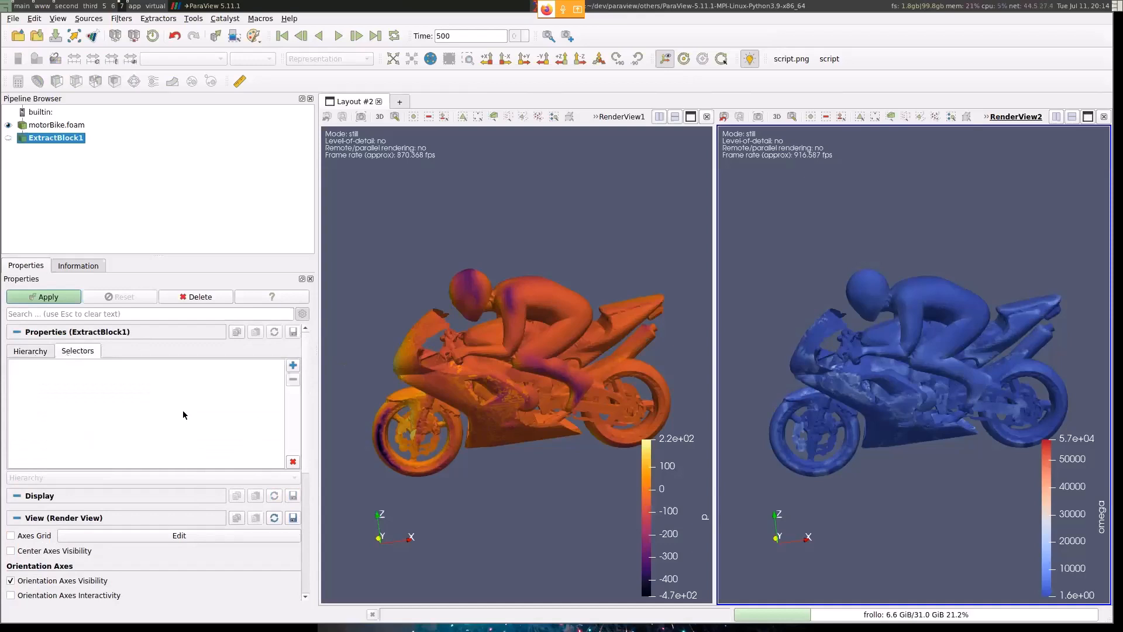
click(46, 352)
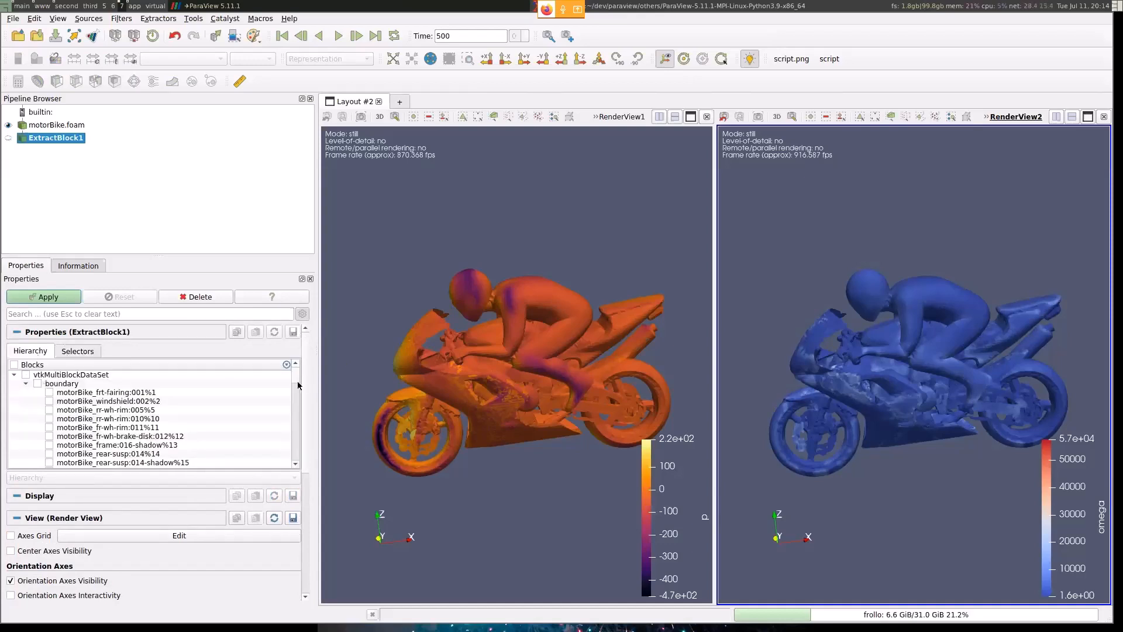
scroll(297, 384, down, 1)
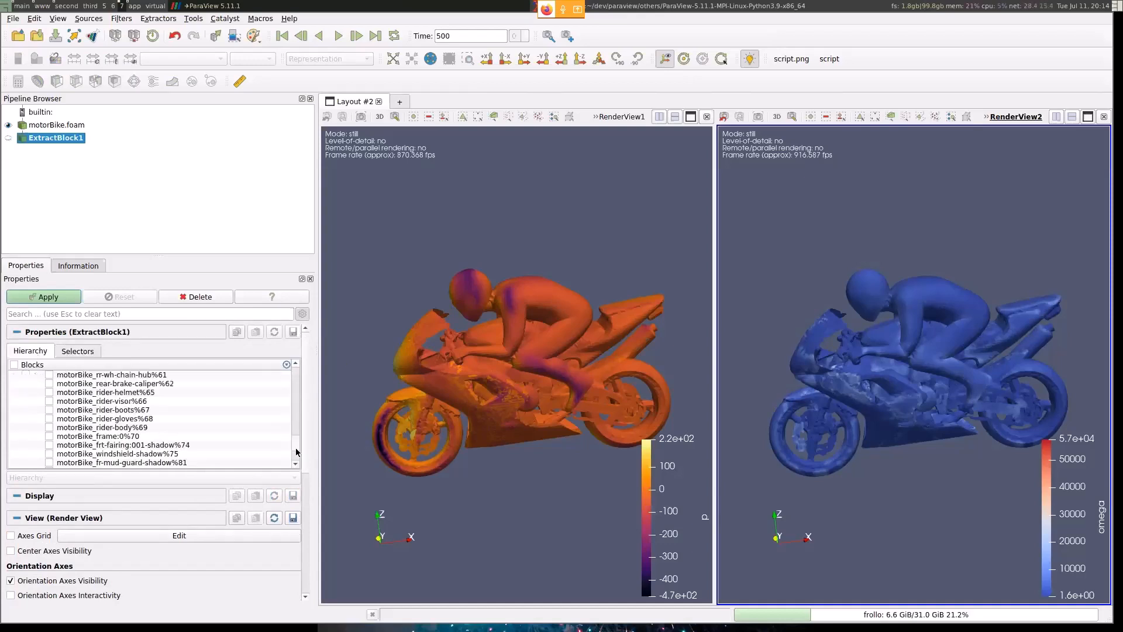
scroll(297, 384, up, 1)
click(85, 352)
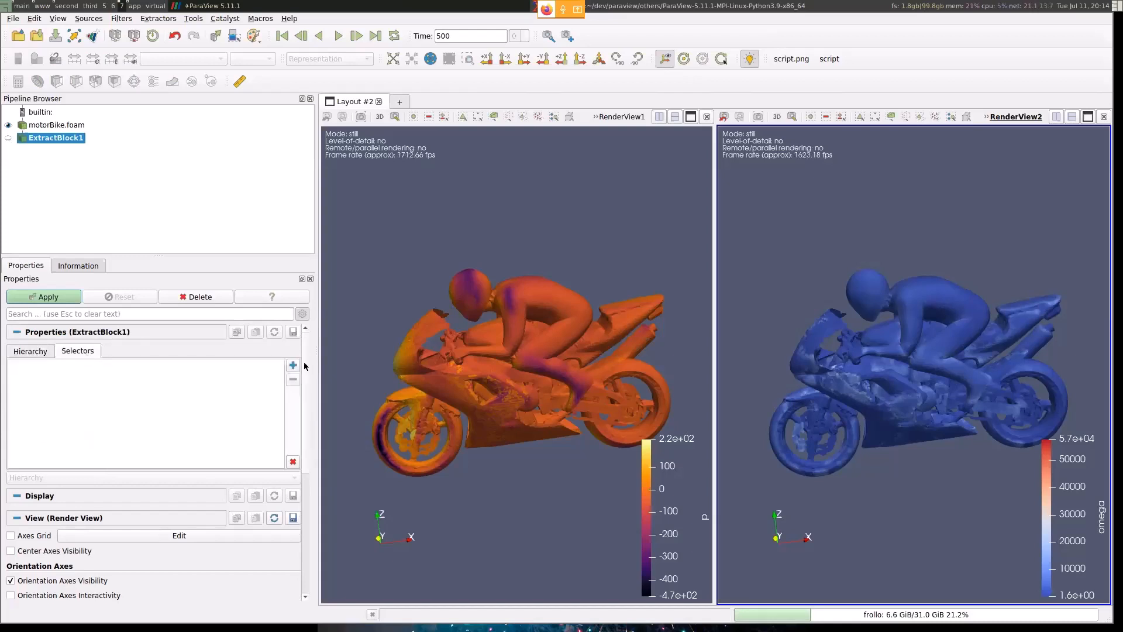
click(293, 365)
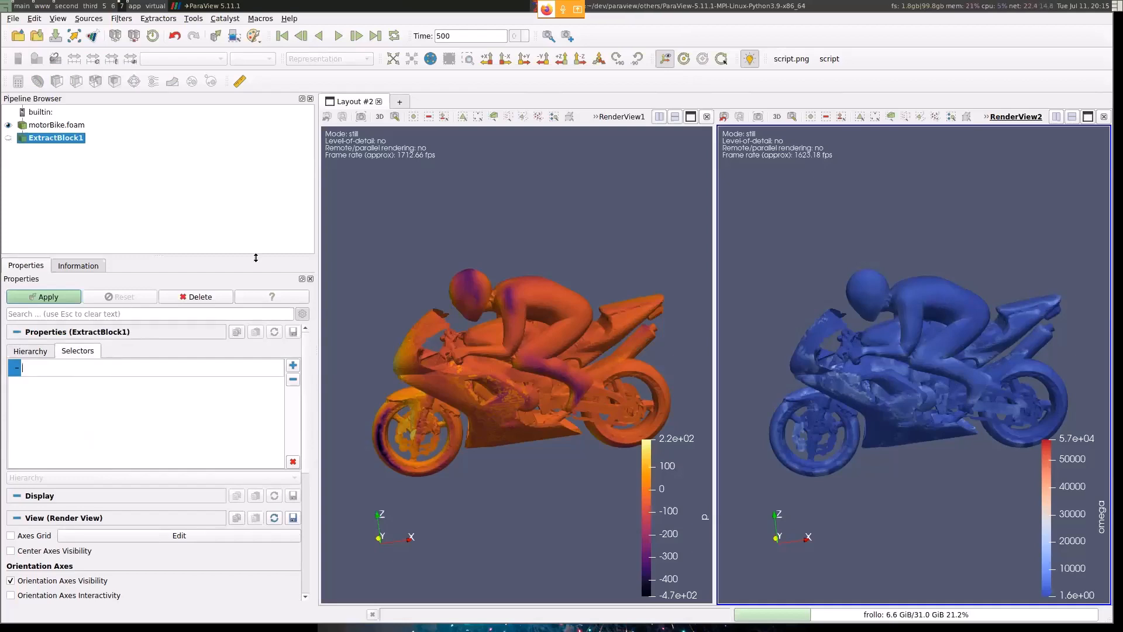
- Delete the Extract Block filter, close RenderView2, and rotate the motorbike in the remaining view
click(209, 297)
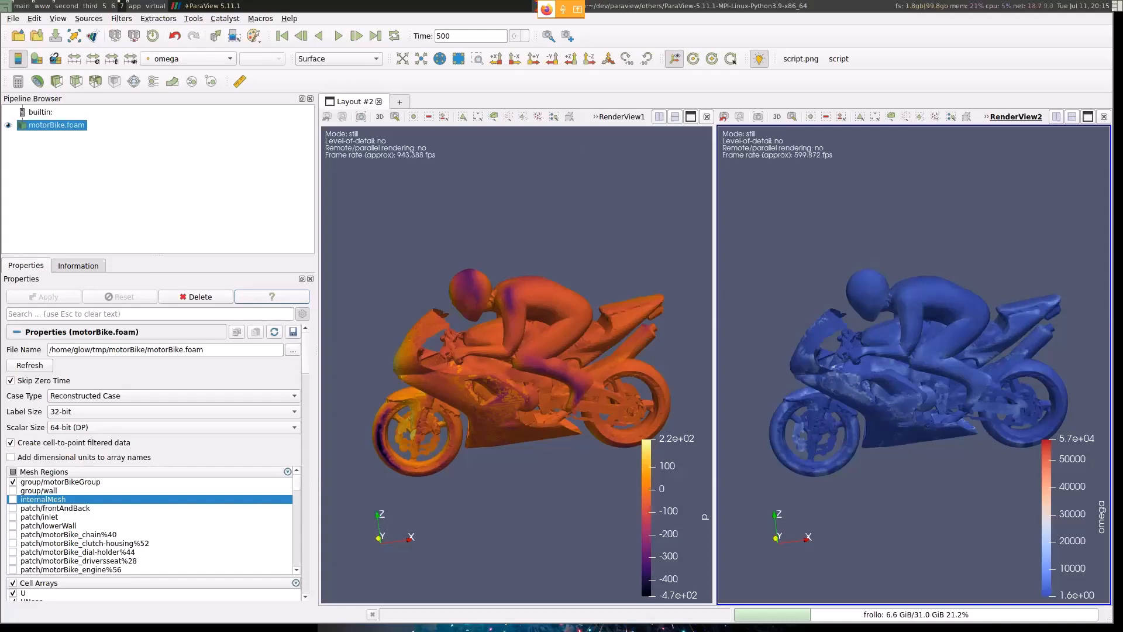
click(1104, 116)
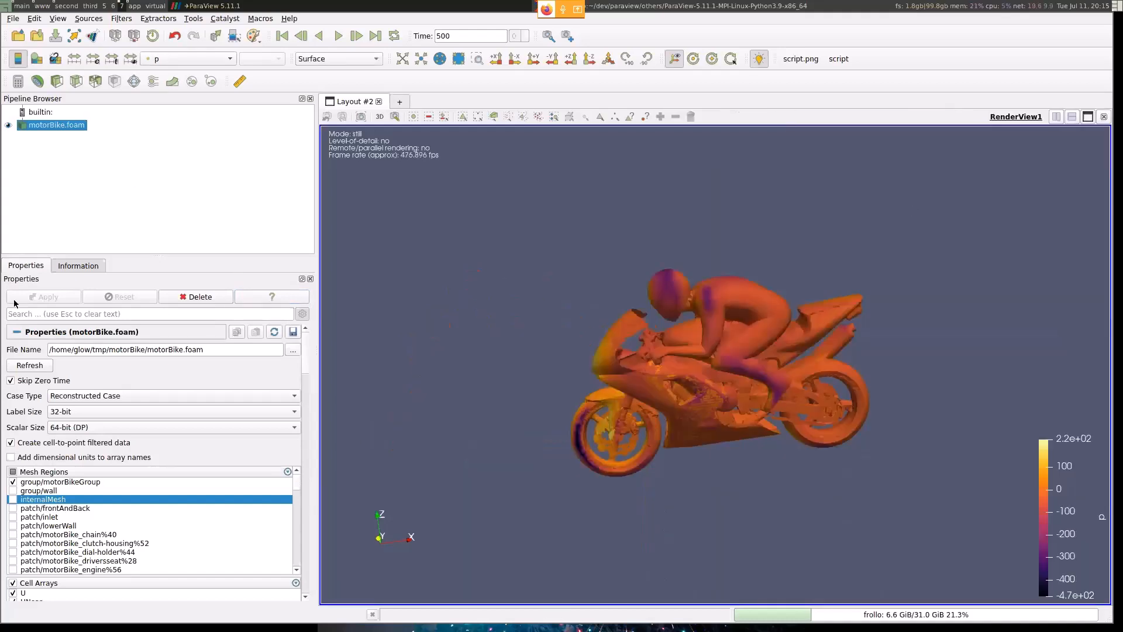
drag(671, 319, 1037, 298)
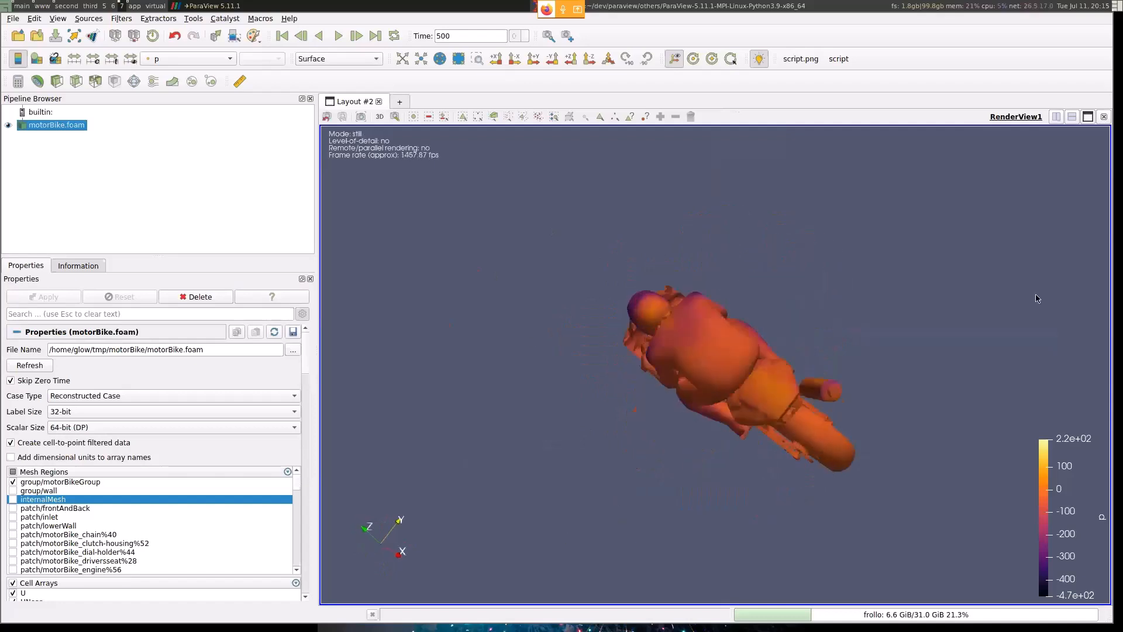
- Show motorBike.foam in a new Render View beside RenderView1, and rotate the two views independently
click(1058, 118)
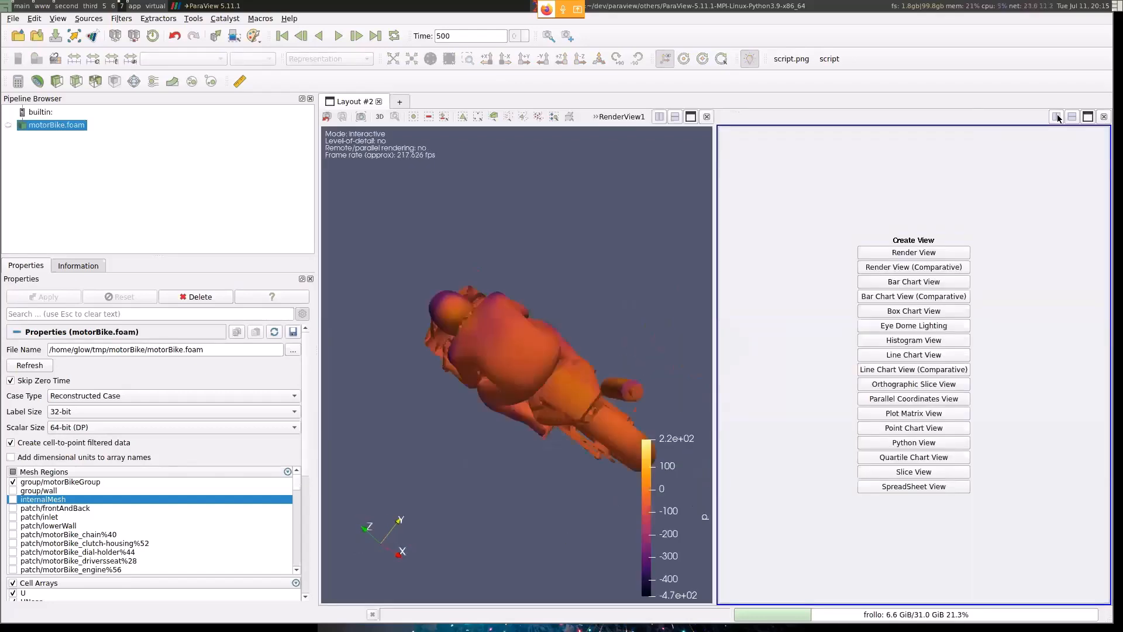
click(918, 253)
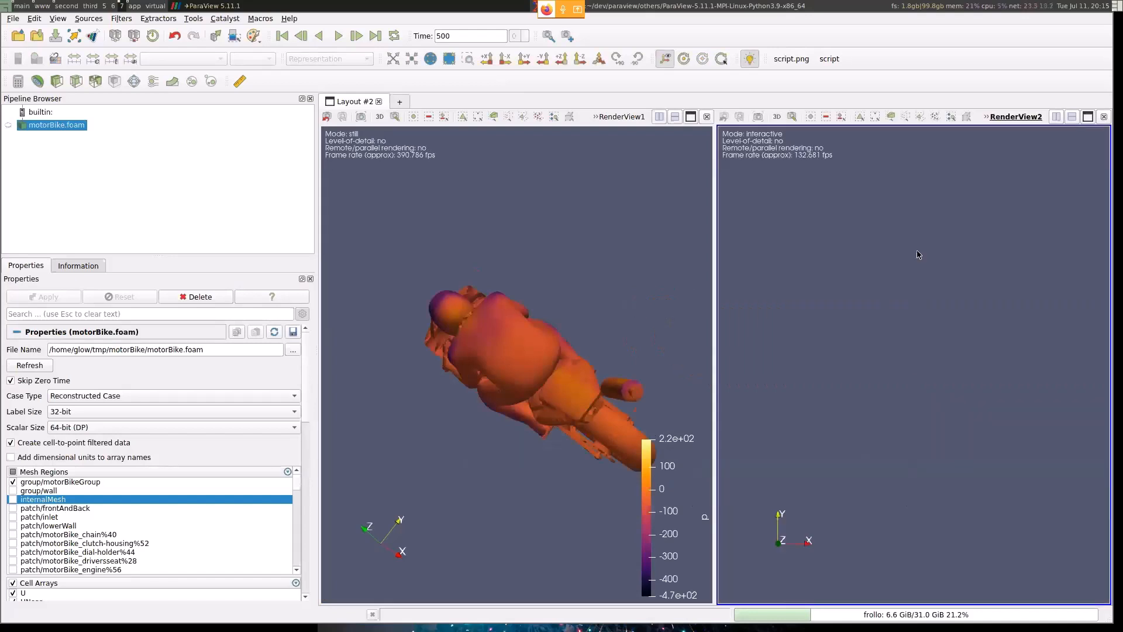
click(8, 126)
drag(846, 515, 848, 380)
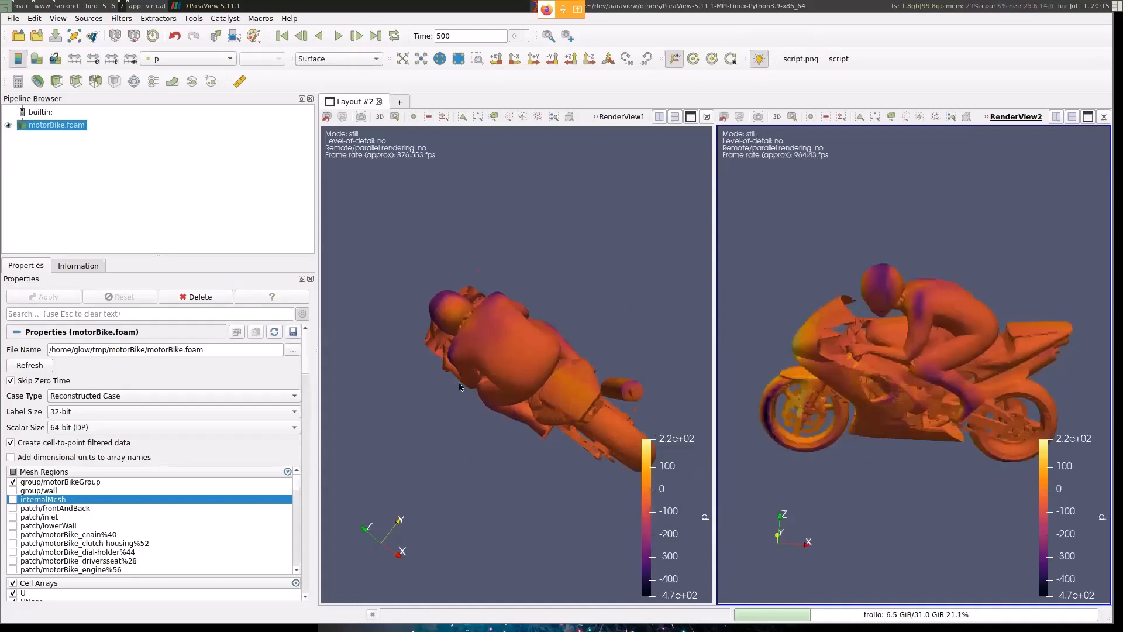
drag(562, 409, 524, 392)
drag(978, 358, 930, 404)
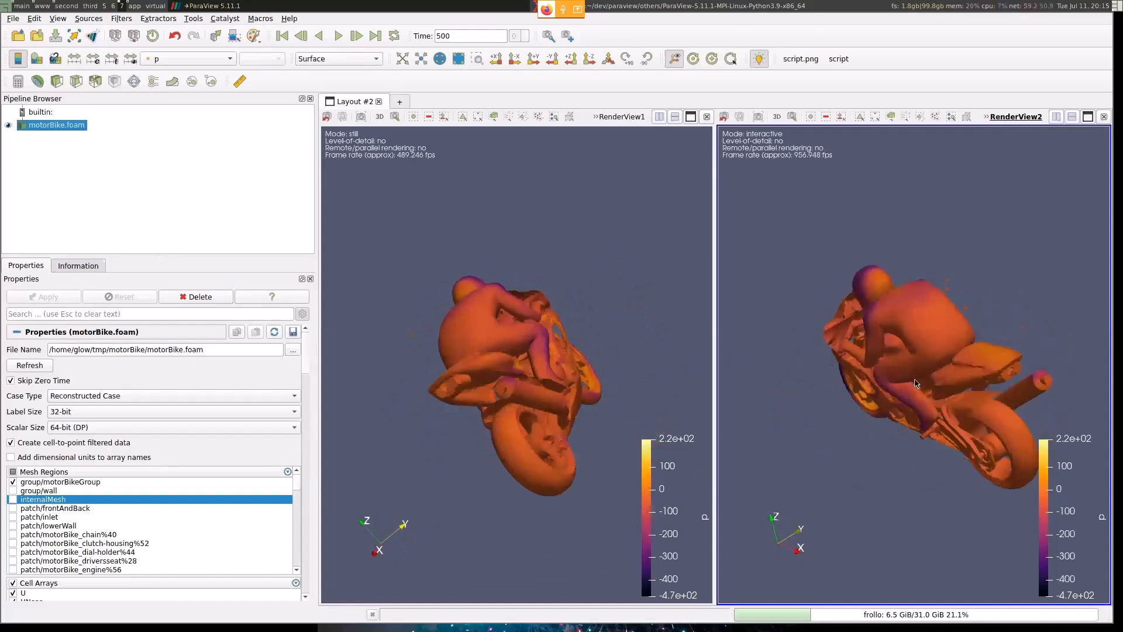
- Color the motorbike by k in RenderView2 only, and rotate that view
click(176, 58)
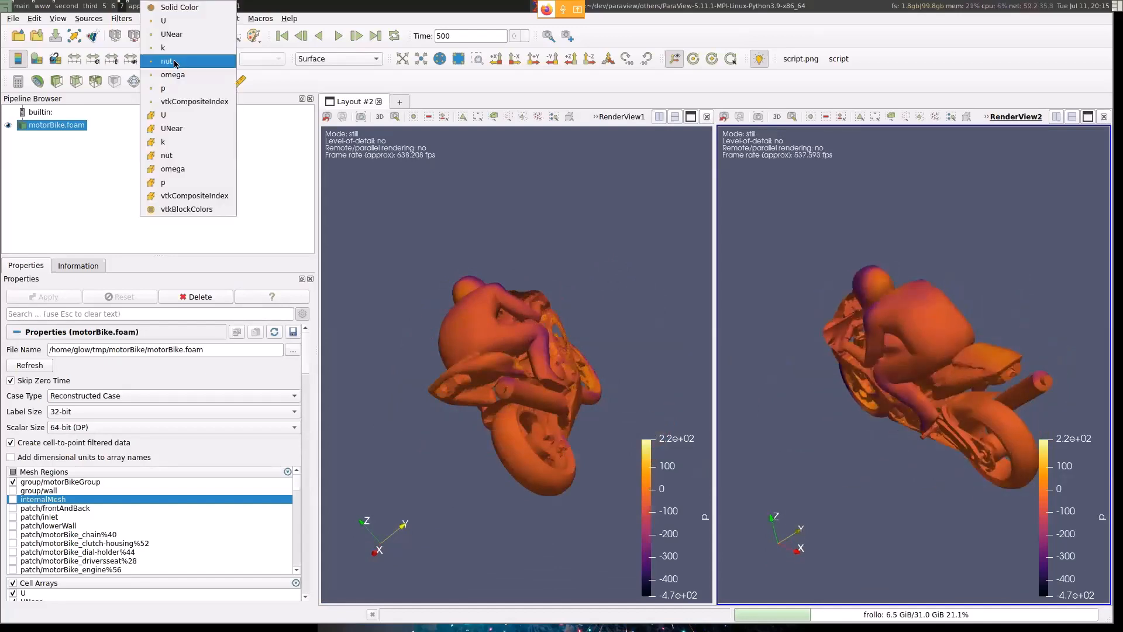
click(173, 30)
drag(1018, 357, 938, 348)
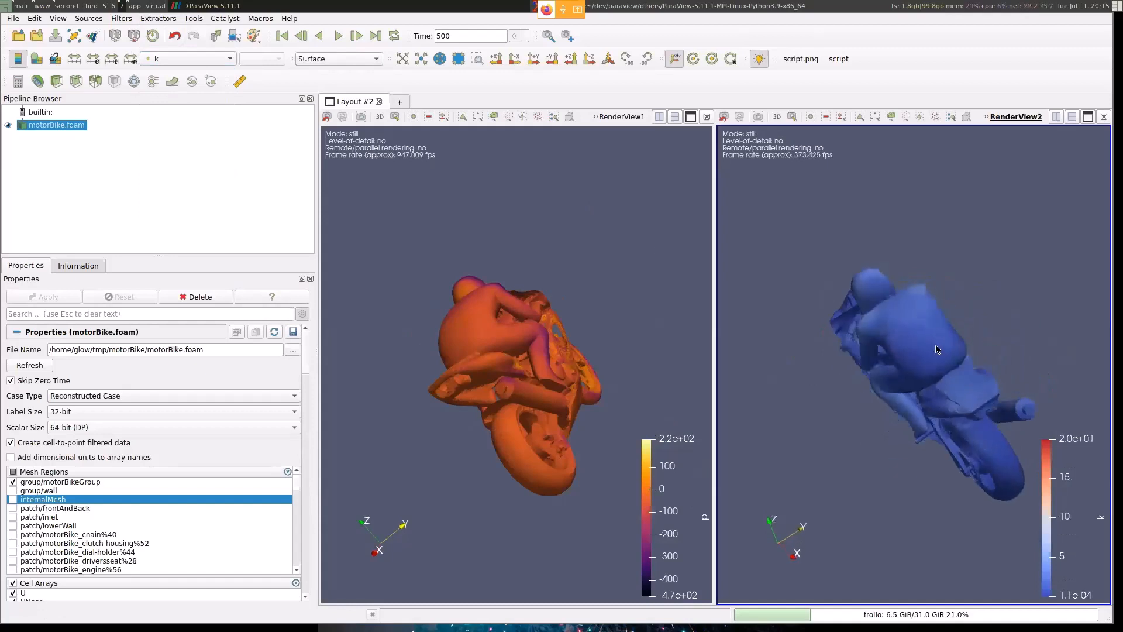
- Link the cameras of RenderView1 and RenderView2 as CameraLink0, and rotate the motorbike to compare both views
right_click(538, 196)
click(550, 215)
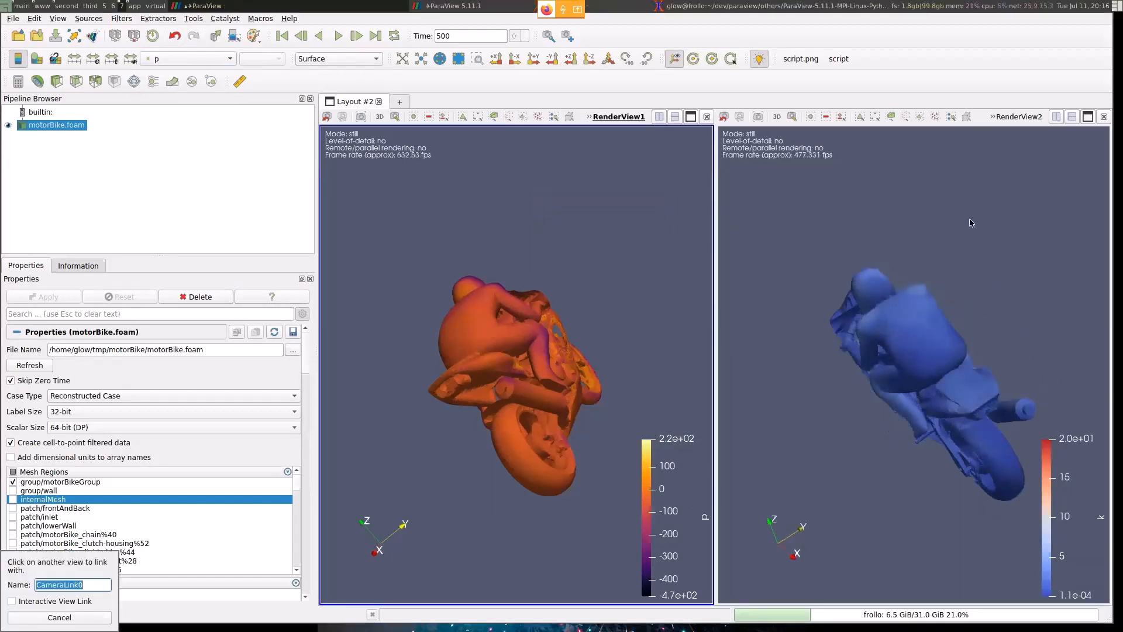
click(945, 264)
drag(946, 263, 883, 260)
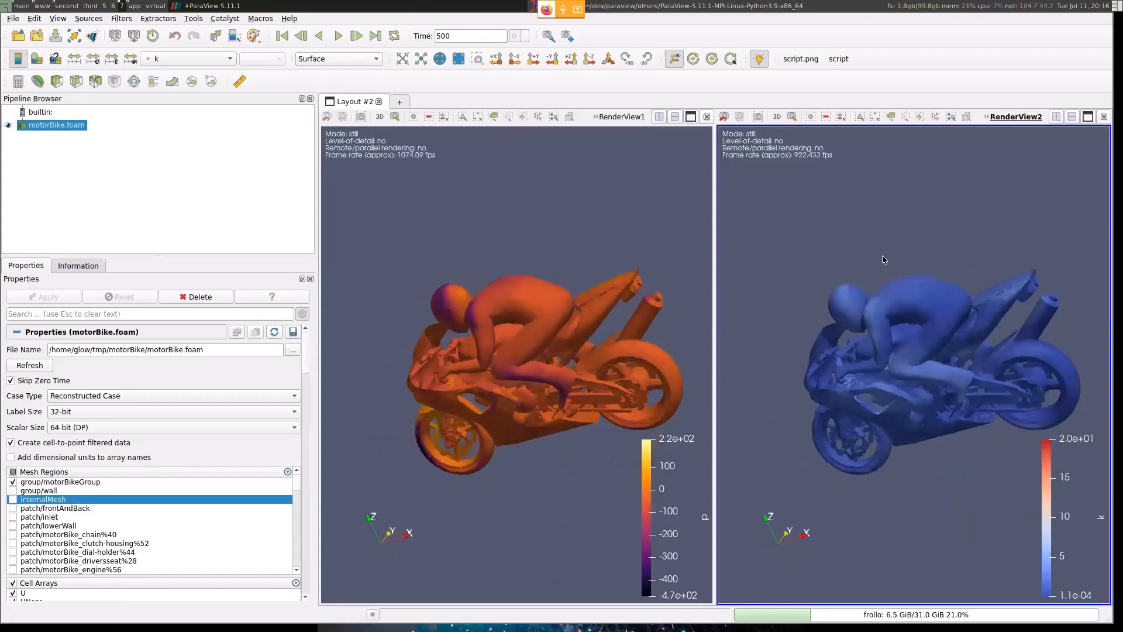
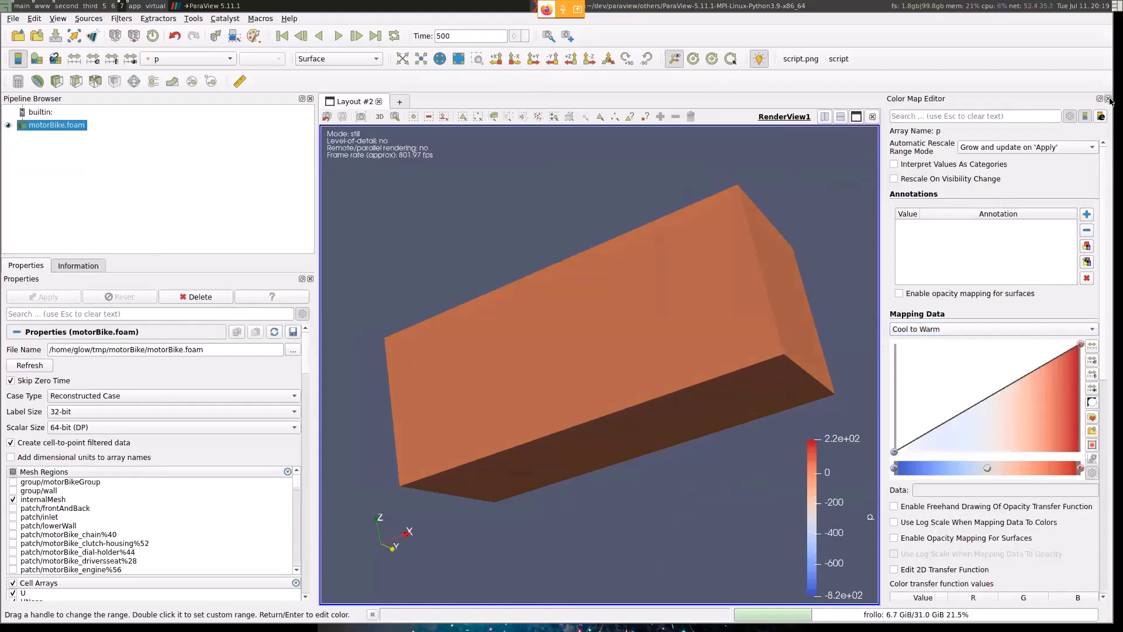
- Close the Color Map Editor and rotate the motorBike.foam volume in RenderView1
click(1109, 100)
drag(662, 287, 574, 371)
drag(636, 337, 831, 317)
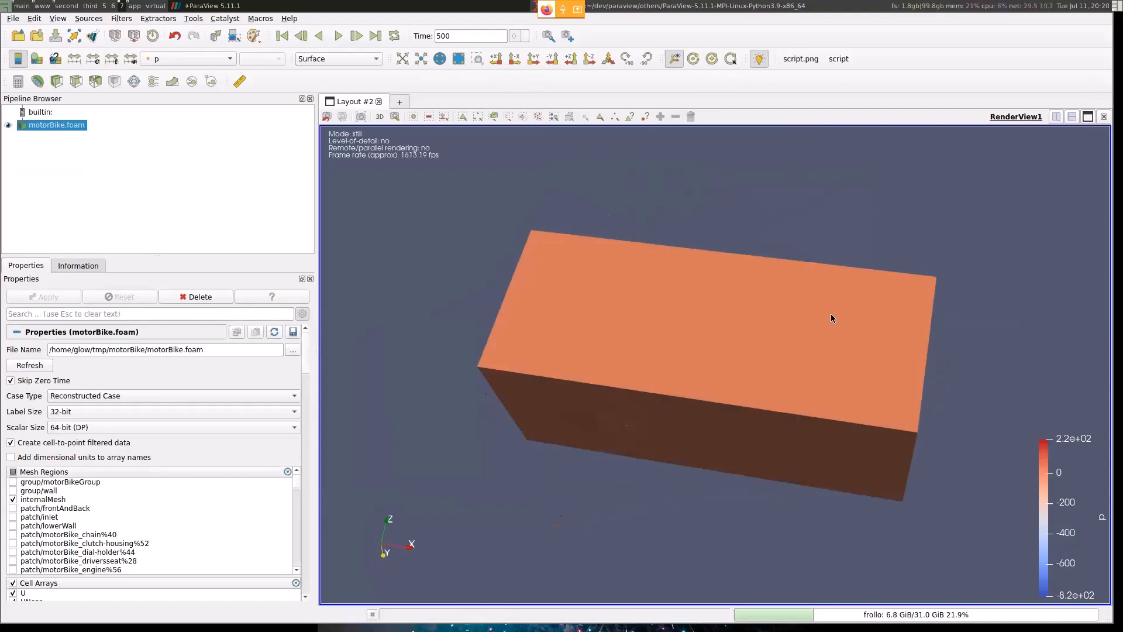
- Read the Clipping exercise slide and check the Decompose polyhedra option in the motorBike.foam properties in ParaView
key(super+1)
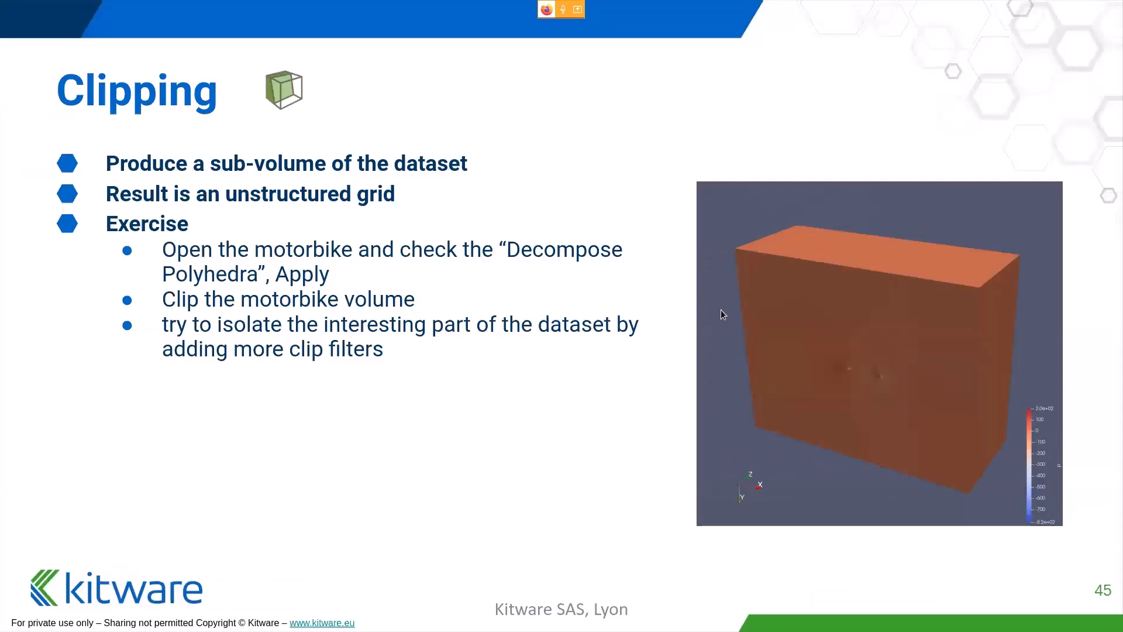
key(super+Right)
key(super+Right)
key(super+Right)
key(super+Right)
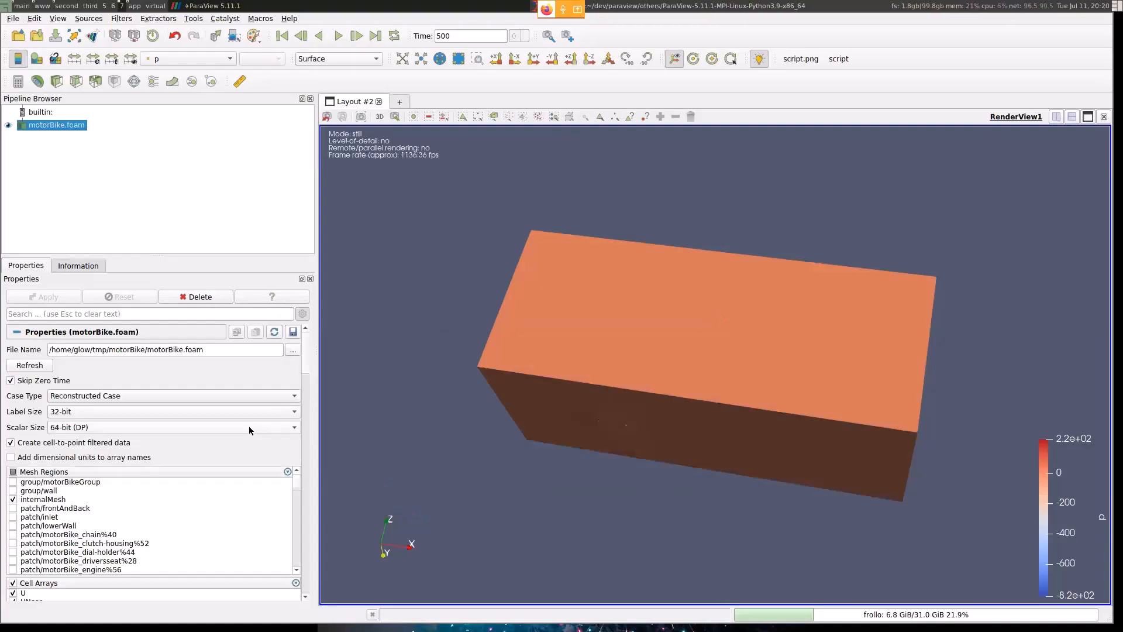
drag(309, 348, 307, 394)
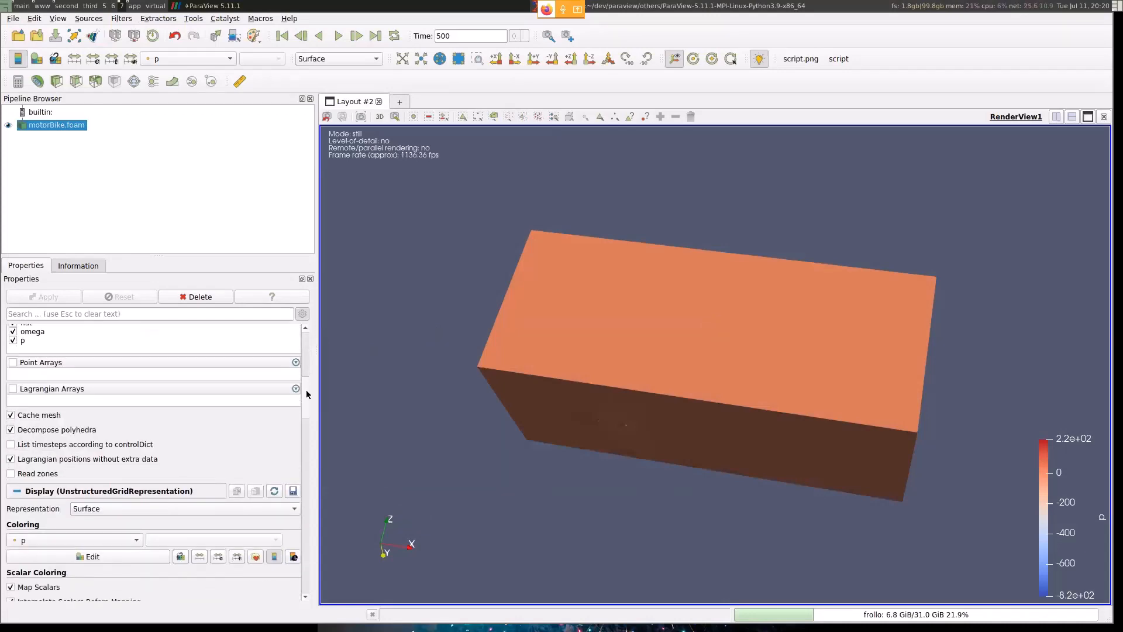
key(super+Left)
key(super+Right)
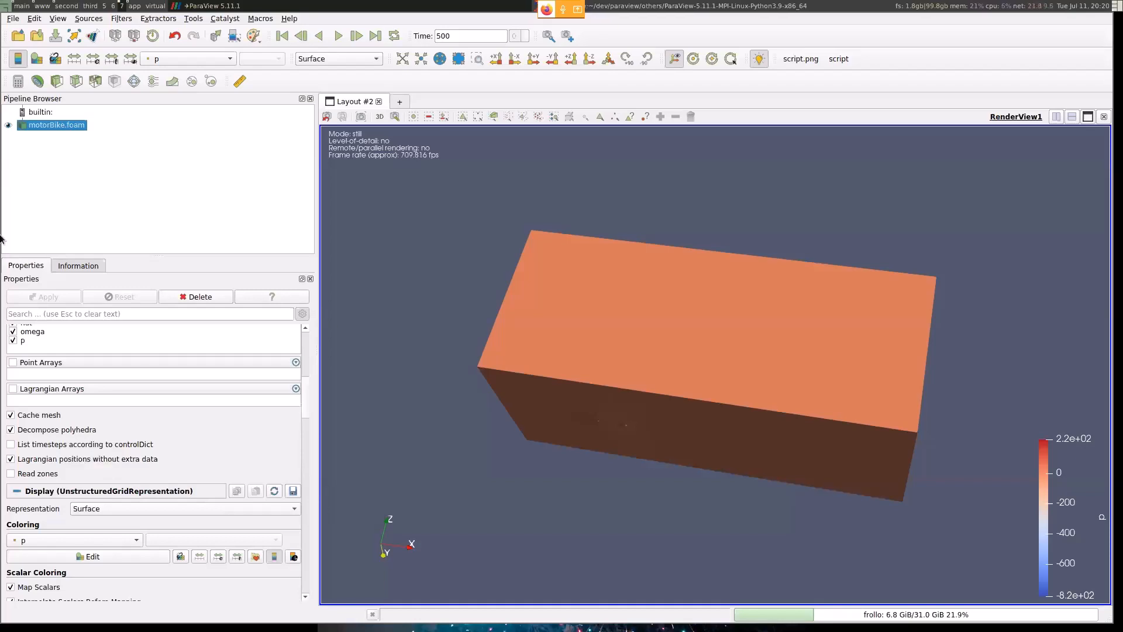
- Clip motorBike.foam with the default plane normal to X, and rotate the clipped volume
click(54, 84)
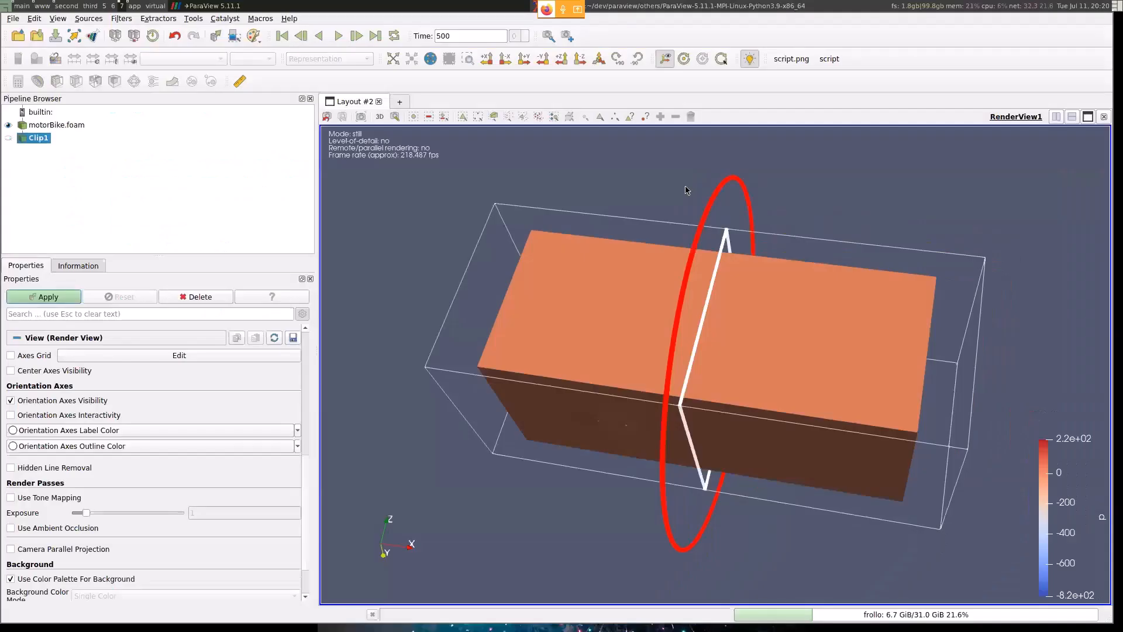
drag(667, 170, 789, 390)
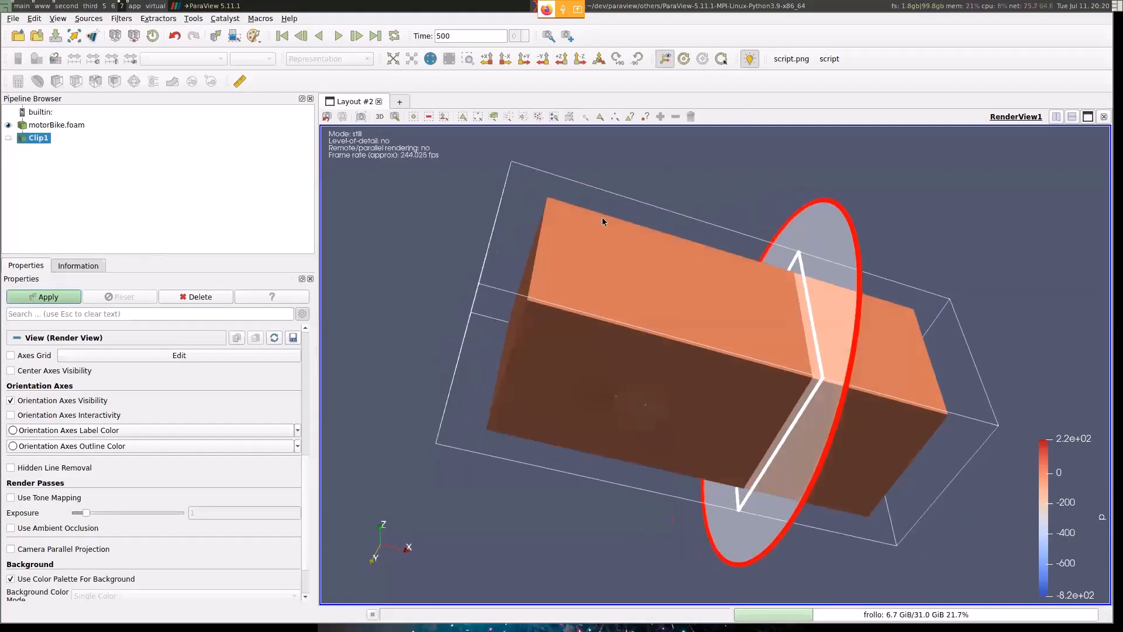
click(56, 298)
drag(986, 218, 1059, 261)
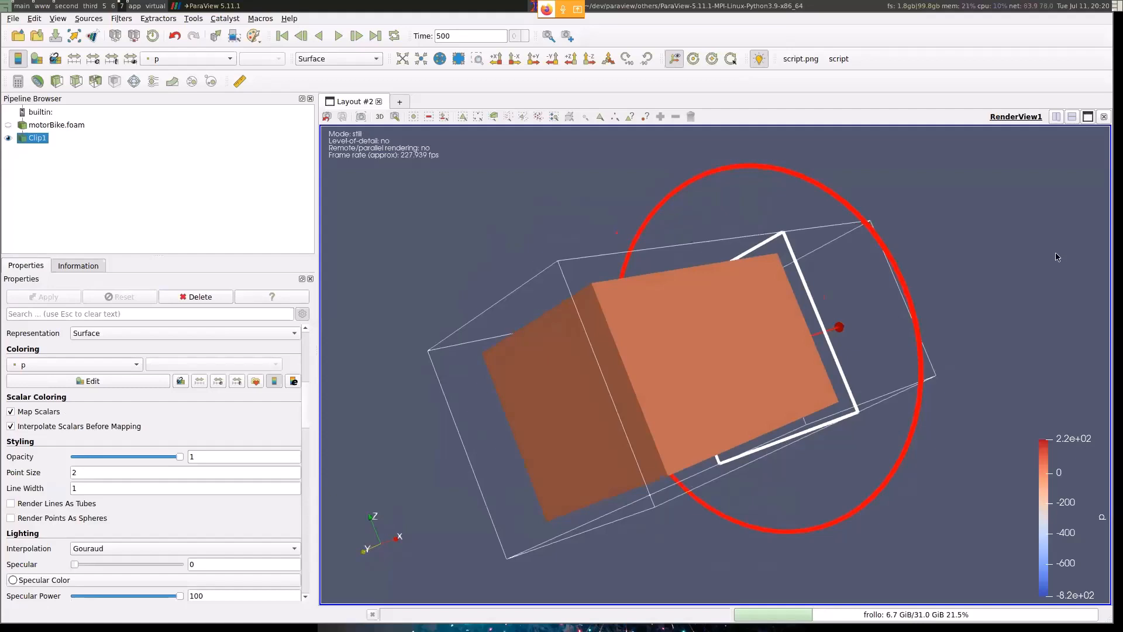
- Clip Clip1 with a Z-normal plane, hide the plane widget, and rotate the clipped volume
click(57, 85)
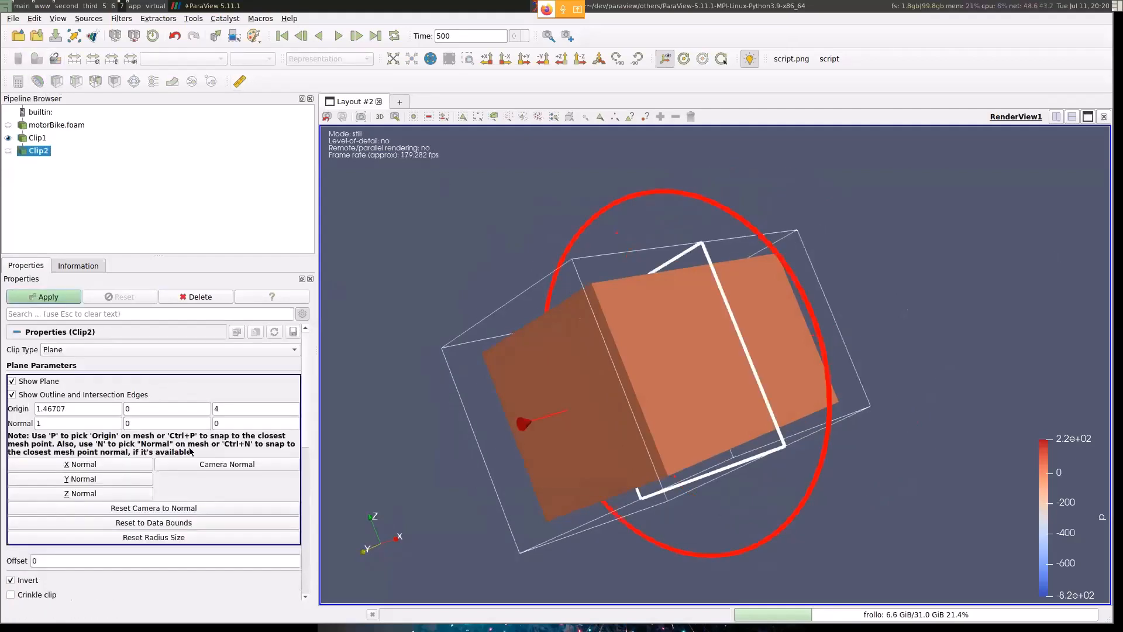
click(108, 493)
drag(926, 423, 670, 423)
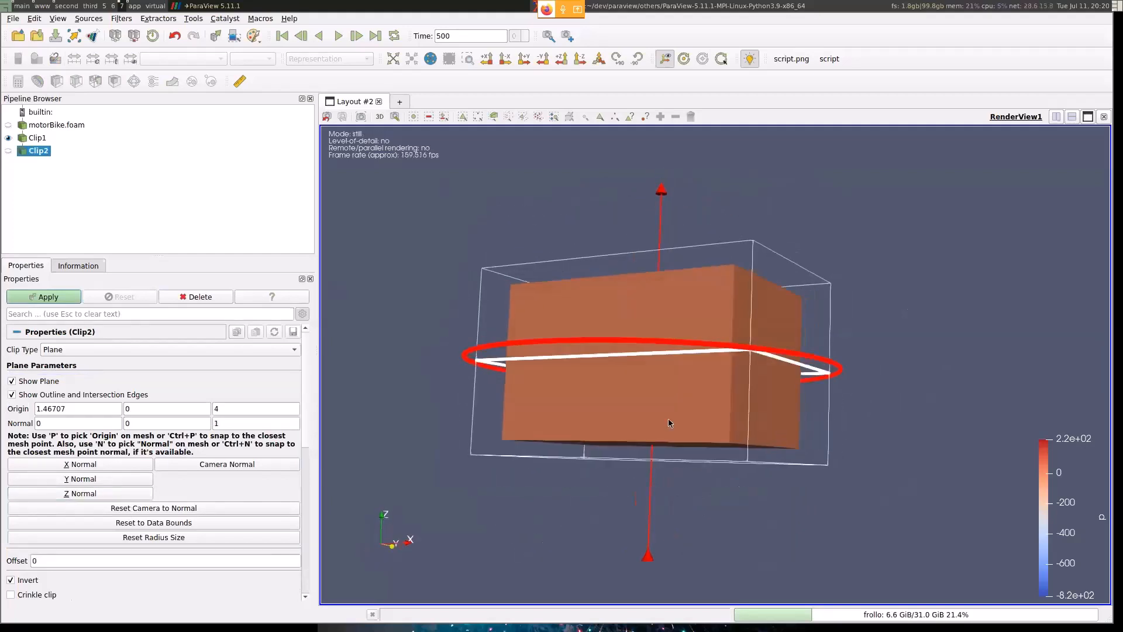
click(44, 296)
drag(1006, 202, 1102, 202)
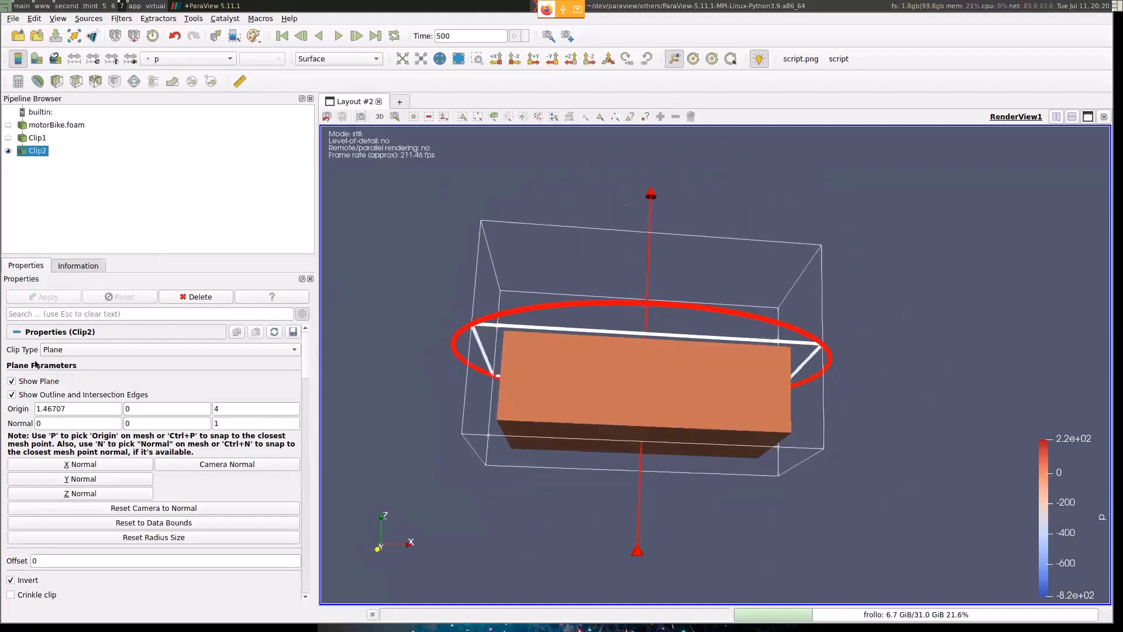
click(12, 381)
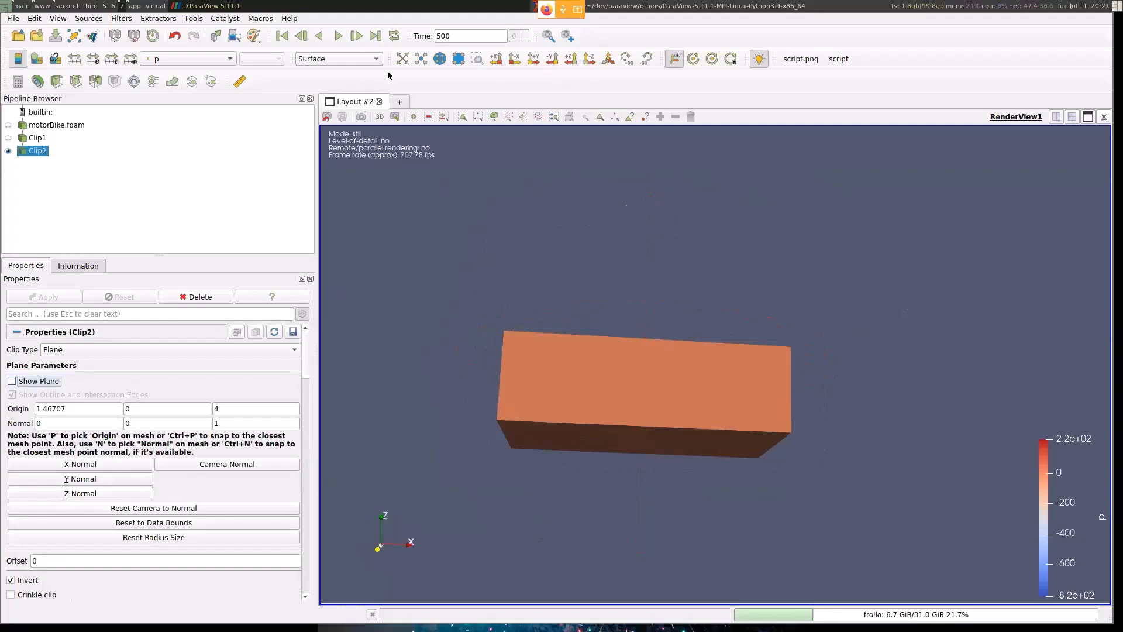
drag(501, 205, 591, 182)
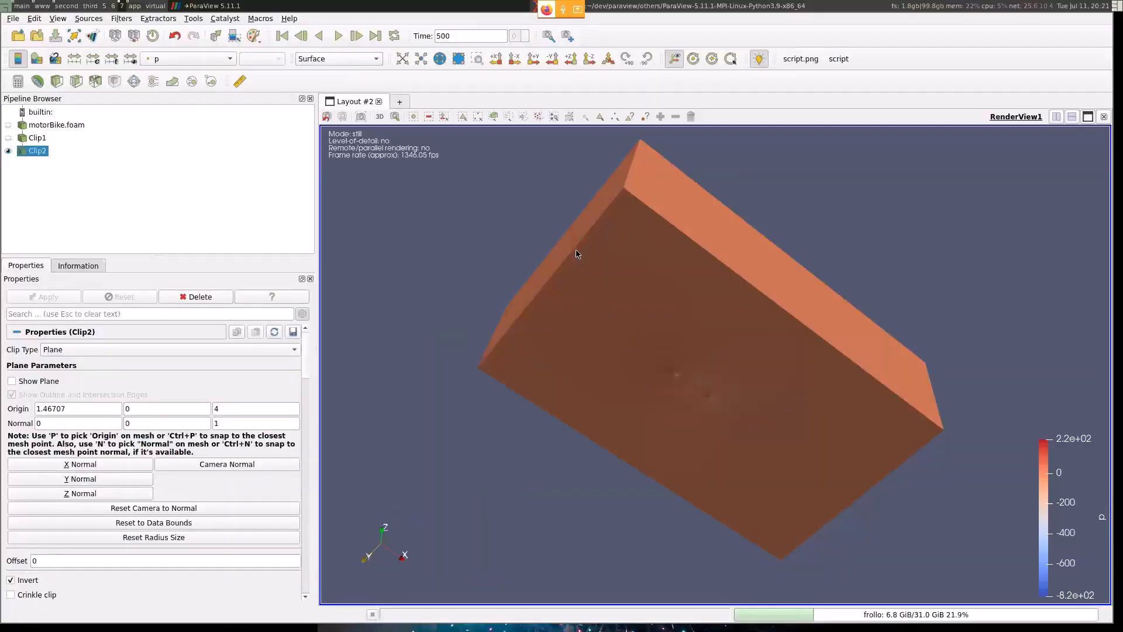
- Advance the presentation from the Clipping slide to the Slice slide, and return to the clipped volume in ParaView
drag(577, 251, 658, 244)
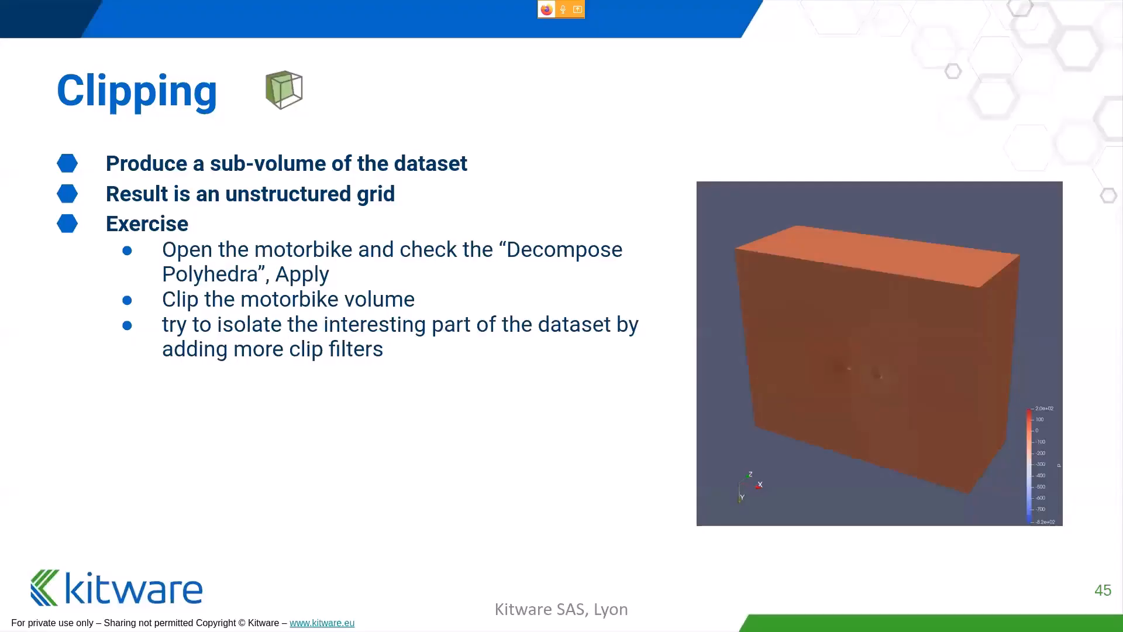
key(Right)
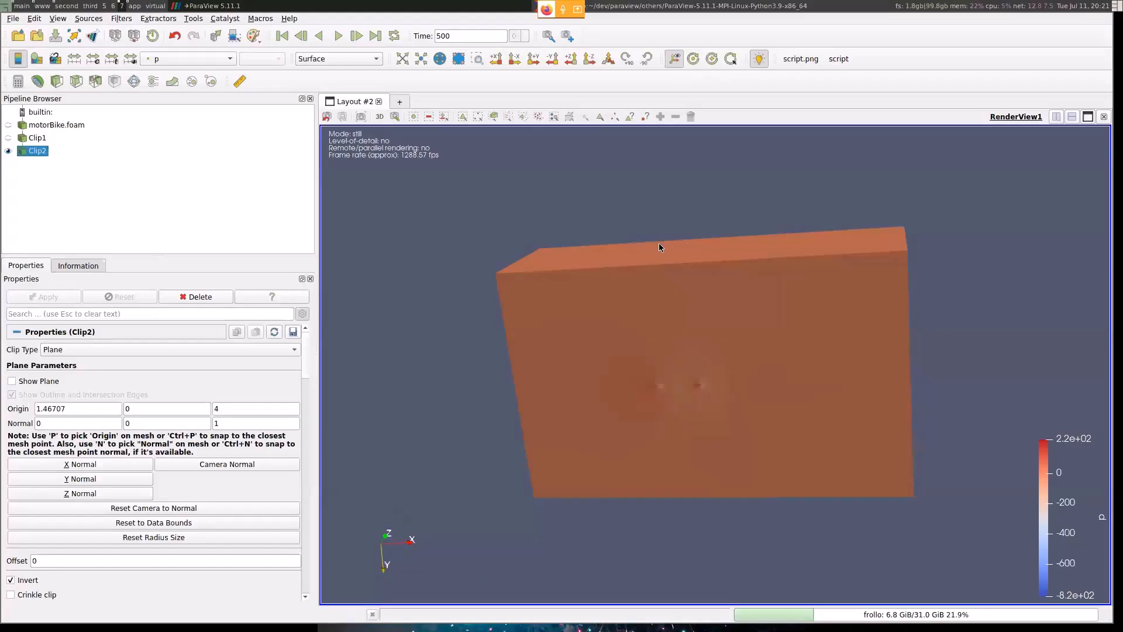
drag(659, 243, 592, 167)
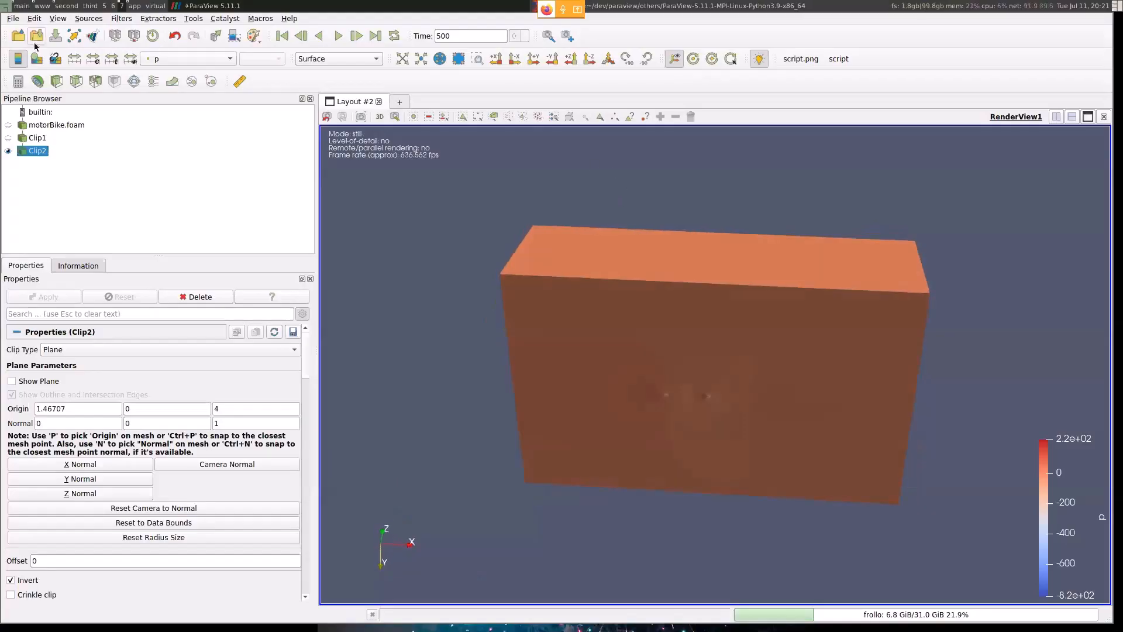
- Slice Clip2 with a Y-normal plane through the motorbike
click(76, 82)
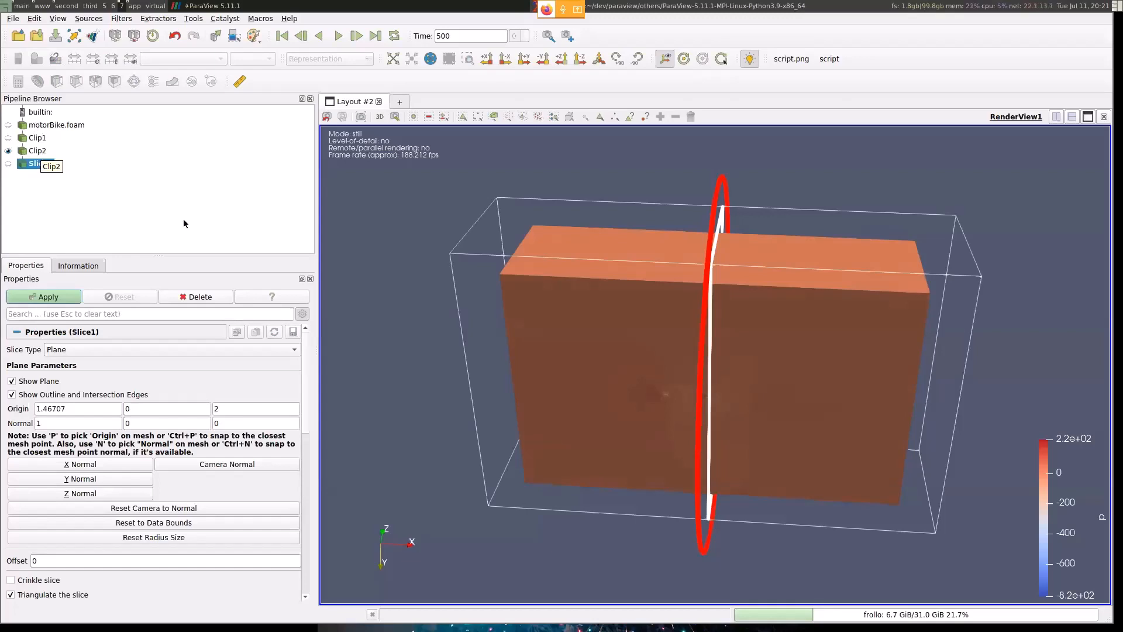
drag(559, 249, 408, 306)
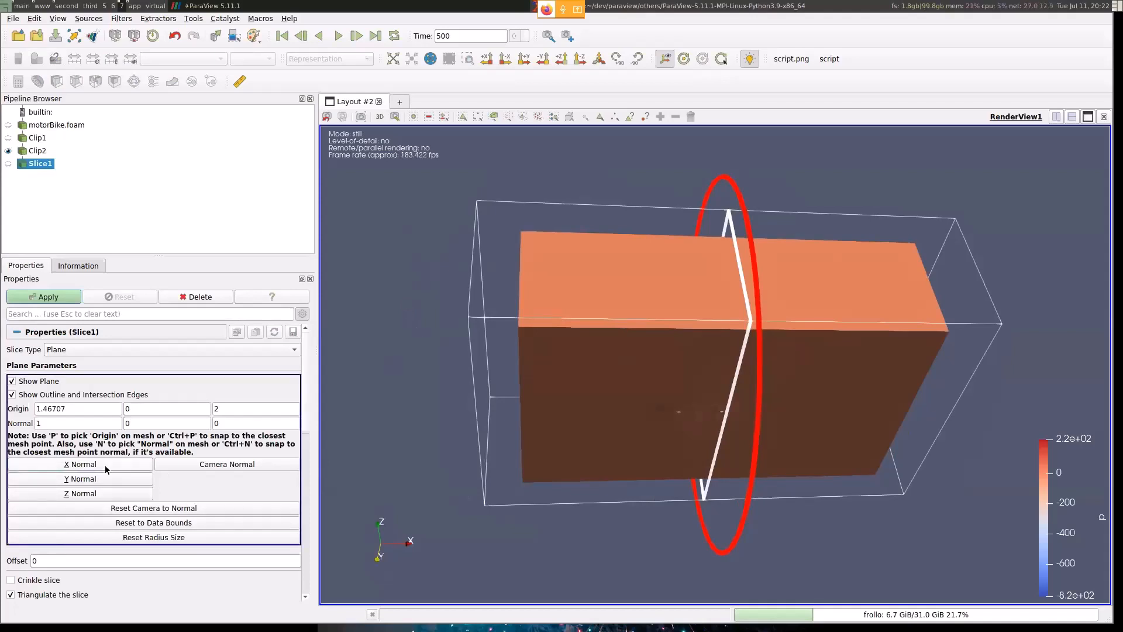
click(92, 479)
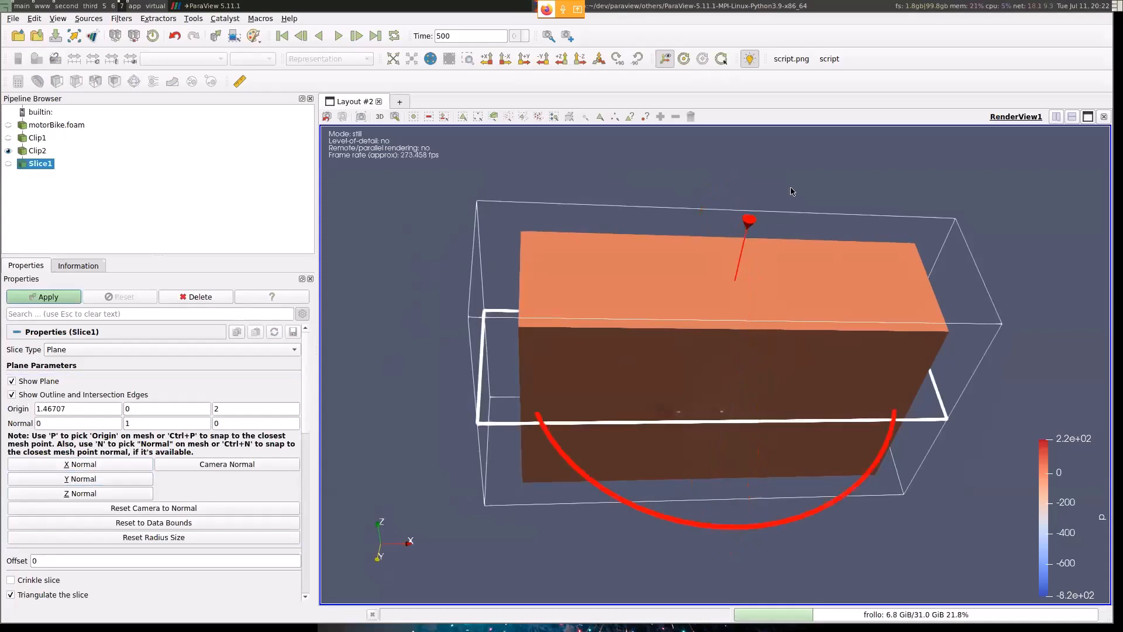
drag(793, 193, 813, 316)
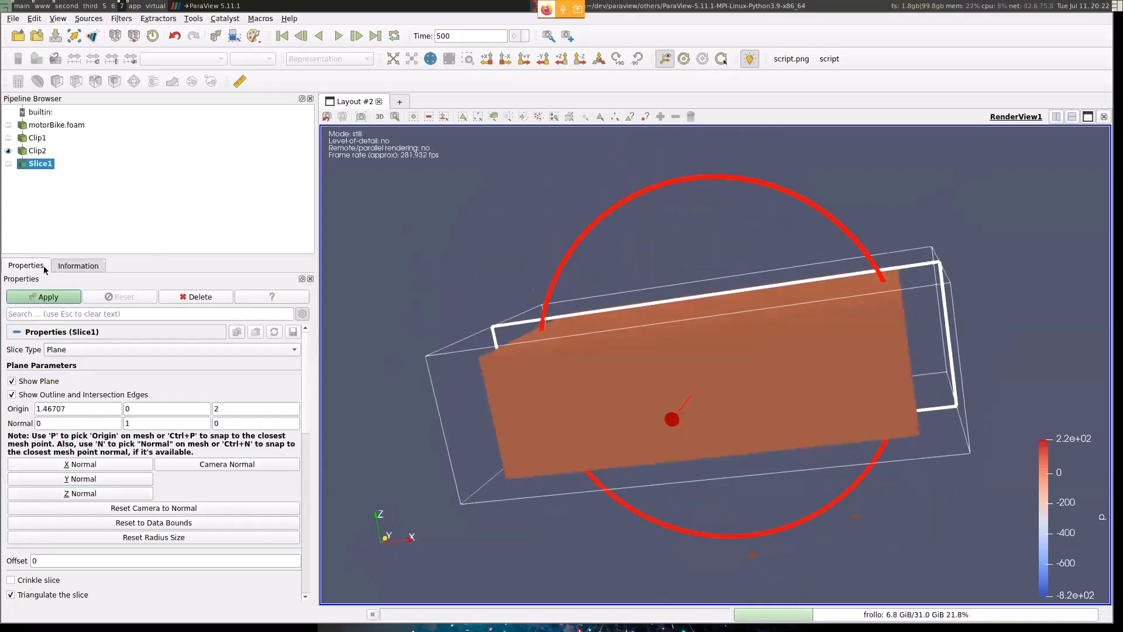
click(39, 299)
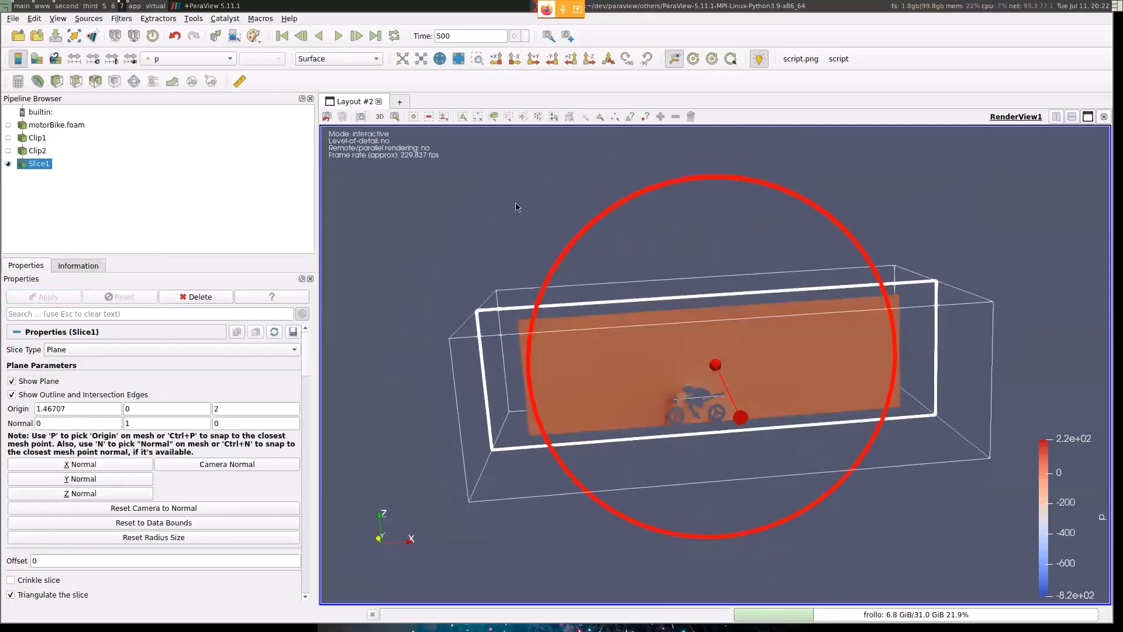
- Hide the plane widget of Slice1 and frame the motorbike silhouette in the slice
click(12, 381)
scroll(725, 377, up, 8)
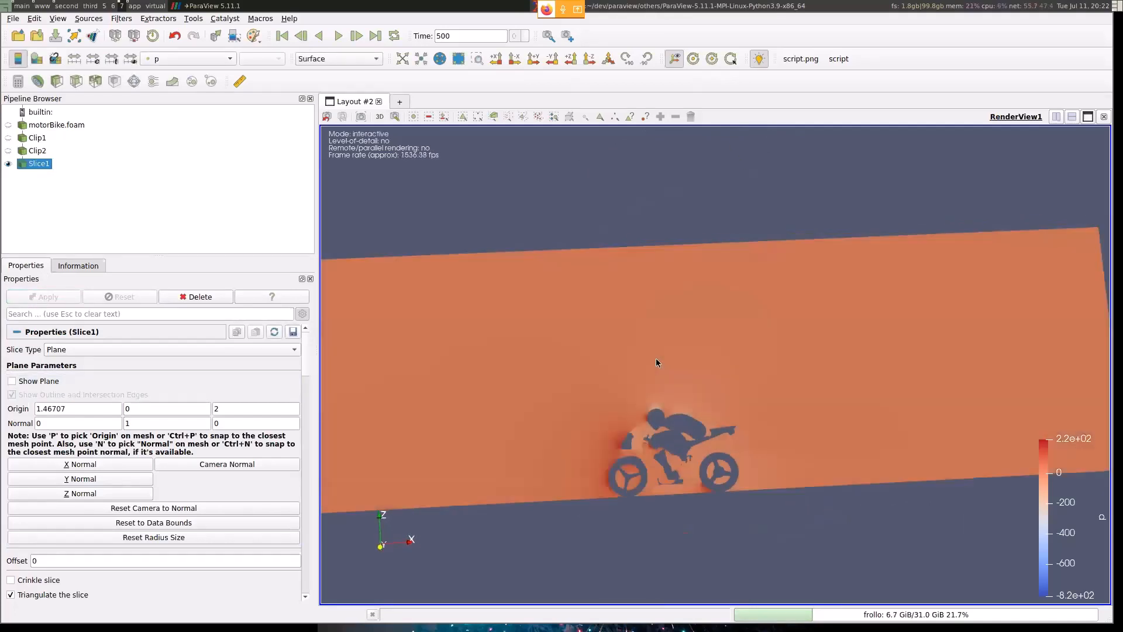
scroll(744, 338, up, 2)
middle_drag(776, 267, 760, 326)
scroll(754, 337, down, 2)
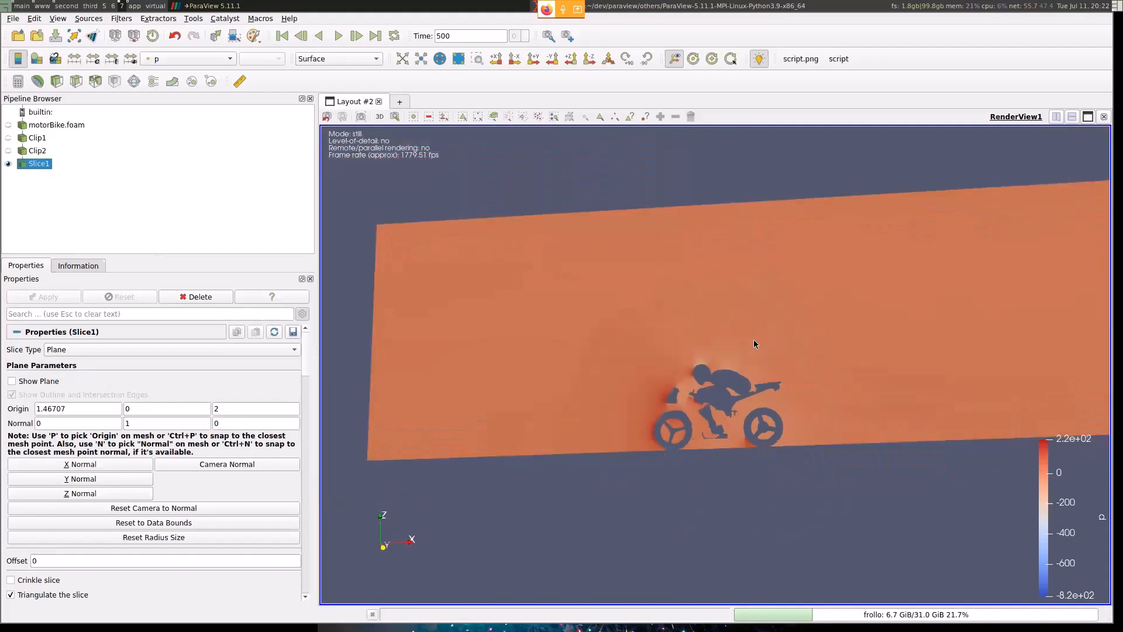
- Step through the color arrays on Slice1, including nut, UNear, p and k, and leave the slice colored by nut
click(173, 57)
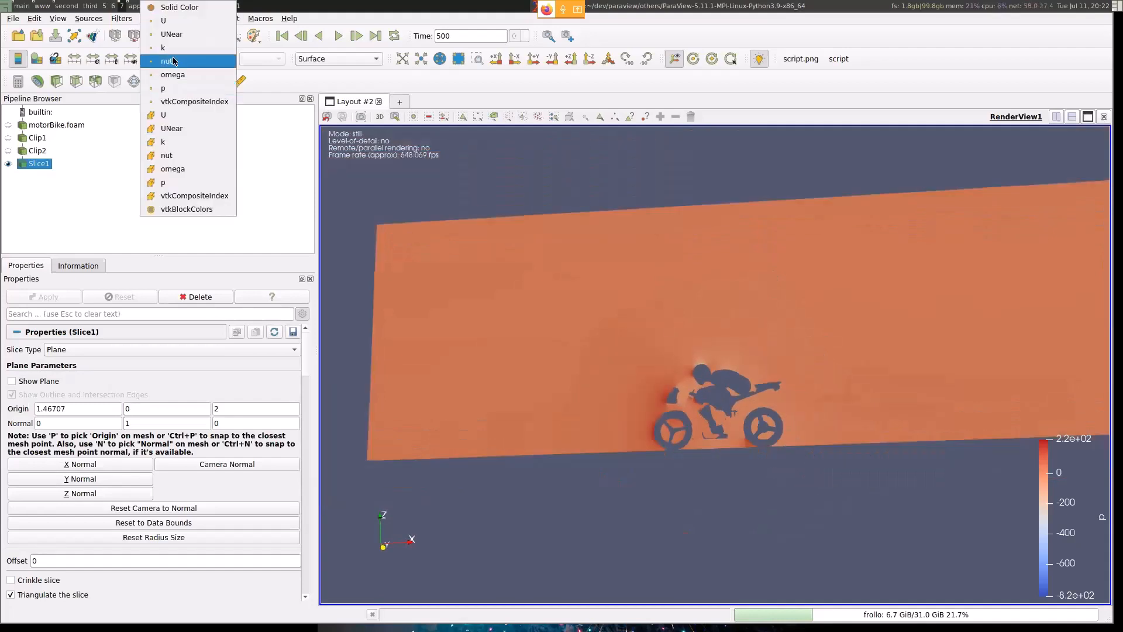
click(182, 22)
key(Down)
key(Down)
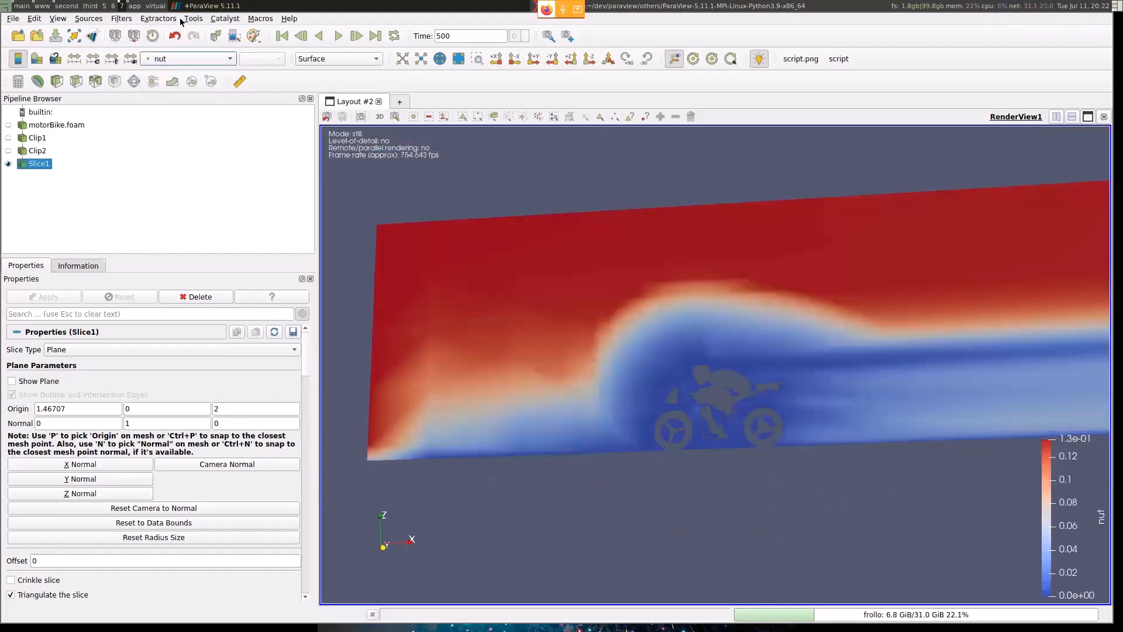
key(Down)
key(Down)
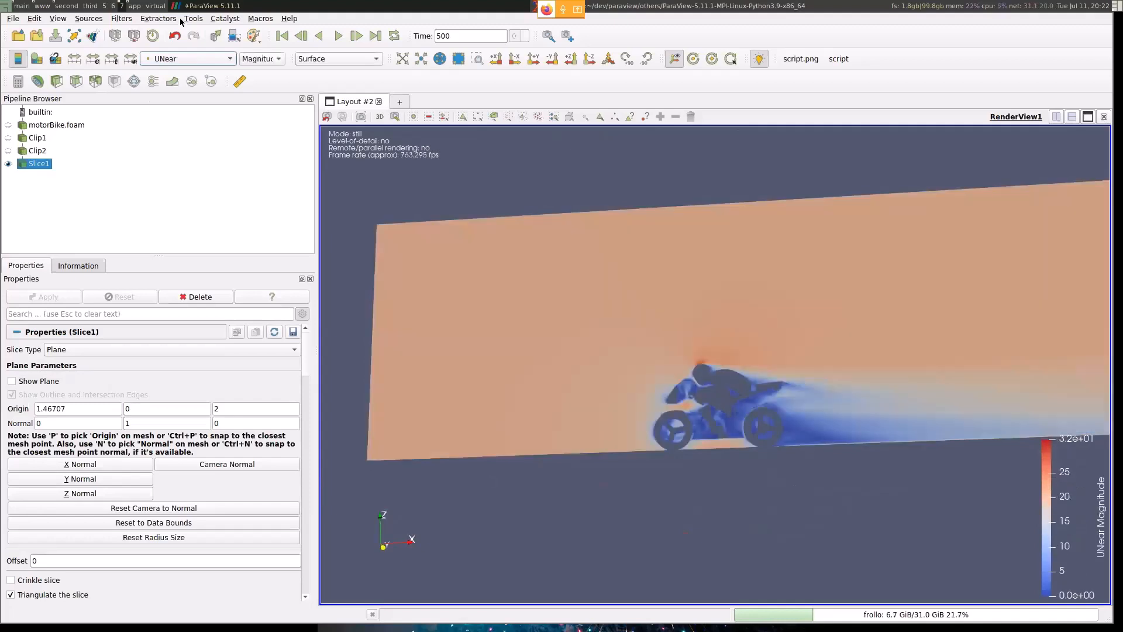
key(Down)
key(Down)
key(Down)
key(Down)
key(Down)
key(Down)
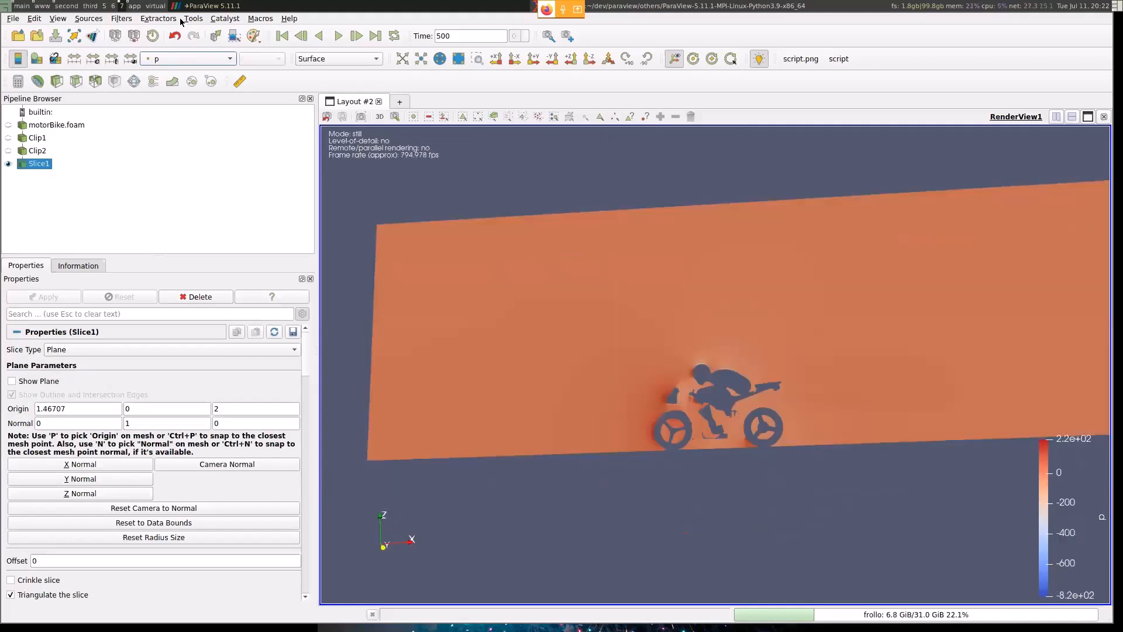
key(Up)
key(Up)
key(Up)
key(Up)
key(Up)
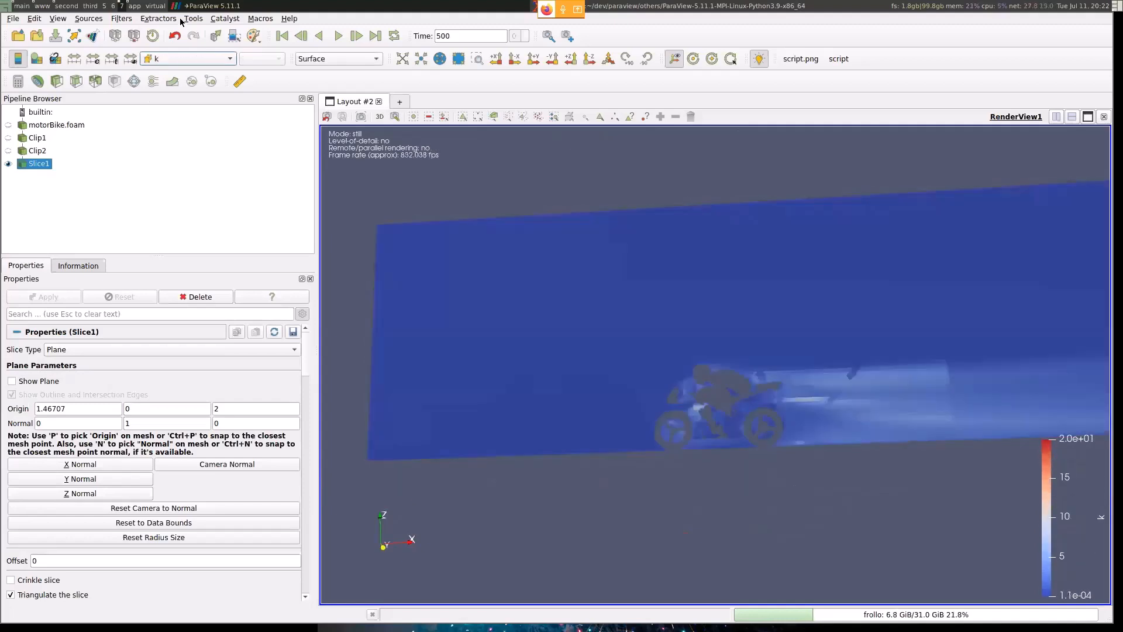
key(Down)
key(Down)
key(Down)
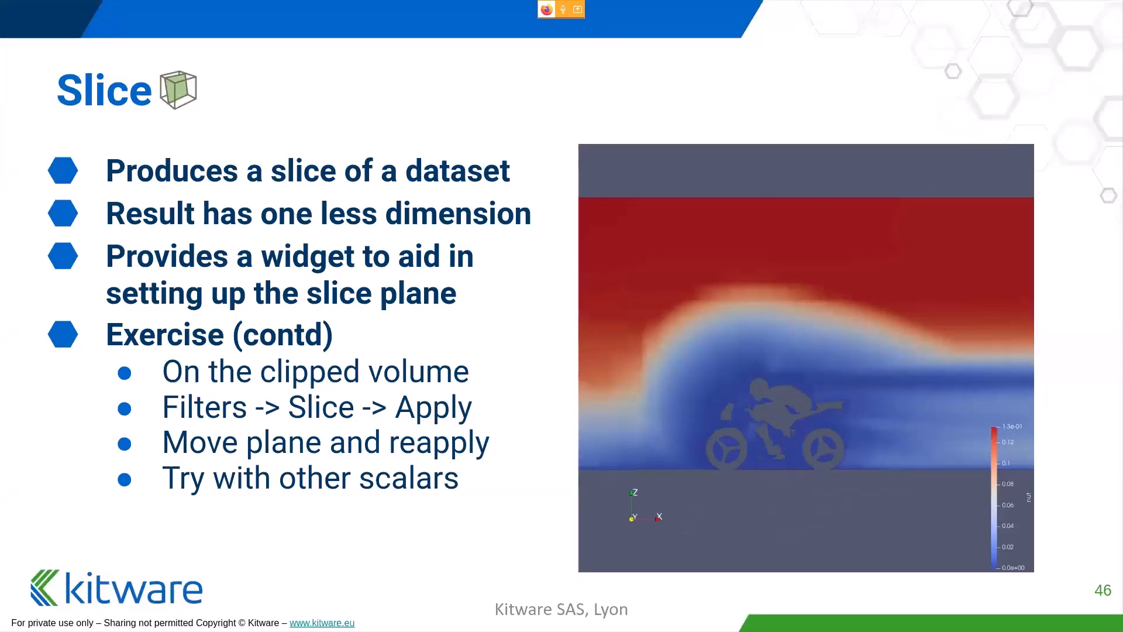
- Advance the presentation to the Thresholding slide, and return to ParaView
key(Right)
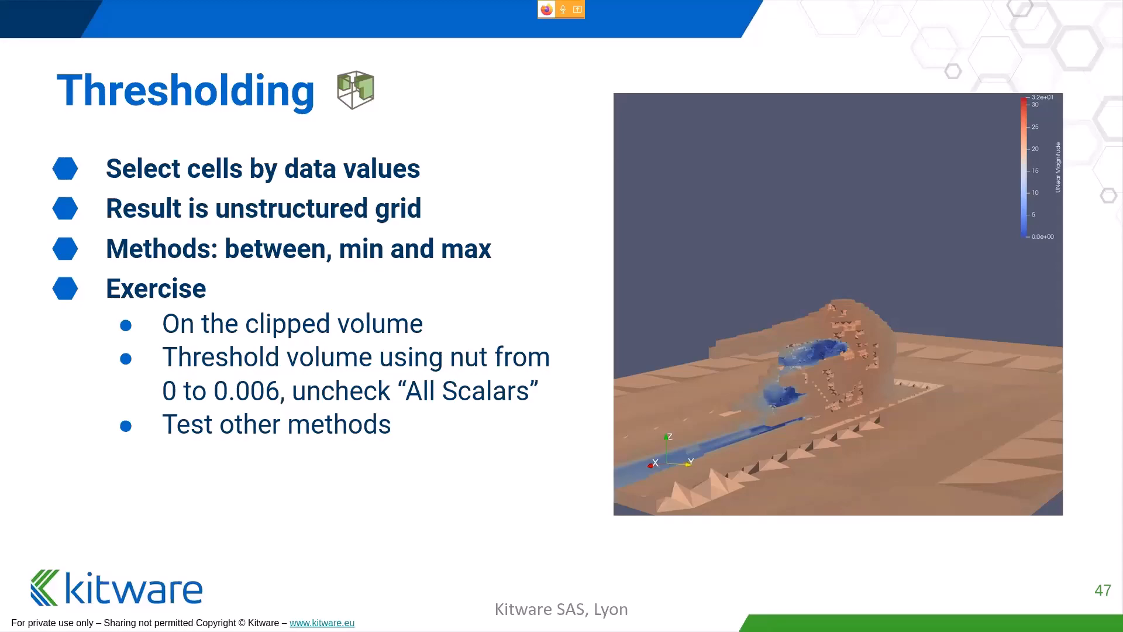
key(super+1)
key(super+7)
- Apply the Descriptive Statistics filter to Slice1 with all point variables selected, and examine the columns of the Statistical Model table
key(ctrl+space)
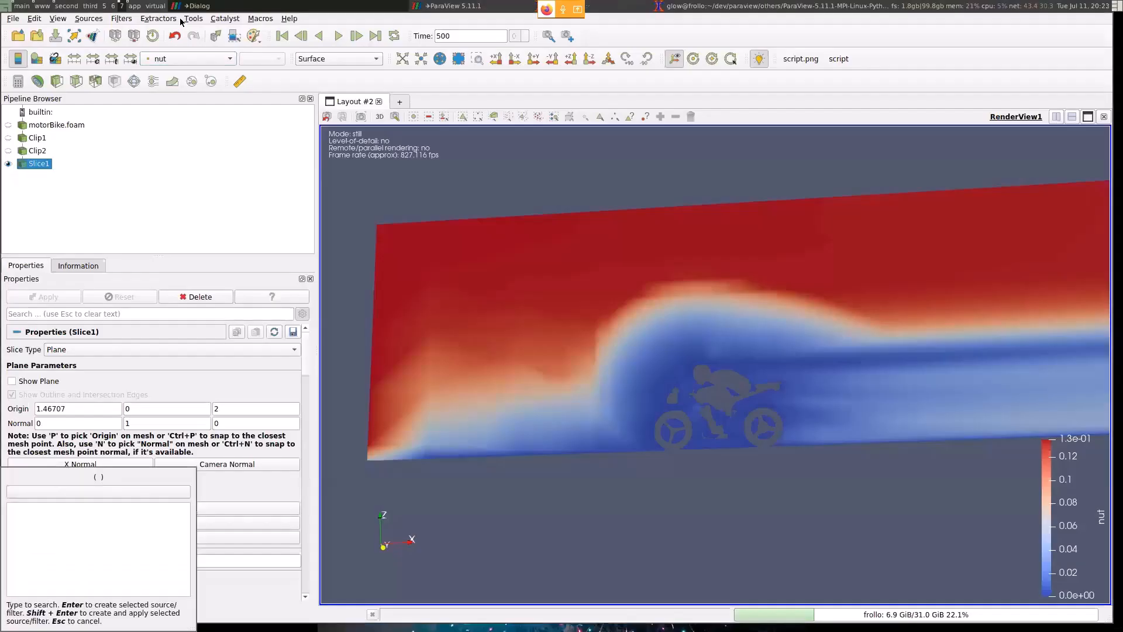
text(desc)
key(Return)
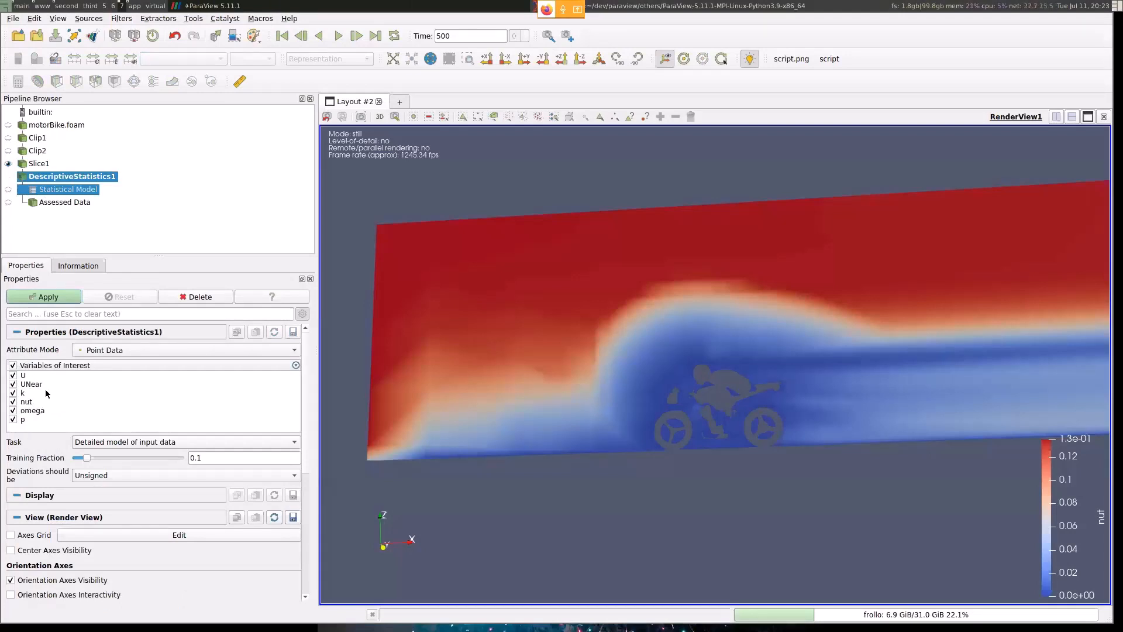
click(54, 298)
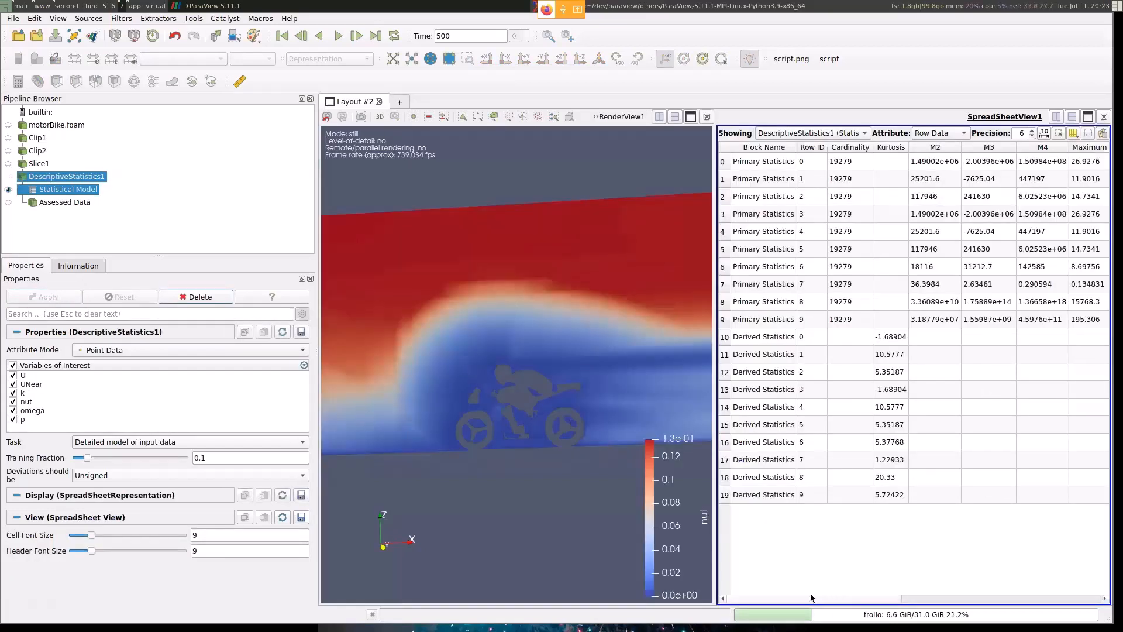
drag(801, 597, 867, 594)
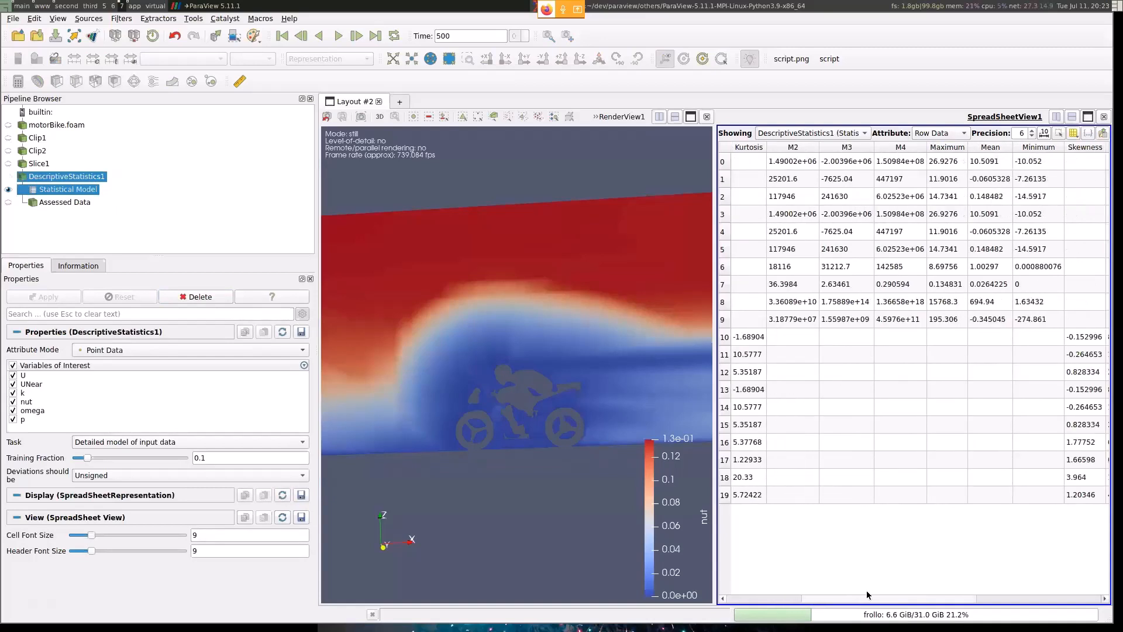
scroll(915, 589, right, 2)
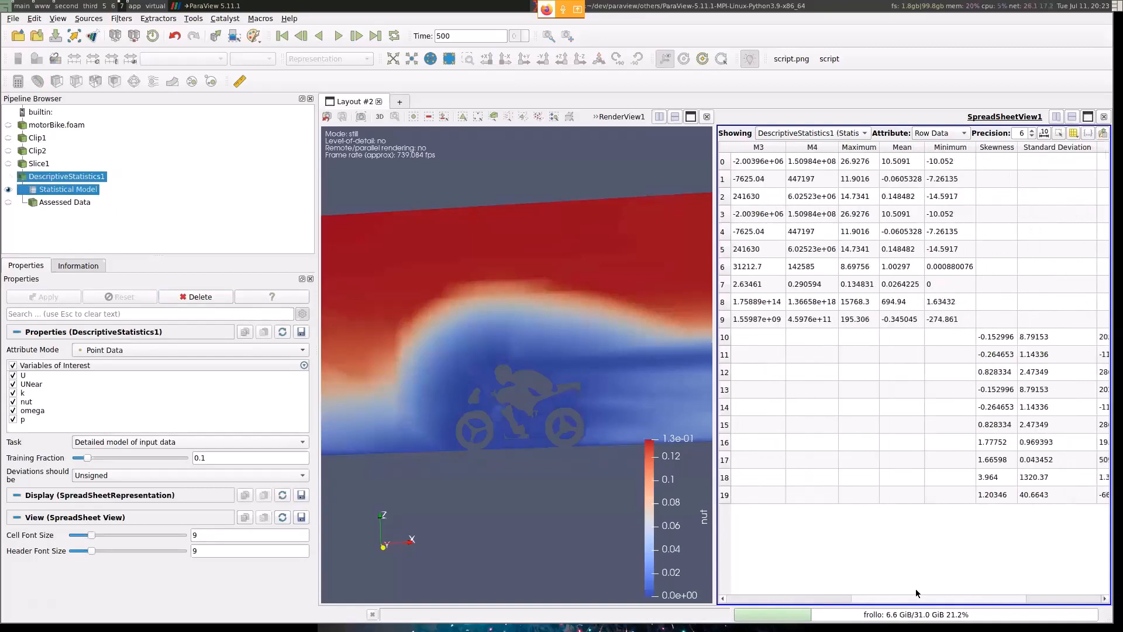
scroll(918, 589, right, 2)
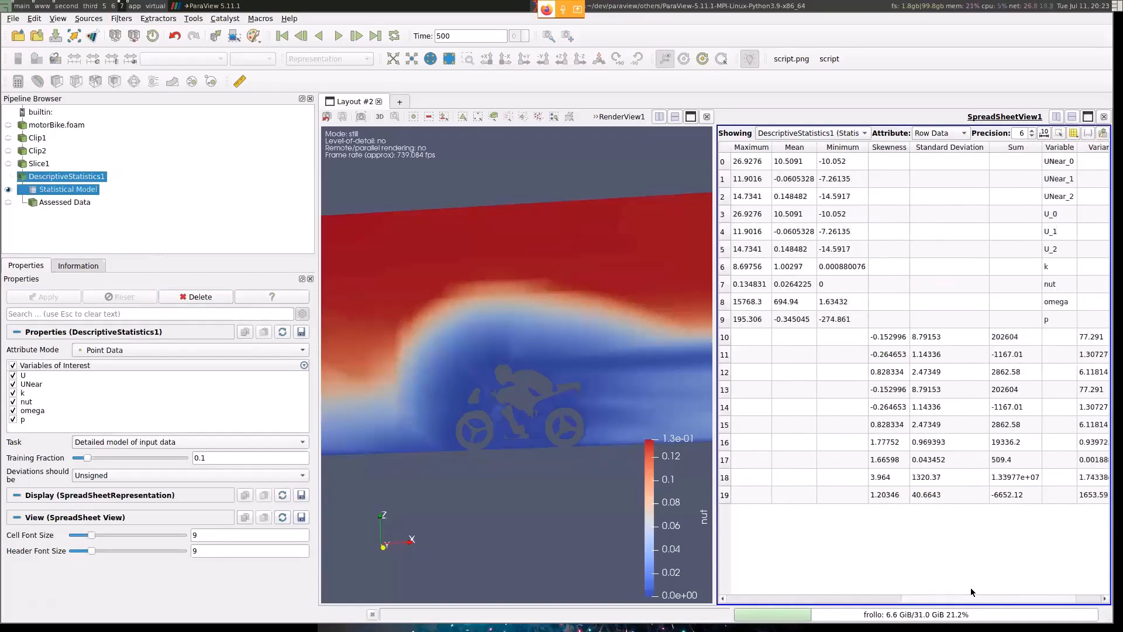
- Review the remaining columns of the Statistical Model table, and close the spreadsheet view with Slice1 selected
scroll(971, 588, right, 1)
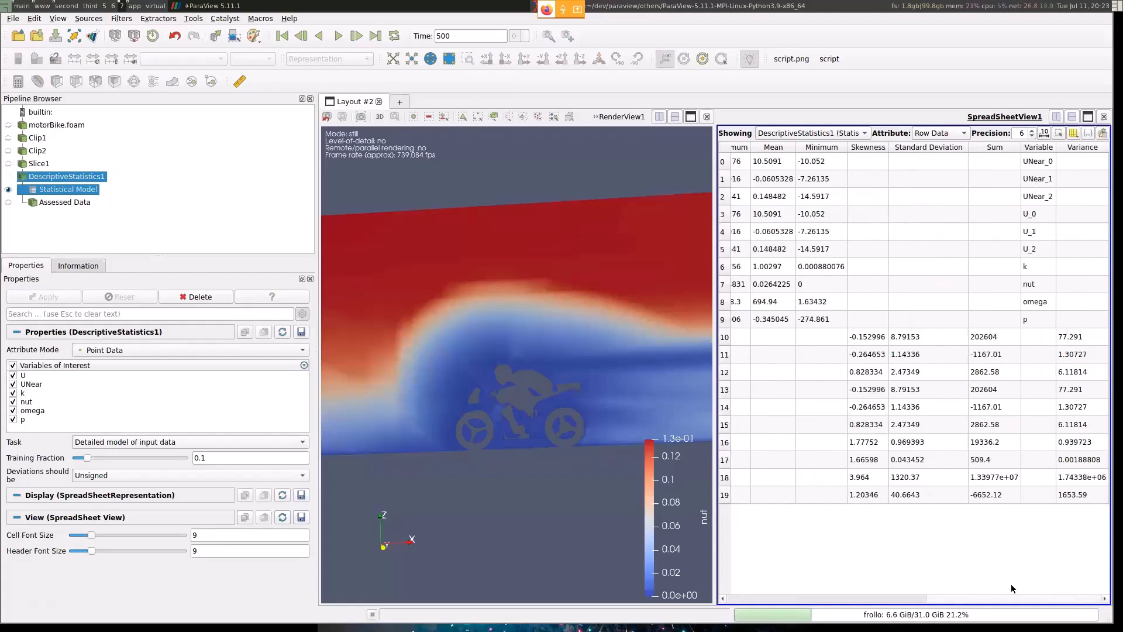
drag(976, 600, 804, 584)
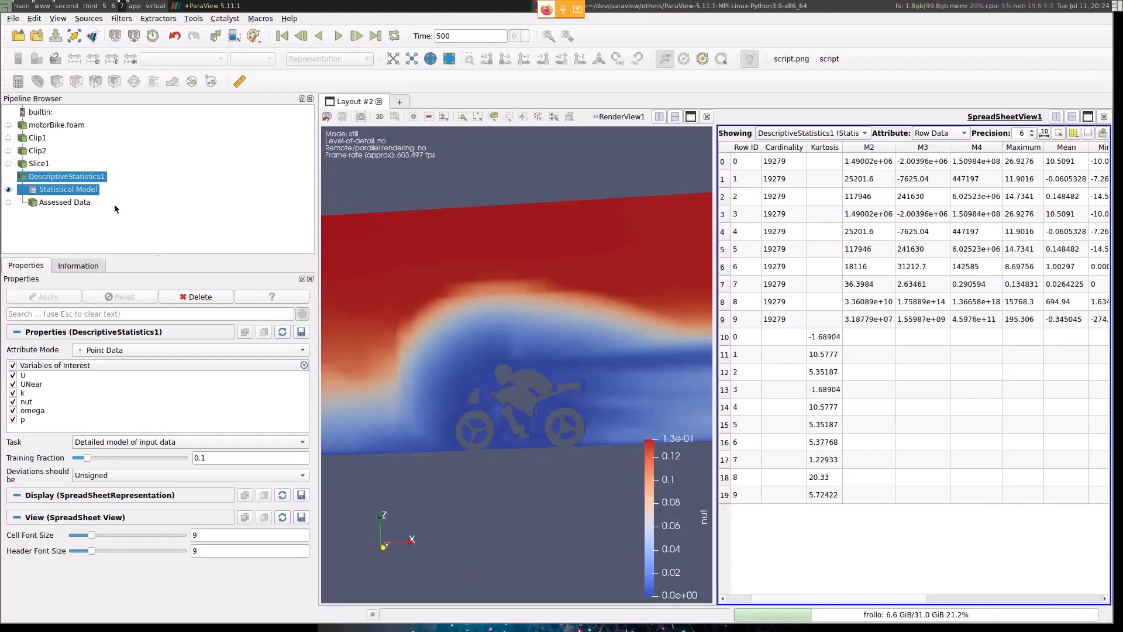
click(72, 193)
click(68, 177)
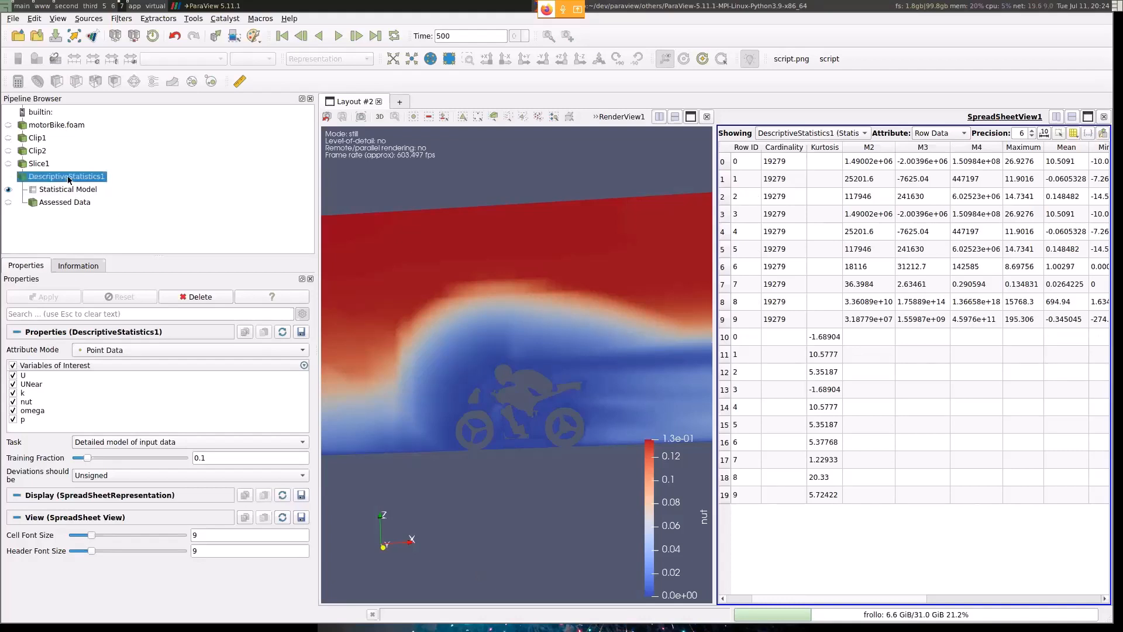
click(38, 163)
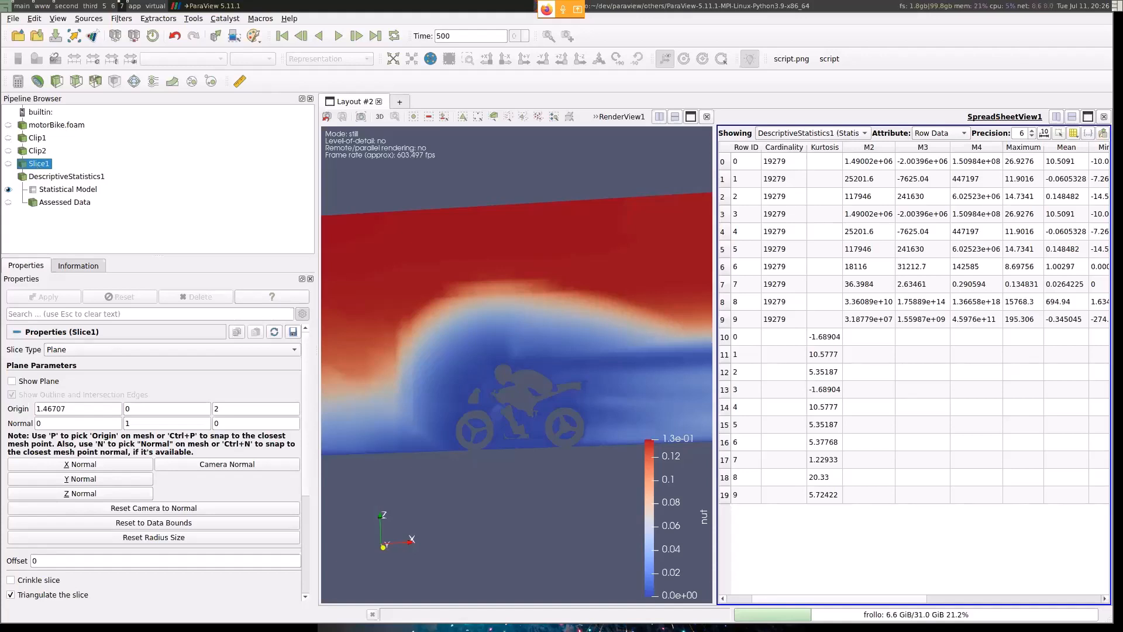
click(1104, 117)
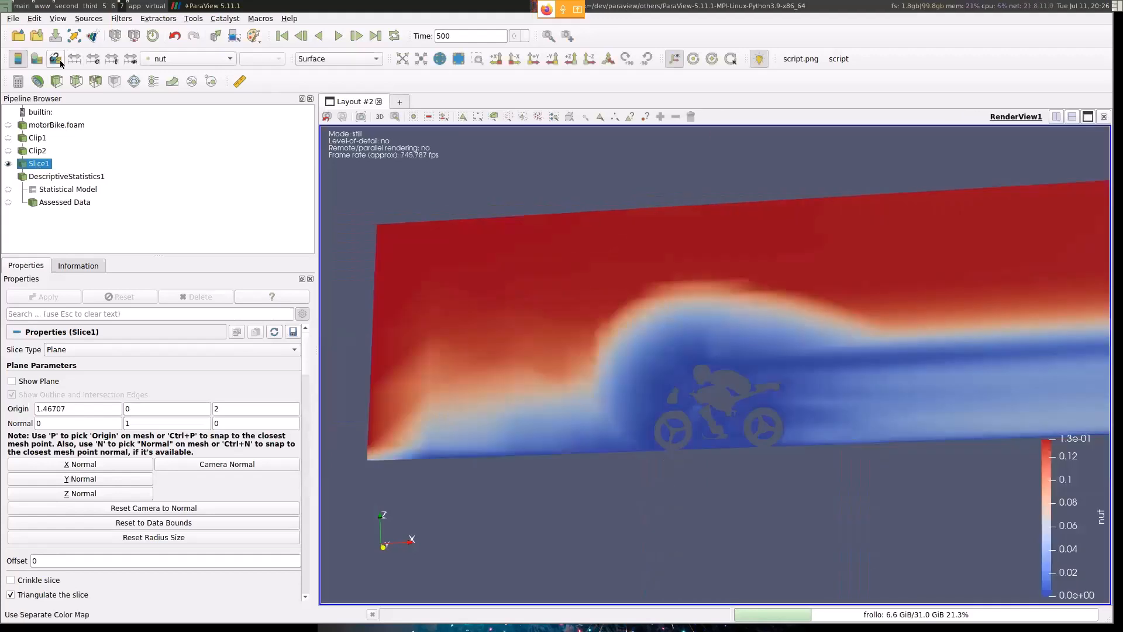
- Open the color map settings for nut, and inspect the automatic rescale modes and the custom range dialog
click(36, 59)
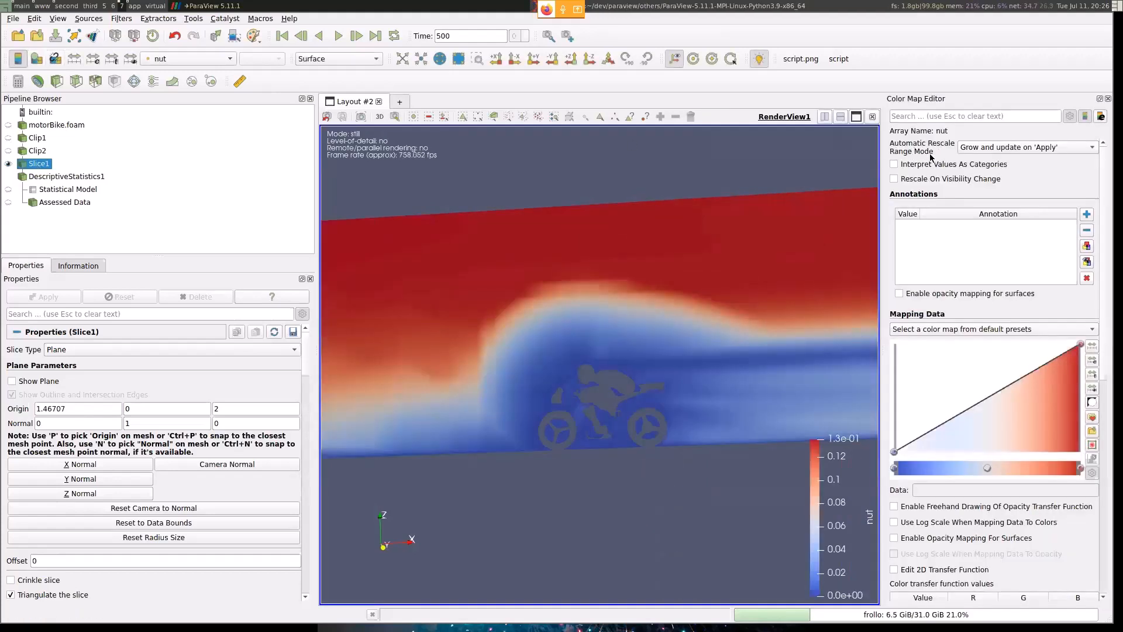
click(1036, 147)
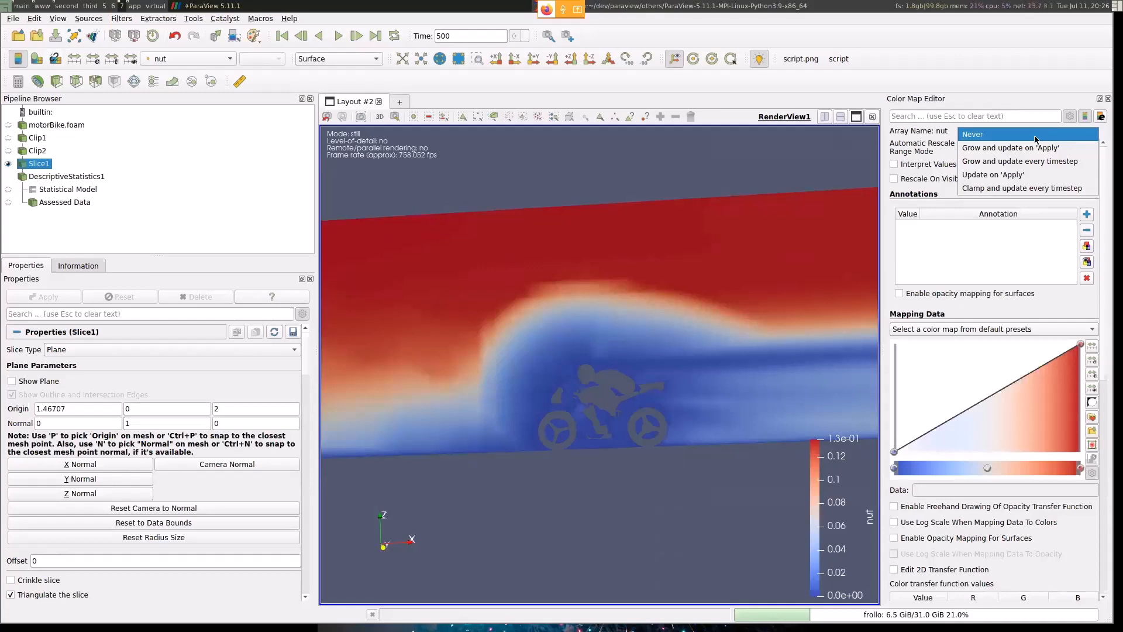
click(468, 238)
click(96, 61)
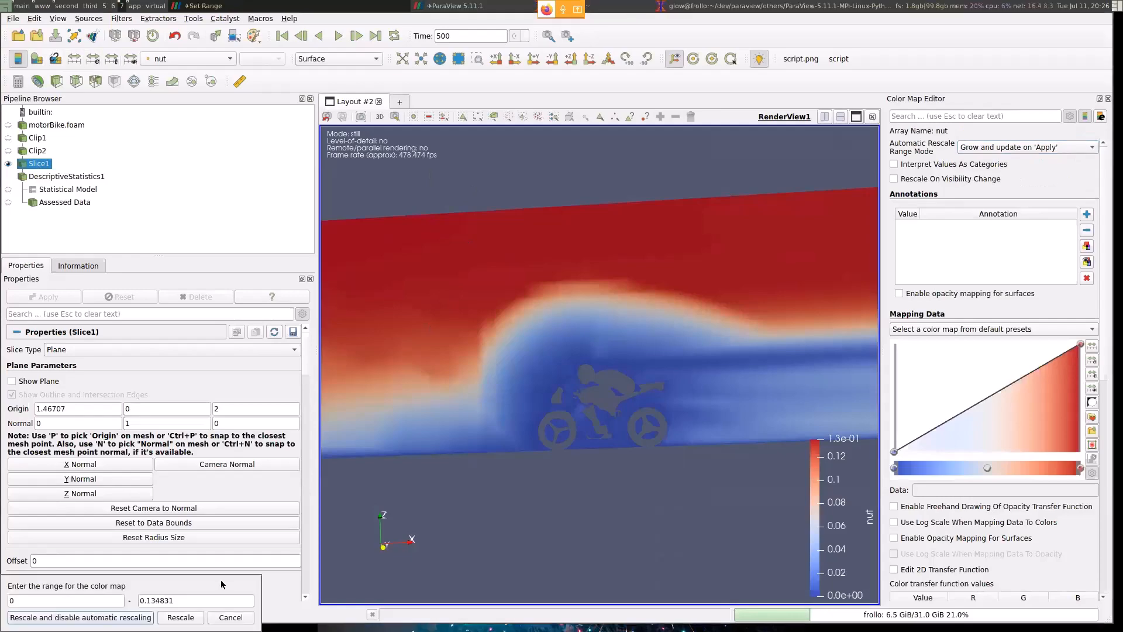
mouse_move(12, 452)
super+mouse_down()
mouse_move(307, 196)
mouse_move(1, 475)
mouse_move(3, 445)
super+mouse_up()
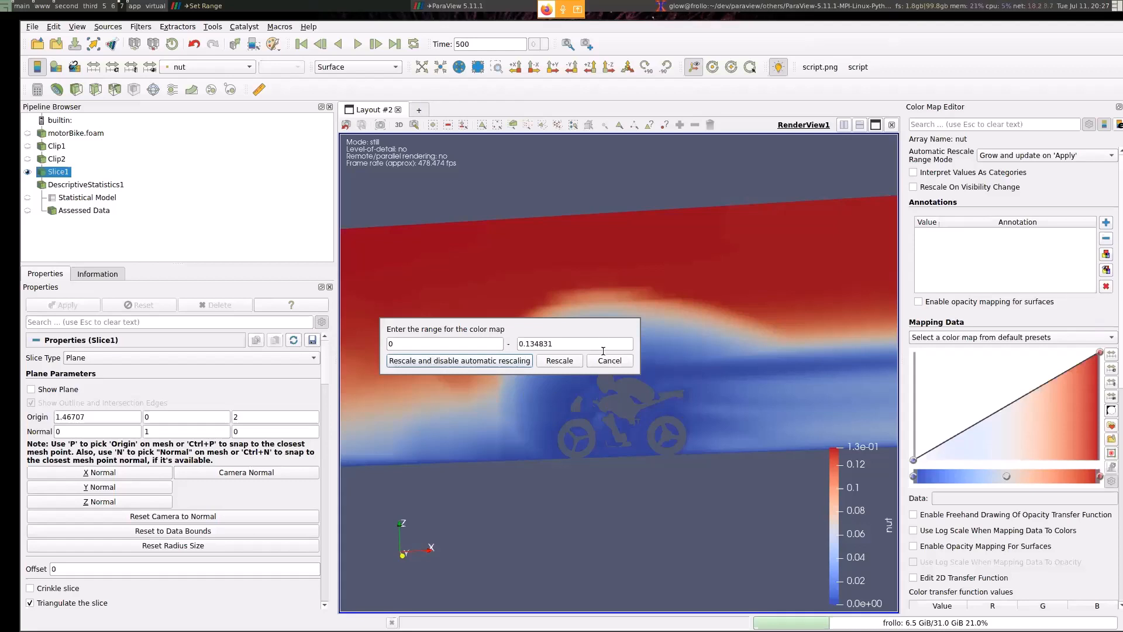
key(Return)
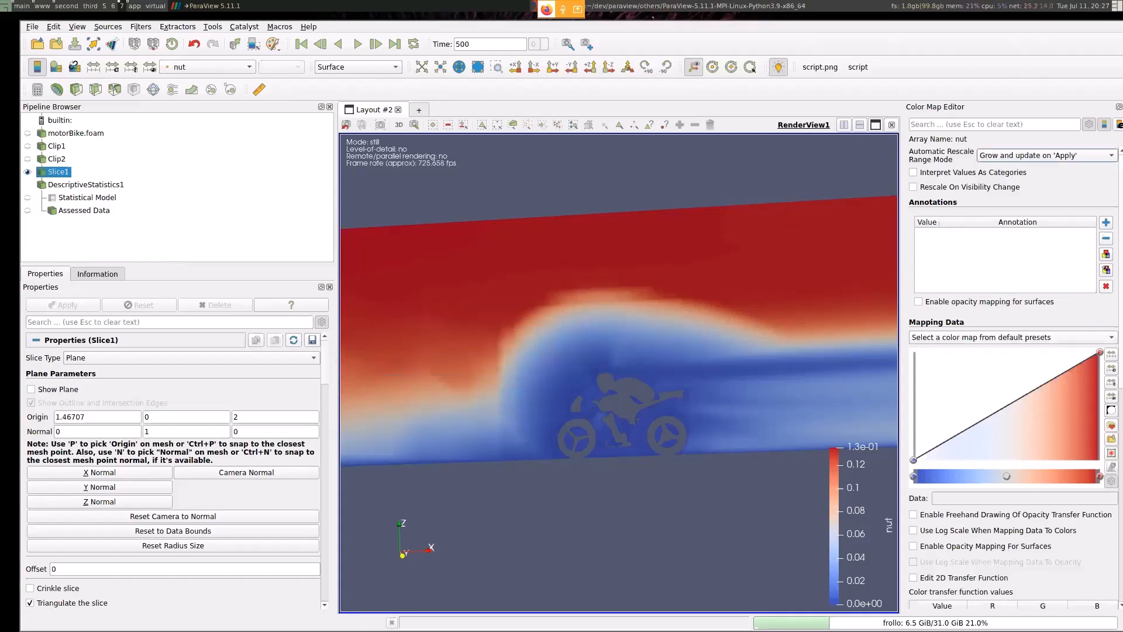
- Try to interpret the nut values of Slice1 as categories, forcing generation of the annotation values
scroll(1006, 351, down, 10)
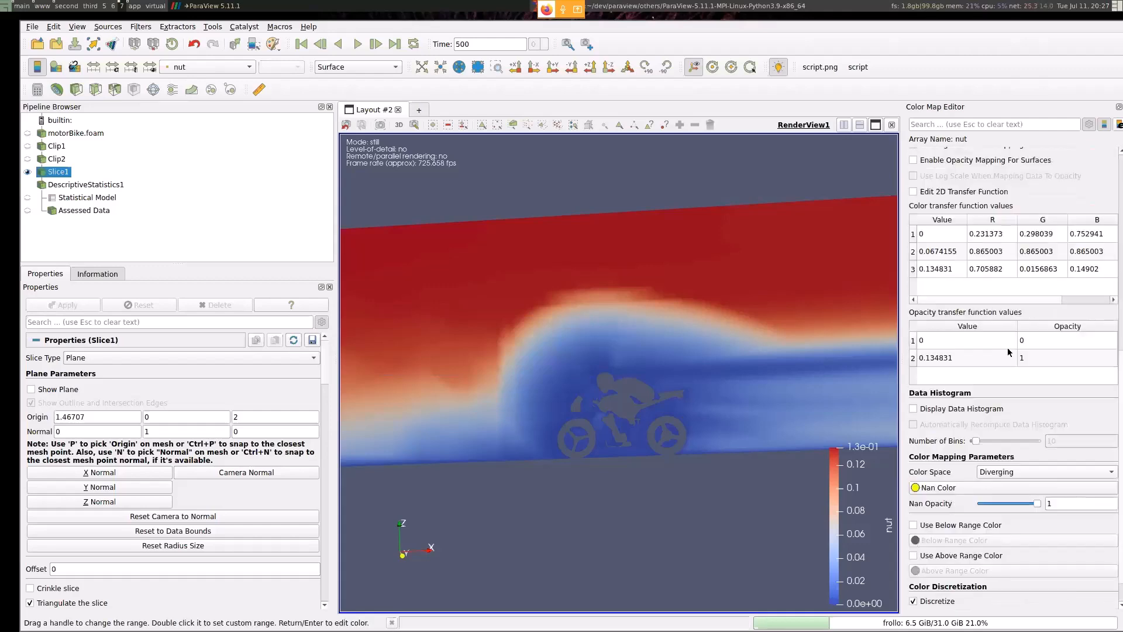
scroll(1007, 357, up, 8)
scroll(1007, 357, up, 4)
click(971, 173)
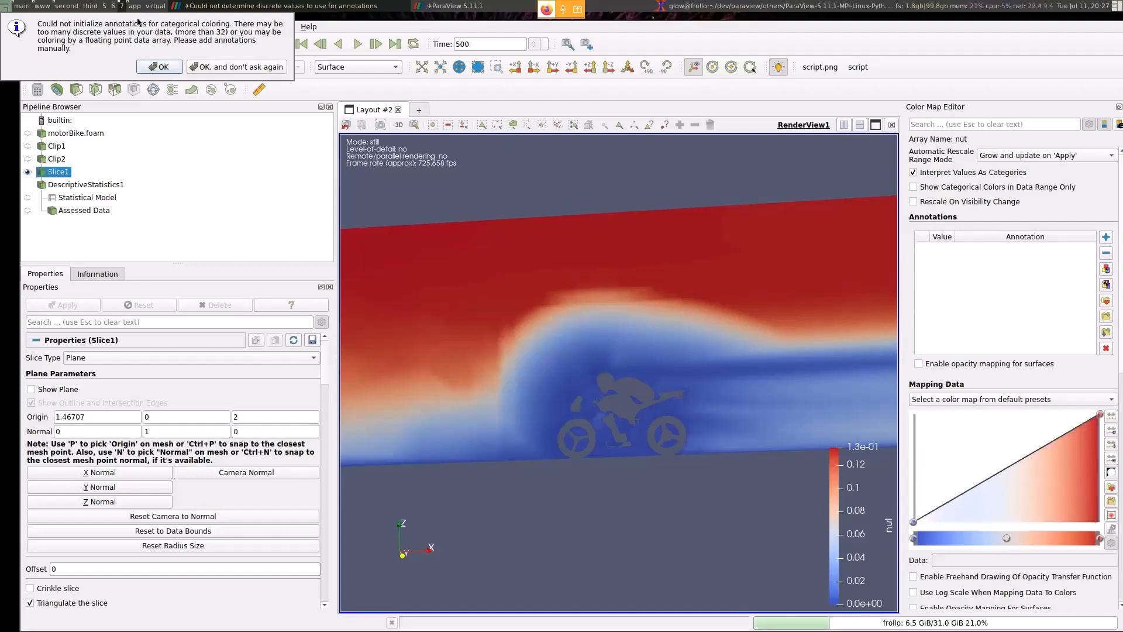
click(214, 67)
drag(622, 231, 628, 220)
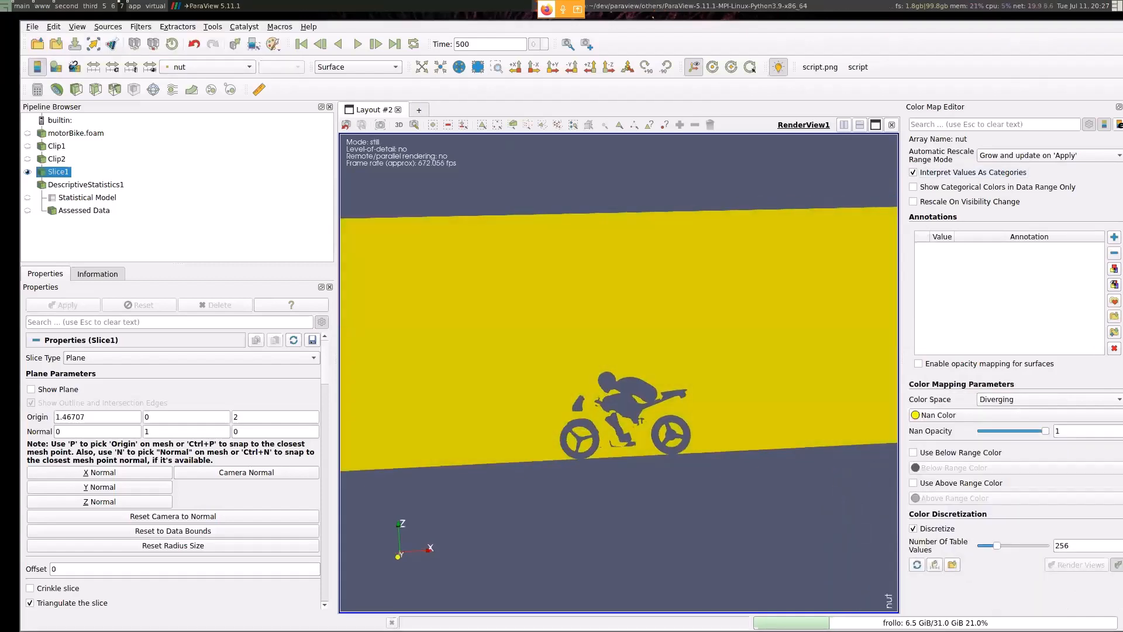
click(1115, 269)
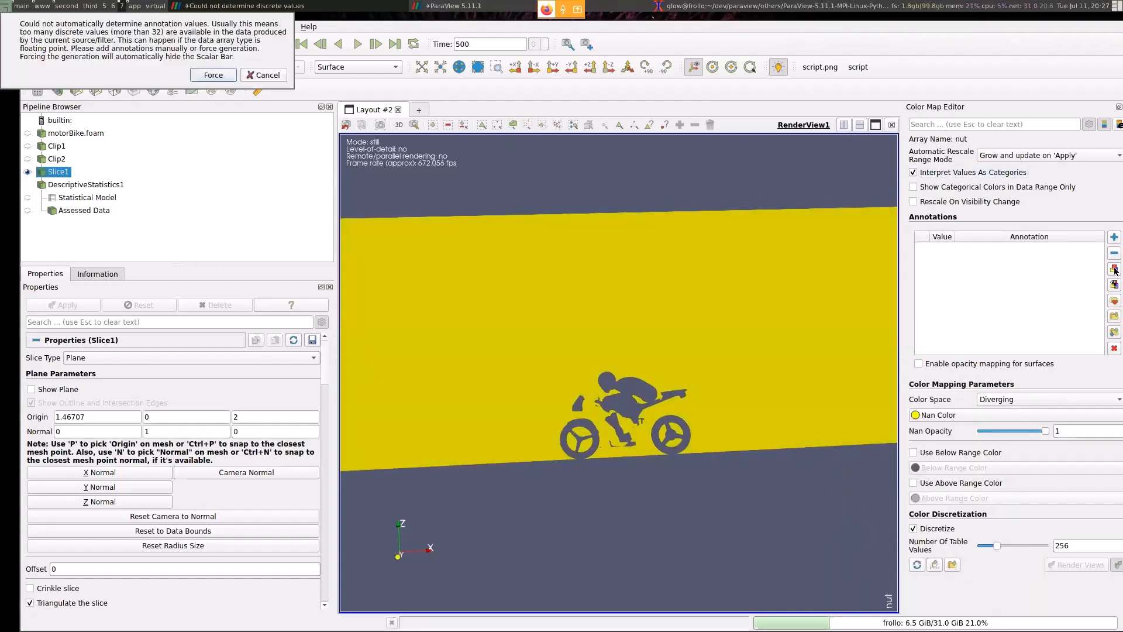
click(213, 75)
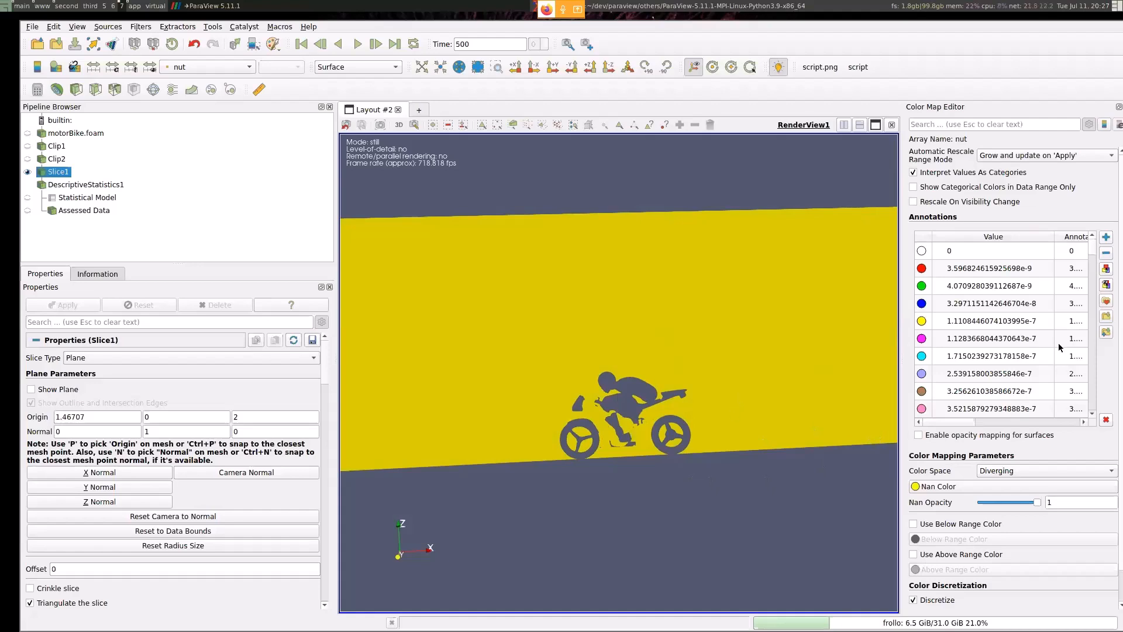
- Interrupt the running ParaView process in the terminal and relaunch it with ./bin/paraview
click(694, 3)
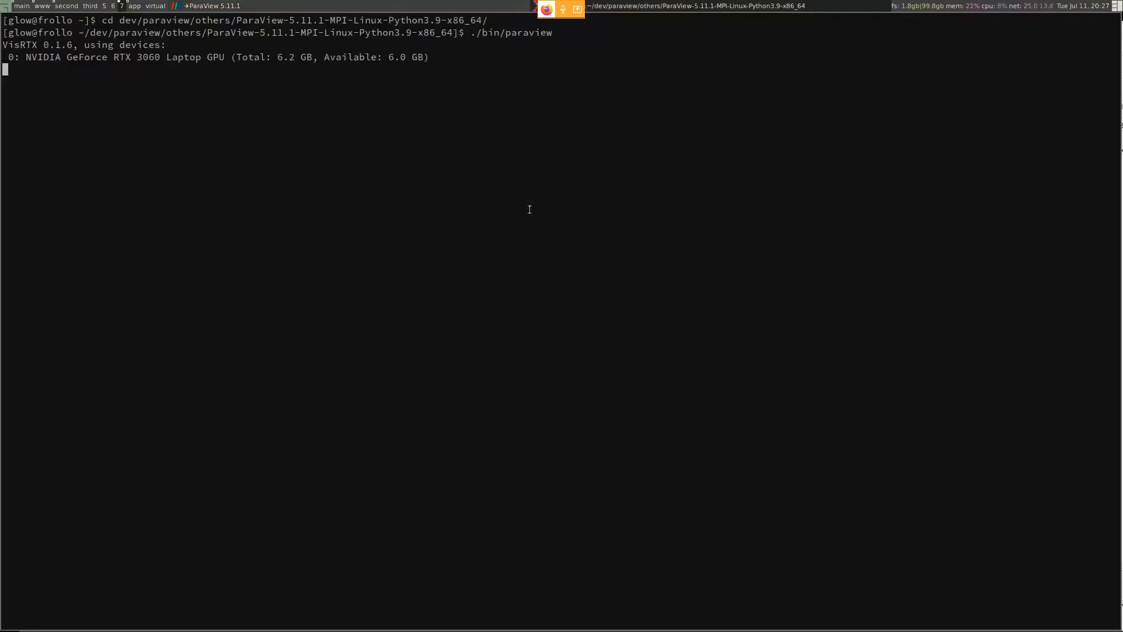
key(ctrl+c)
key(Up)
key(Return)
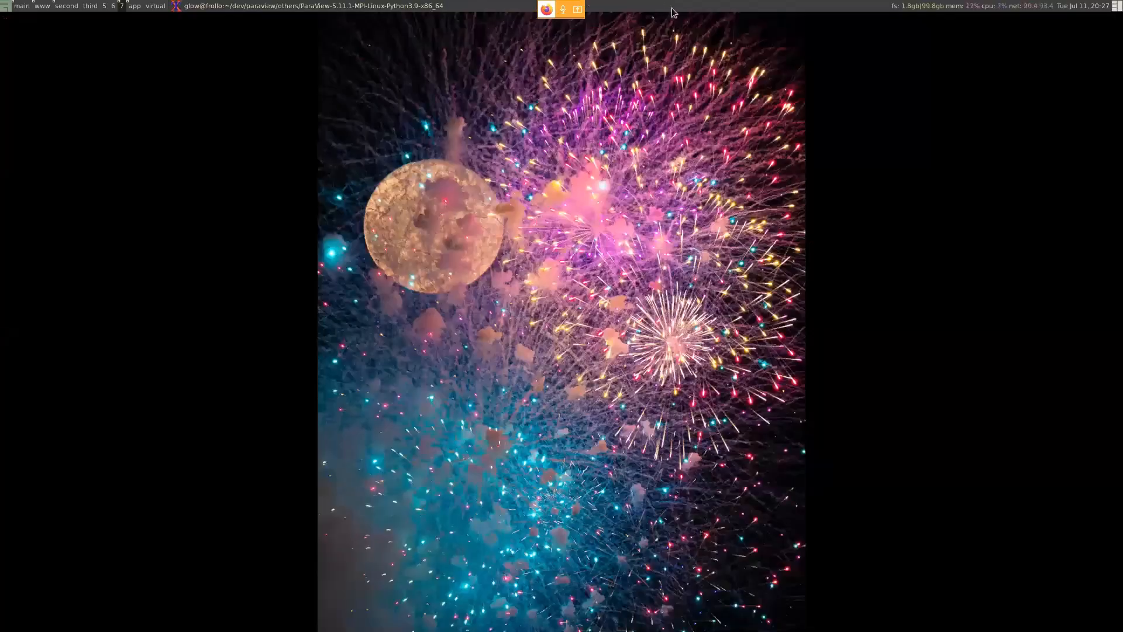
key(Escape)
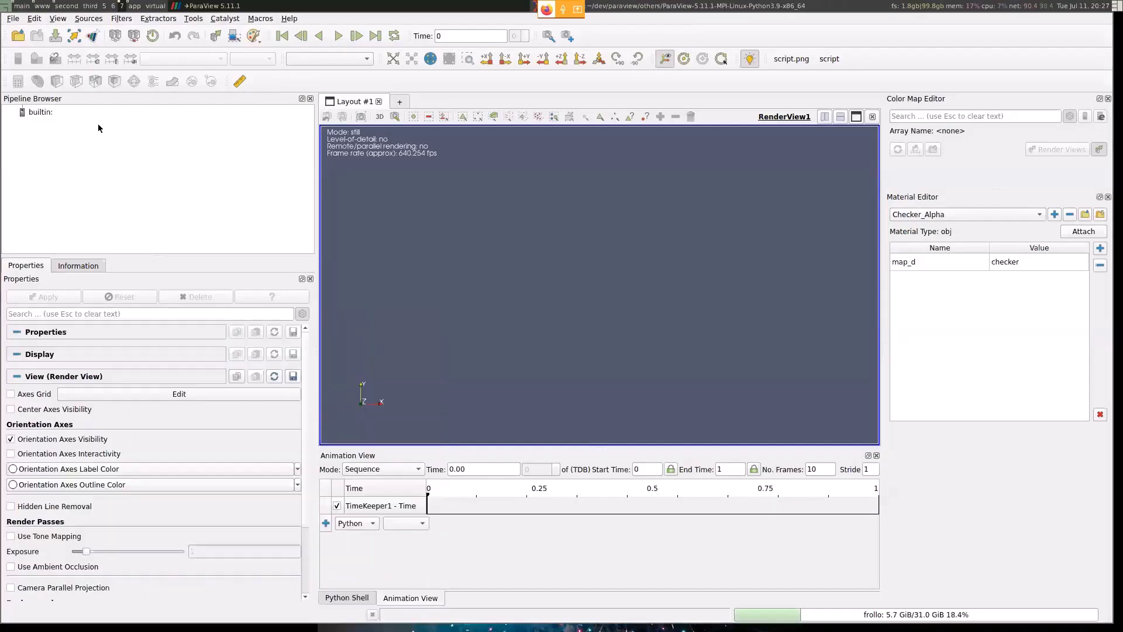
- Reopen the recent built-in server file motorBike.foam and load it with its default properties
click(17, 8)
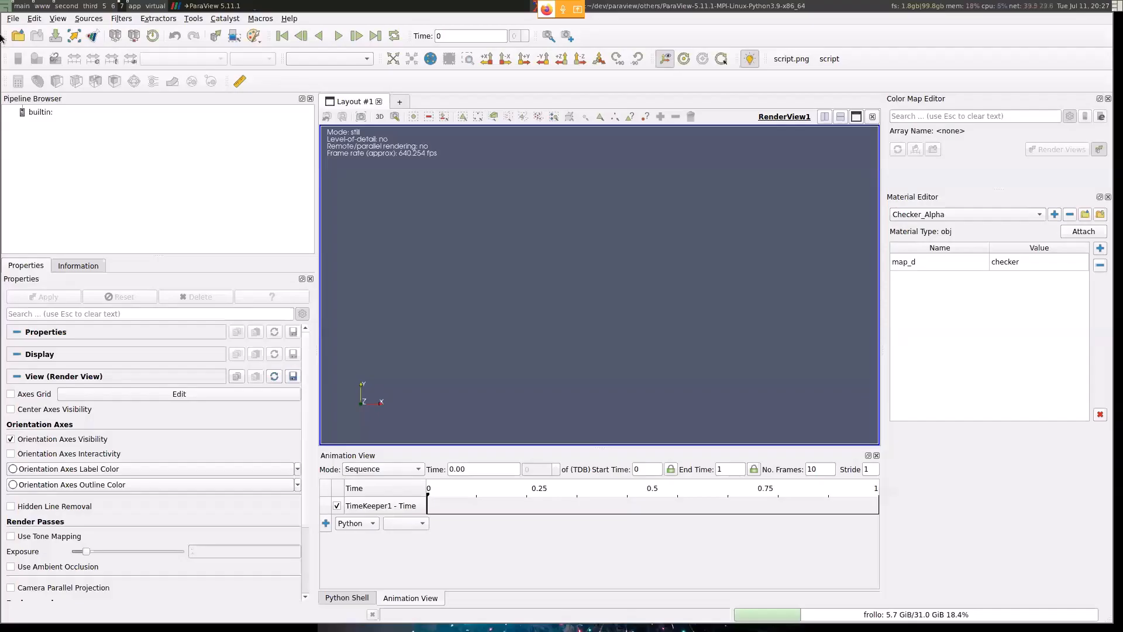
click(13, 19)
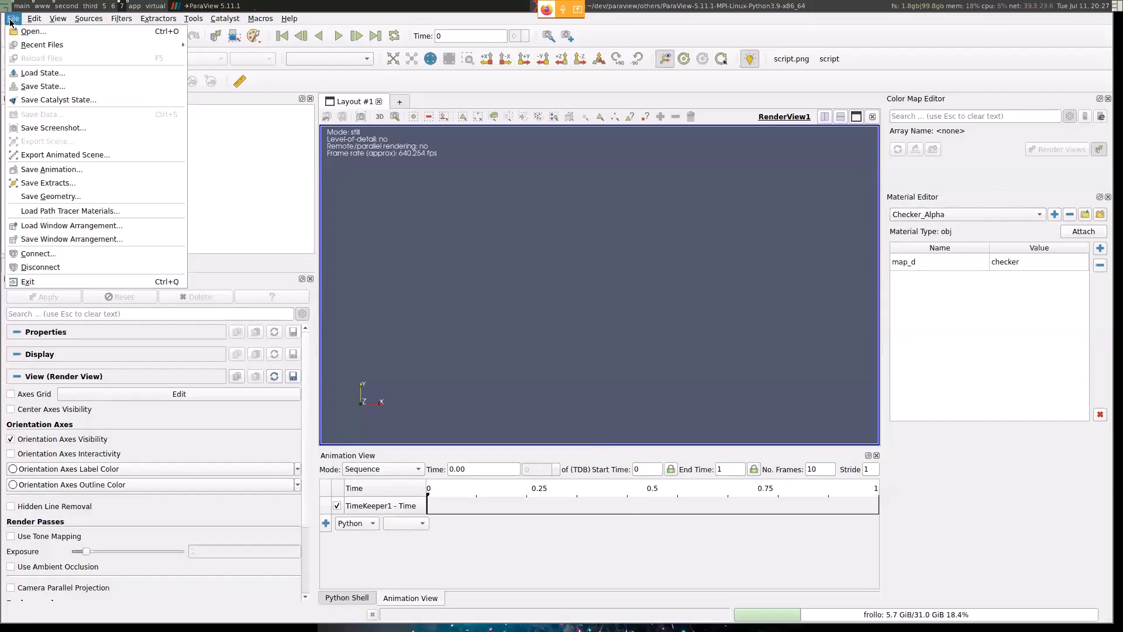
mouse_move(41, 45)
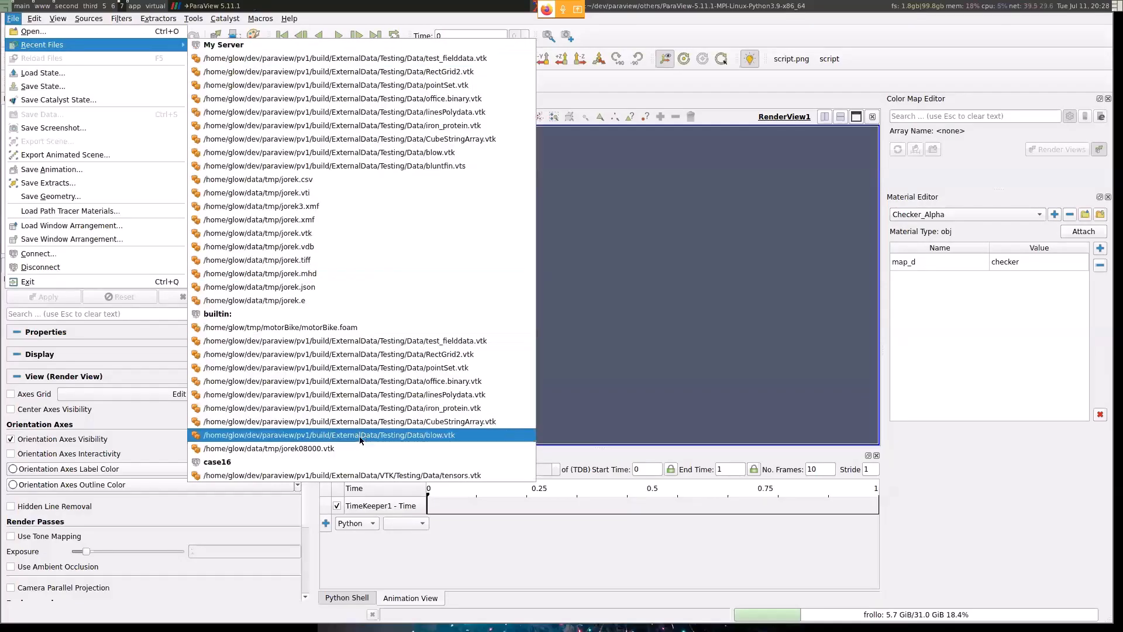
click(281, 328)
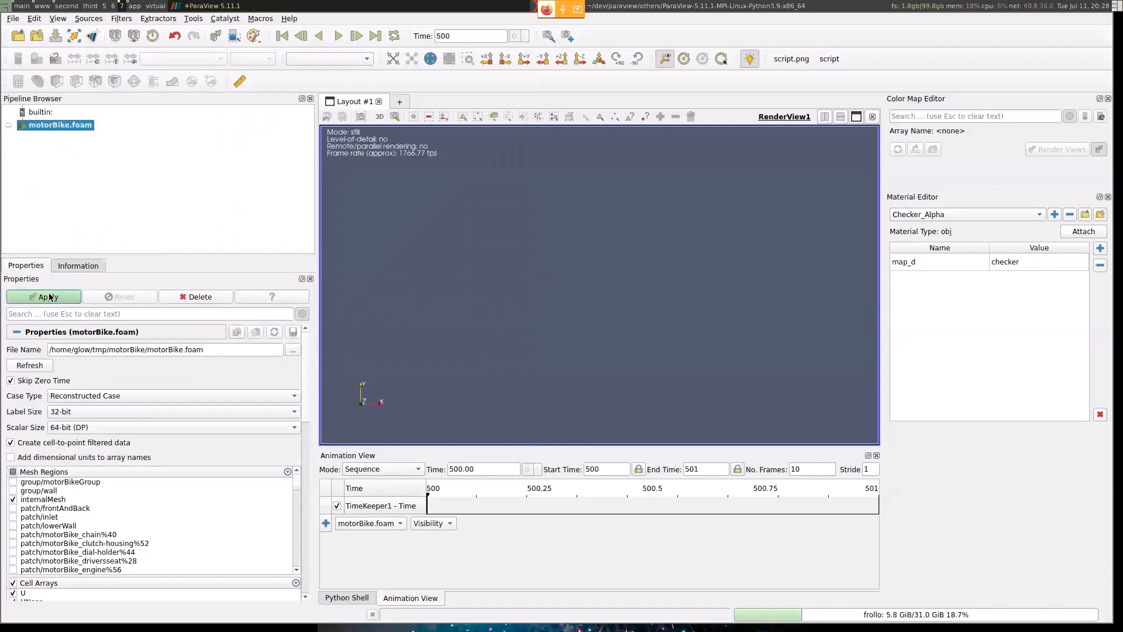
click(49, 297)
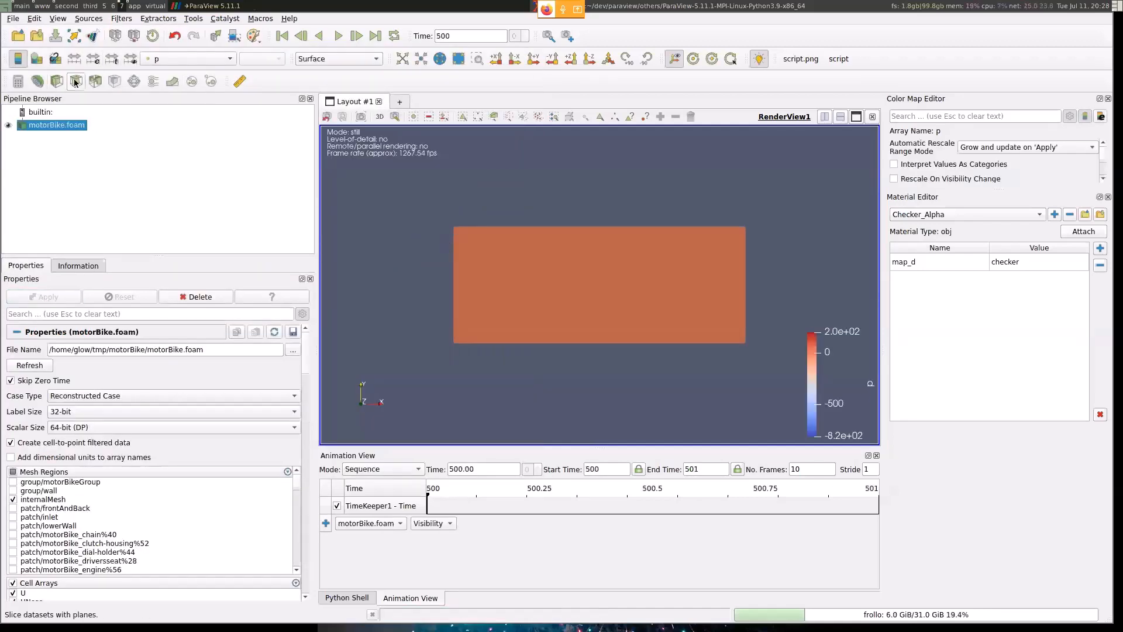
- Slice motorBike.foam with a plane normal to the Y axis, and orbit to see the slice
click(75, 82)
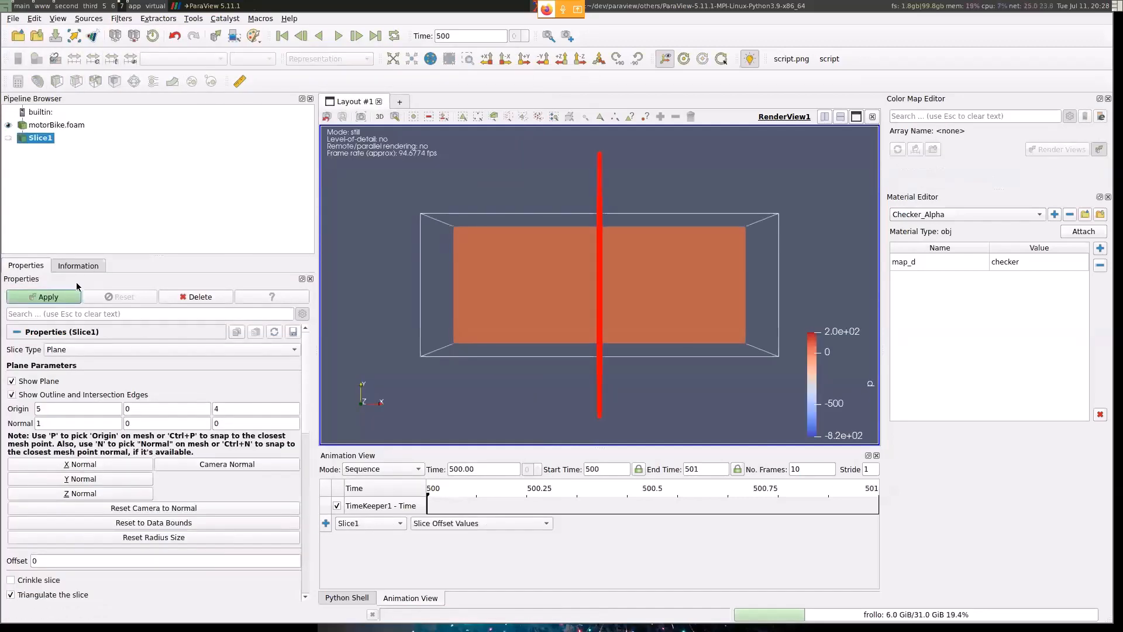
click(51, 479)
click(50, 297)
drag(374, 258, 427, 319)
- Color Slice1 by the nut point array and hide its plane widget
click(196, 63)
click(193, 88)
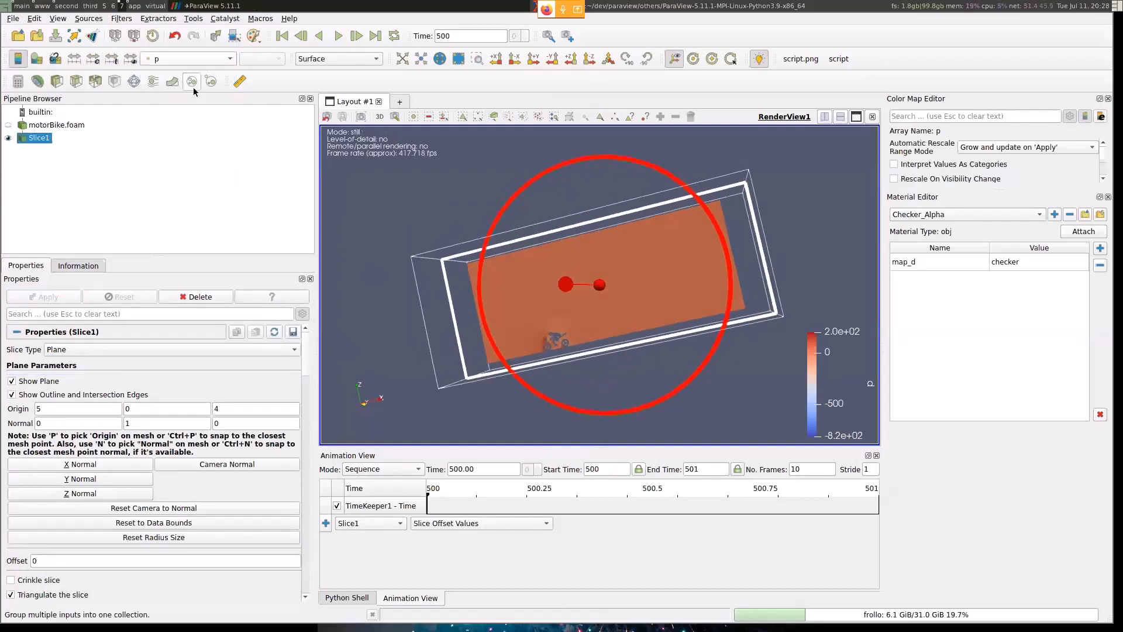
click(170, 59)
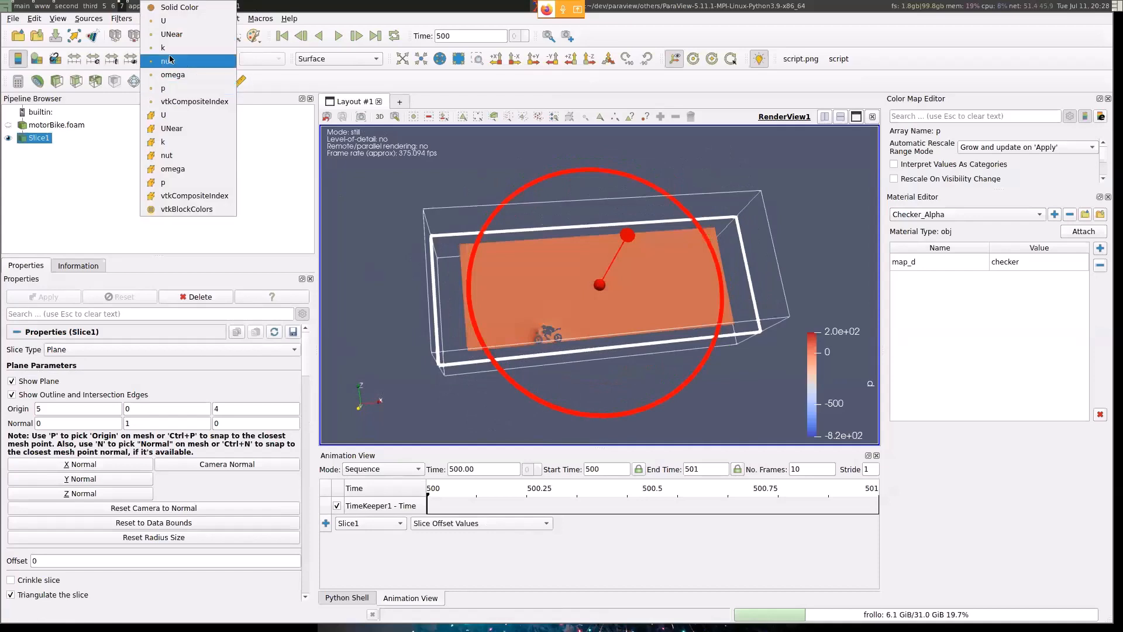
click(169, 61)
scroll(429, 348, up, 3)
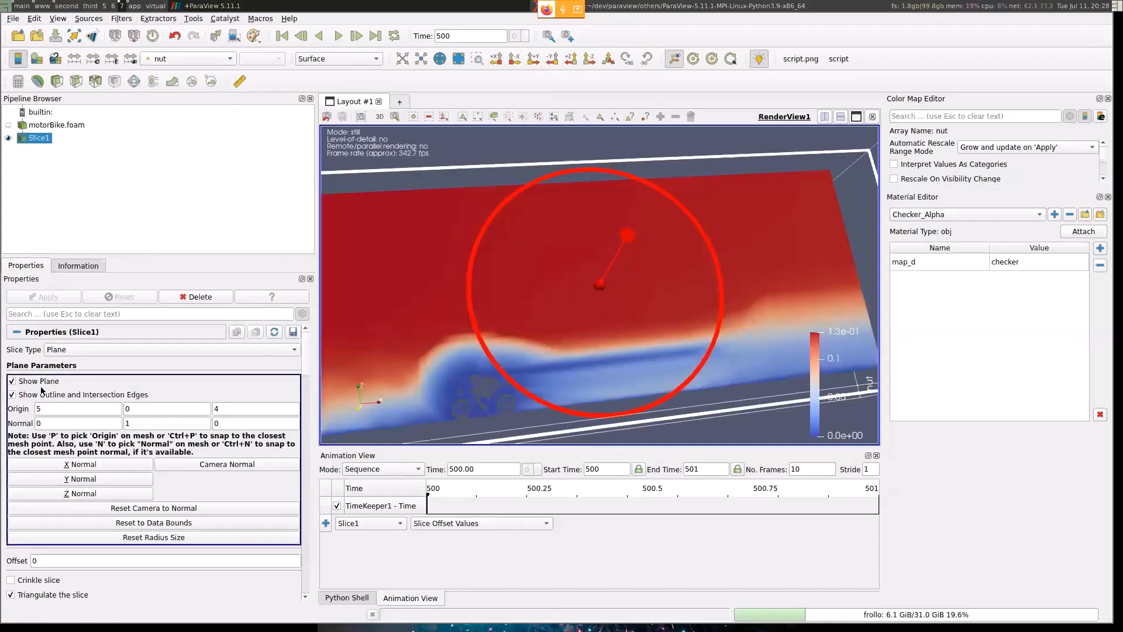
click(12, 381)
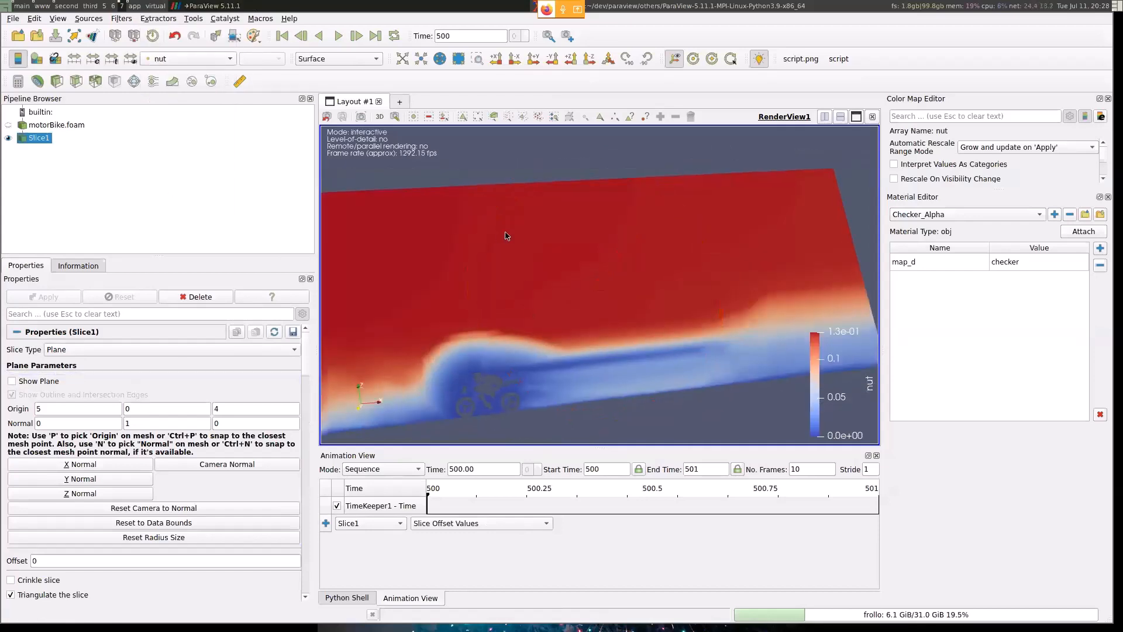
drag(507, 236, 480, 237)
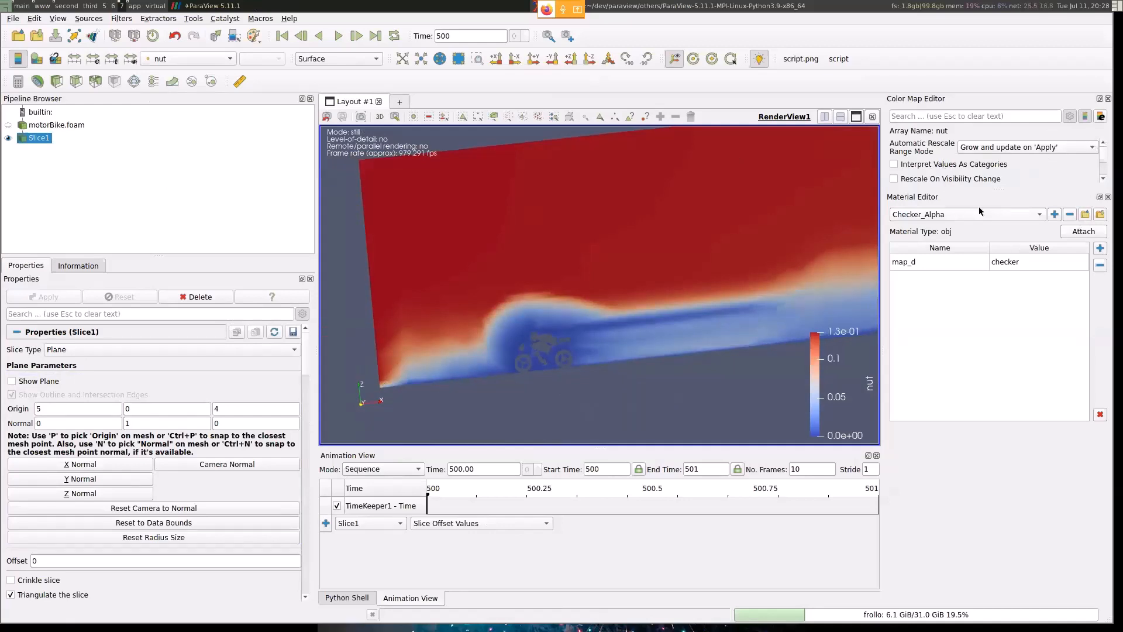
- Close the Material Editor and set the number of table values of the nut color map to 30
click(1108, 197)
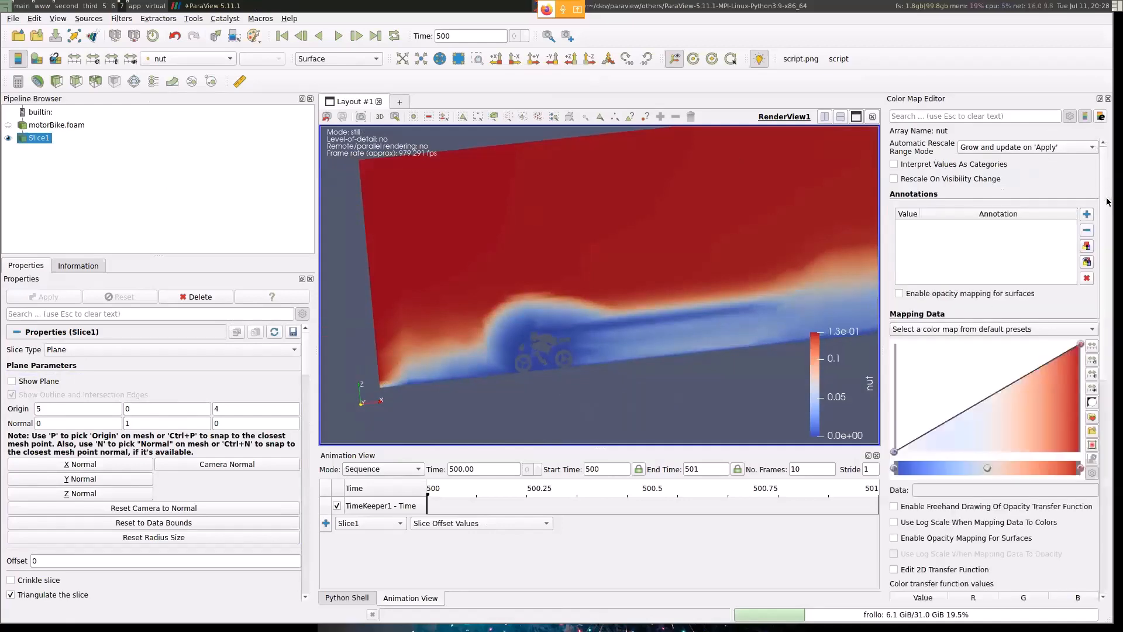
scroll(991, 346, down, 10)
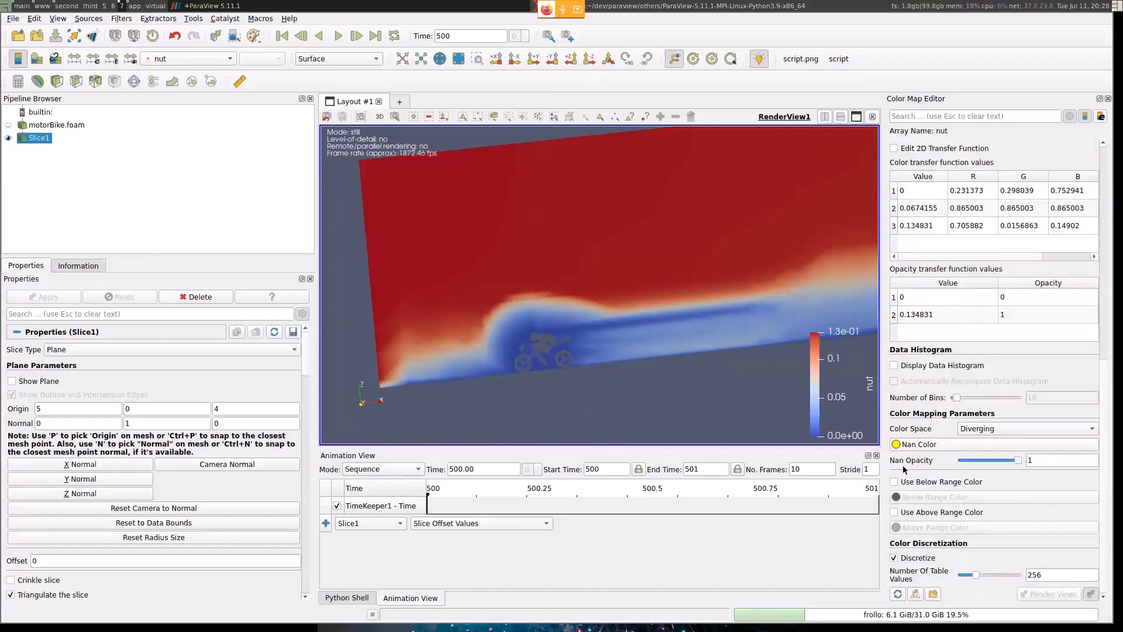
double_click(1045, 576)
text(30)
key(Return)
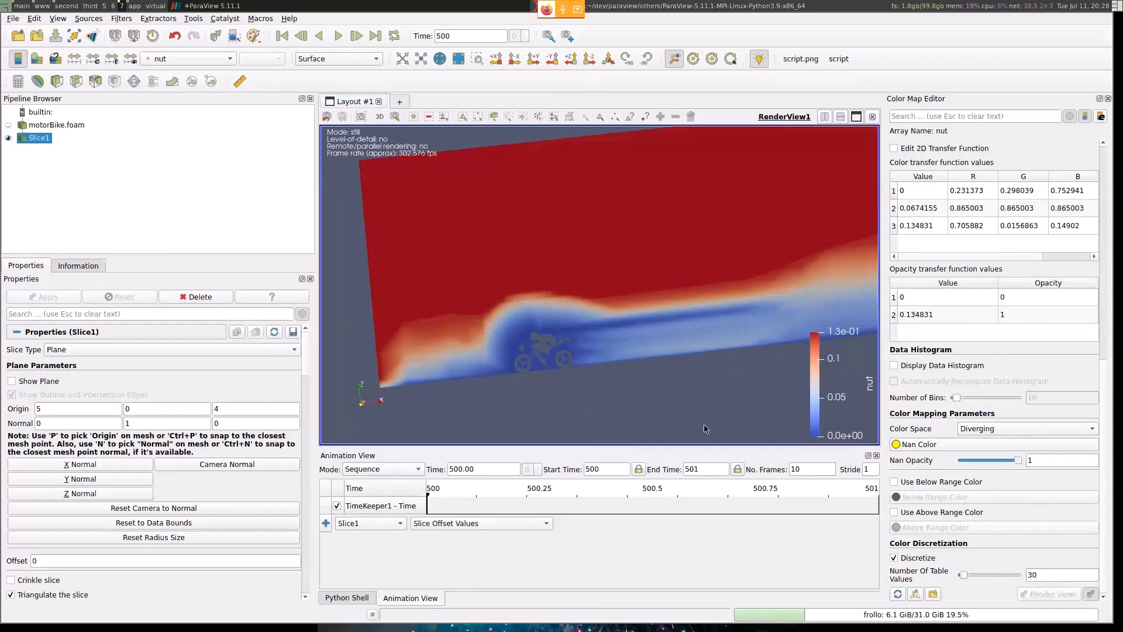
scroll(558, 313, up, 8)
scroll(559, 313, down, 4)
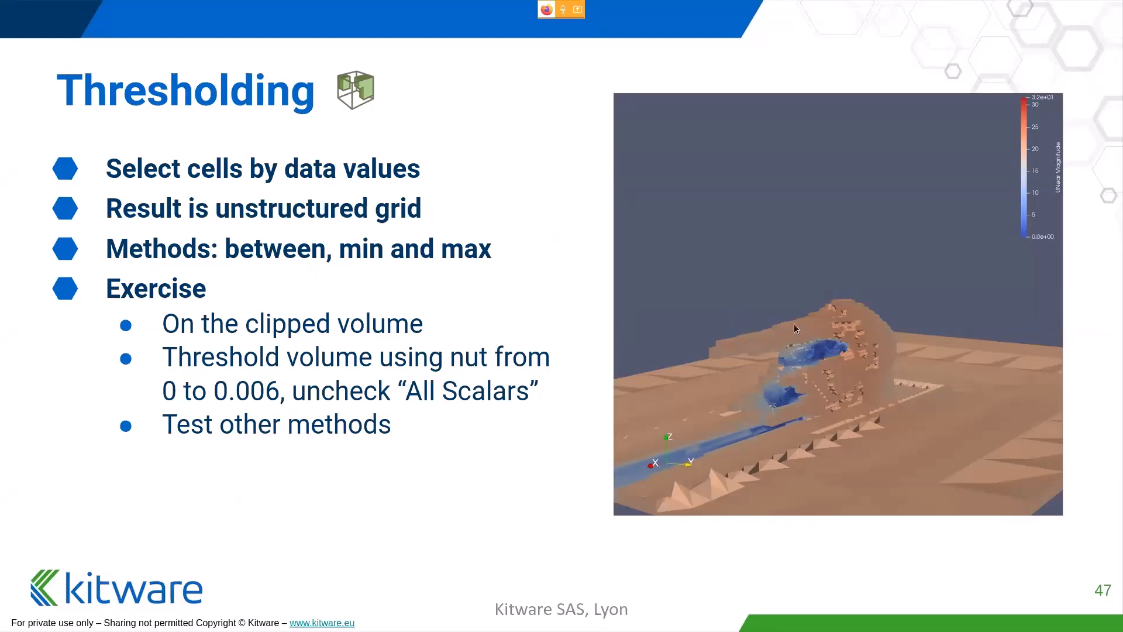
- Advance the presentation from Thresholding to the Contouring slide, and return to ParaView
key(Right)
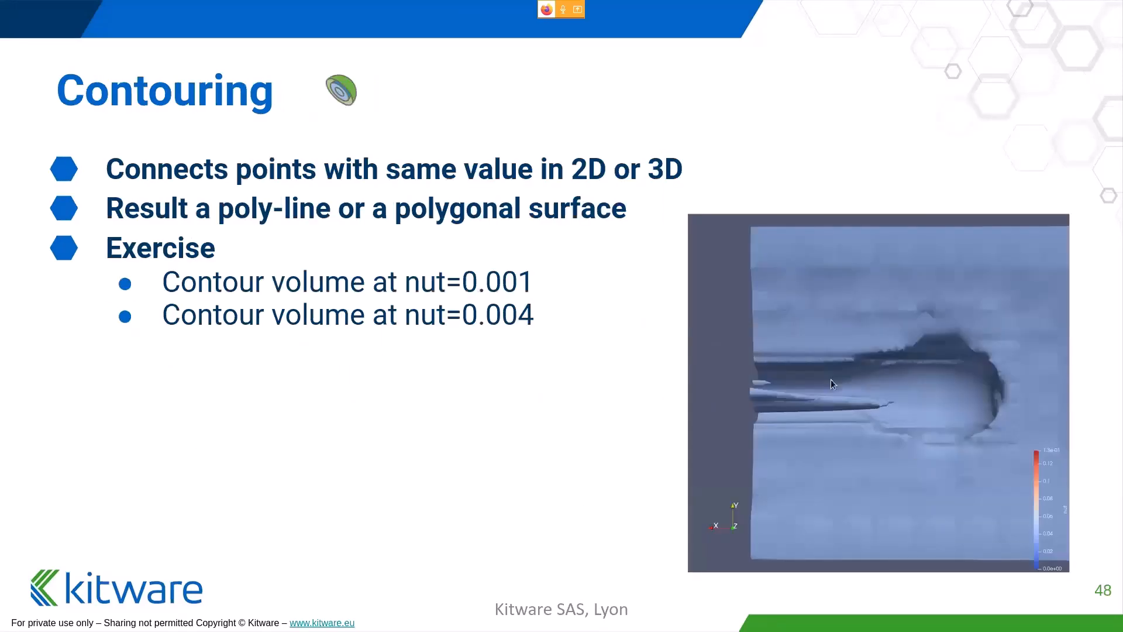
key(super+Right)
key(super+Right)
key(super+Right)
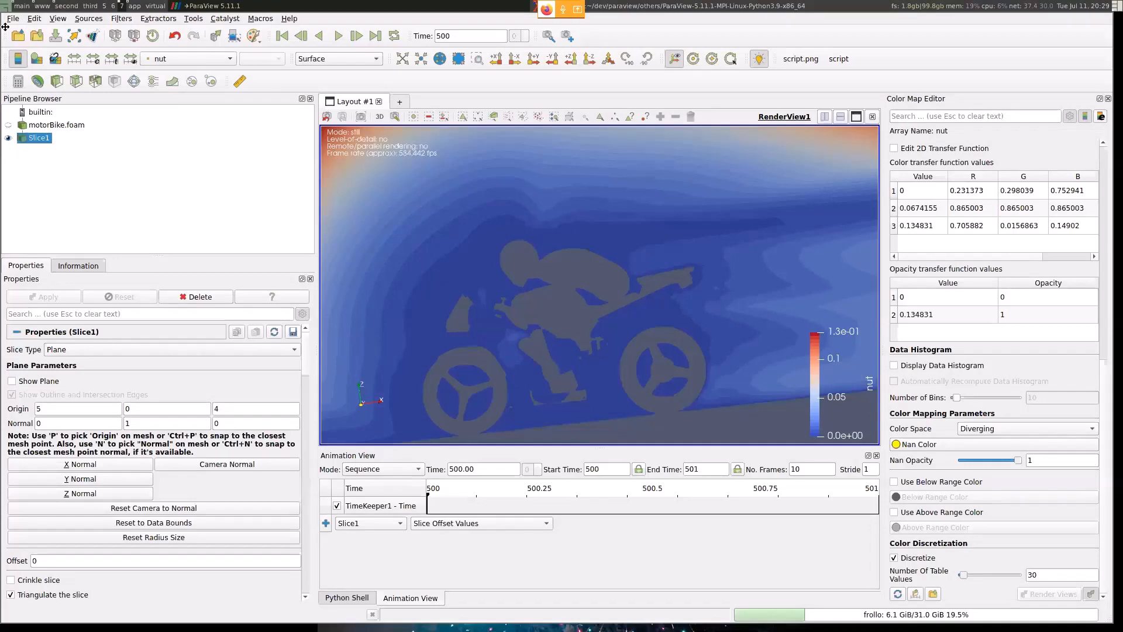
- Hide Slice1, show motorBike.foam, and apply a Contour filter to it with the default settings
click(8, 124)
click(8, 138)
scroll(612, 227, down, 6)
scroll(613, 227, down, 7)
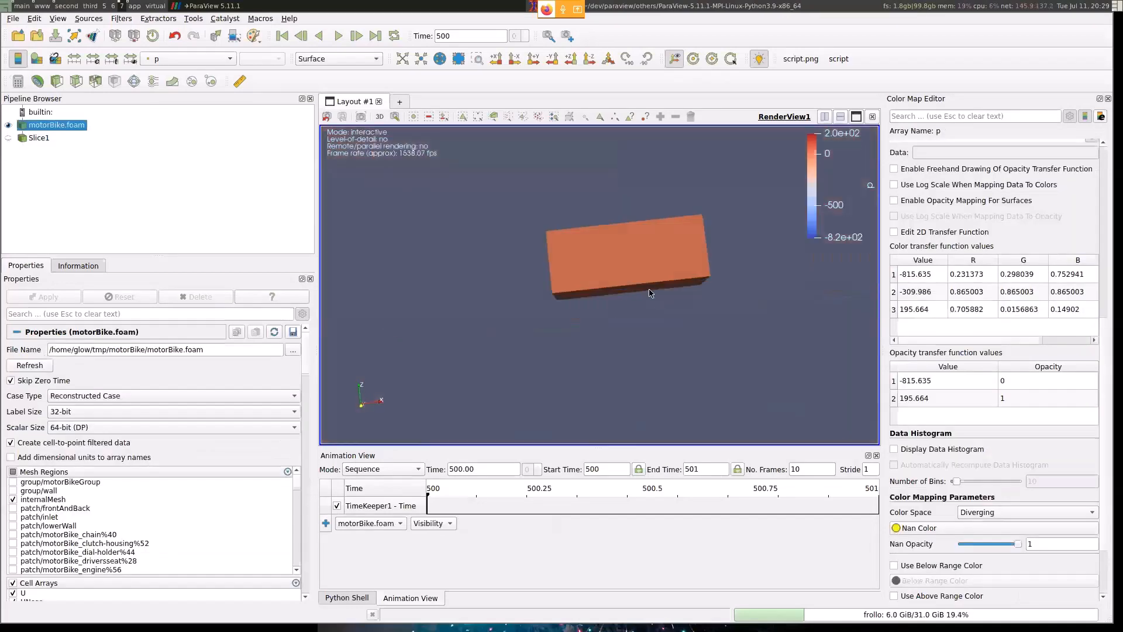
drag(651, 293, 651, 316)
scroll(640, 294, up, 5)
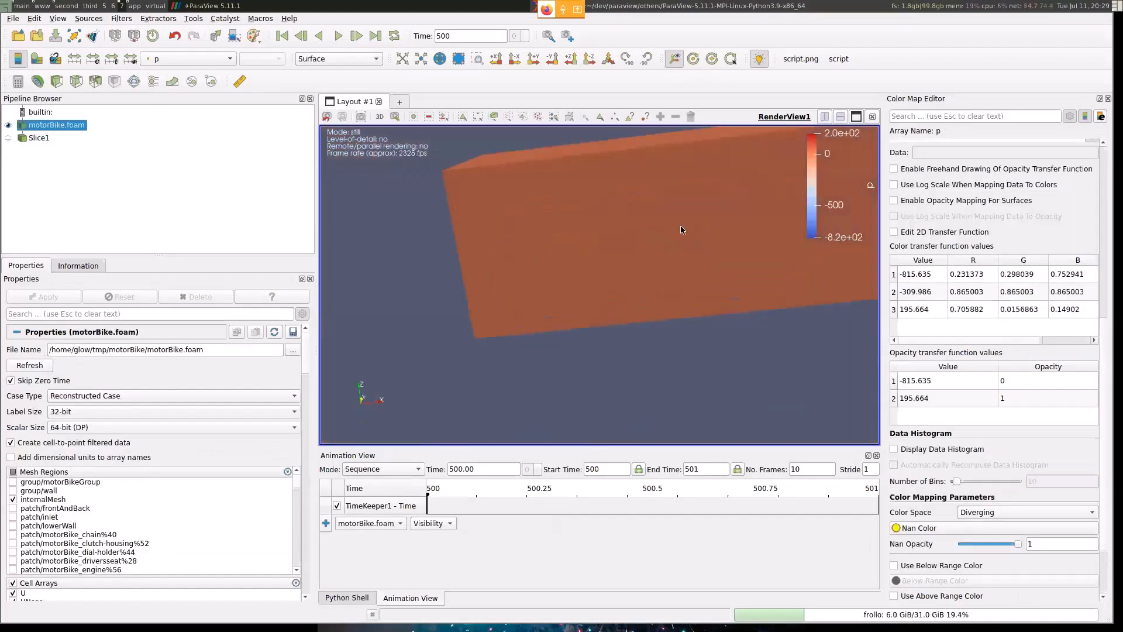
middle_drag(680, 226, 661, 265)
click(37, 81)
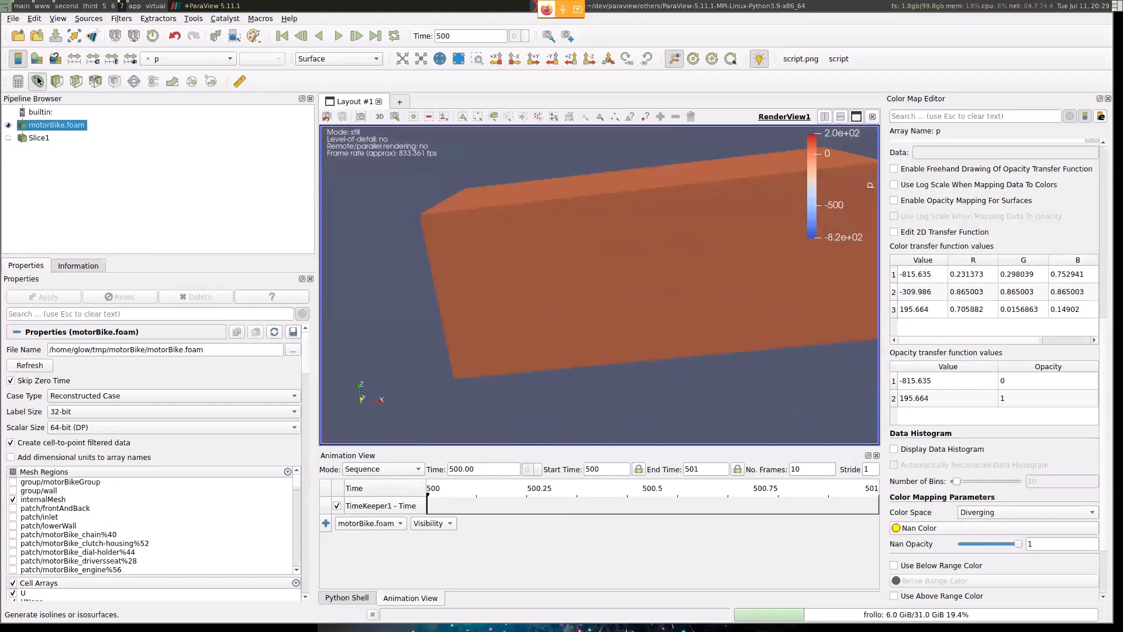
click(27, 297)
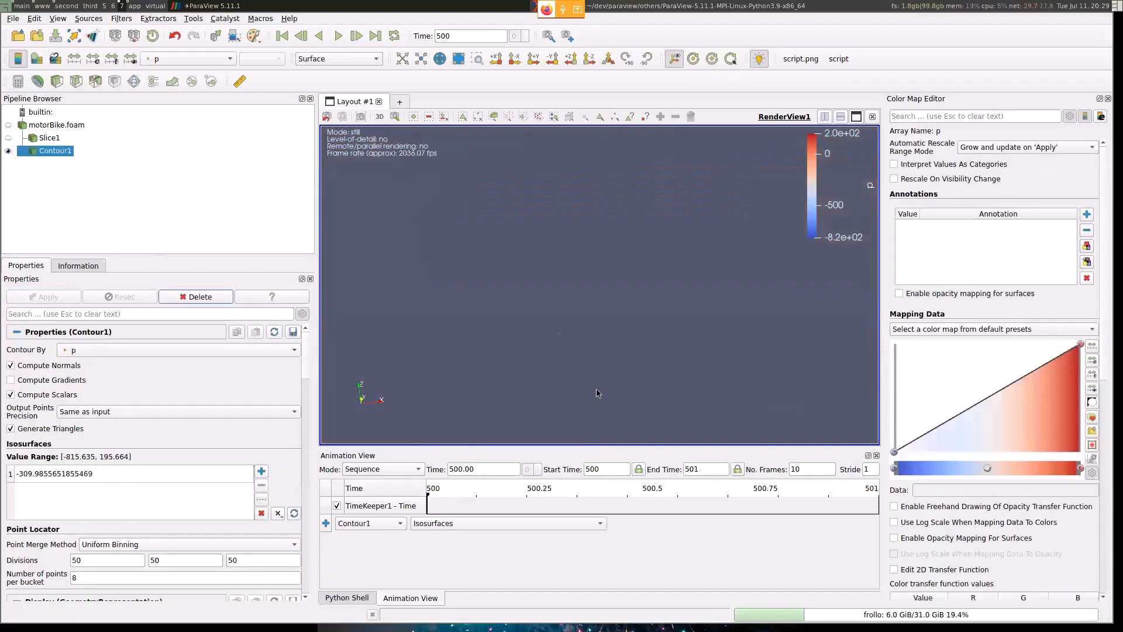
- Contour by nut with the isosurface value reset to its default of 0.0674154981970787, apply it, and orbit around the isosurface
click(294, 513)
click(128, 353)
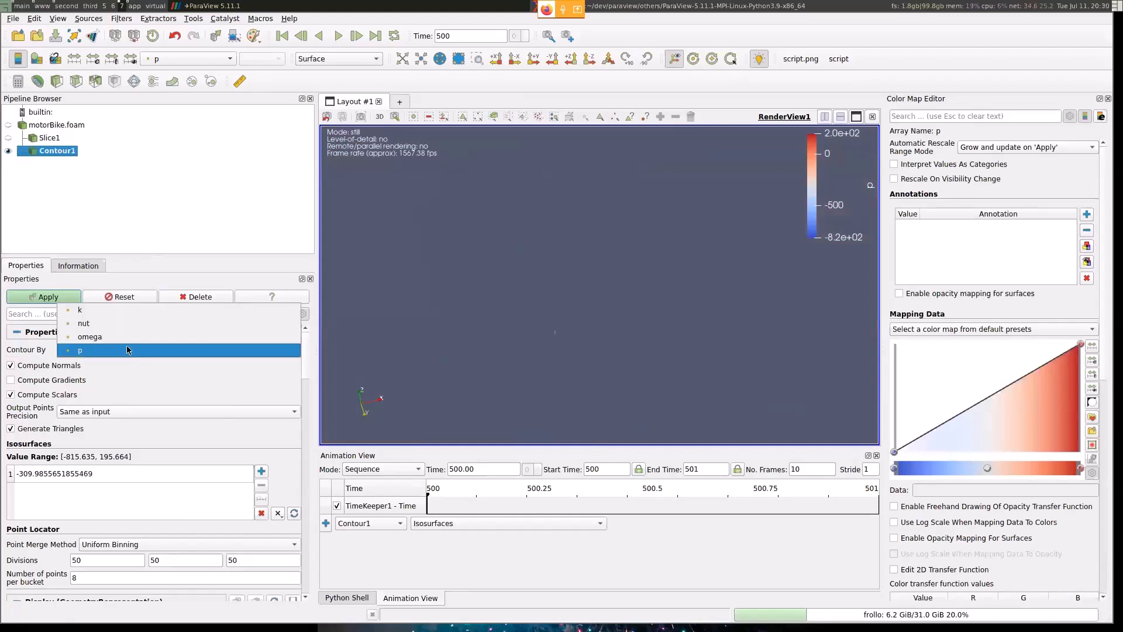
click(100, 322)
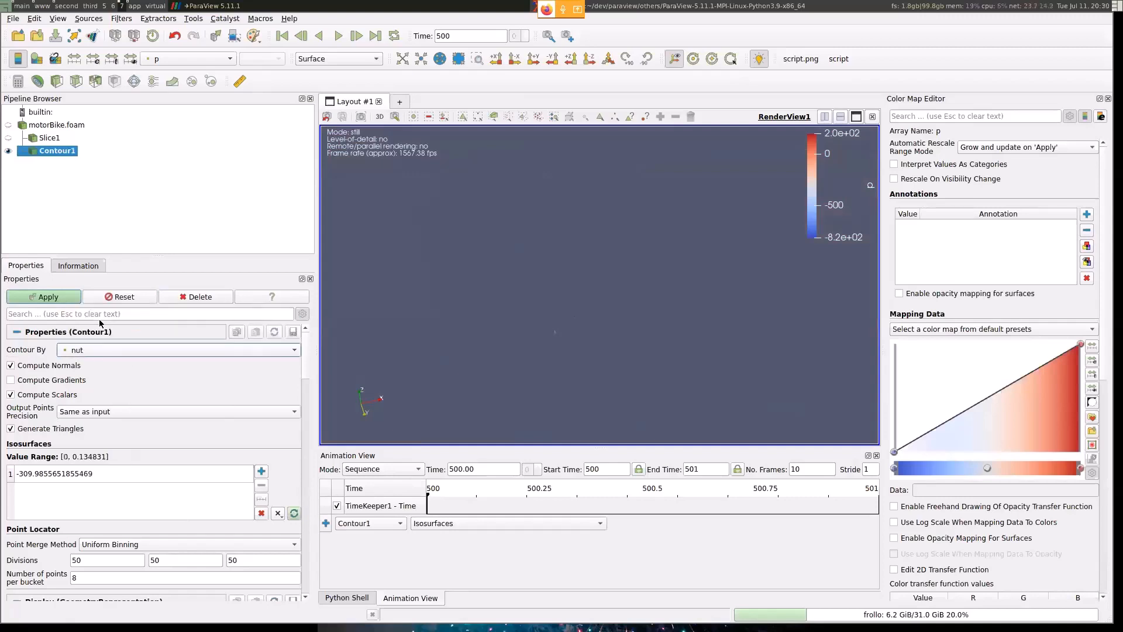
click(294, 513)
click(48, 297)
drag(582, 282, 596, 380)
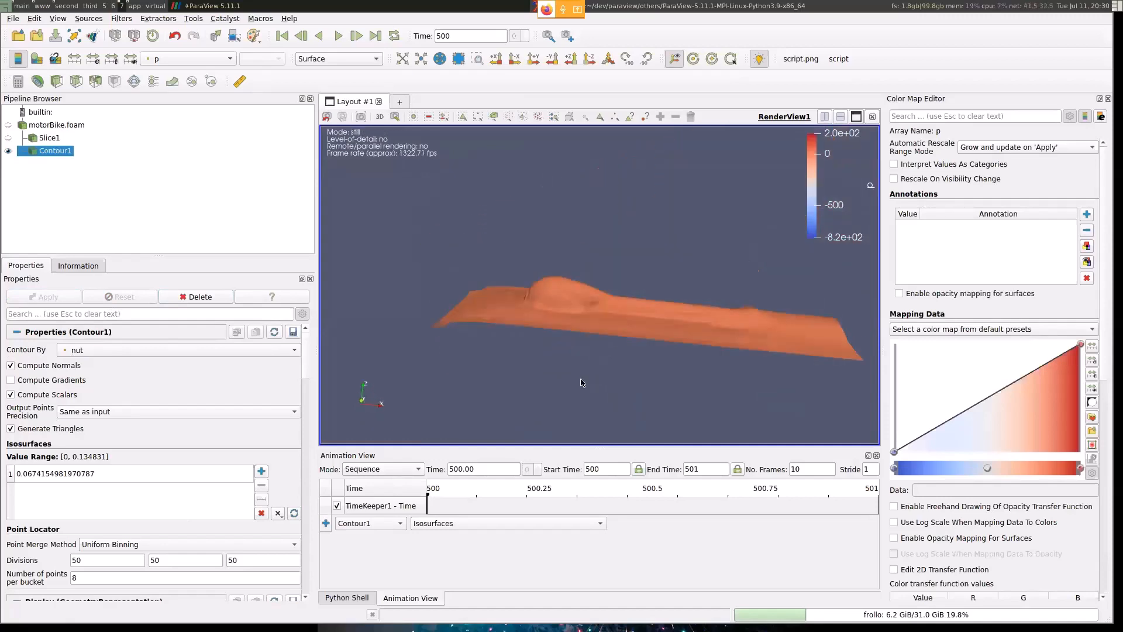
drag(581, 381, 620, 380)
scroll(620, 379, up, 3)
- Switch to the presentation, advance past the Contouring slide, and return to ParaView
key(super+3)
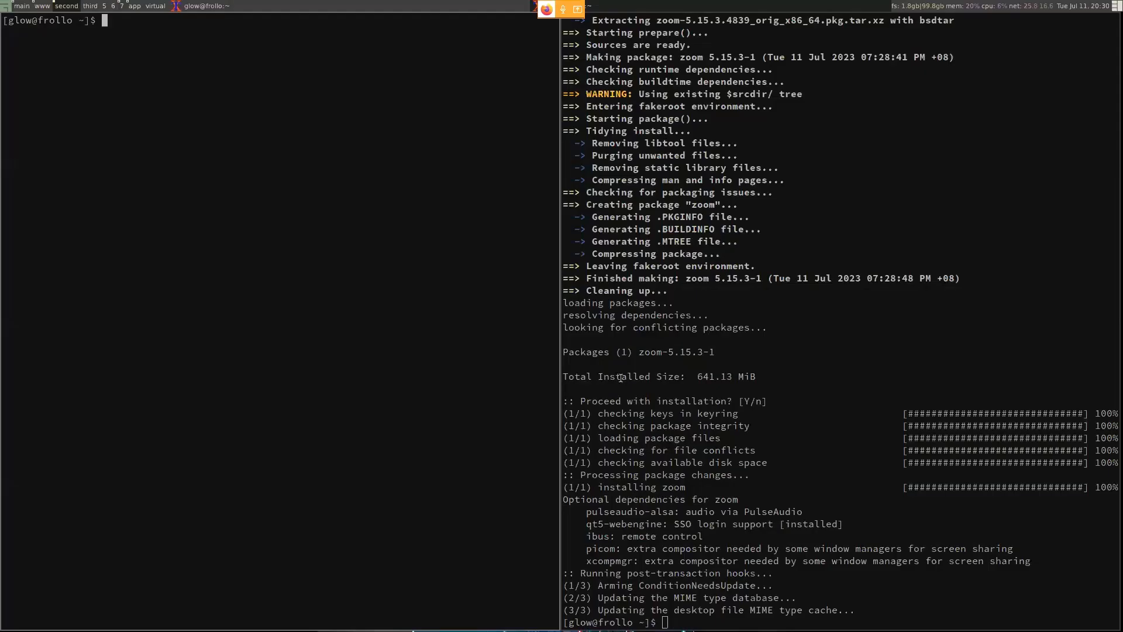
key(super+Right)
key(Right)
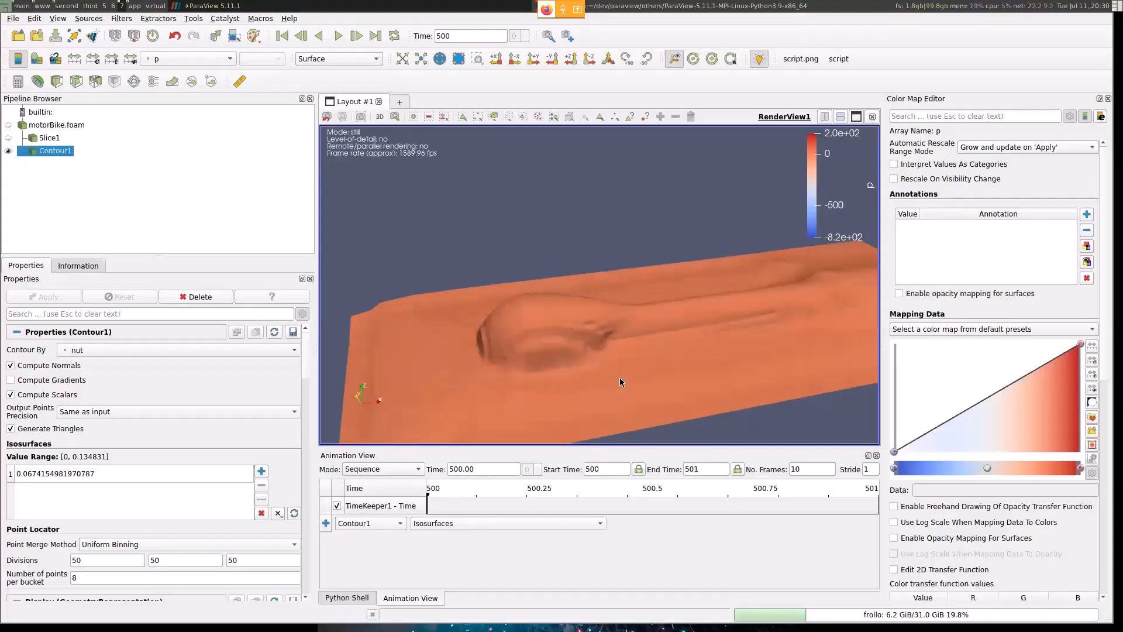
- Hide Contour1, show motorBike.foam with only the group/motorBikeGroup mesh region loaded, and fit it in the view
click(8, 151)
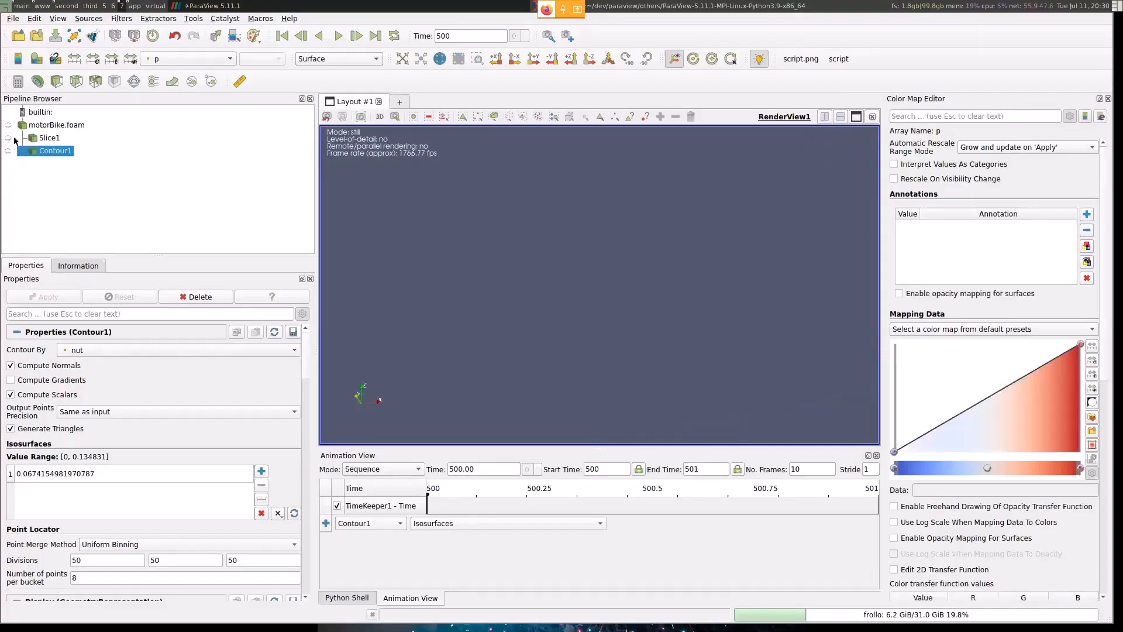
click(8, 125)
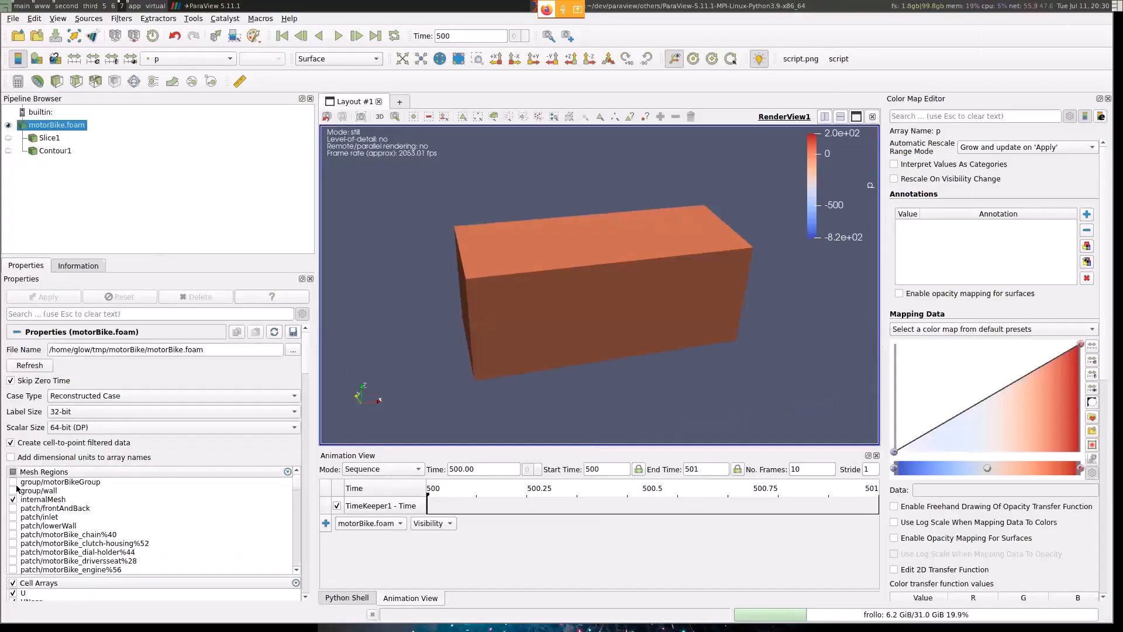
click(13, 481)
click(13, 499)
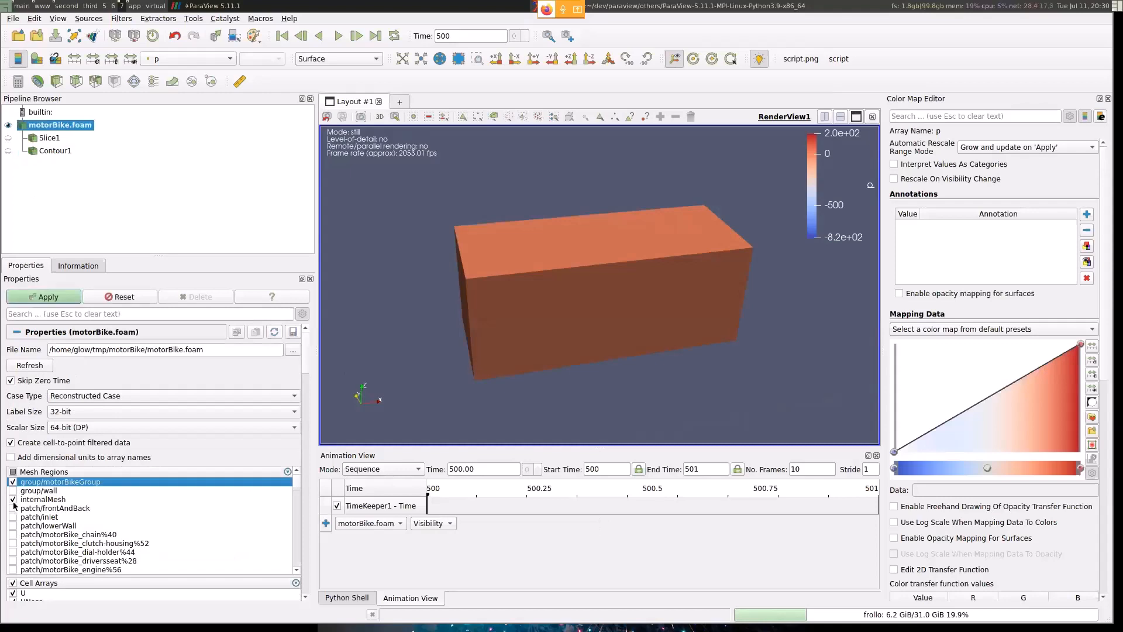
click(33, 297)
click(403, 58)
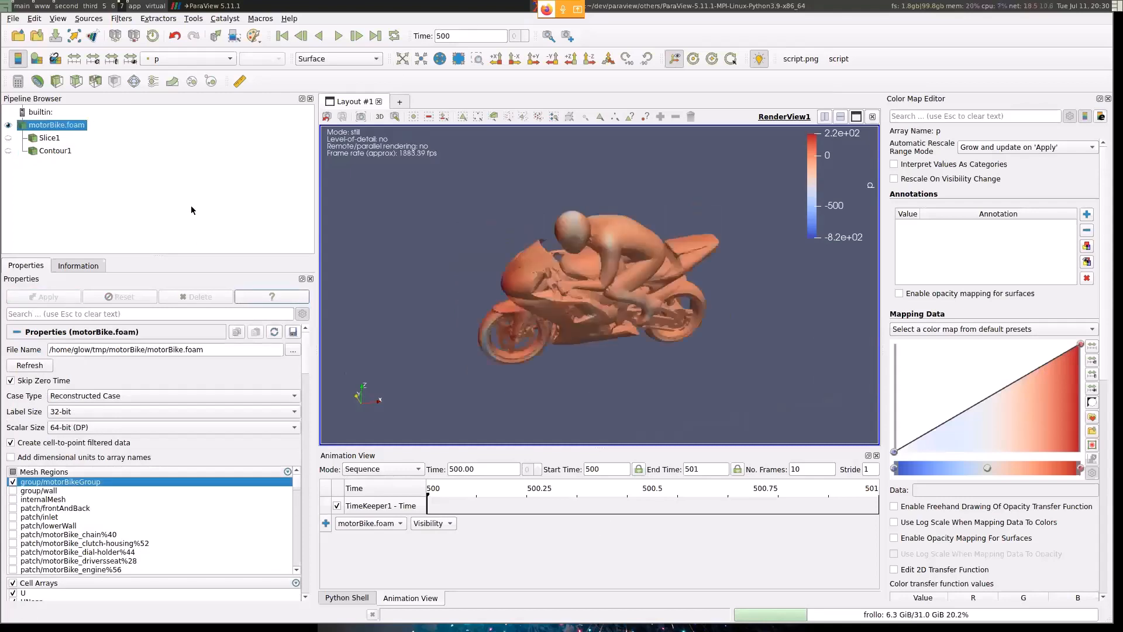
- Add an Extract Block filter to motorBike.foam and look through its block hierarchy
key(ctrl+space)
text(extract)
key(Return)
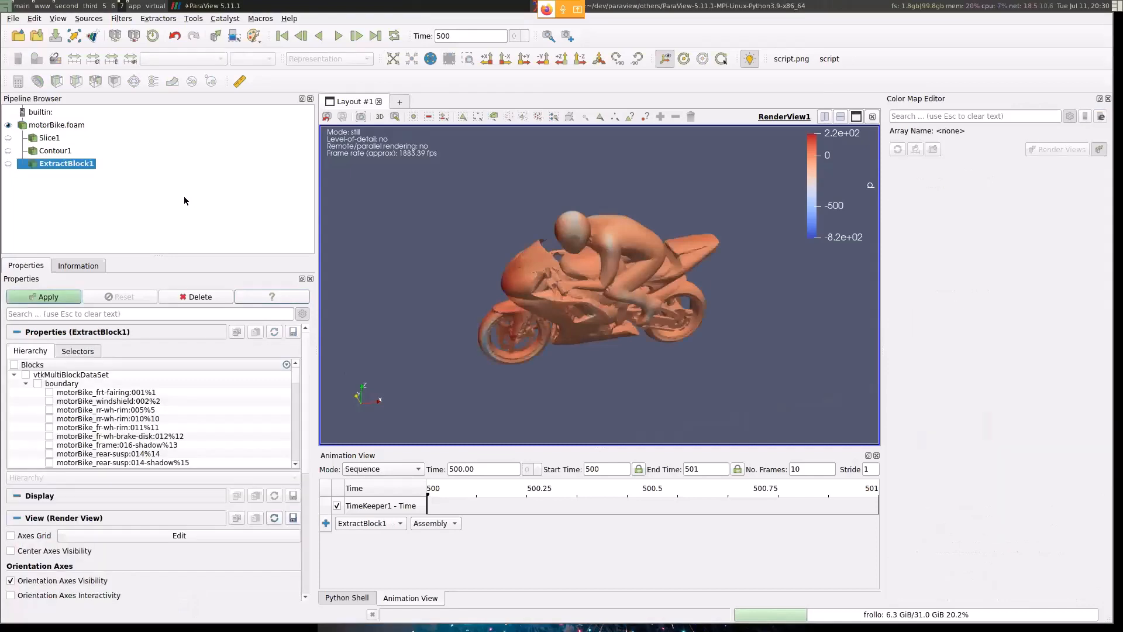
mouse_move(295, 377)
mouse_down()
mouse_move(297, 428)
mouse_move(300, 364)
mouse_up()
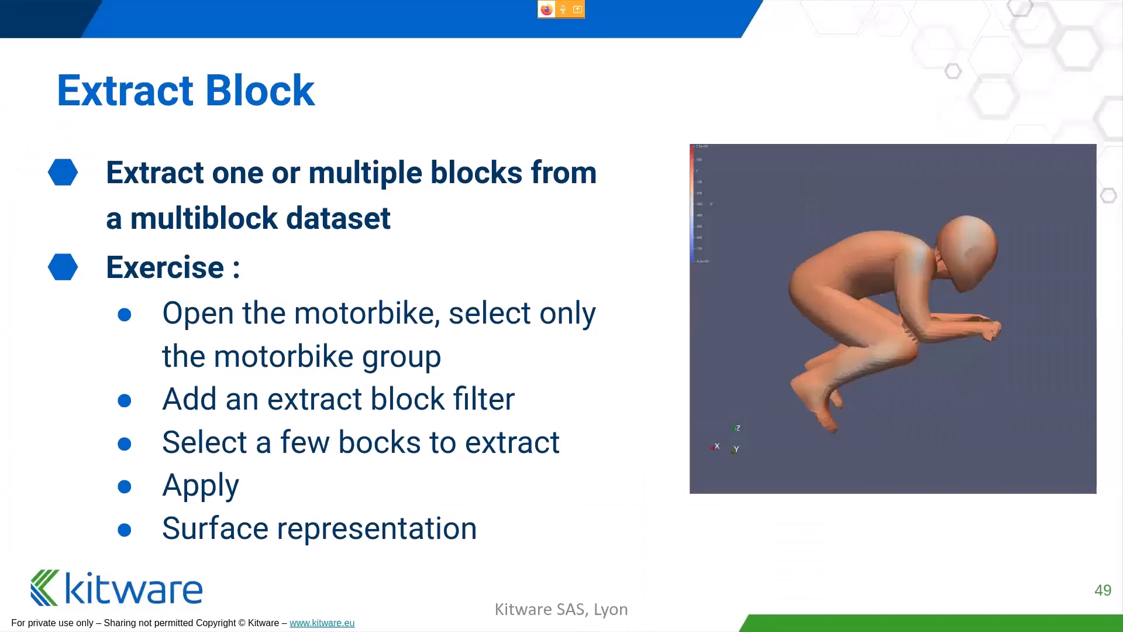
- Advance the presentation through Group DataSets to the Multiblock Inspector slide, and return to ParaView
key(Right)
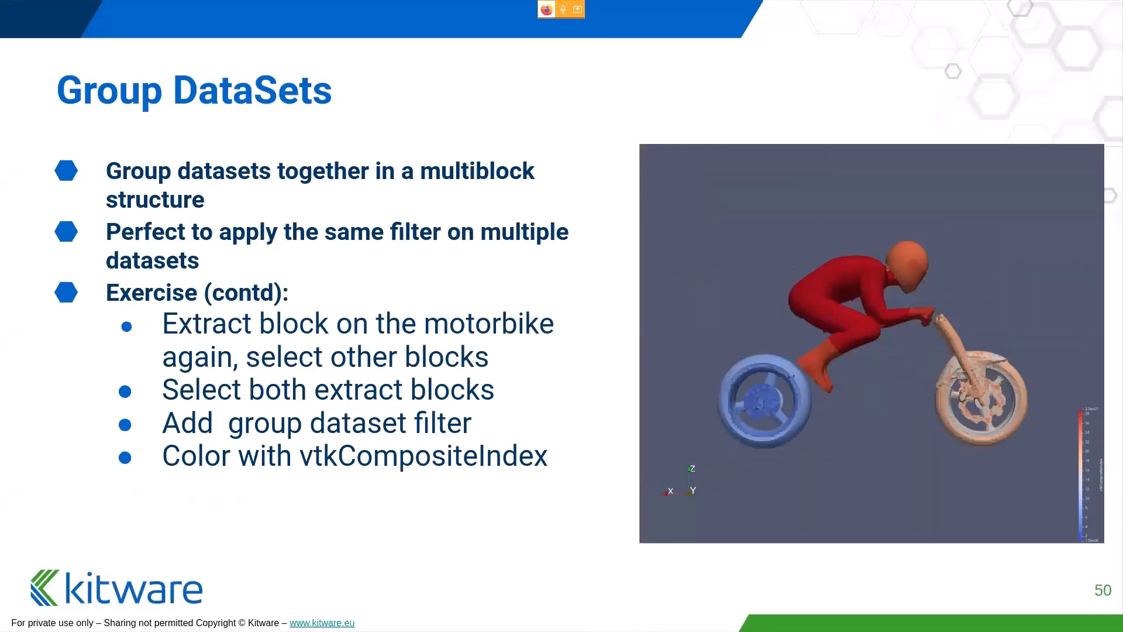
key(Right)
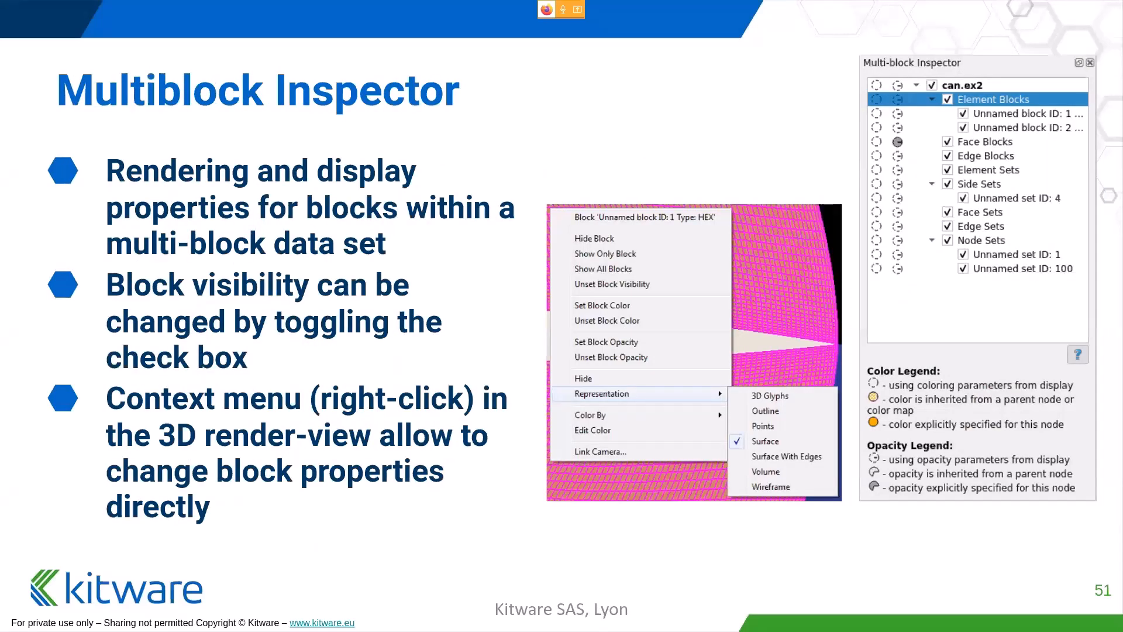
key(super+Right)
key(super+Right)
key(super+Right)
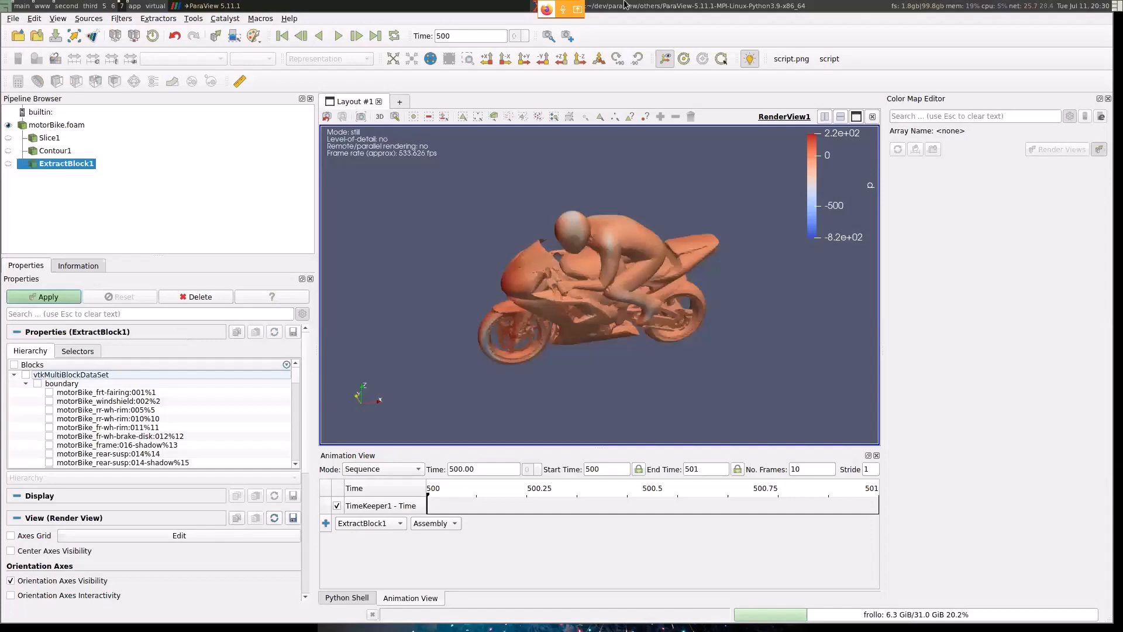
- Display the MultiBlock Inspector and delete the unapplied ExtractBlock1 filter
right_click(969, 38)
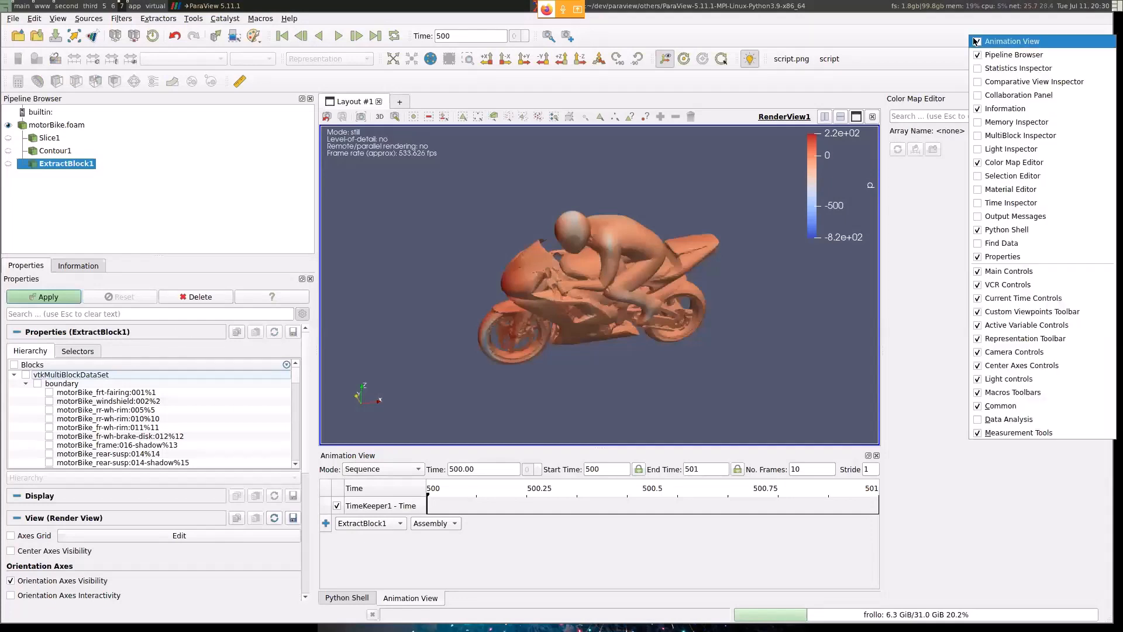
click(58, 18)
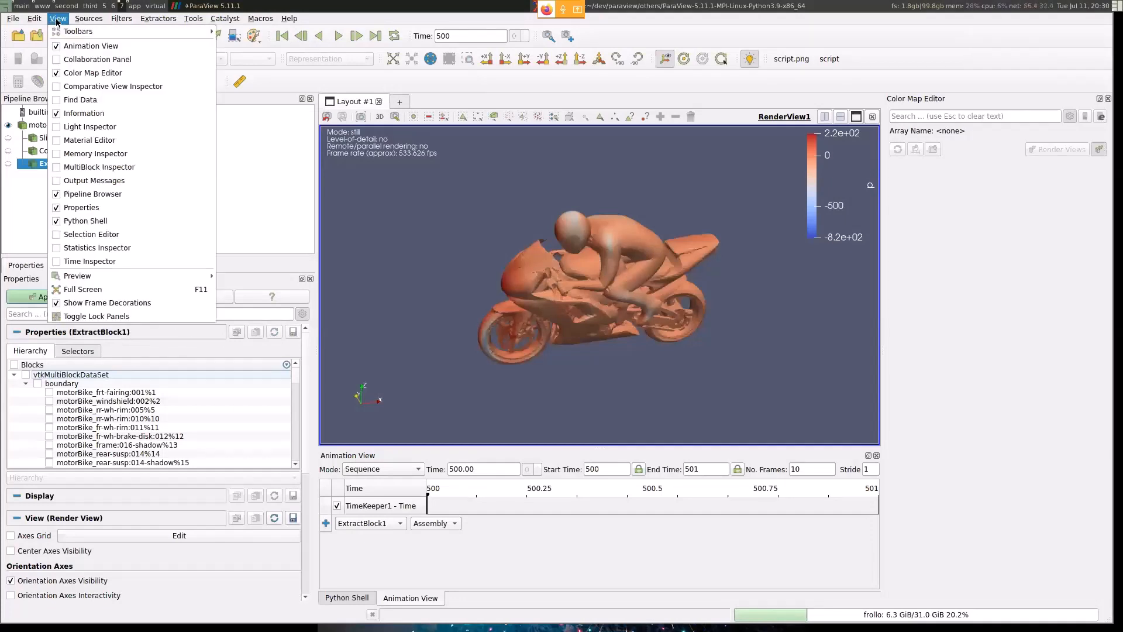
click(145, 167)
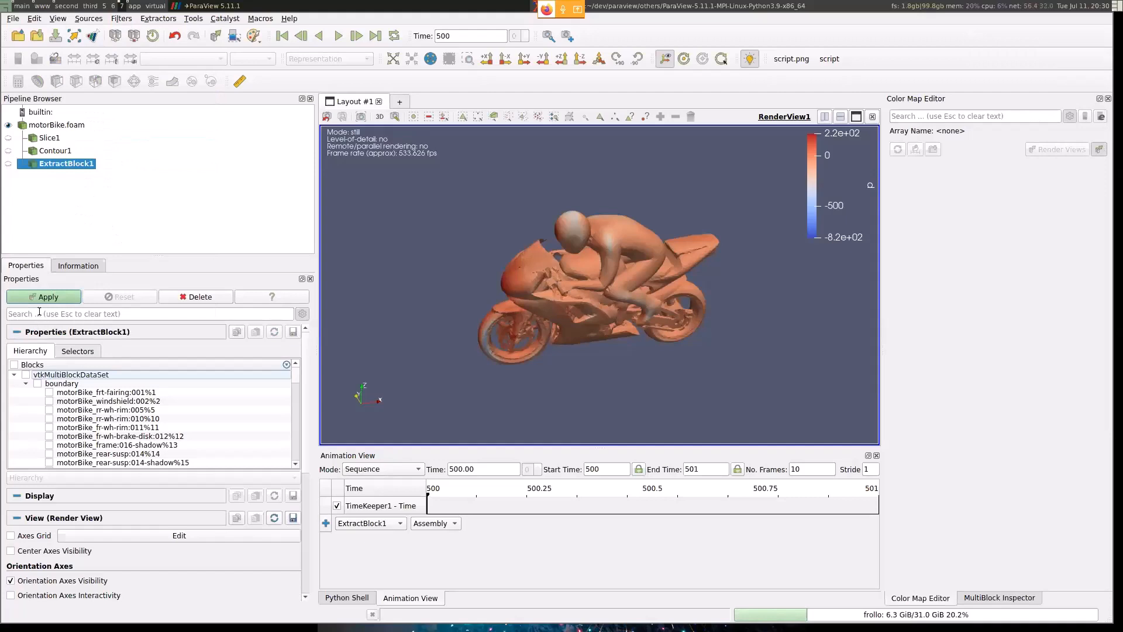
click(1000, 597)
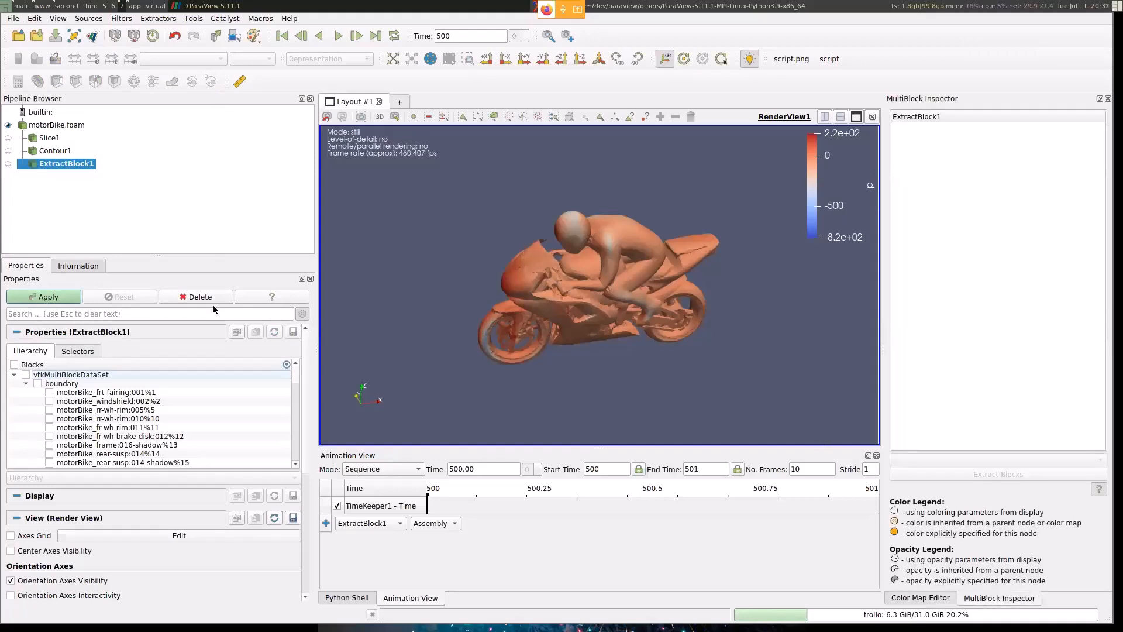
click(199, 297)
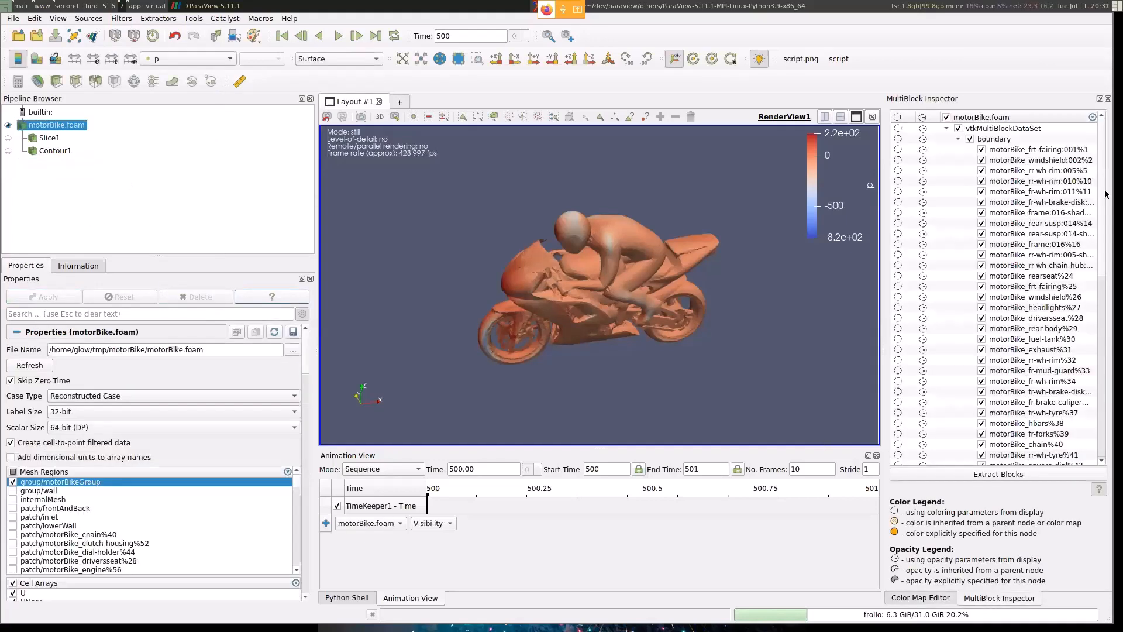
- Step through the motorBike.foam blocks in the MultiBlock Inspector, starting at motorBike_windshield:002%2, to see which part each one highlights
scroll(1083, 305, down, 8)
scroll(1083, 306, up, 8)
click(1056, 163)
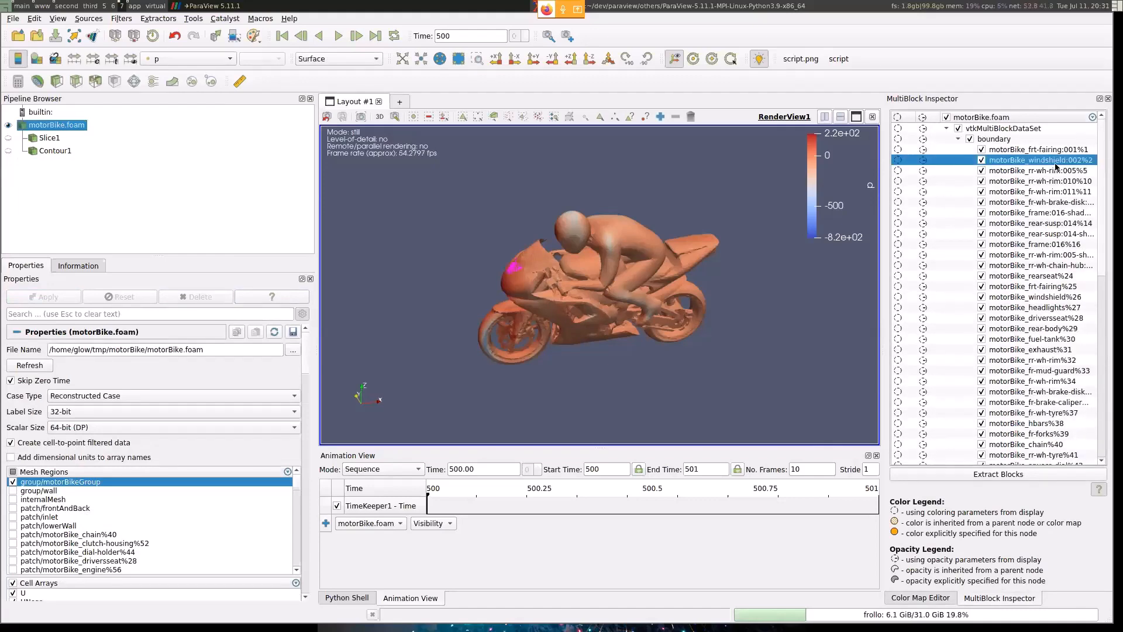
key(Down)
key(Down)
key(Down)
key(Down)
key(Down)
key(Down)
key(Down)
key(Down)
key(Down)
key(Down)
key(Down)
key(Down)
key(Down)
key(Down)
key(Down)
key(Down)
key(Down)
key(Down)
key(Down)
key(Down)
key(Down)
key(Down)
key(Down)
key(Down)
key(Down)
key(Down)
key(Down)
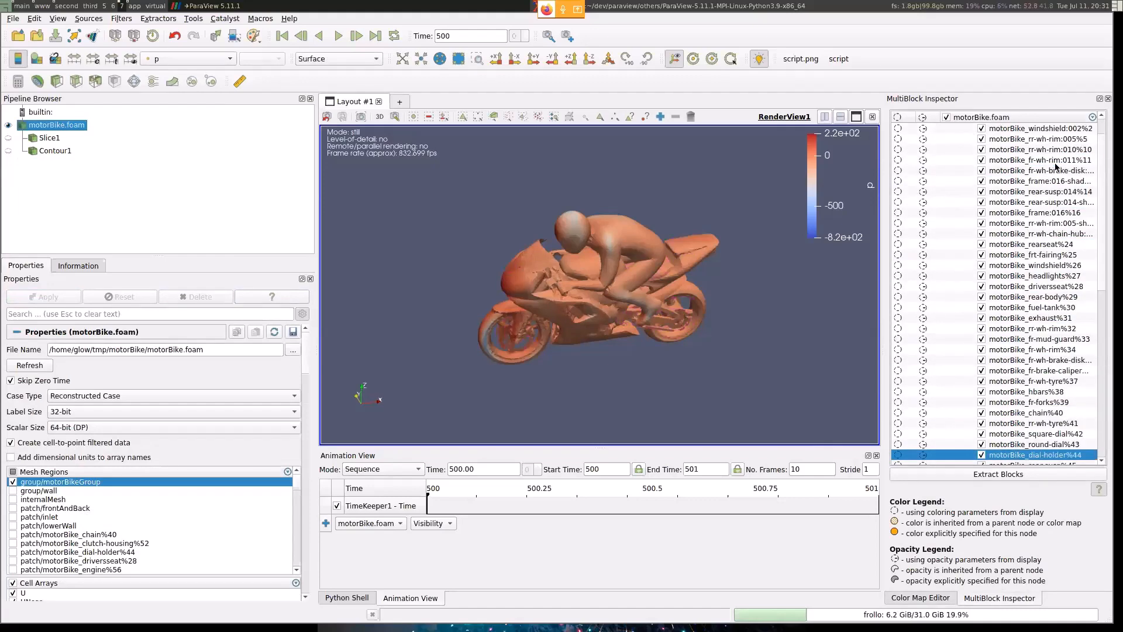
key(Down)
key(Down)
key(Down)
key(Down)
key(Down)
key(Down)
key(Down)
key(Down)
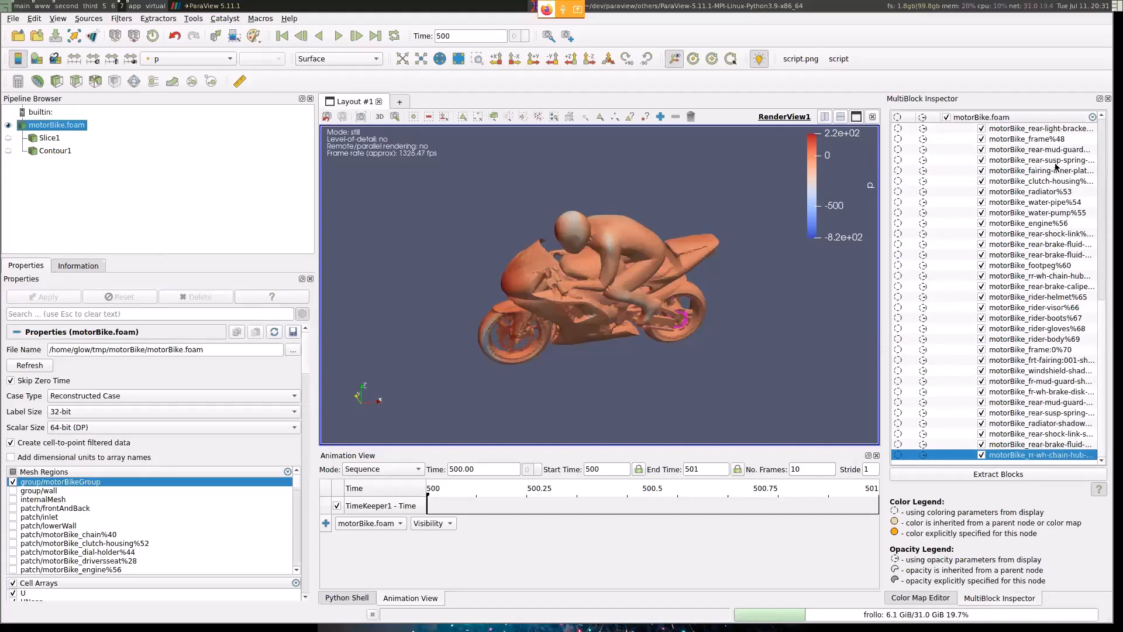
key(Down)
key(Down)
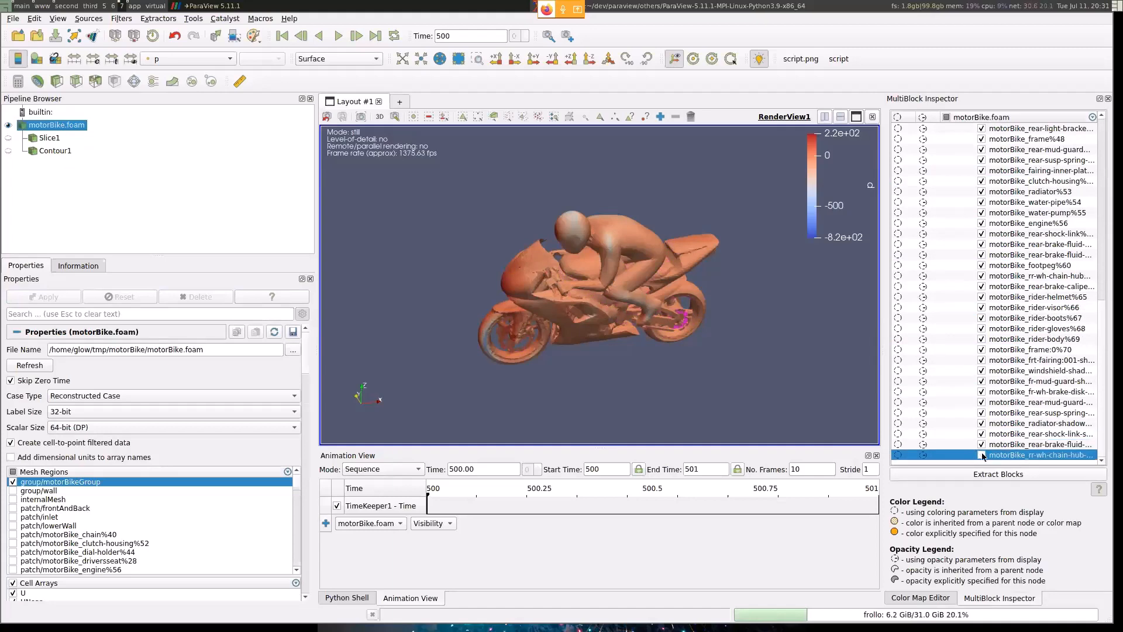
scroll(992, 268, up, 6)
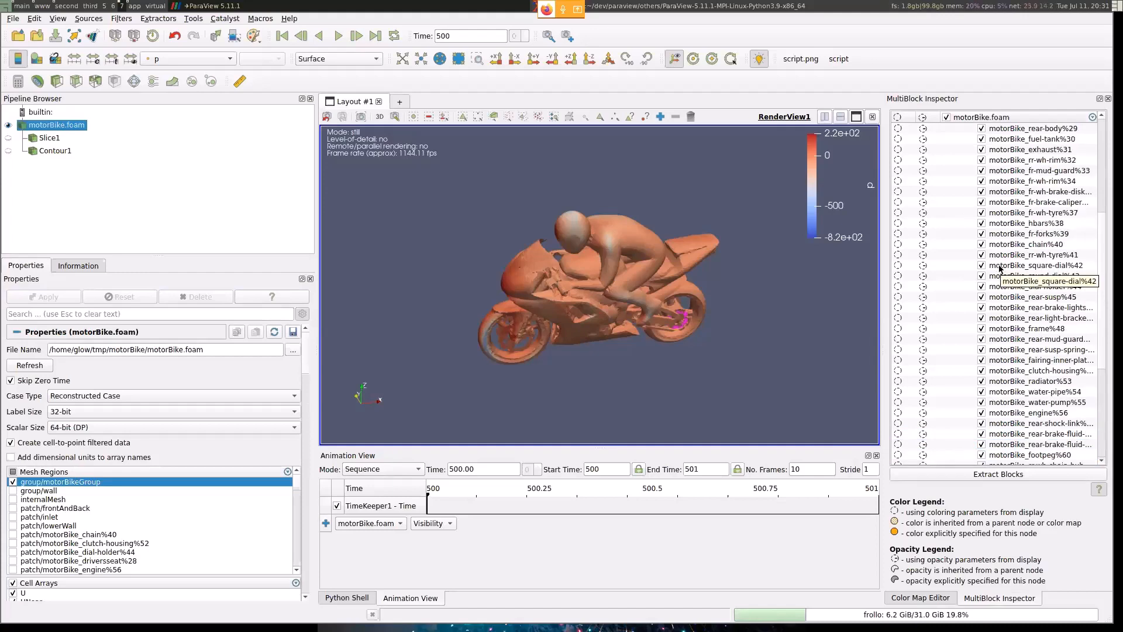
- Switch to the presentation and advance to the Merge Blocks slide
key(alt+Tab)
key(Right)
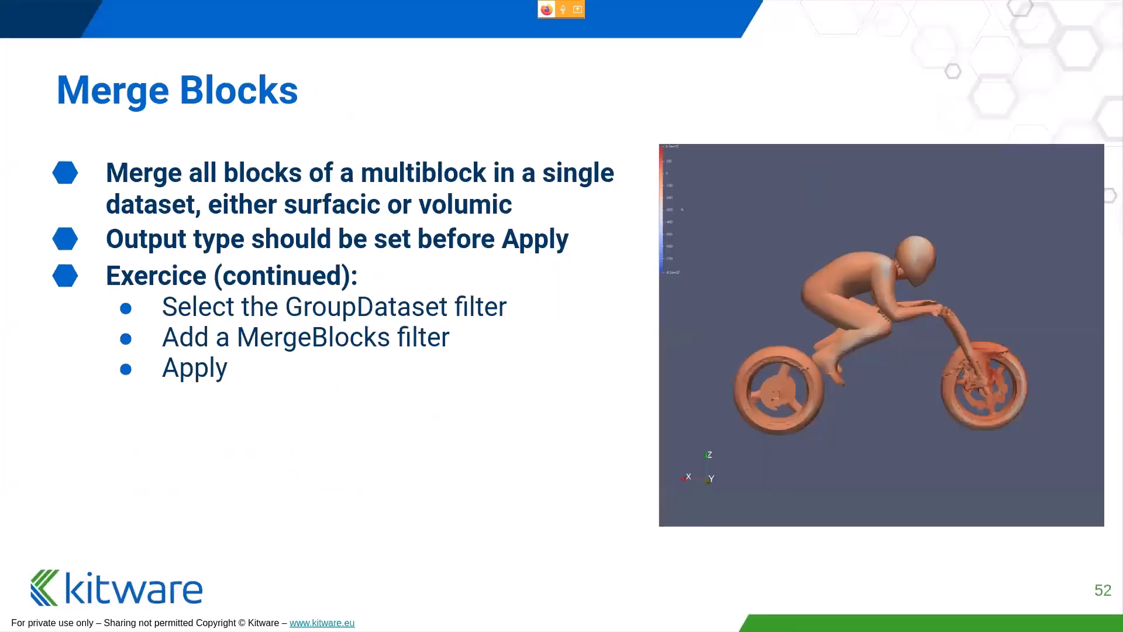